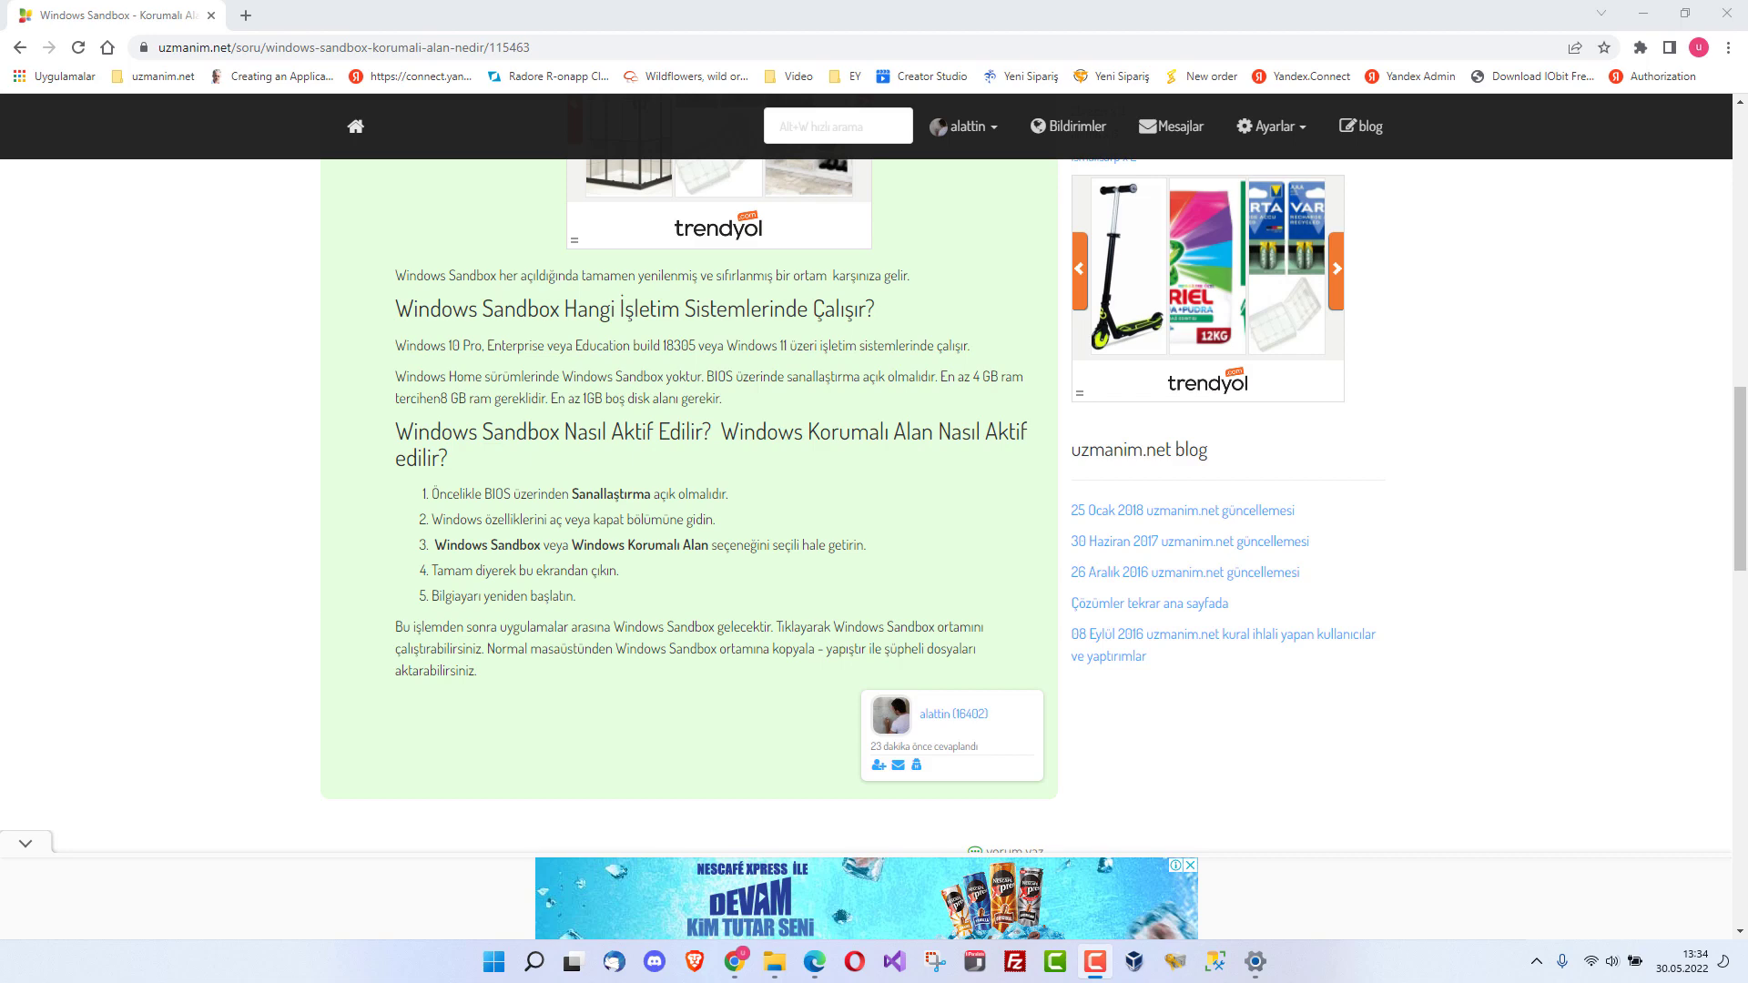
# Minimize the open windows, search for "win" and open "Windows özelliklerini aç veya kapat".
pyautogui.moveTo(778, 963)
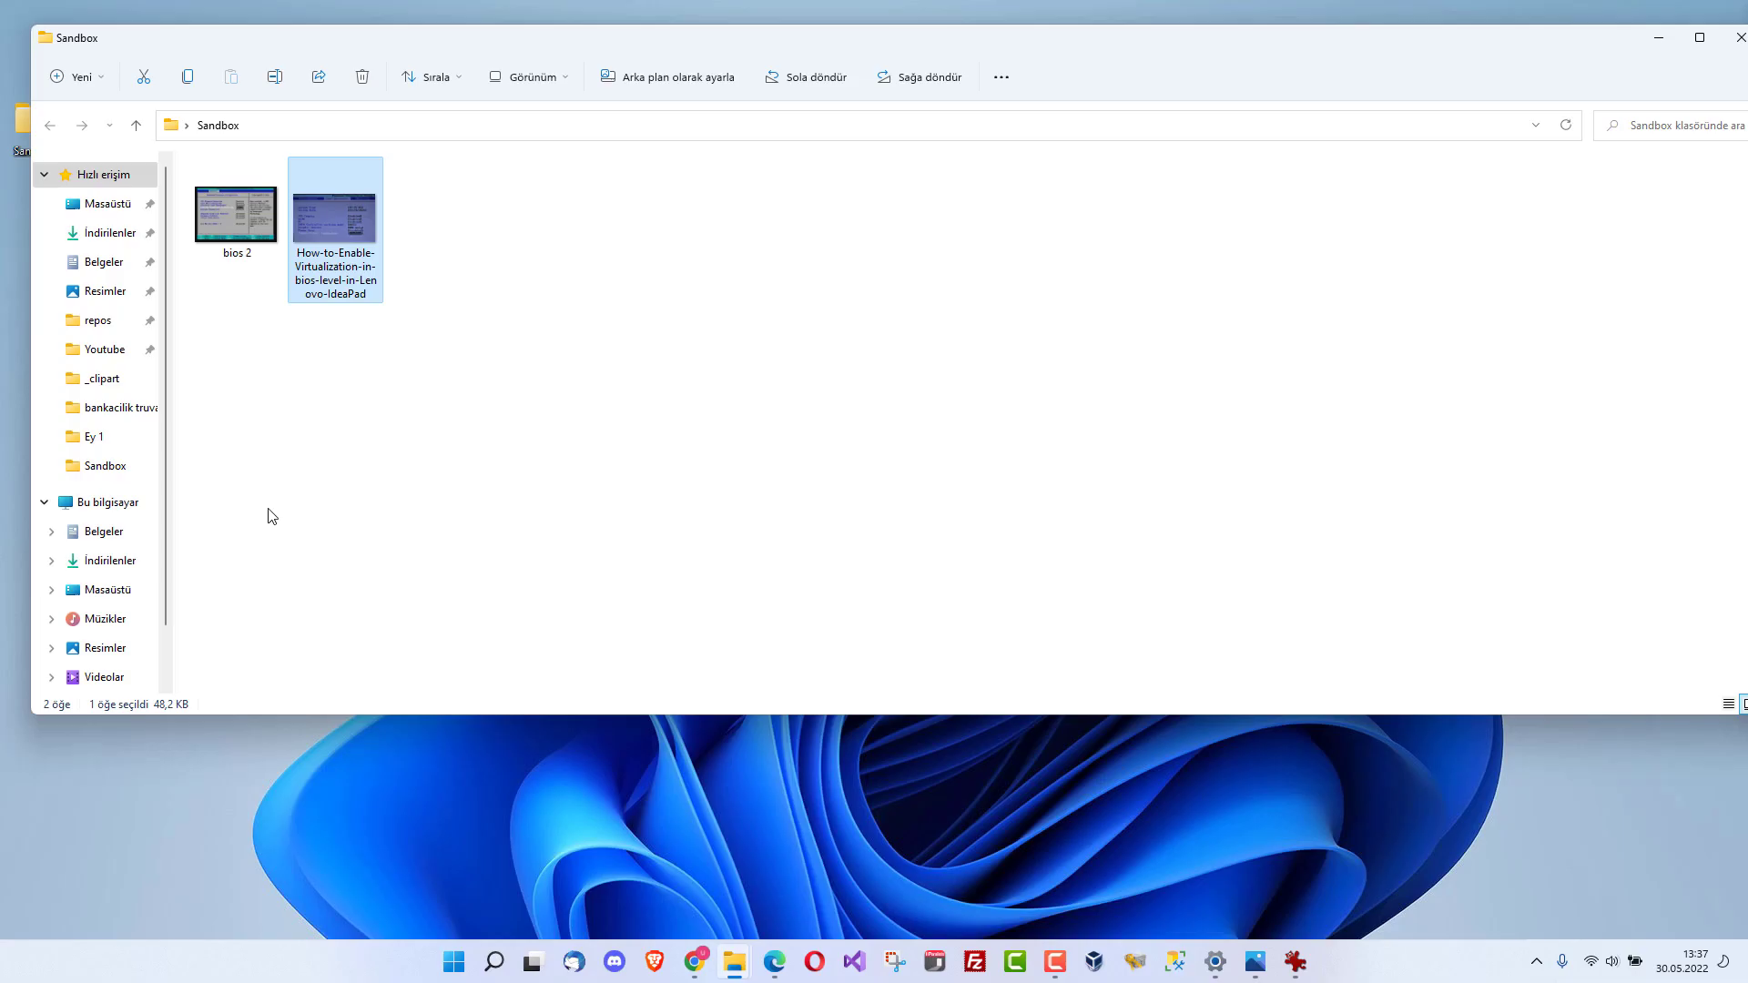
pyautogui.click(1641, 11)
pyautogui.click(1663, 39)
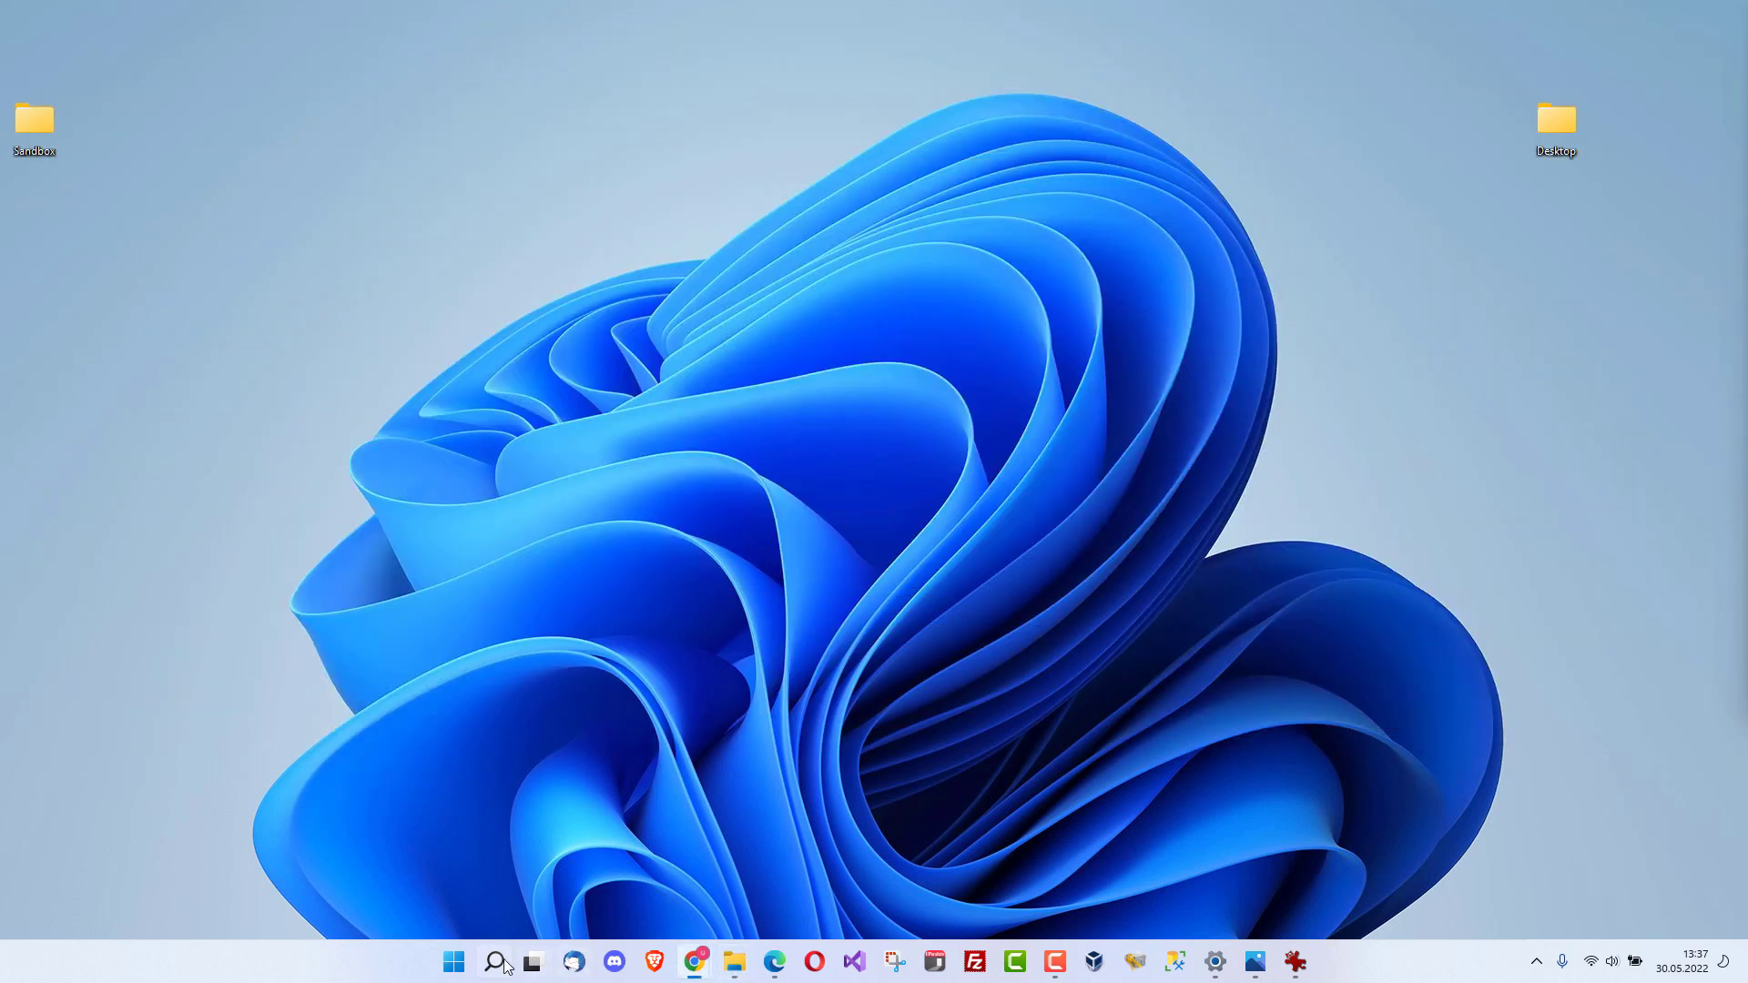
pyautogui.click(455, 965)
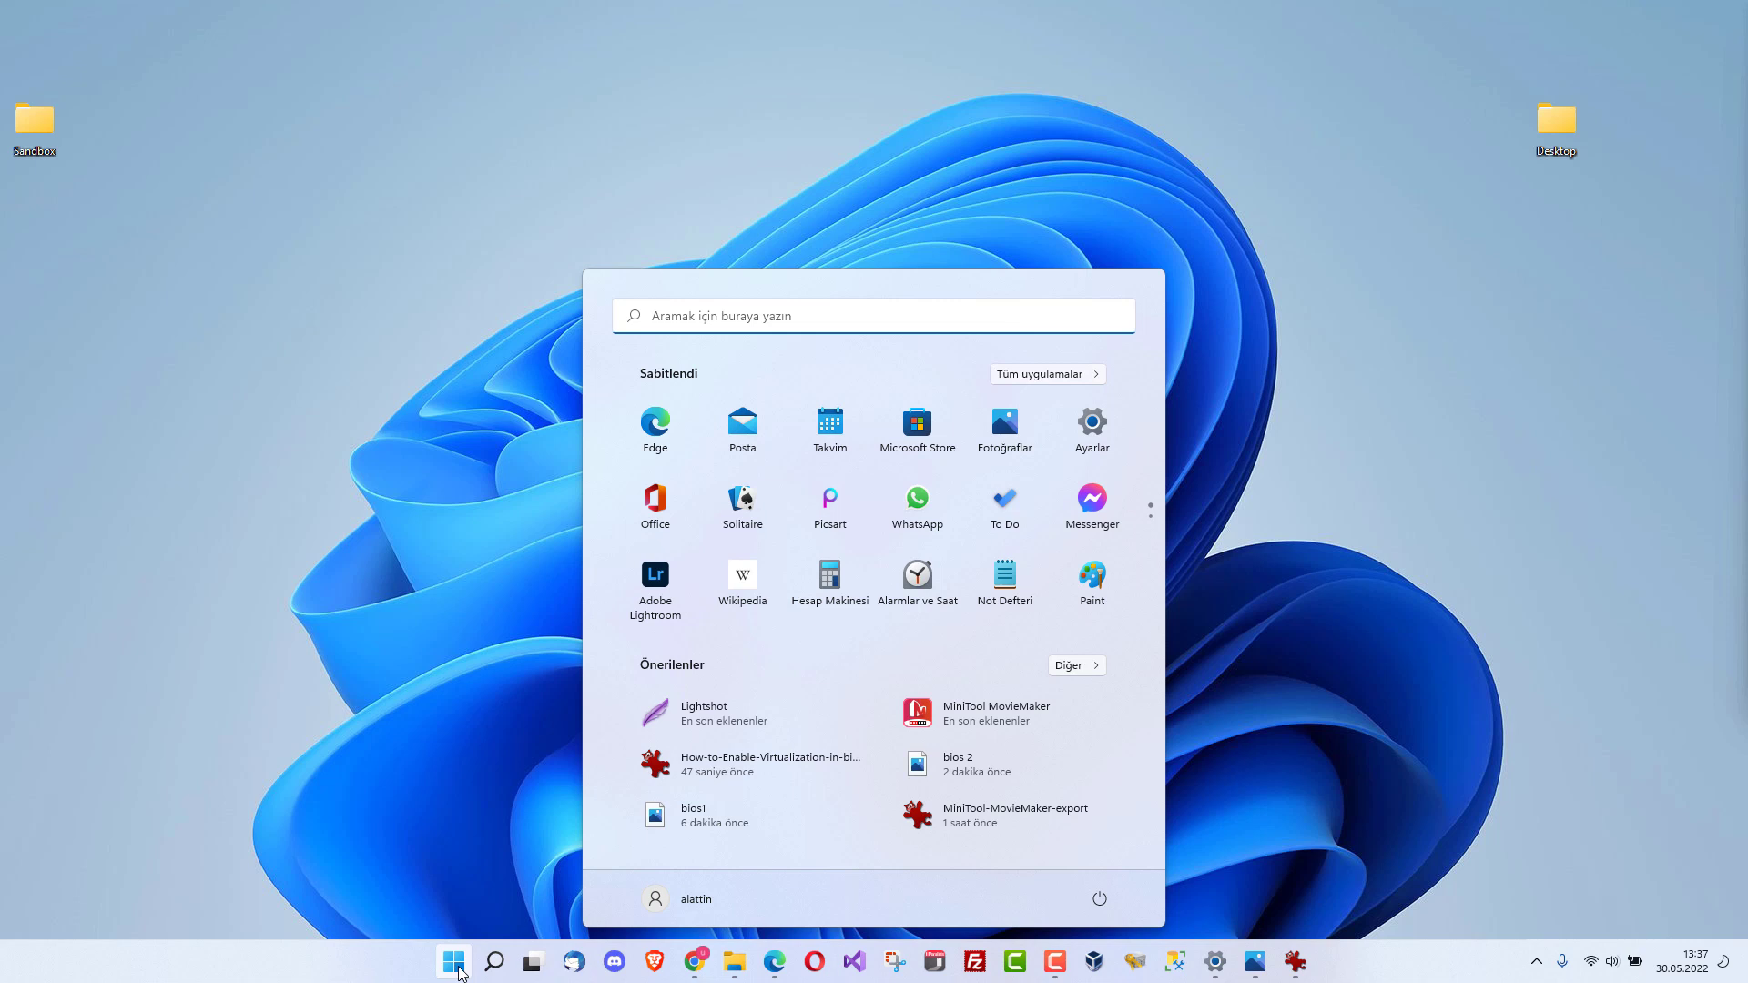
pyautogui.write('win')
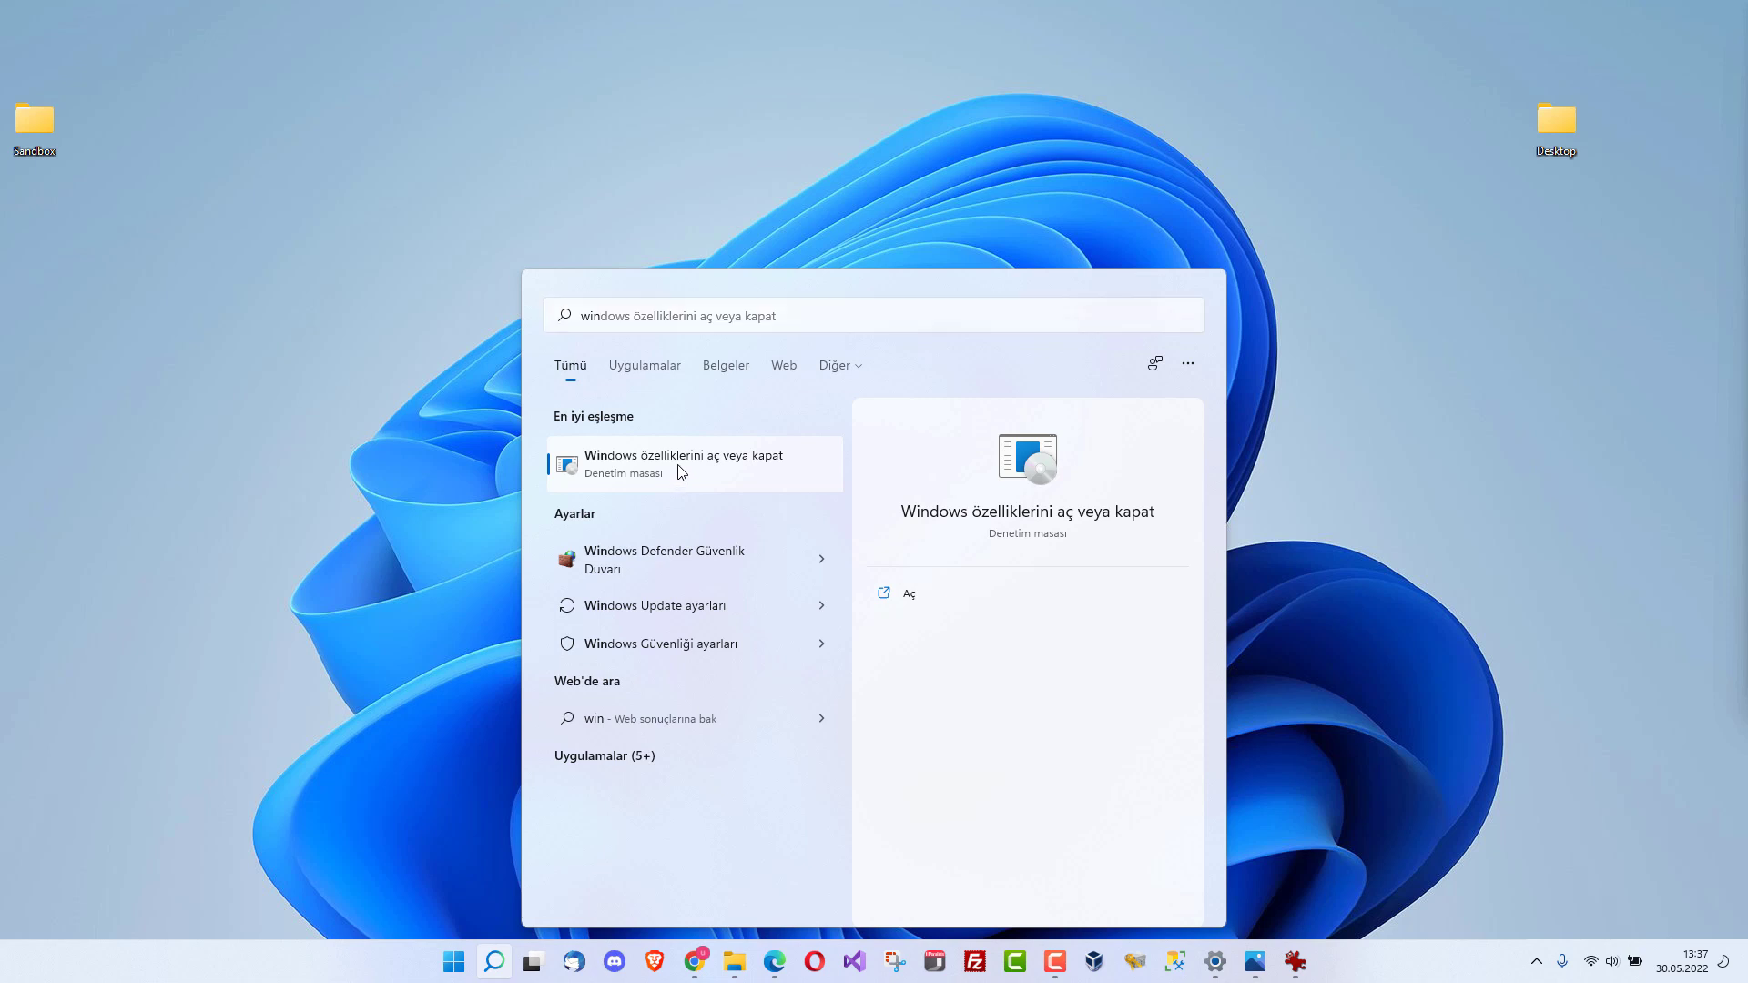
pyautogui.click(677, 466)
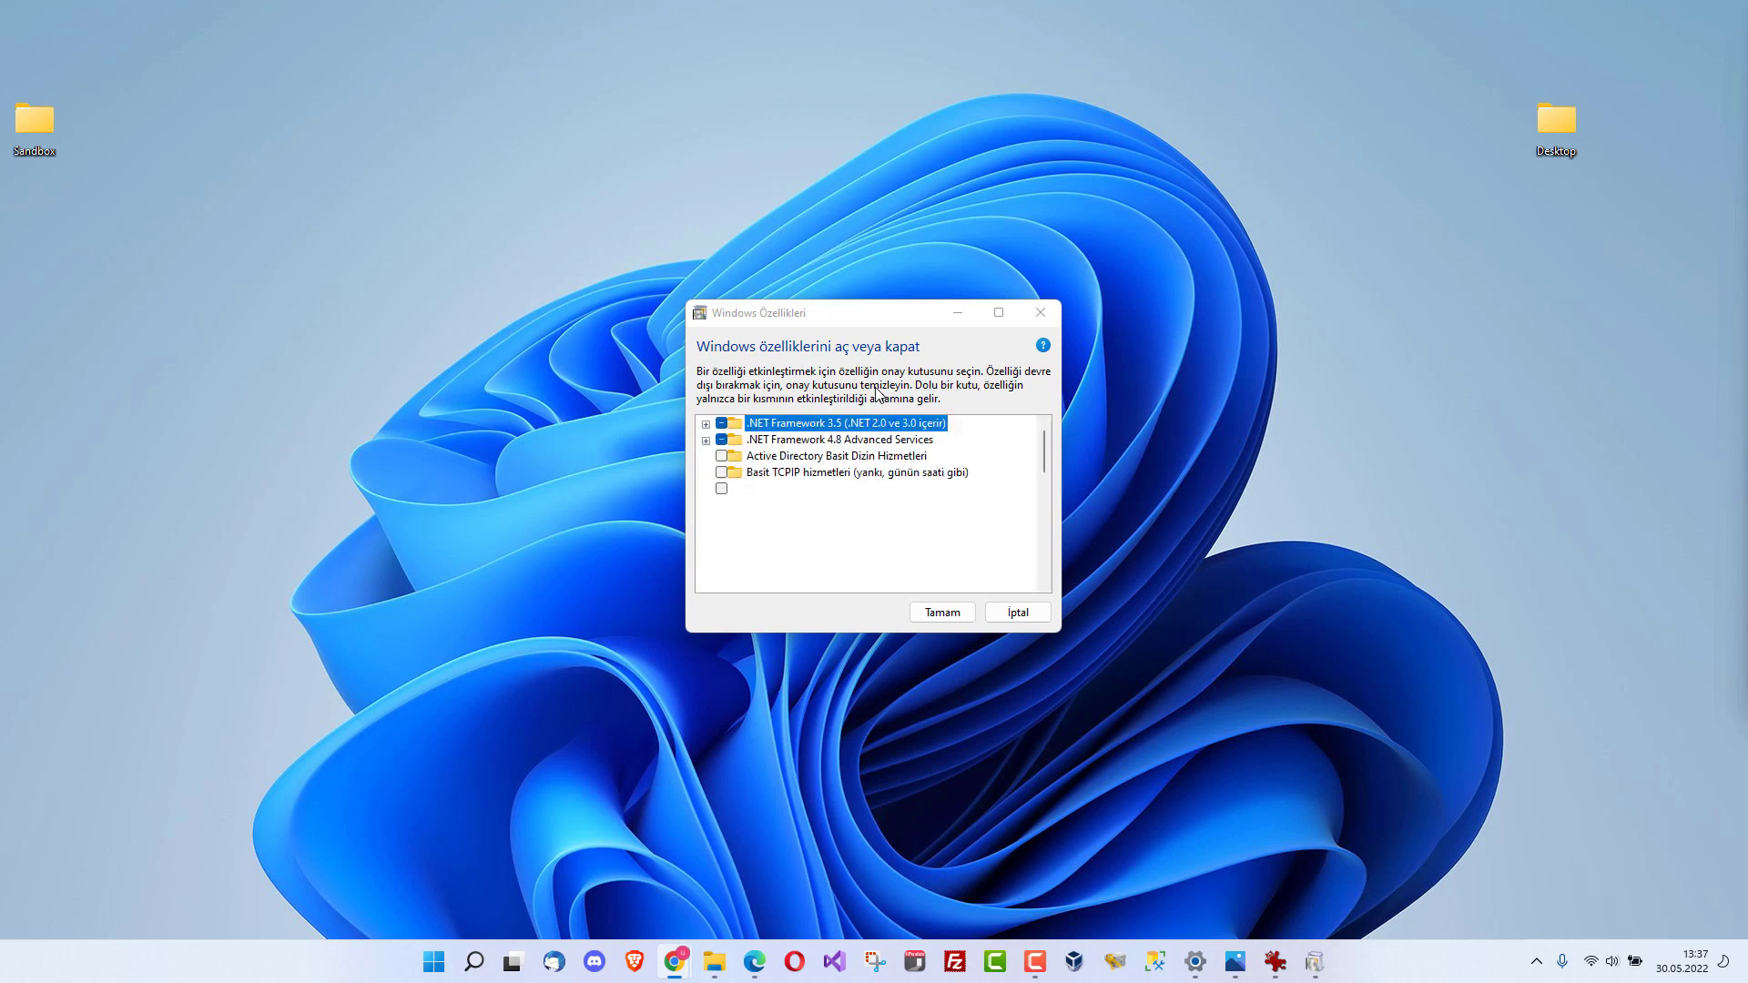
# Enable the "Windows Korumalı Alanı" feature and apply the change.
pyautogui.moveTo(1045, 450); pyautogui.dragTo(1080, 543)
pyautogui.click(721, 555)
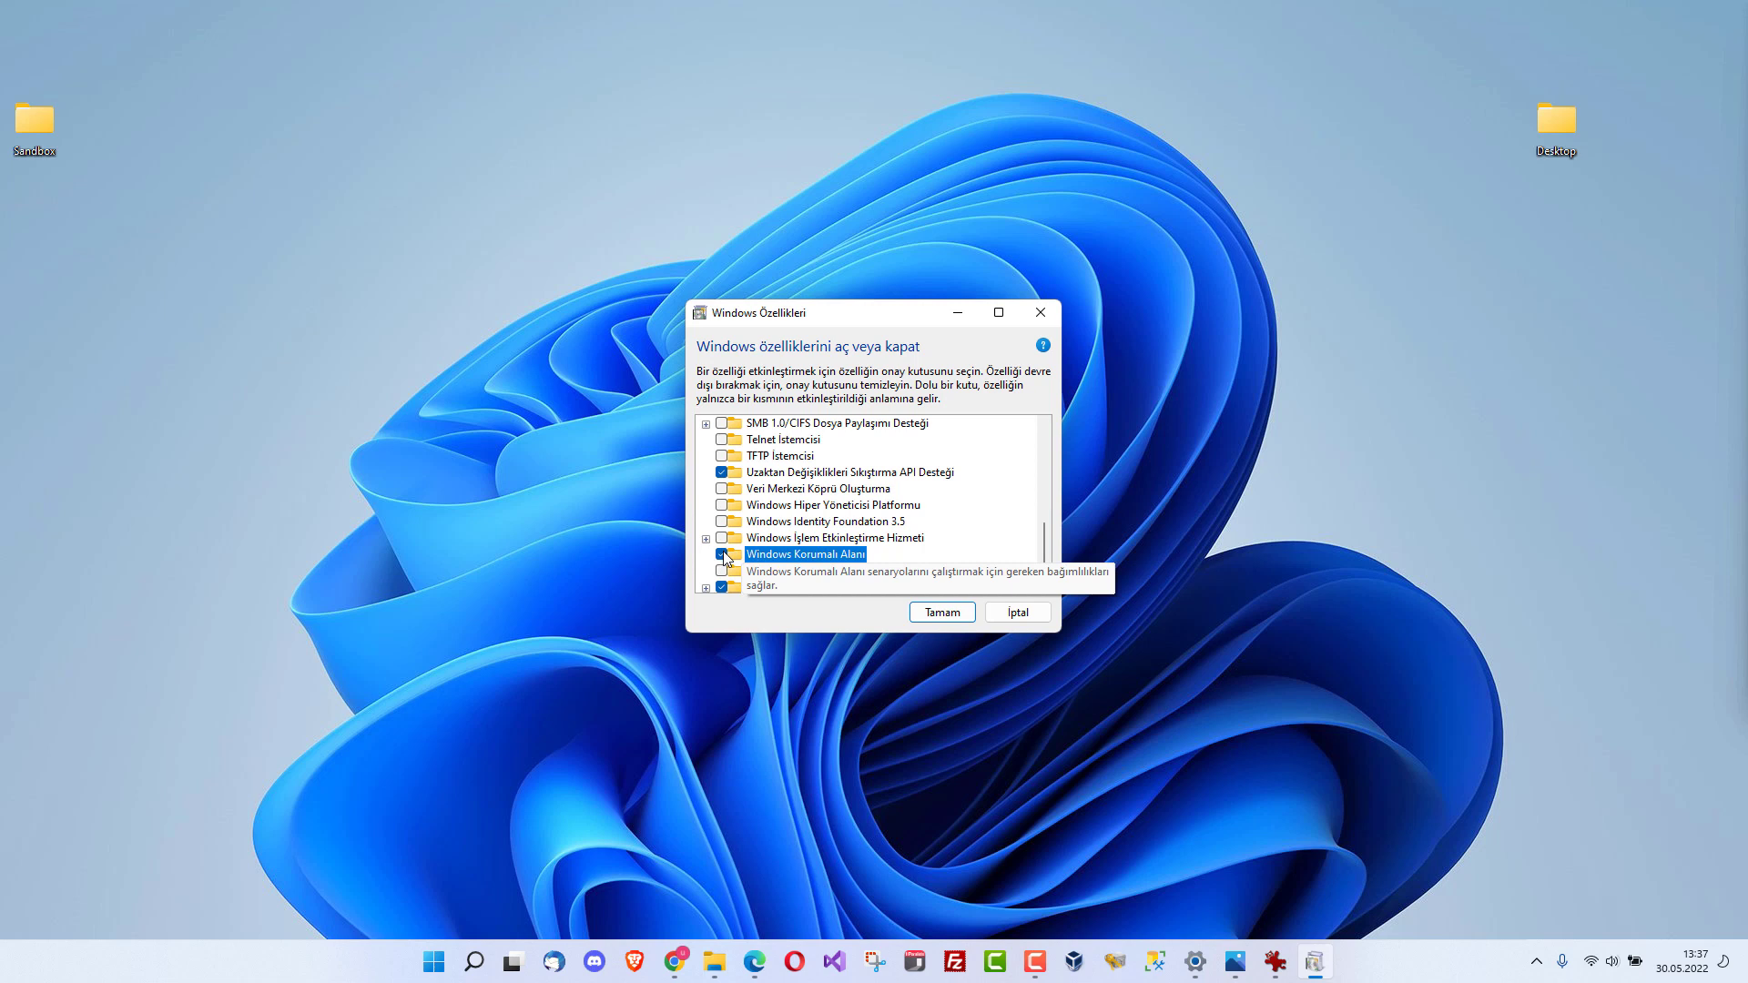
pyautogui.click(941, 613)
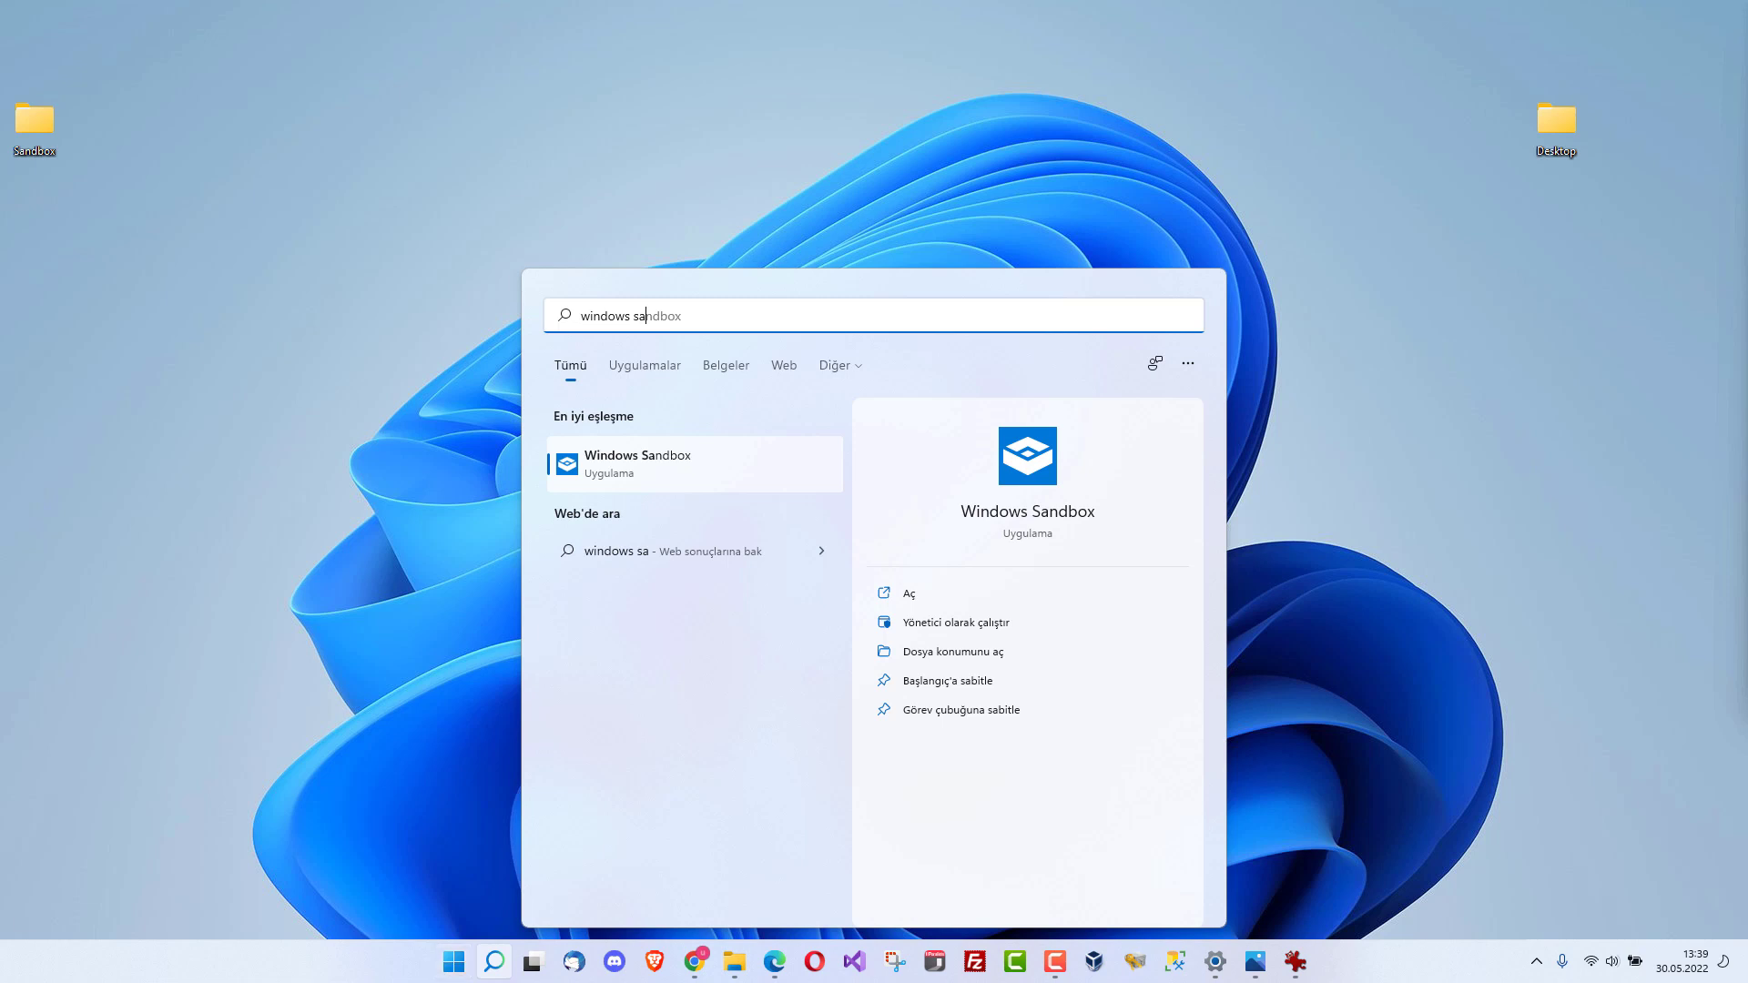
# Launch Windows Sandbox and move its window higher on the desktop.
pyautogui.click(665, 454)
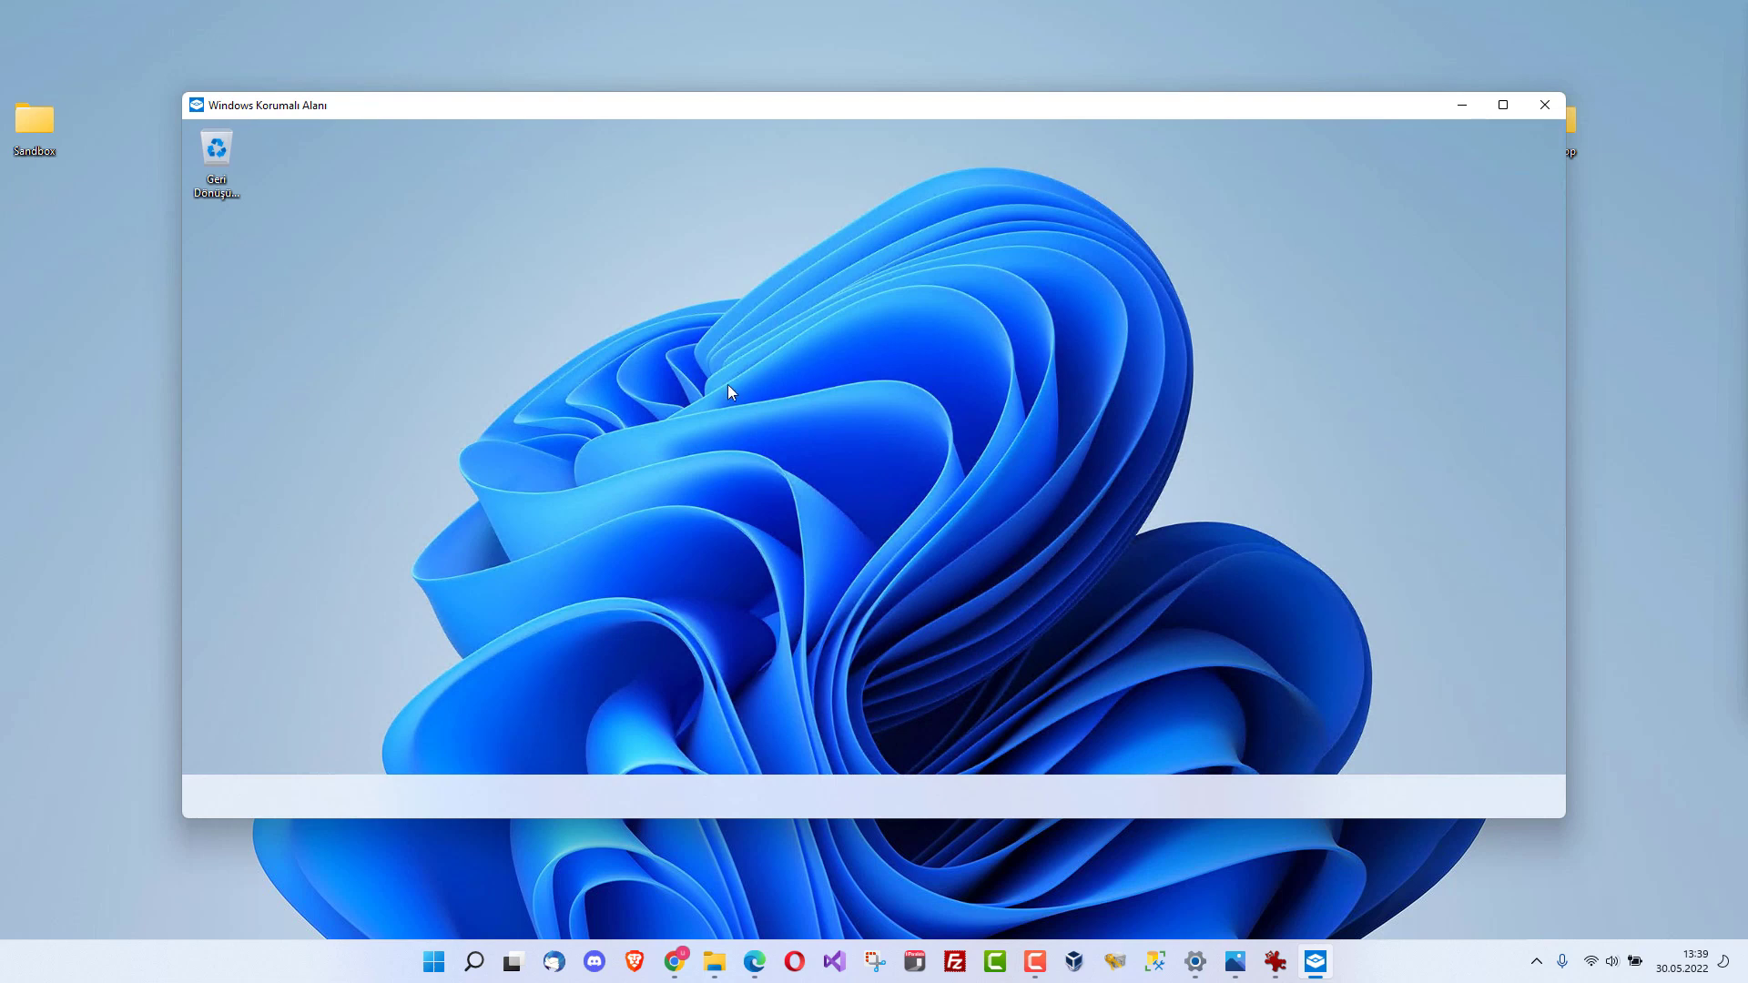
pyautogui.moveTo(784, 107)
pyautogui.mouseDown()
pyautogui.moveTo(724, 151)
pyautogui.moveTo(732, 166)
pyautogui.moveTo(817, 56)
pyautogui.moveTo(785, 150)
pyautogui.moveTo(820, 244)
pyautogui.moveTo(700, 97)
pyautogui.moveTo(817, 198)
pyautogui.moveTo(741, 66)
pyautogui.moveTo(719, 82)
pyautogui.moveTo(790, 97)
pyautogui.mouseUp()
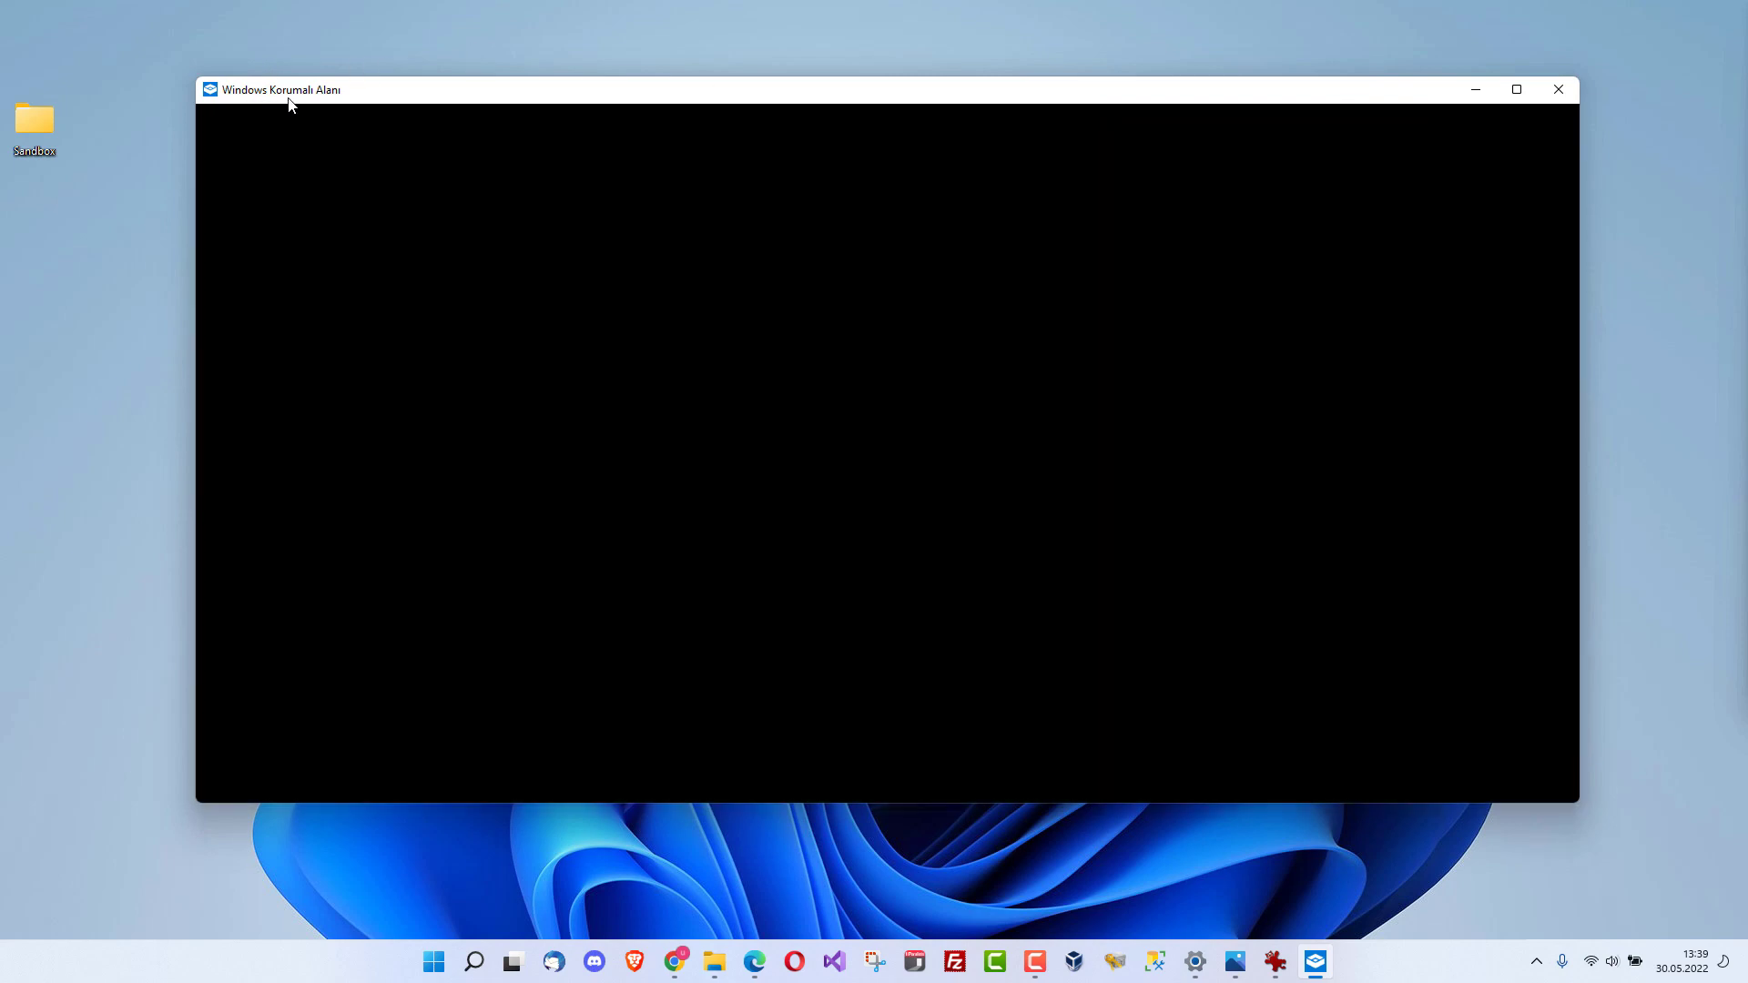
pyautogui.moveTo(510, 100); pyautogui.dragTo(518, 60)
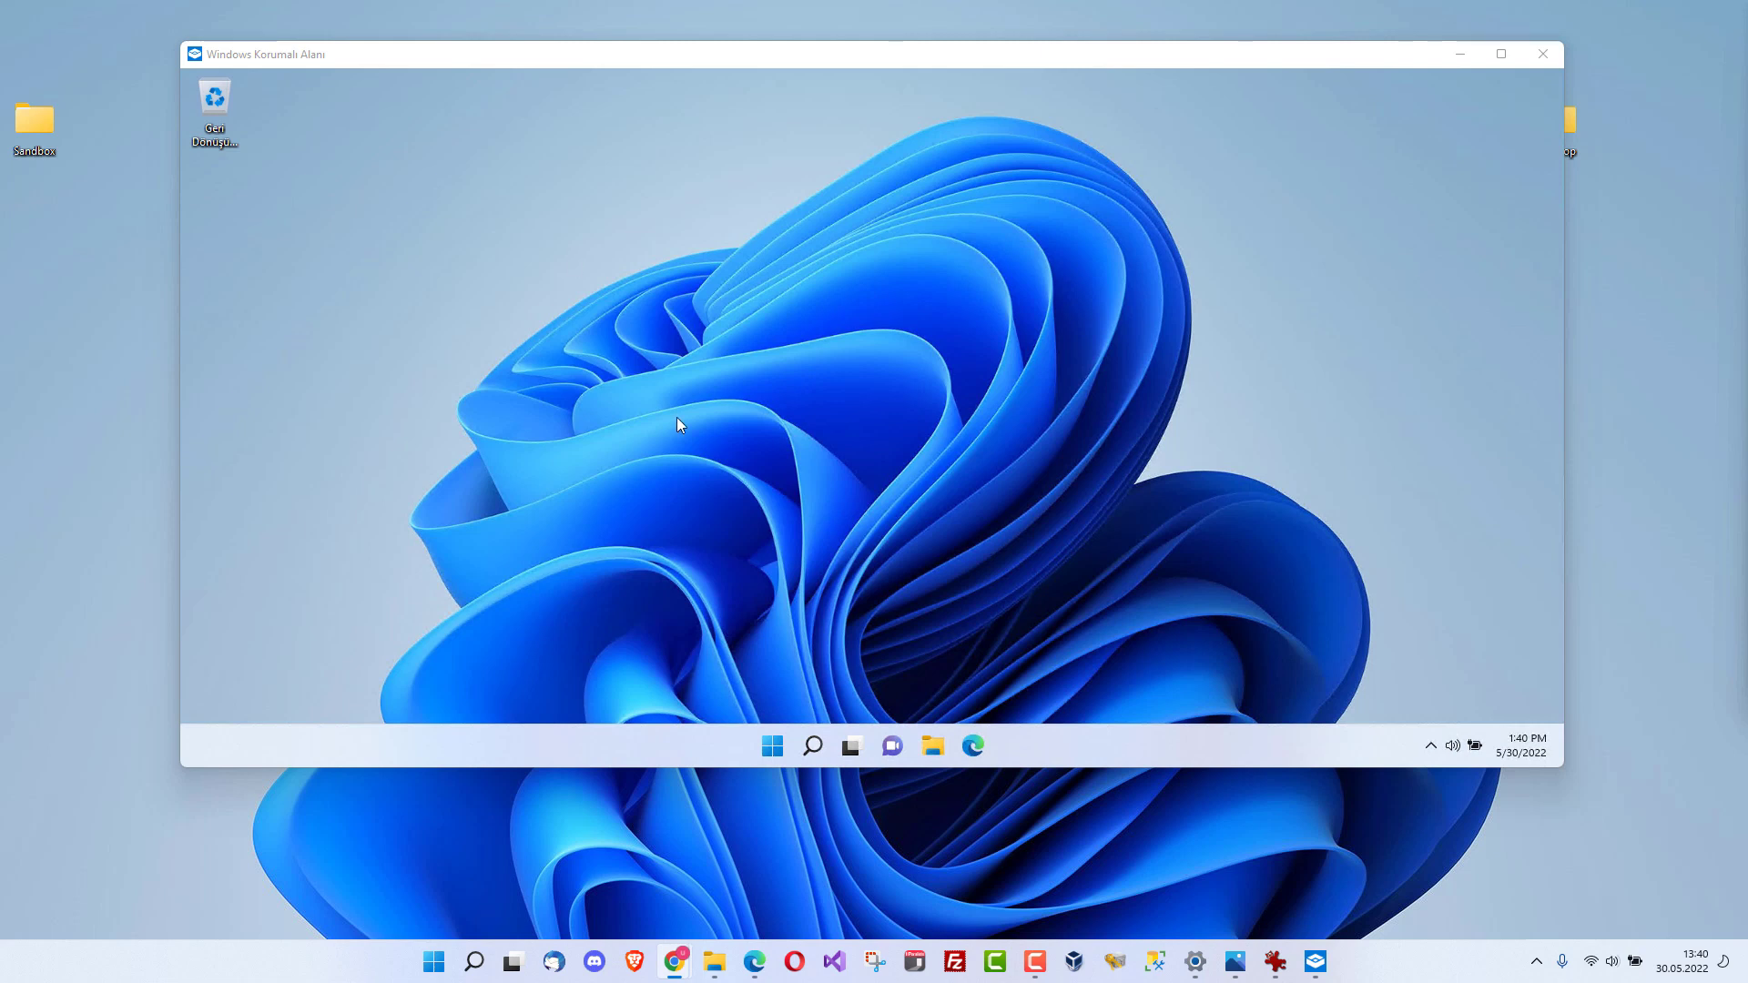
pyautogui.click(971, 746)
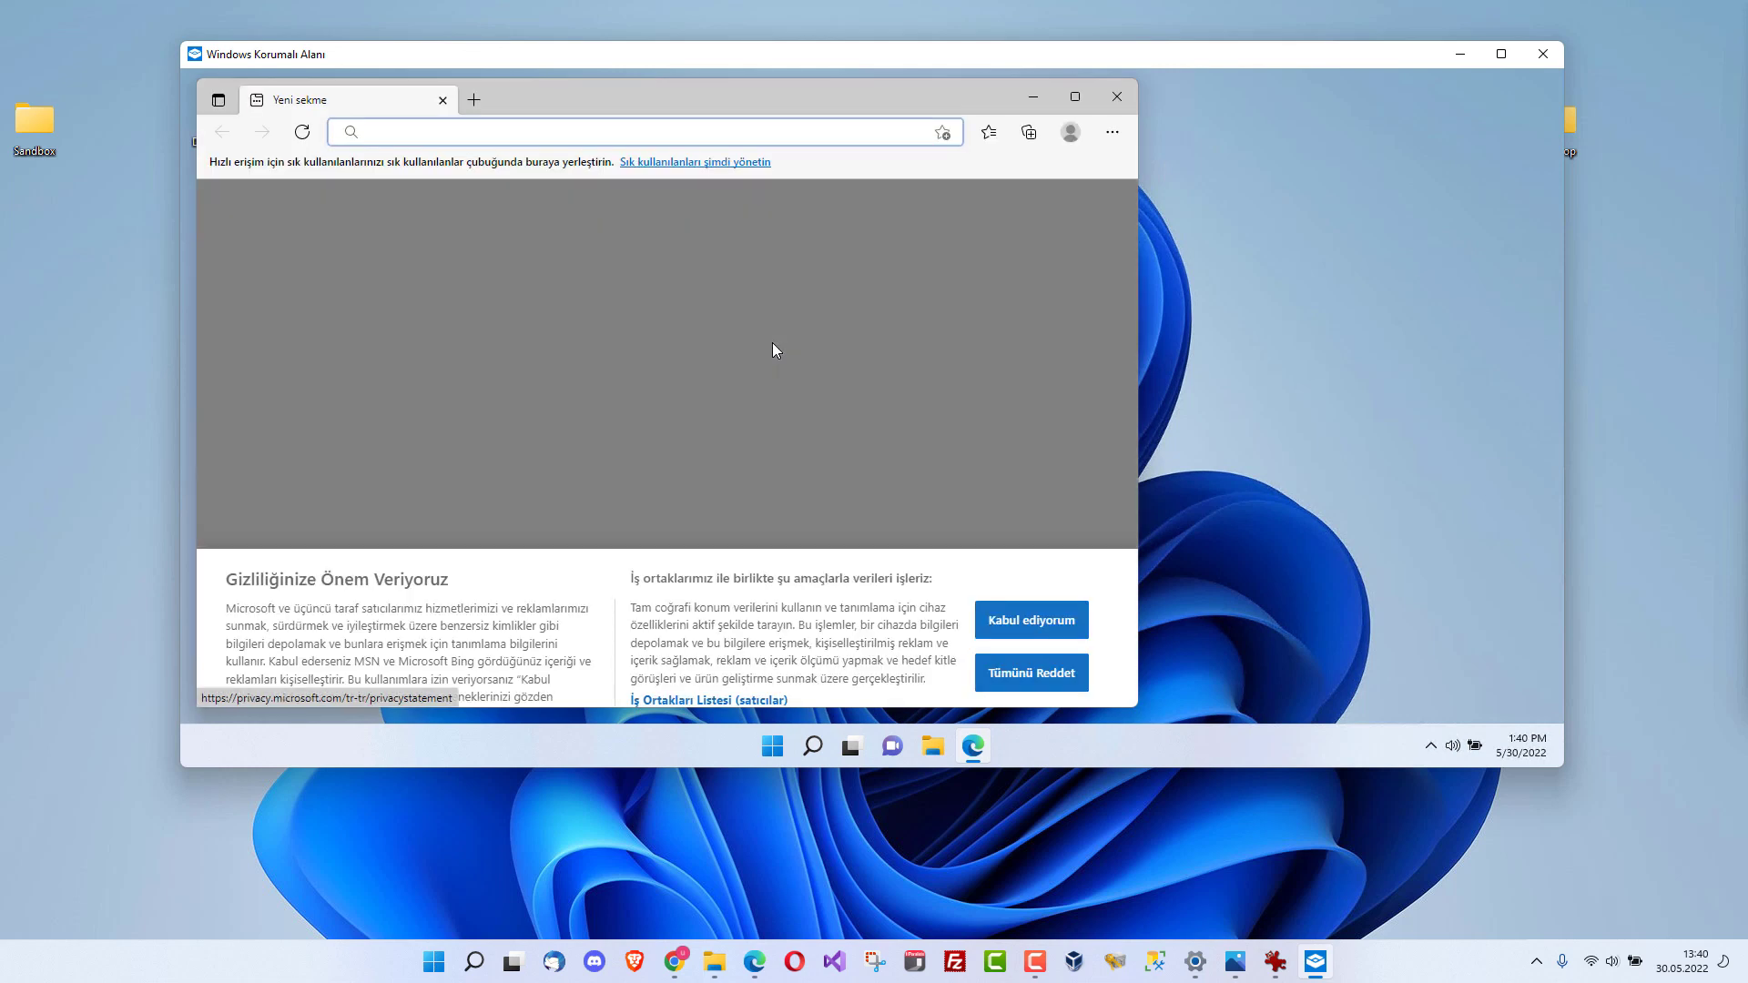
pyautogui.click(1084, 104)
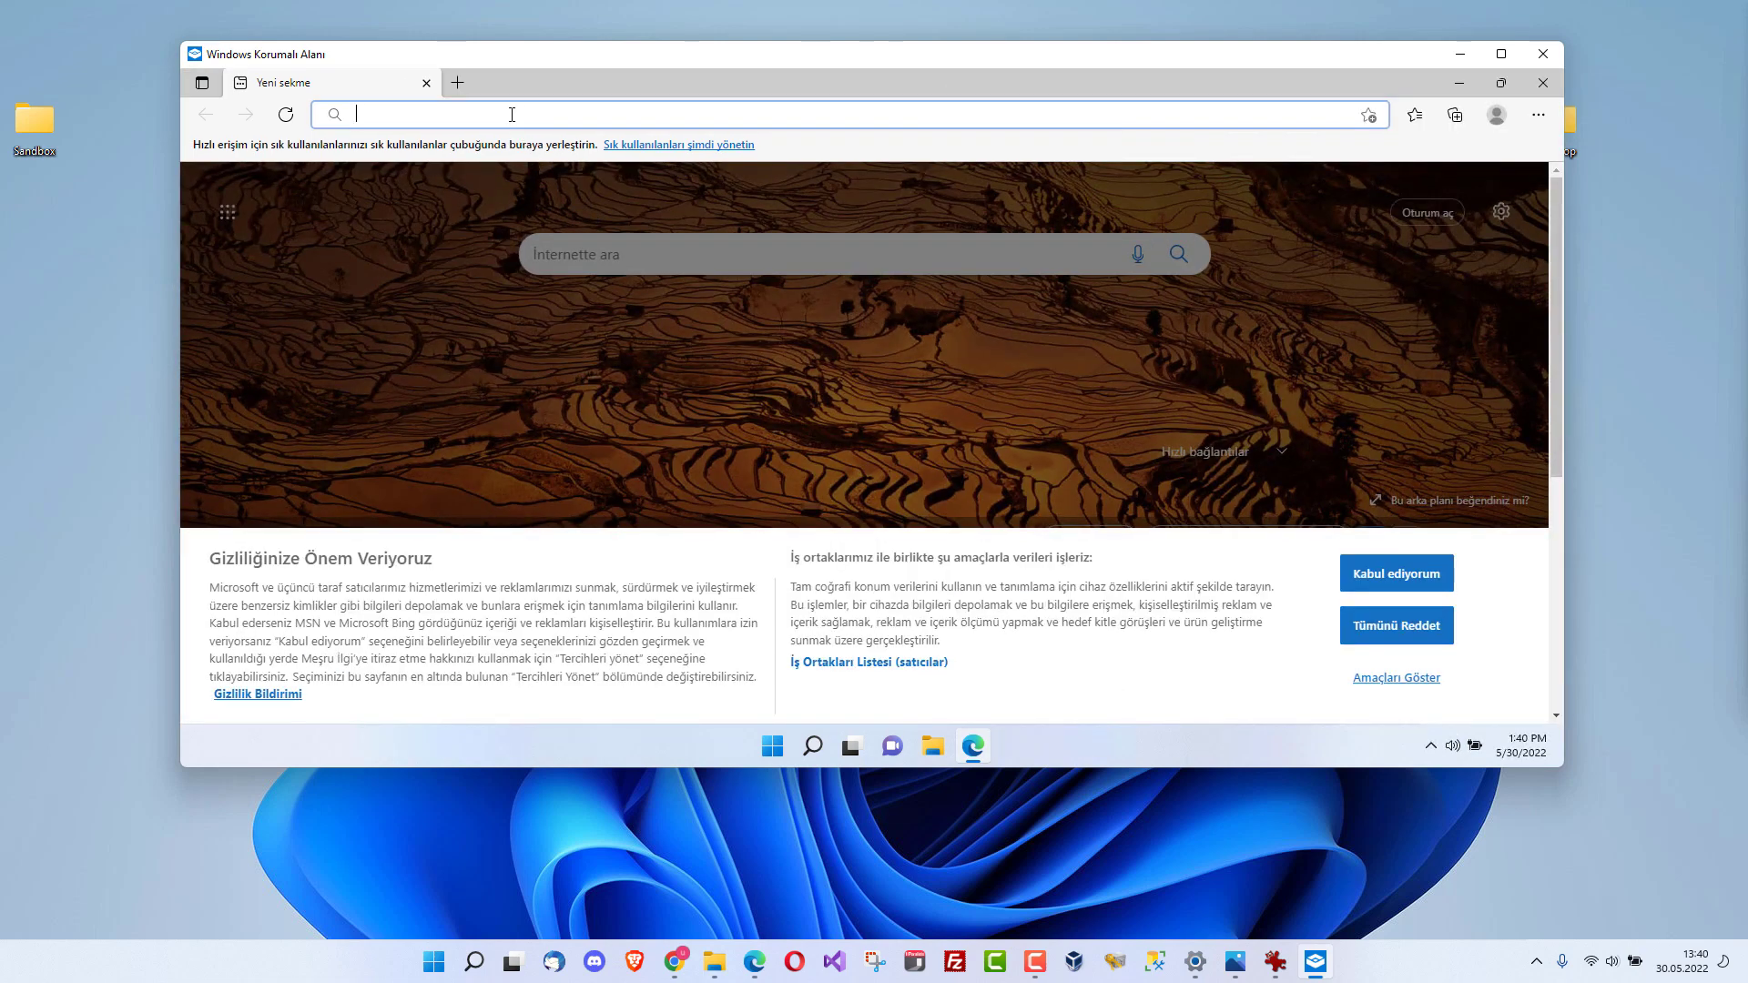
pyautogui.hotkey('ctrl', 'v')
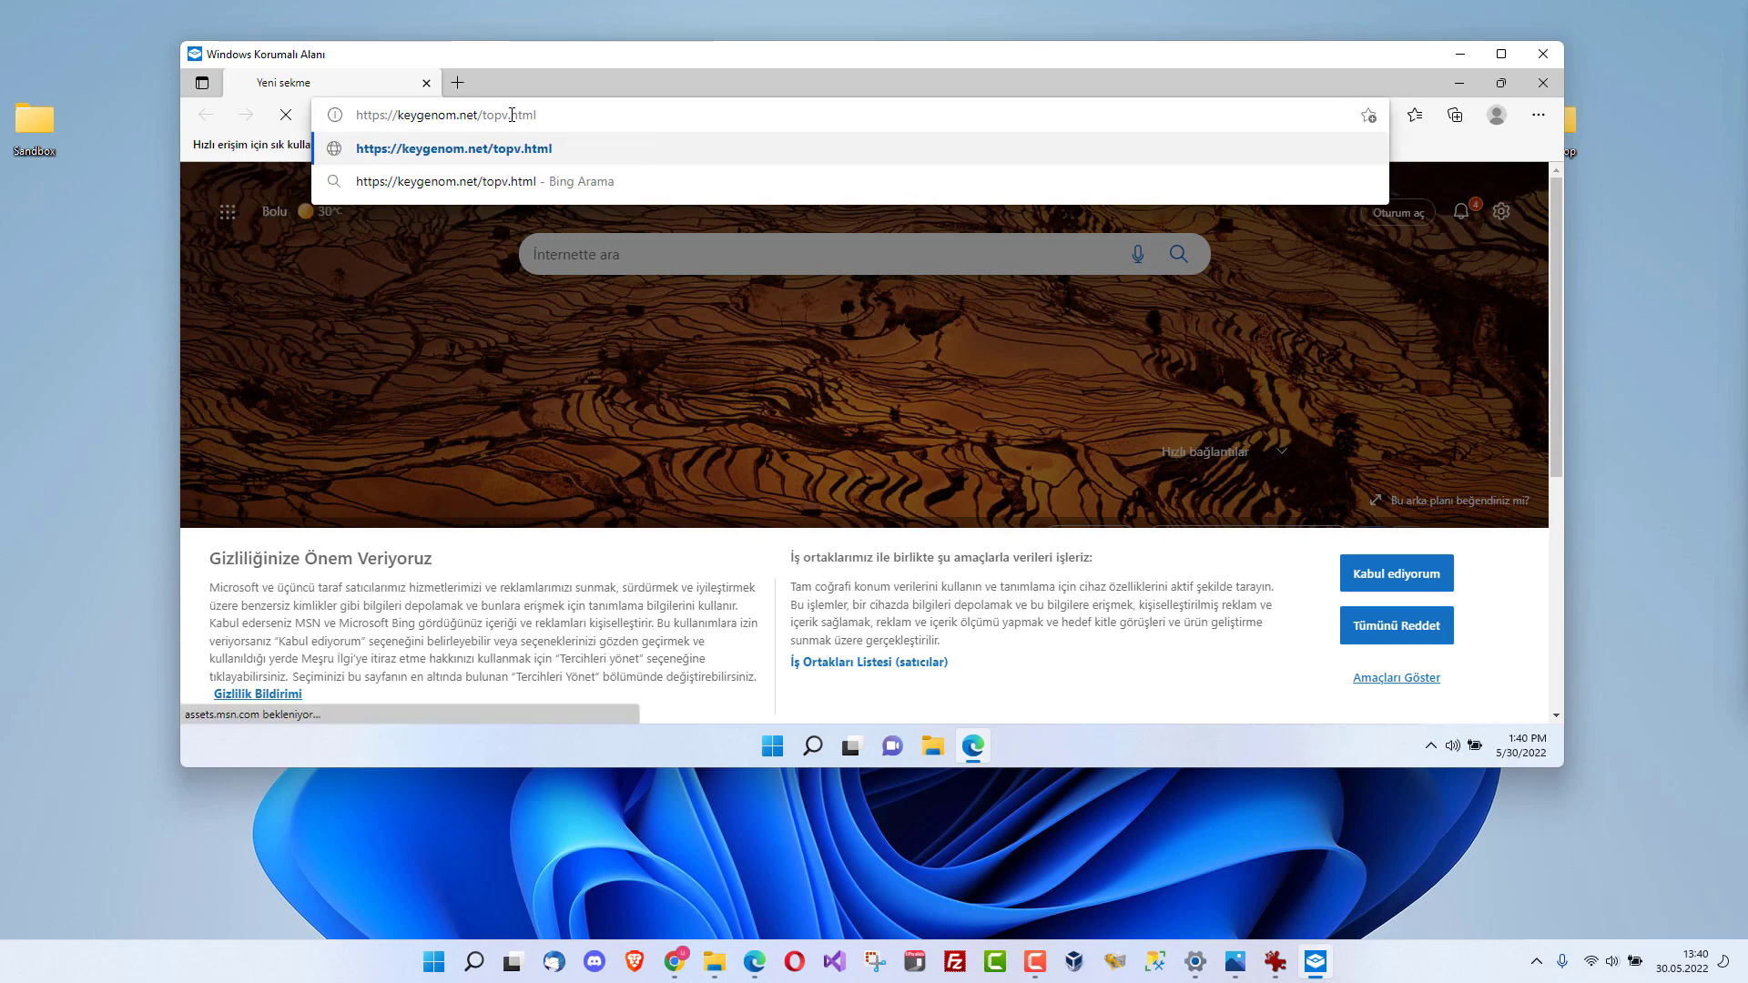
pyautogui.press('Return')
# Search the Keygen OM site for "photoshop".
pyautogui.click(783, 324)
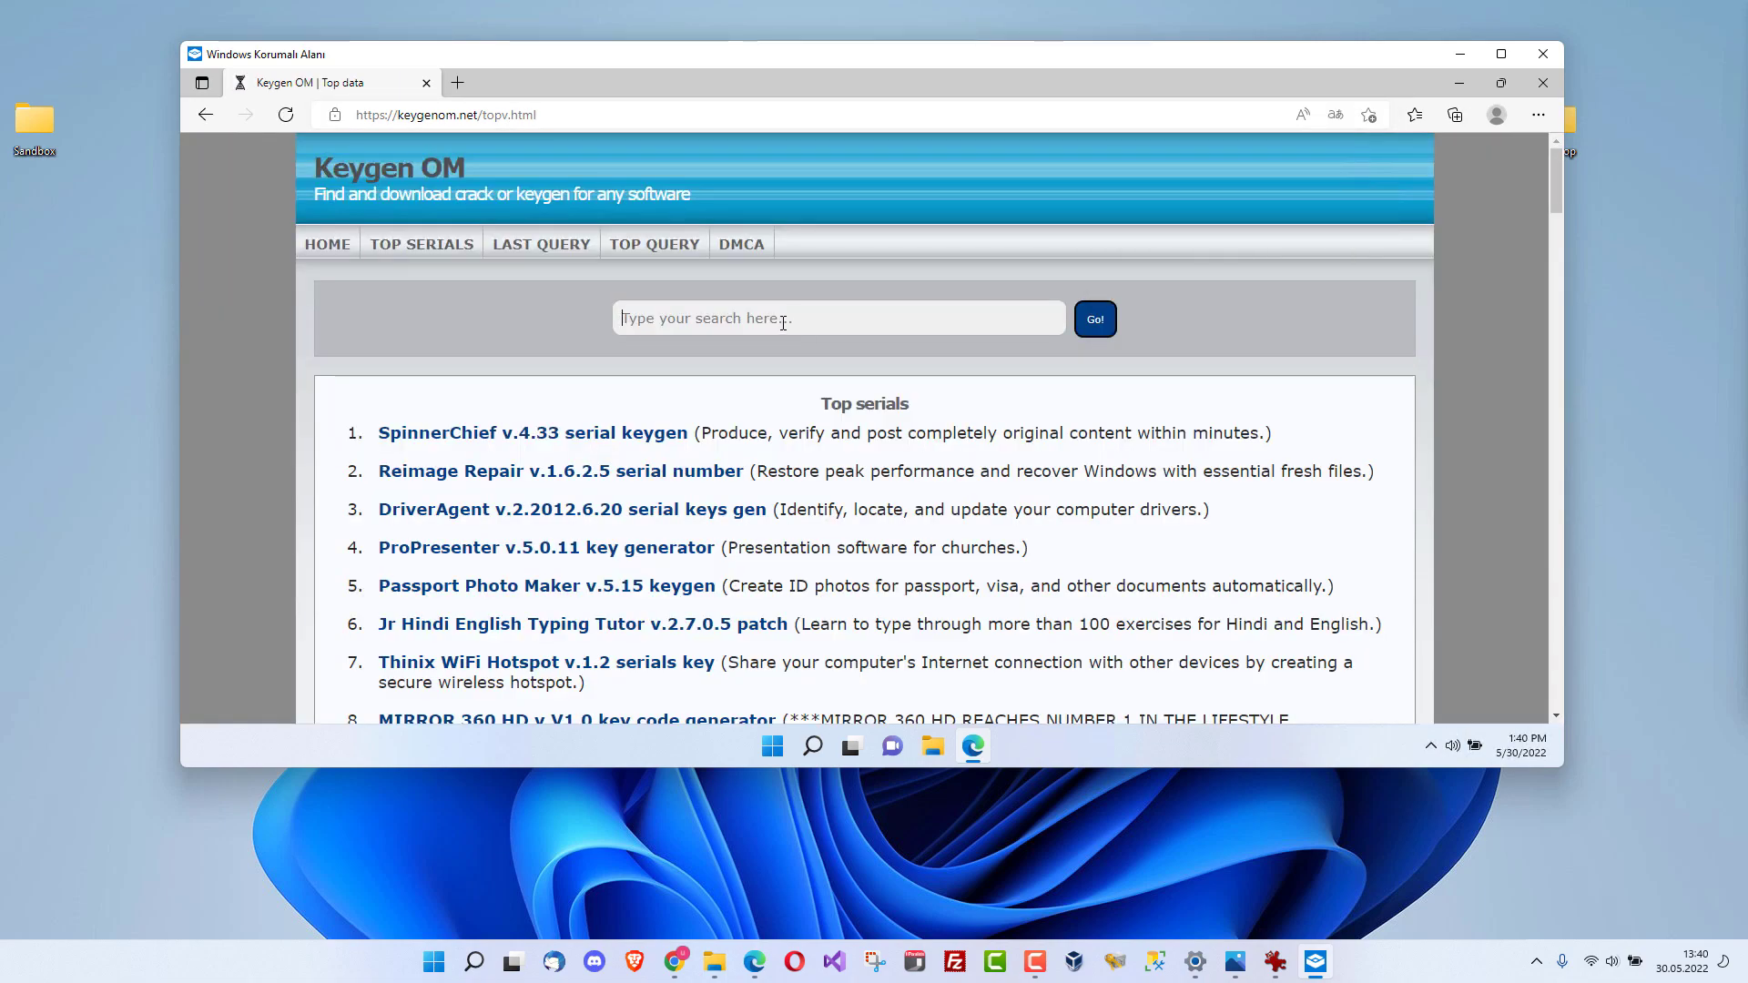
pyautogui.write('photoshop')
pyautogui.click(1085, 323)
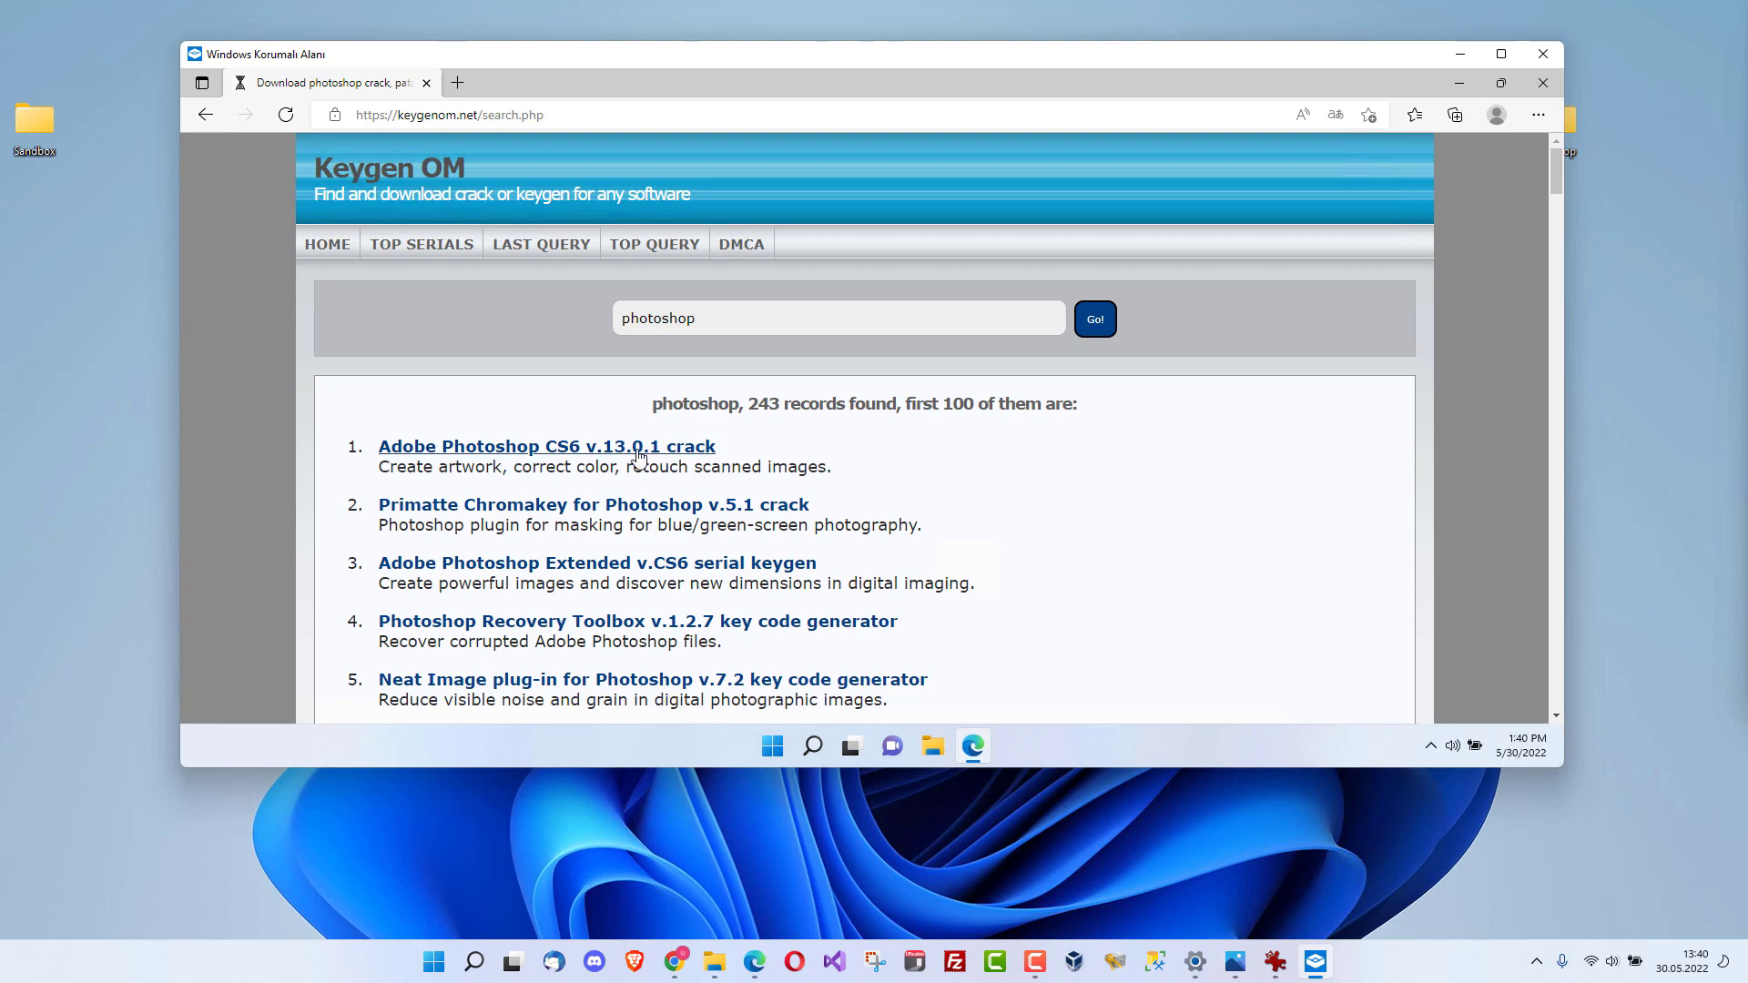
# Open the "Adobe Photoshop CS6 v.13.0.1 crack" entry and request its keygen download.
pyautogui.click(640, 457)
pyautogui.scroll(-4, 635, 453)
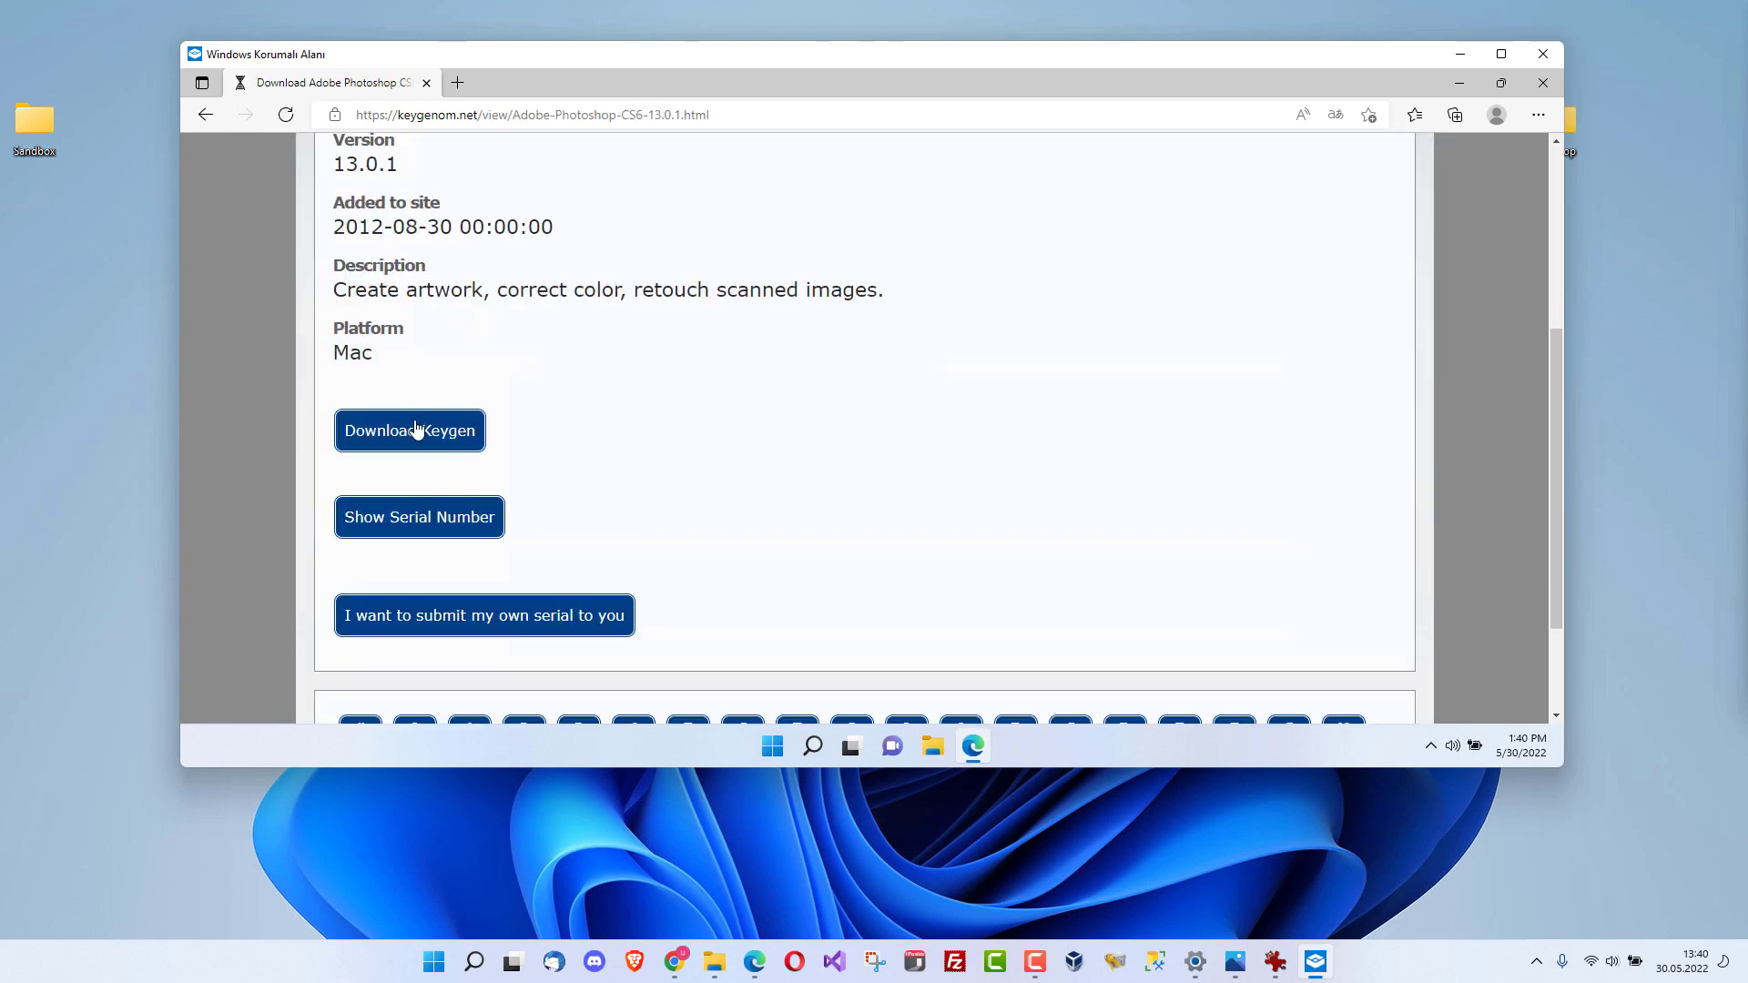
pyautogui.click(416, 429)
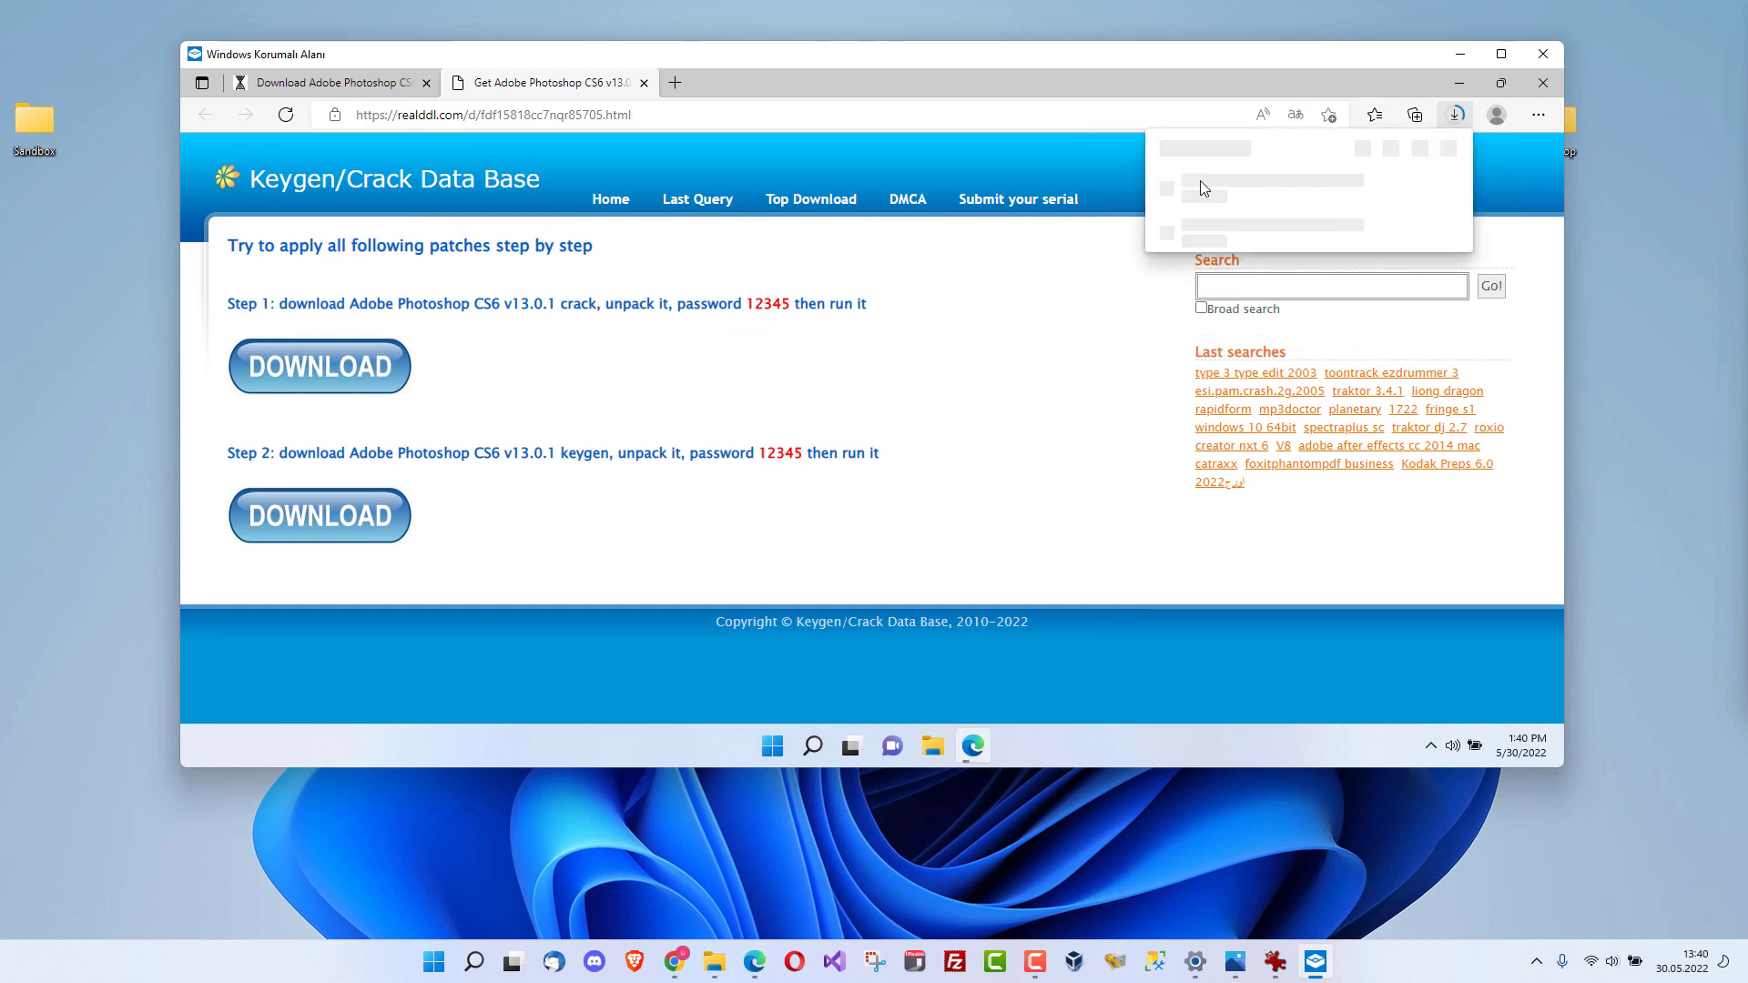
# Search for "virustotal" in a new browser tab and open the VirusTotal website from the results.
pyautogui.click(675, 82)
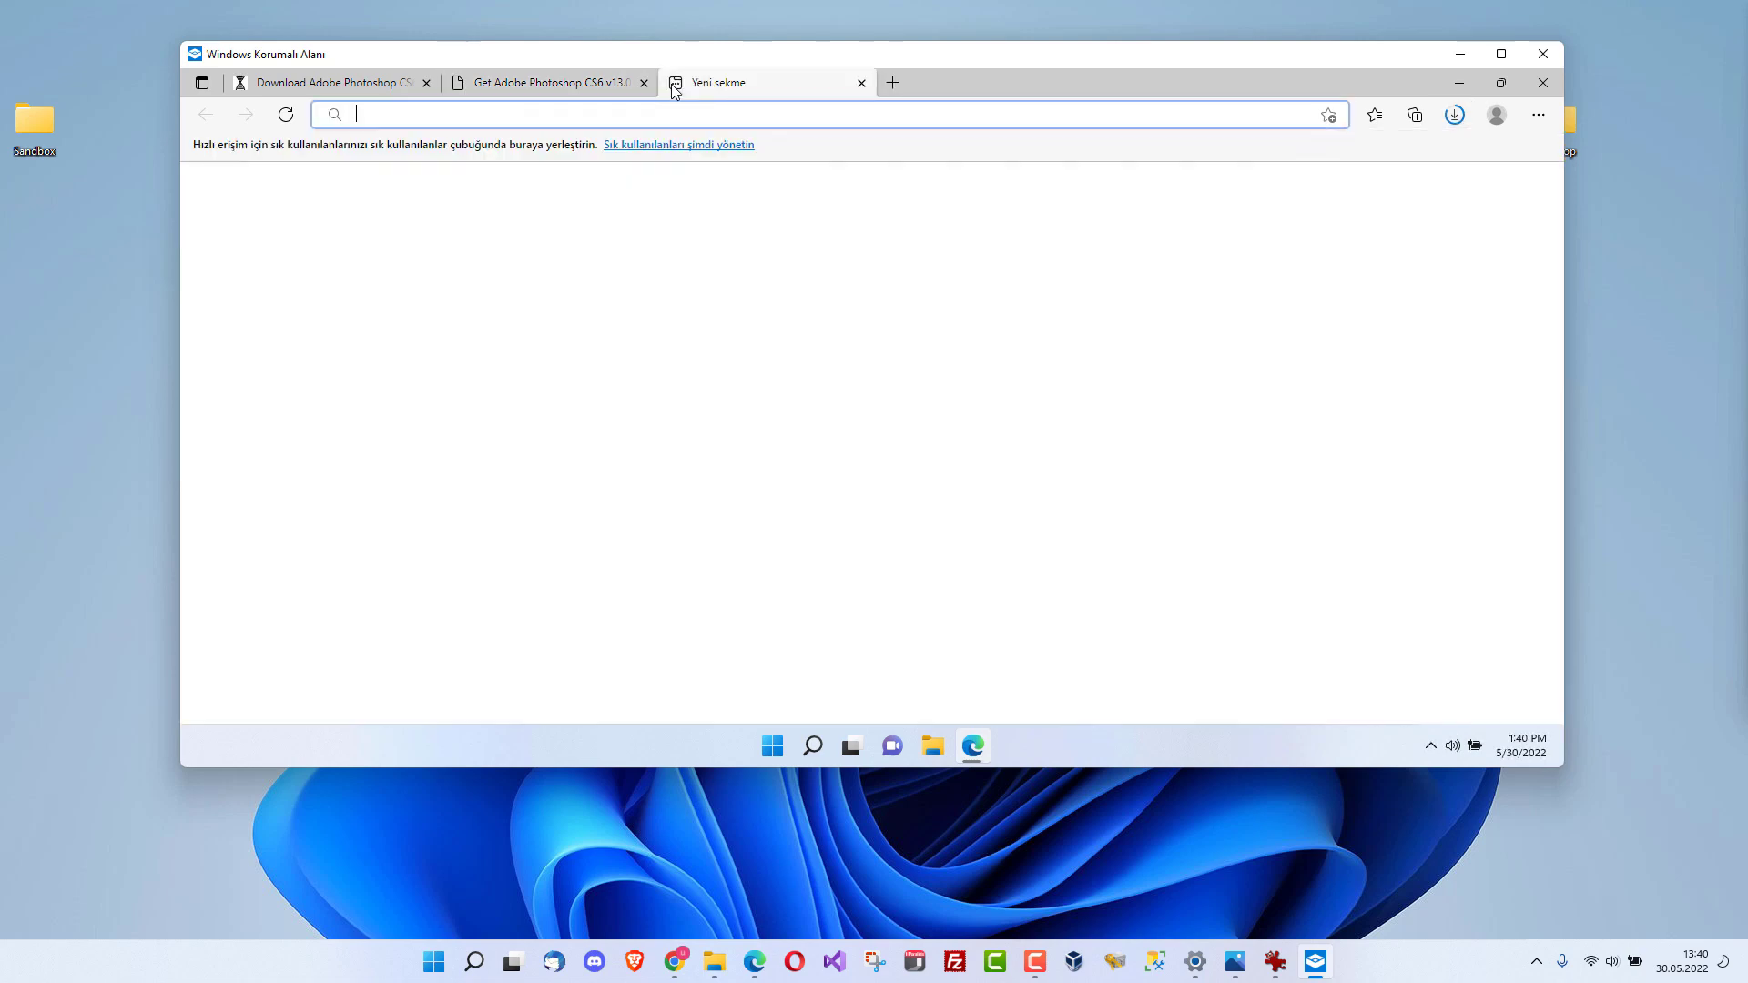
pyautogui.write('virus')
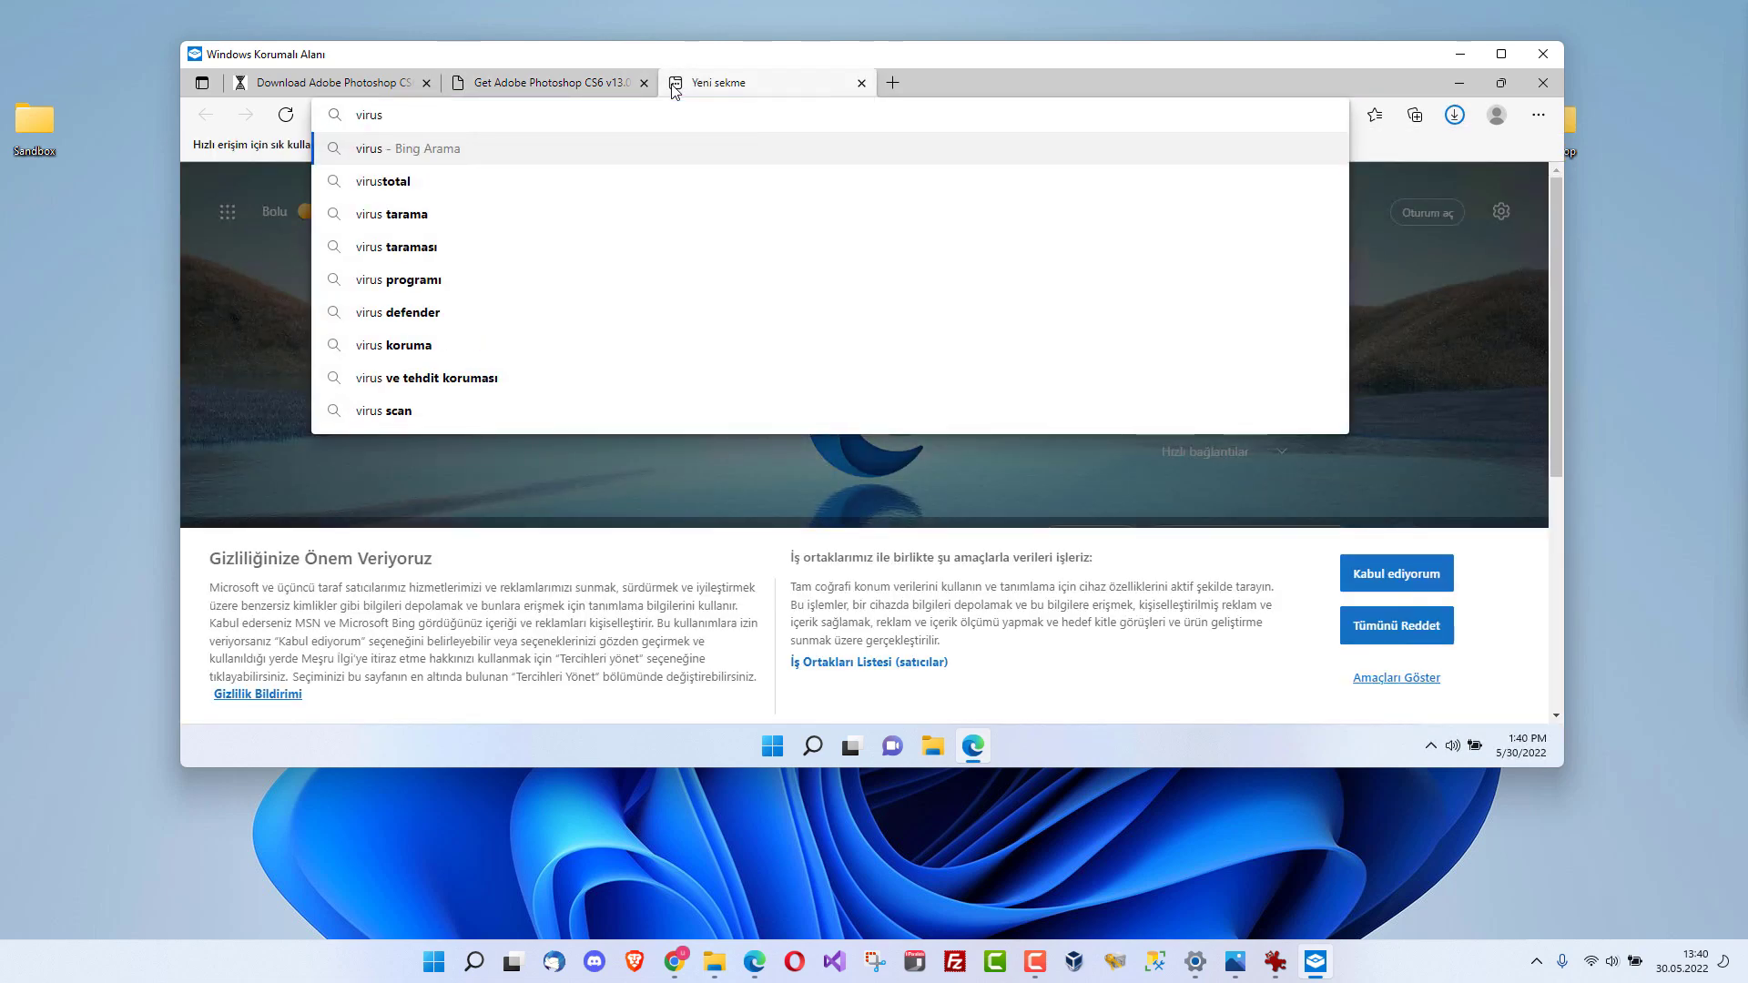
pyautogui.write('total')
pyautogui.press('Return')
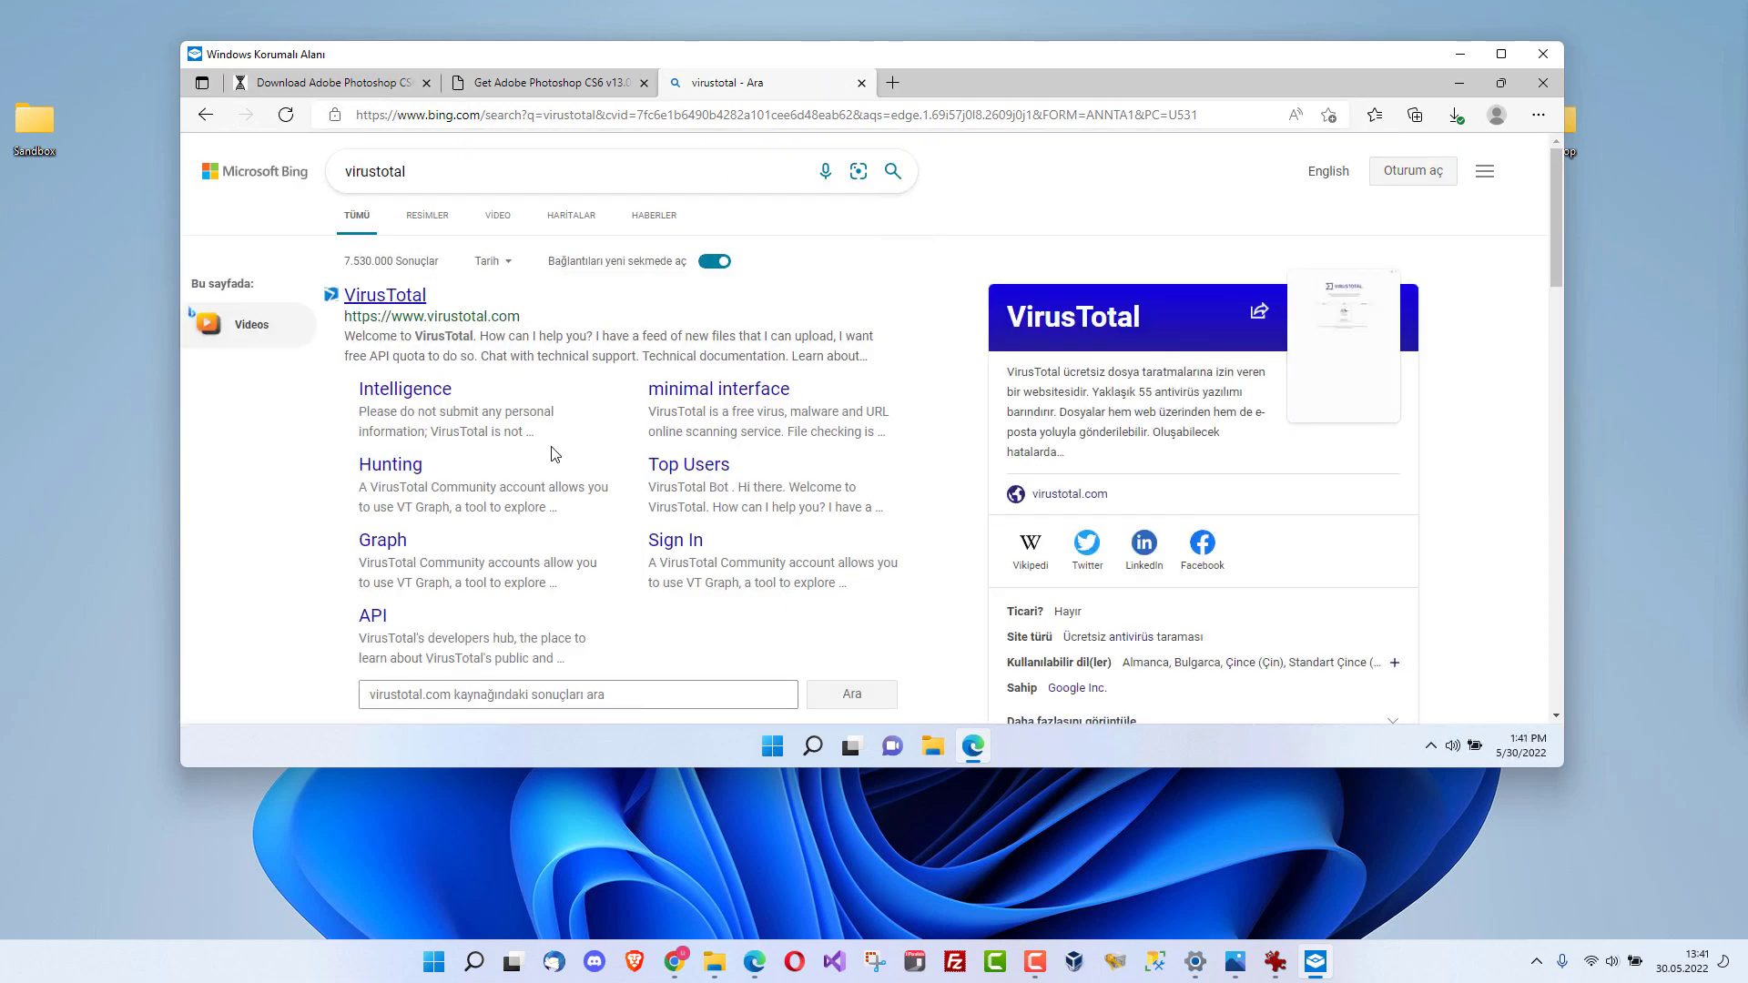
pyautogui.click(407, 301)
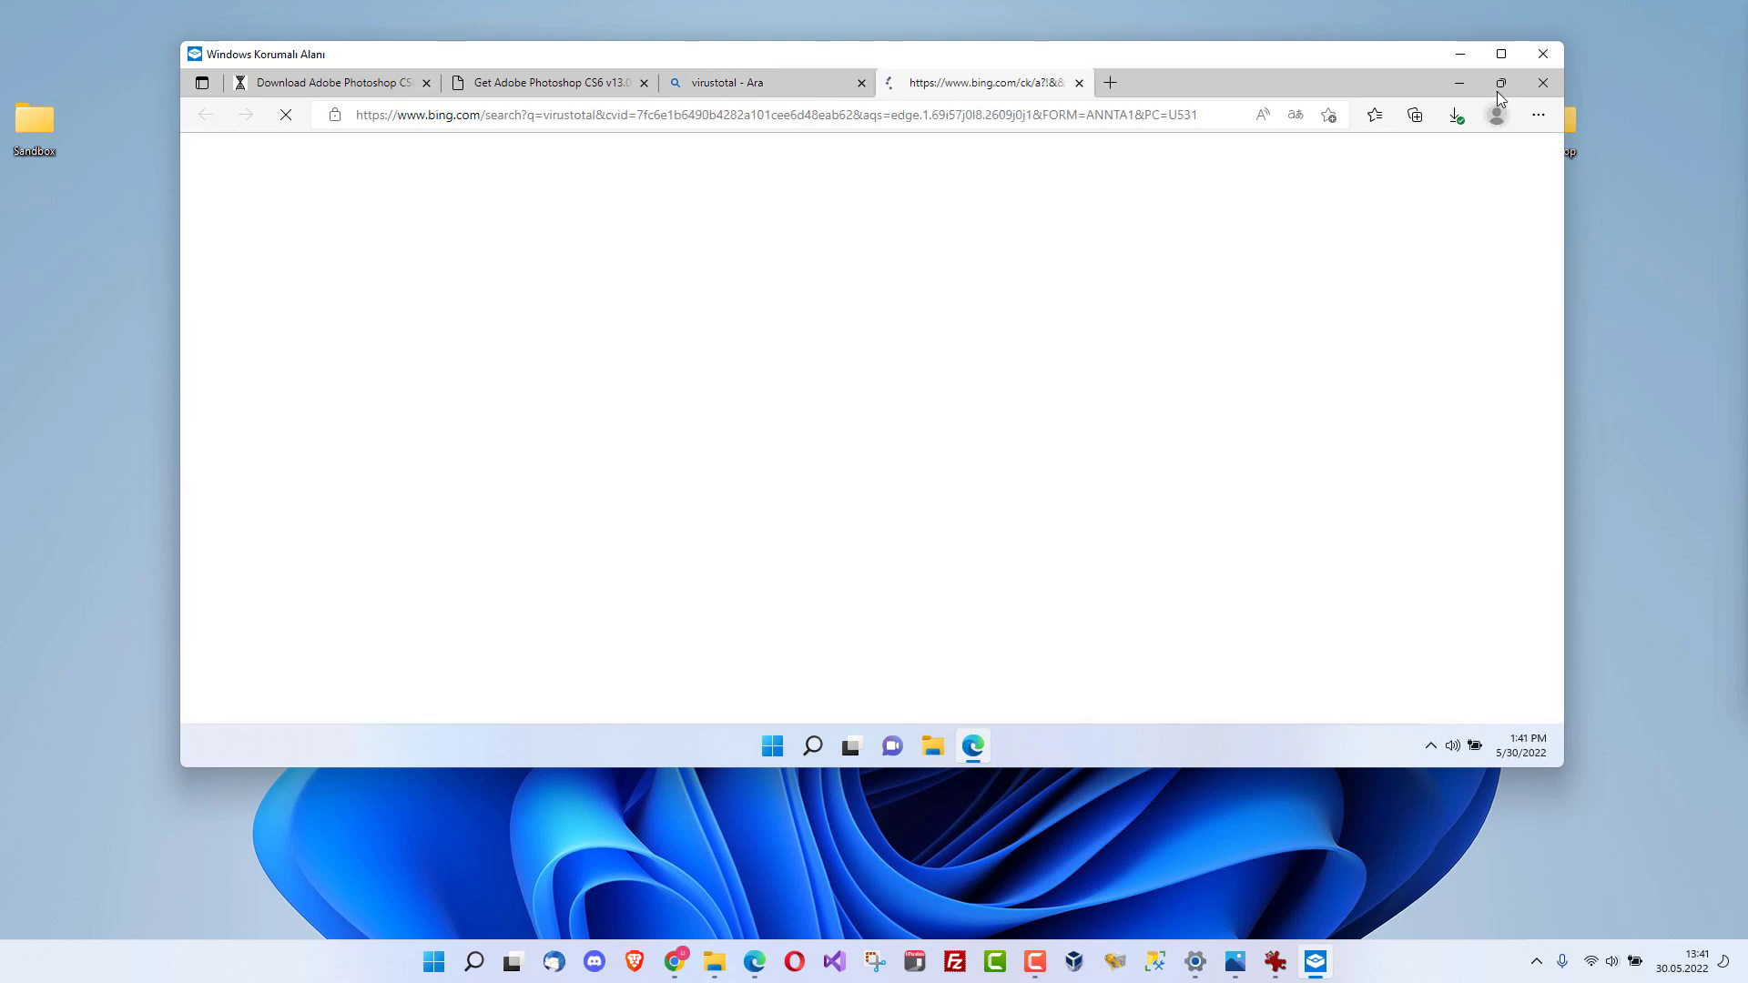
# Minimize the browser and extract the downloaded Adobe.Photoshop.CS6.v13.0.1.crack archive in the sandbox's İndirilenler folder.
pyautogui.click(1460, 83)
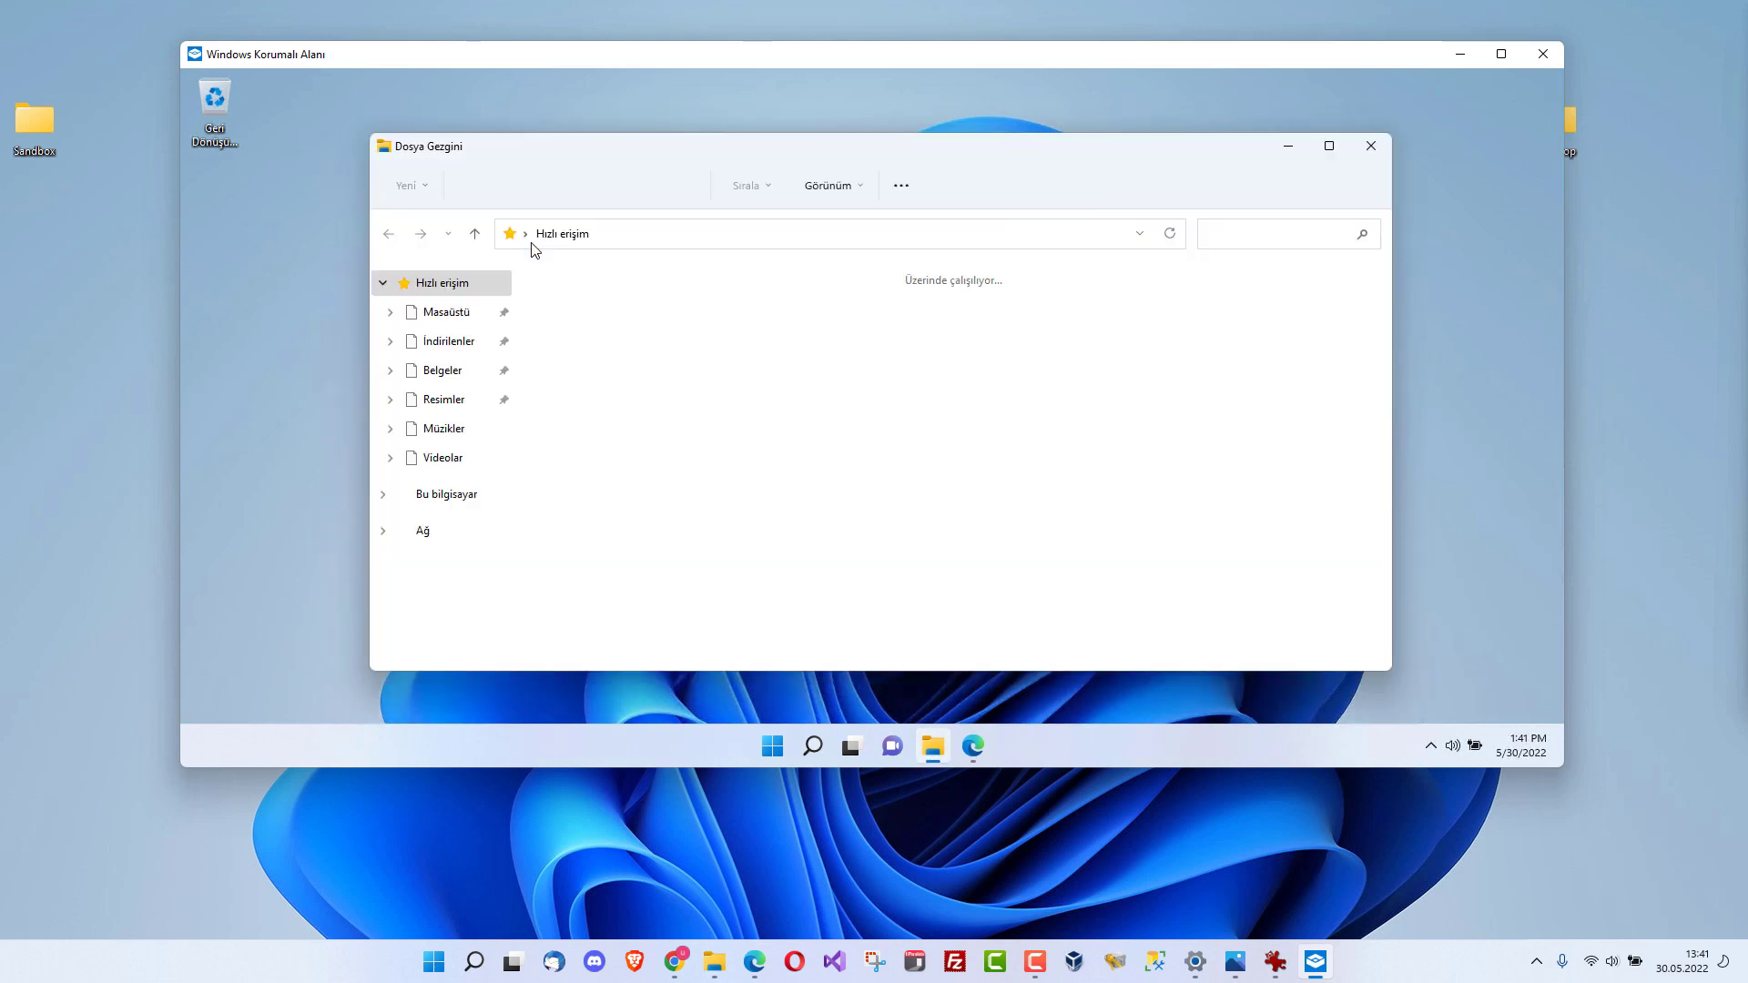
pyautogui.click(635, 328)
pyautogui.rightClick(634, 327)
pyautogui.click(714, 410)
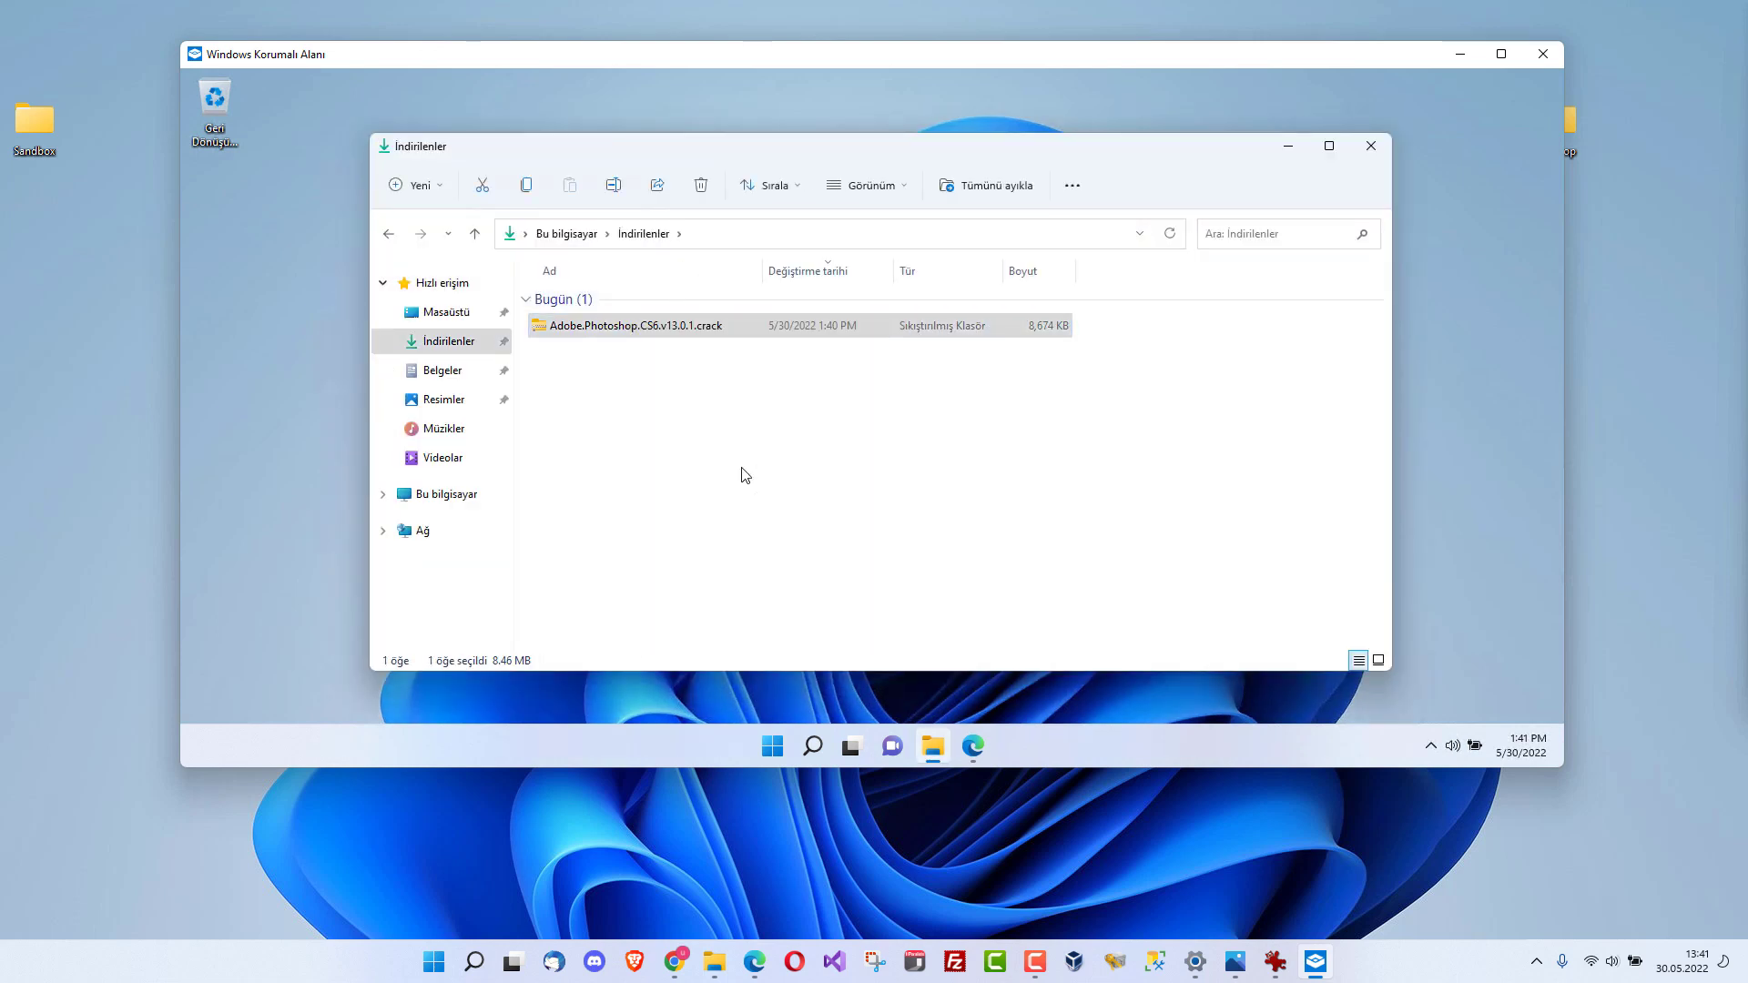
pyautogui.click(1042, 586)
# Extract the inner Adobe.Photoshop.CS6.v13.0.1.crack archive using the archive password, and open the extracted folder.
pyautogui.click(605, 324)
pyautogui.rightClick(605, 324)
pyautogui.click(728, 471)
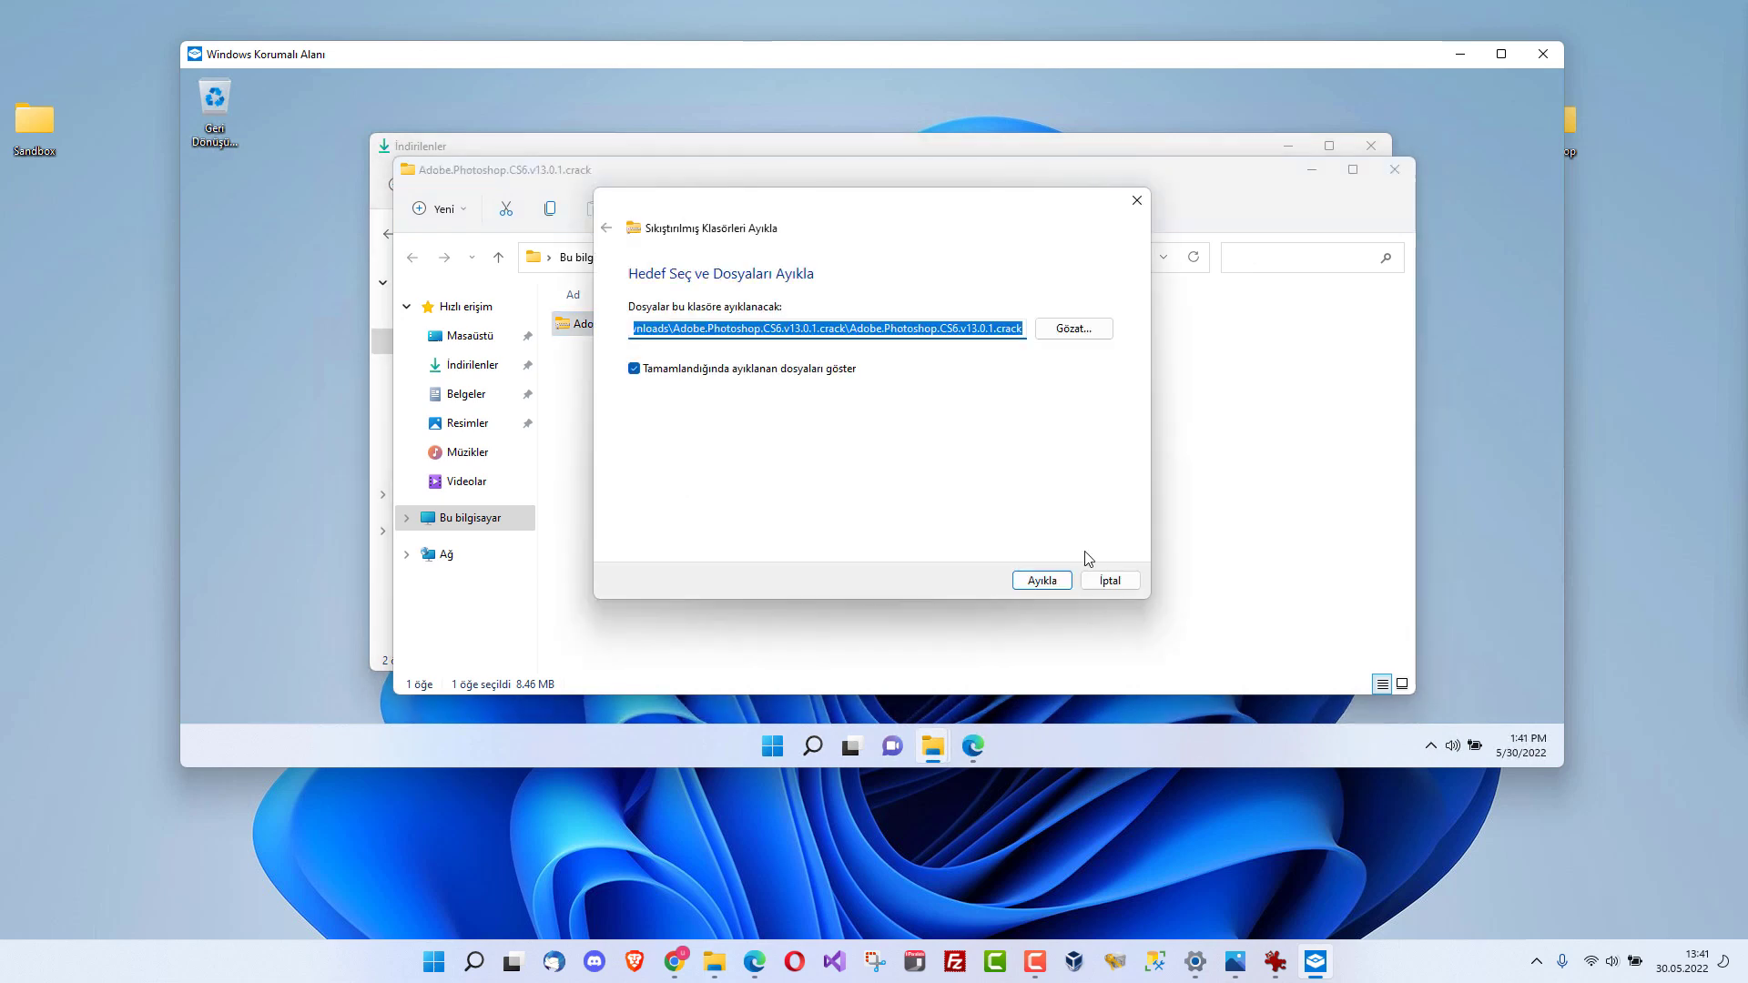
pyautogui.click(1033, 580)
pyautogui.hotkey('ctrl', 'v')
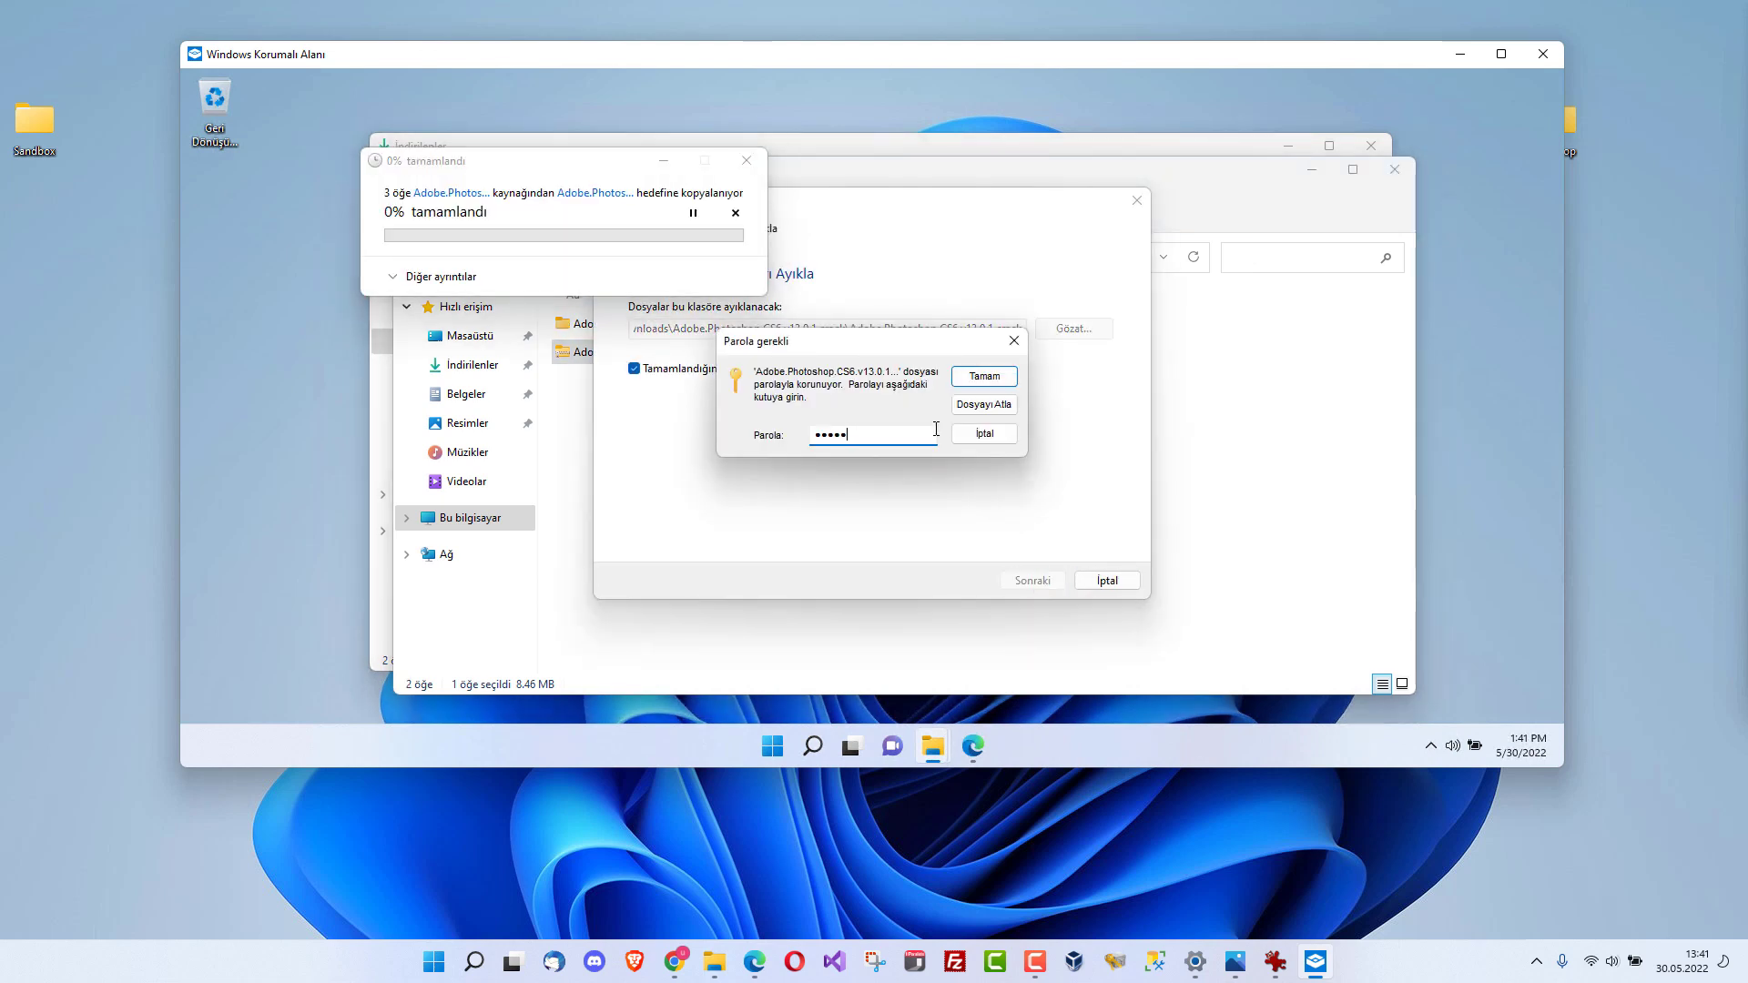
pyautogui.click(974, 379)
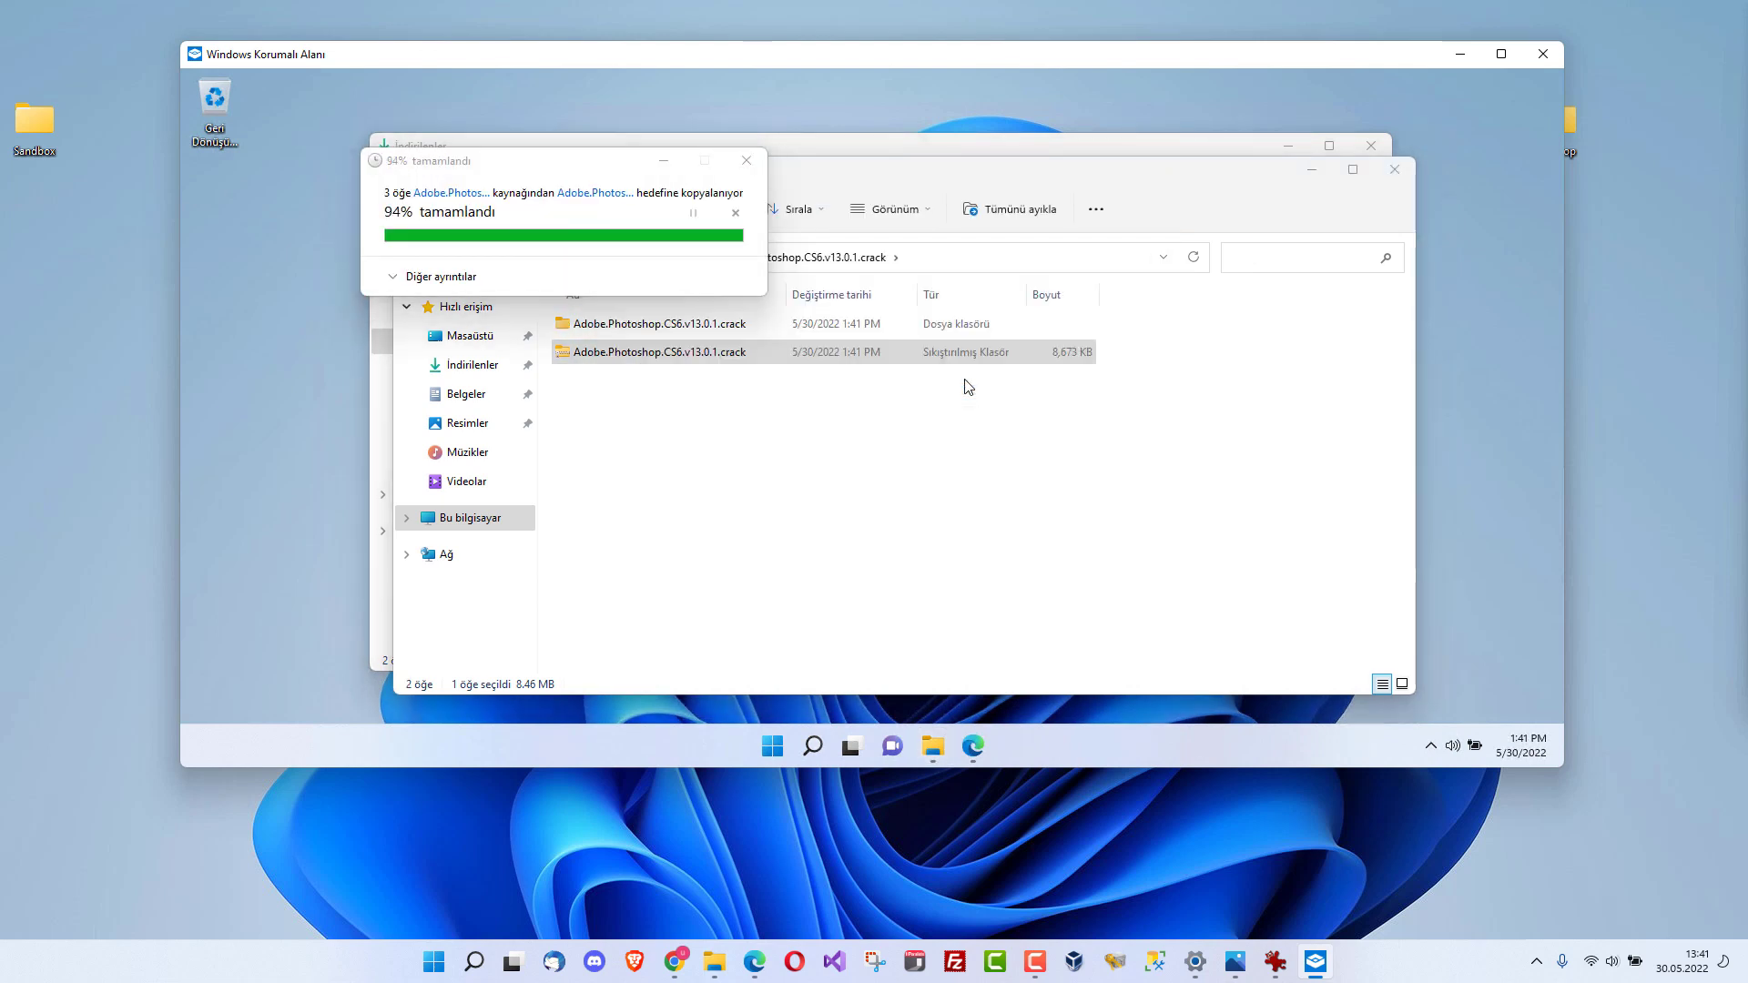
pyautogui.doubleClick(644, 326)
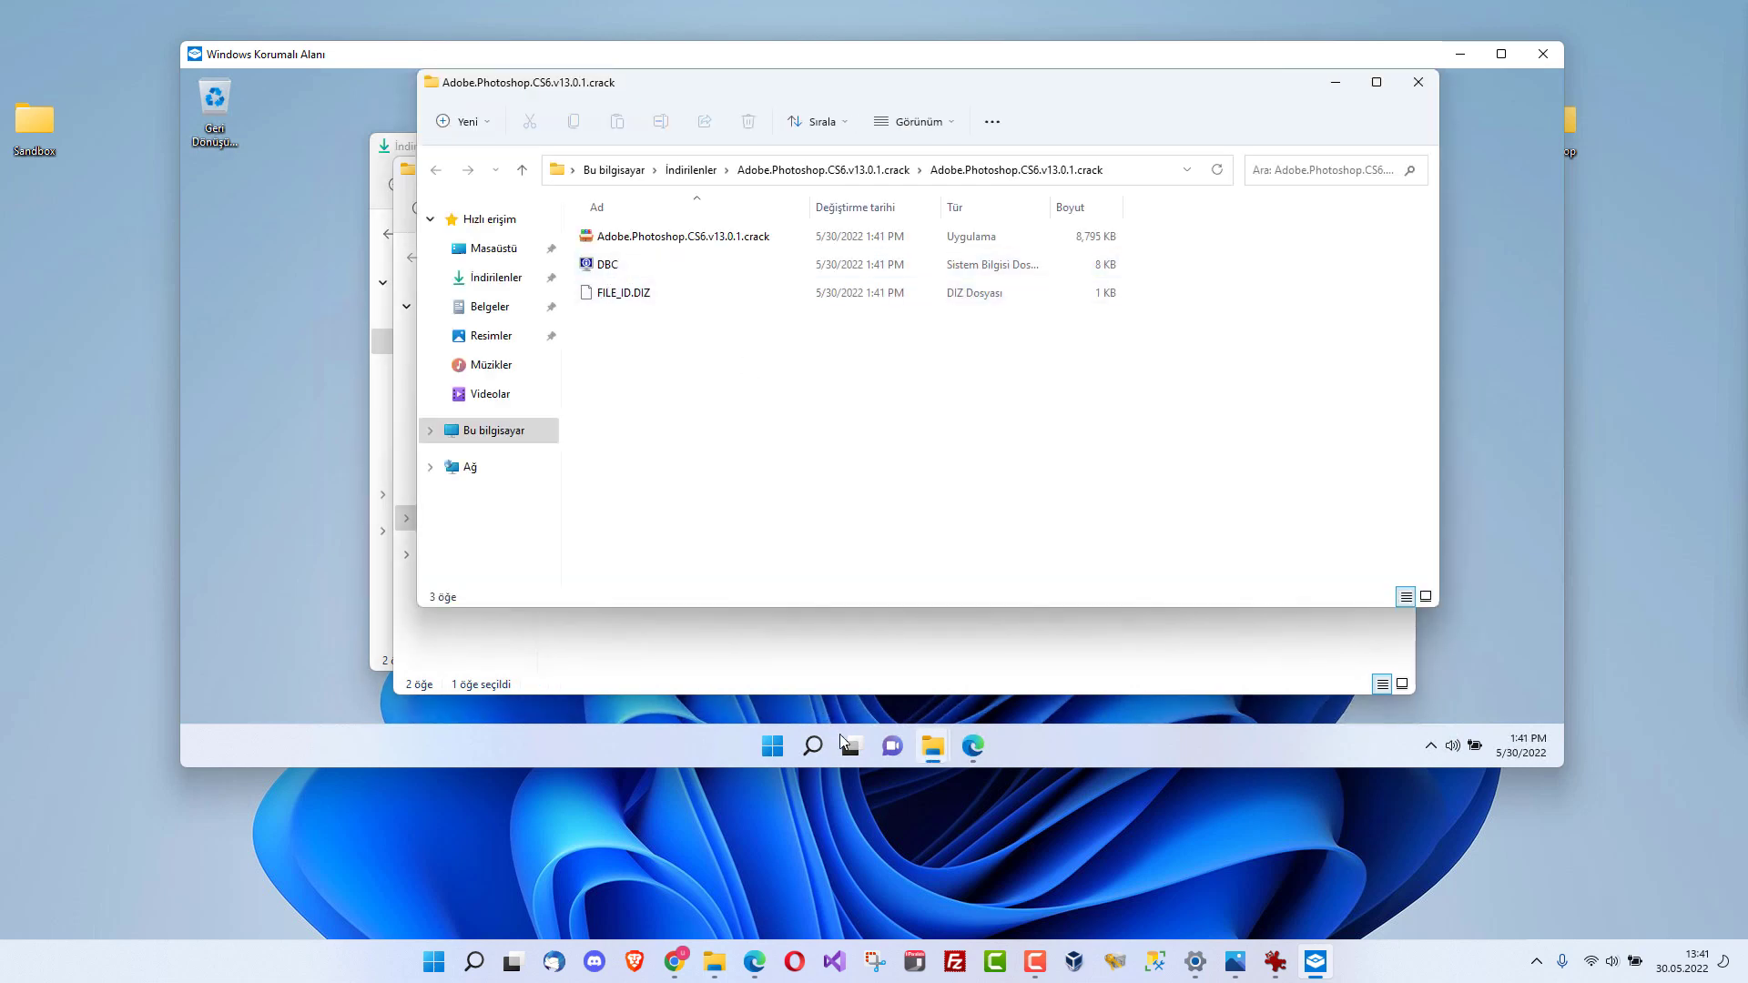
# Upload Adobe.Photoshop.CS6.v13.0.1.crack.exe from the extracted folder to VirusTotal for scanning.
pyautogui.click(973, 748)
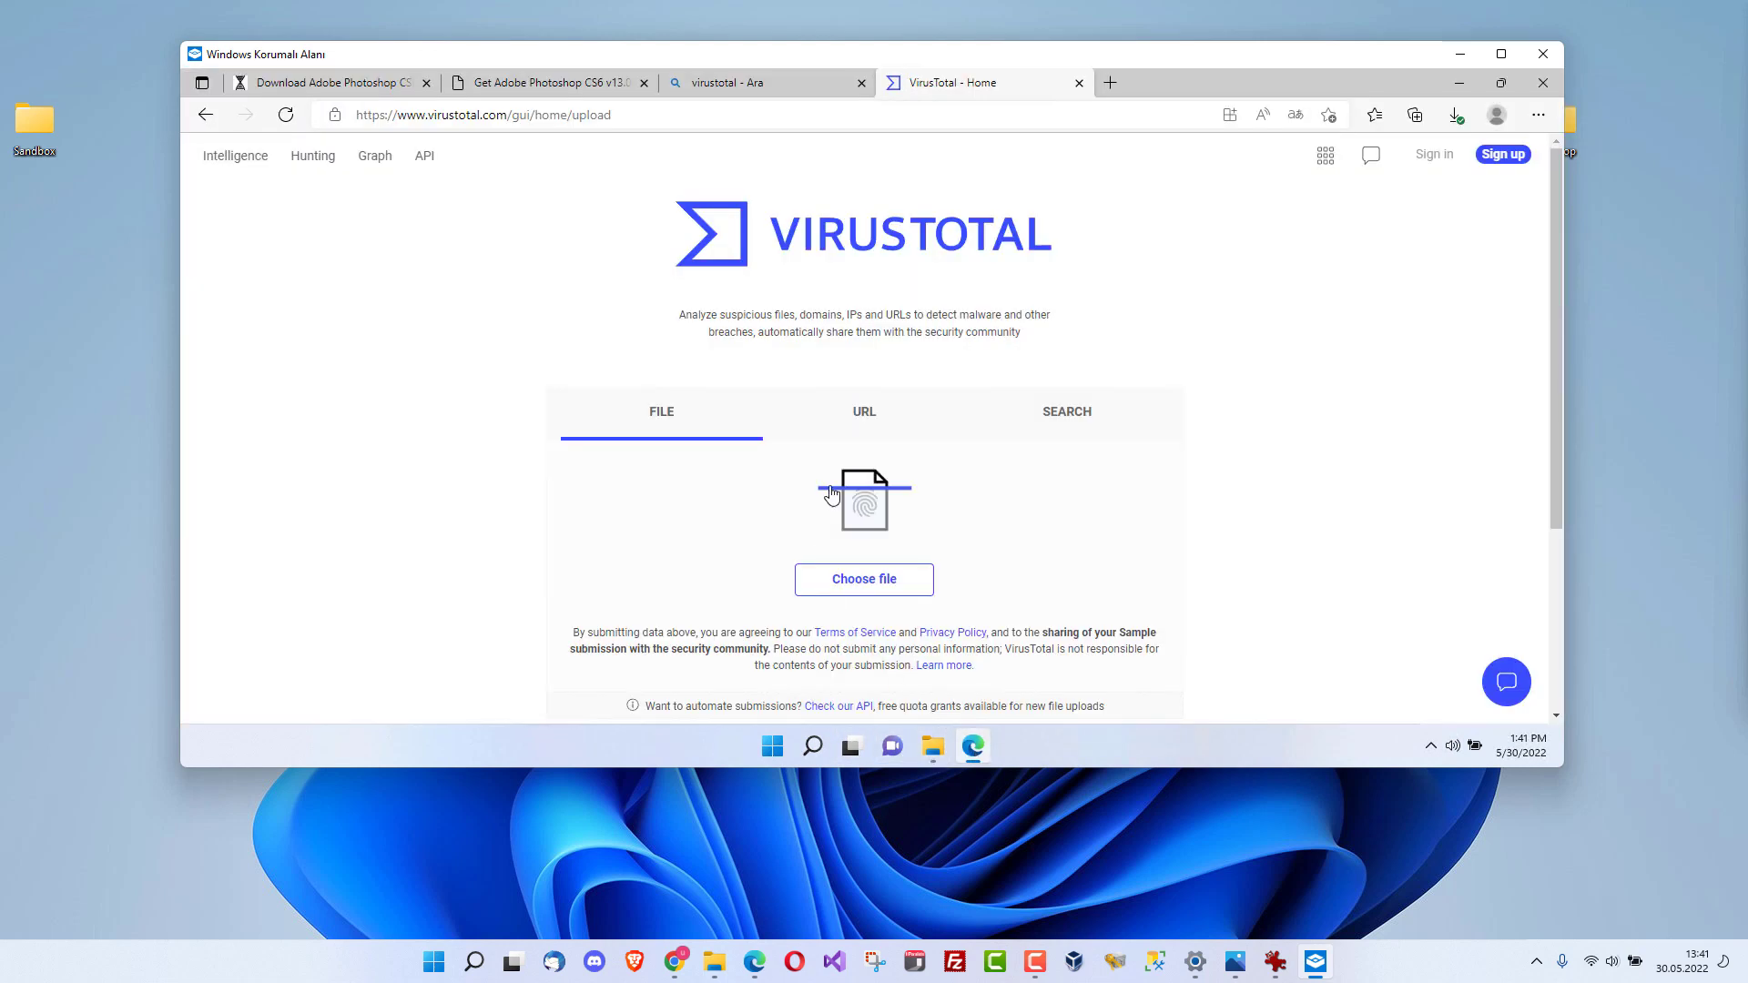
pyautogui.click(888, 585)
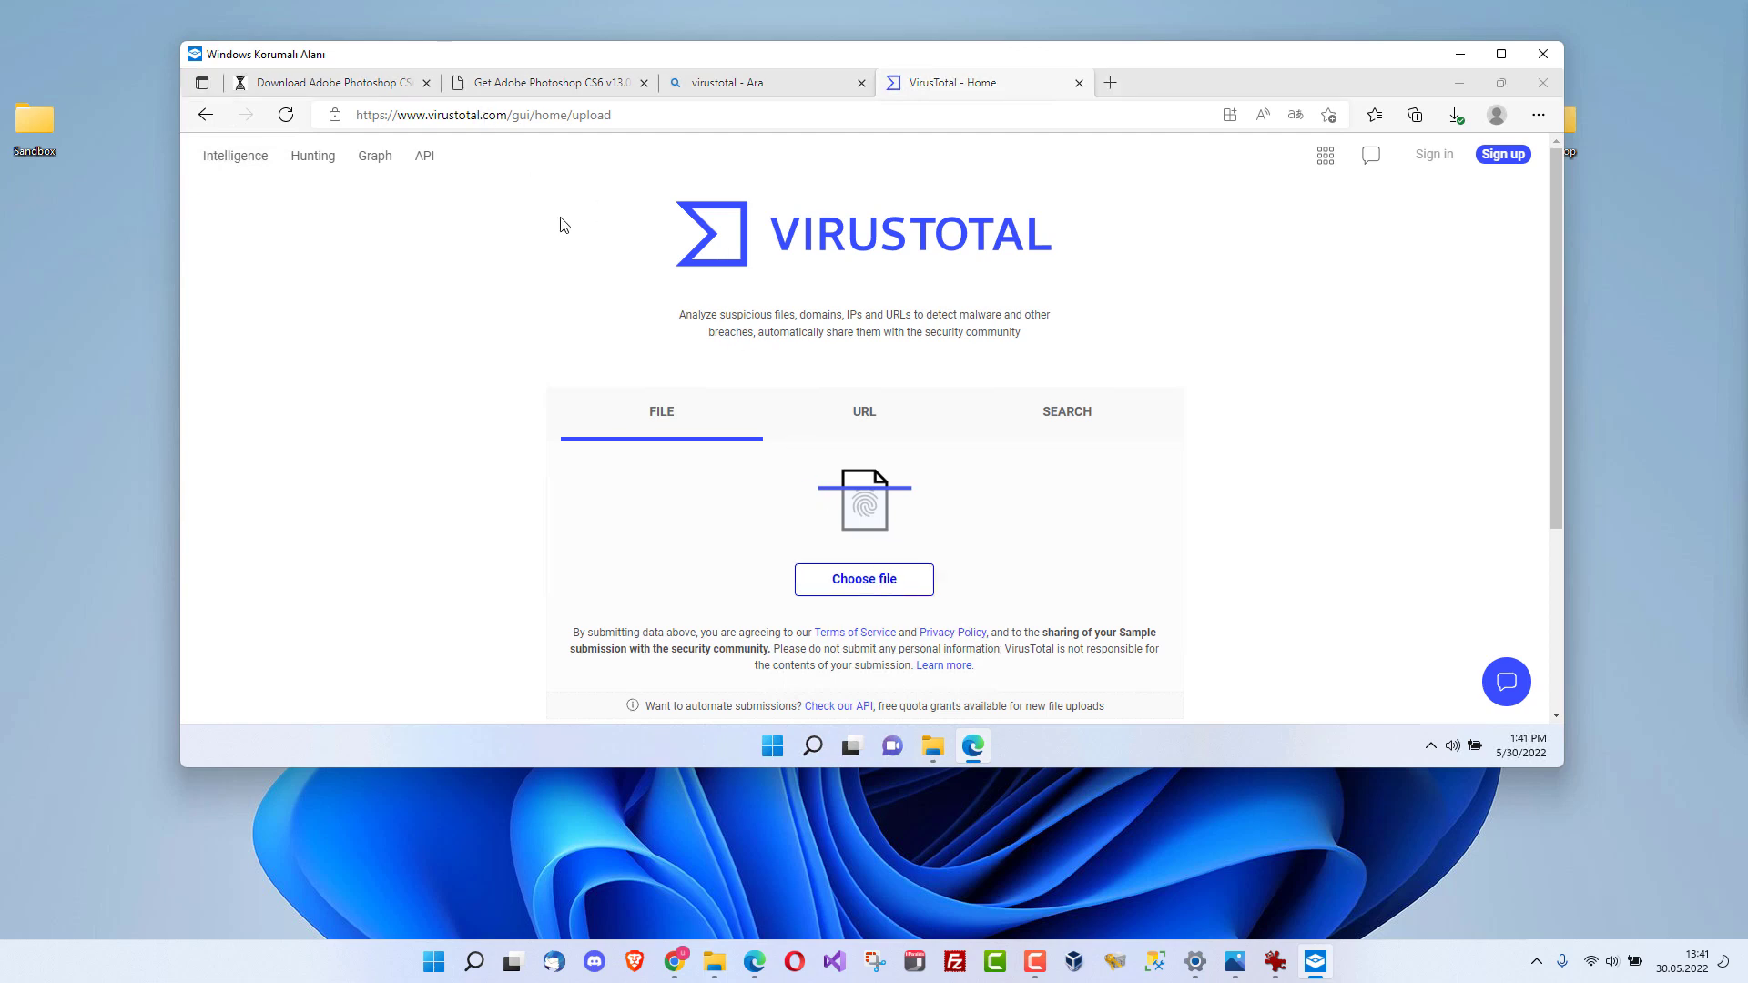
pyautogui.click(268, 257)
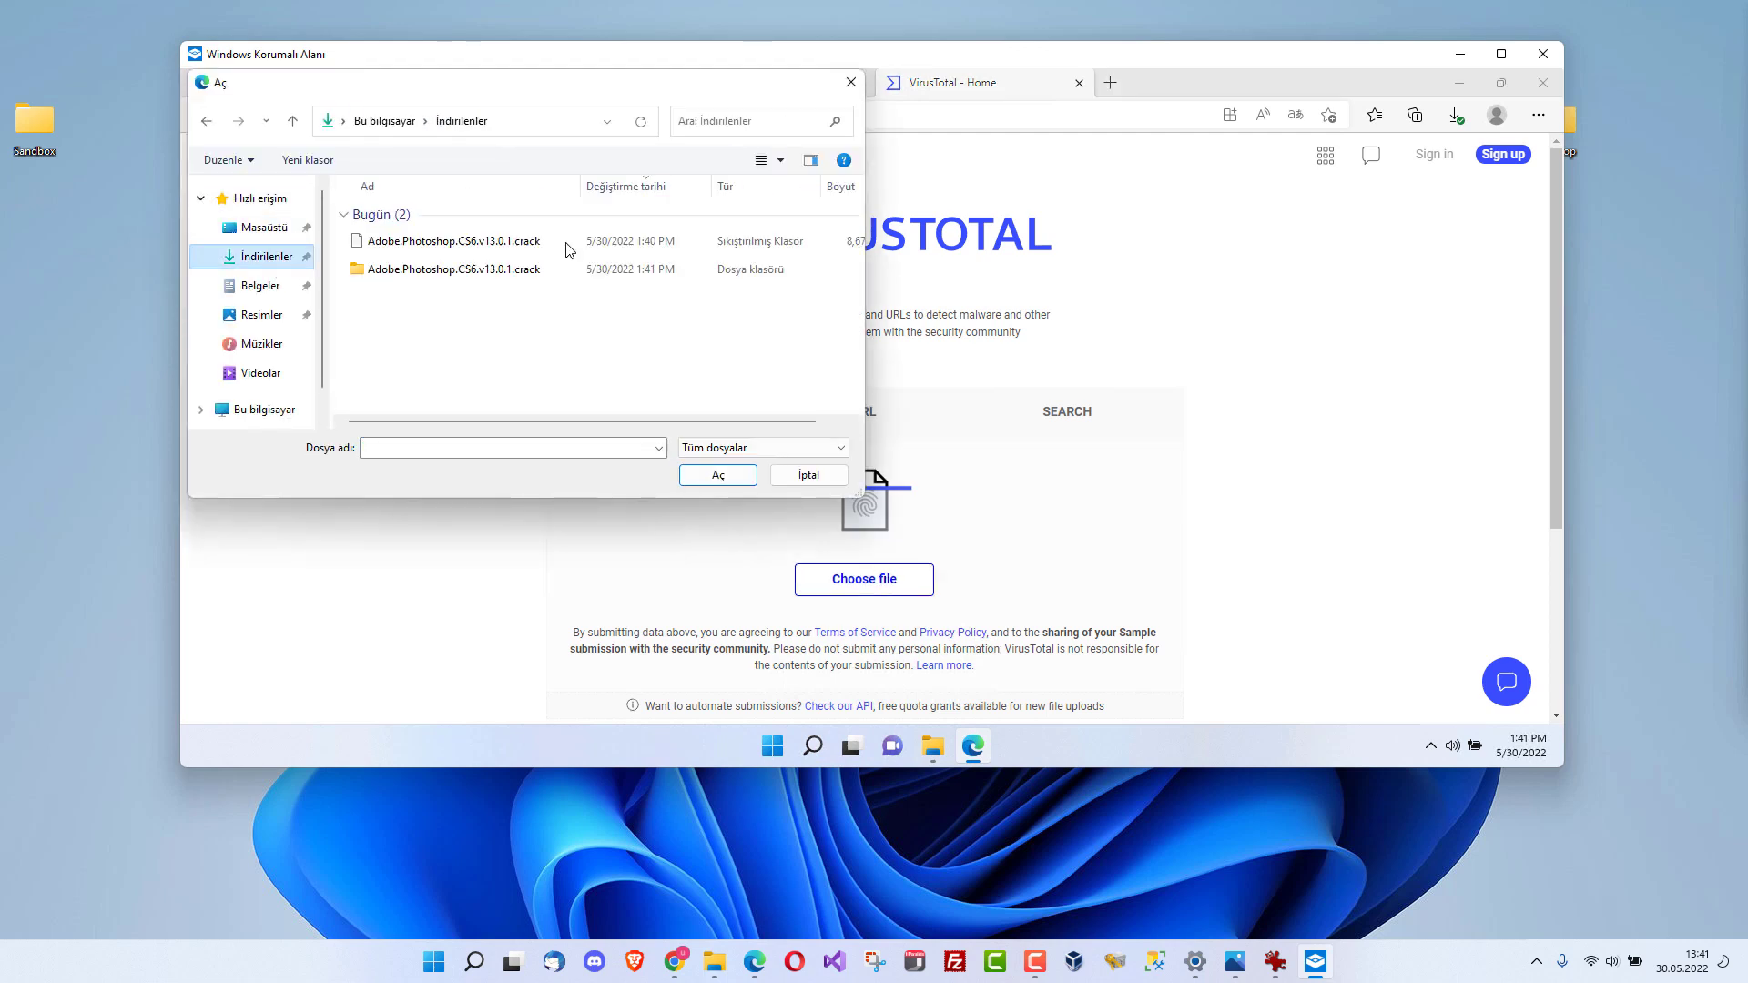
pyautogui.click(423, 248)
pyautogui.doubleClick(428, 270)
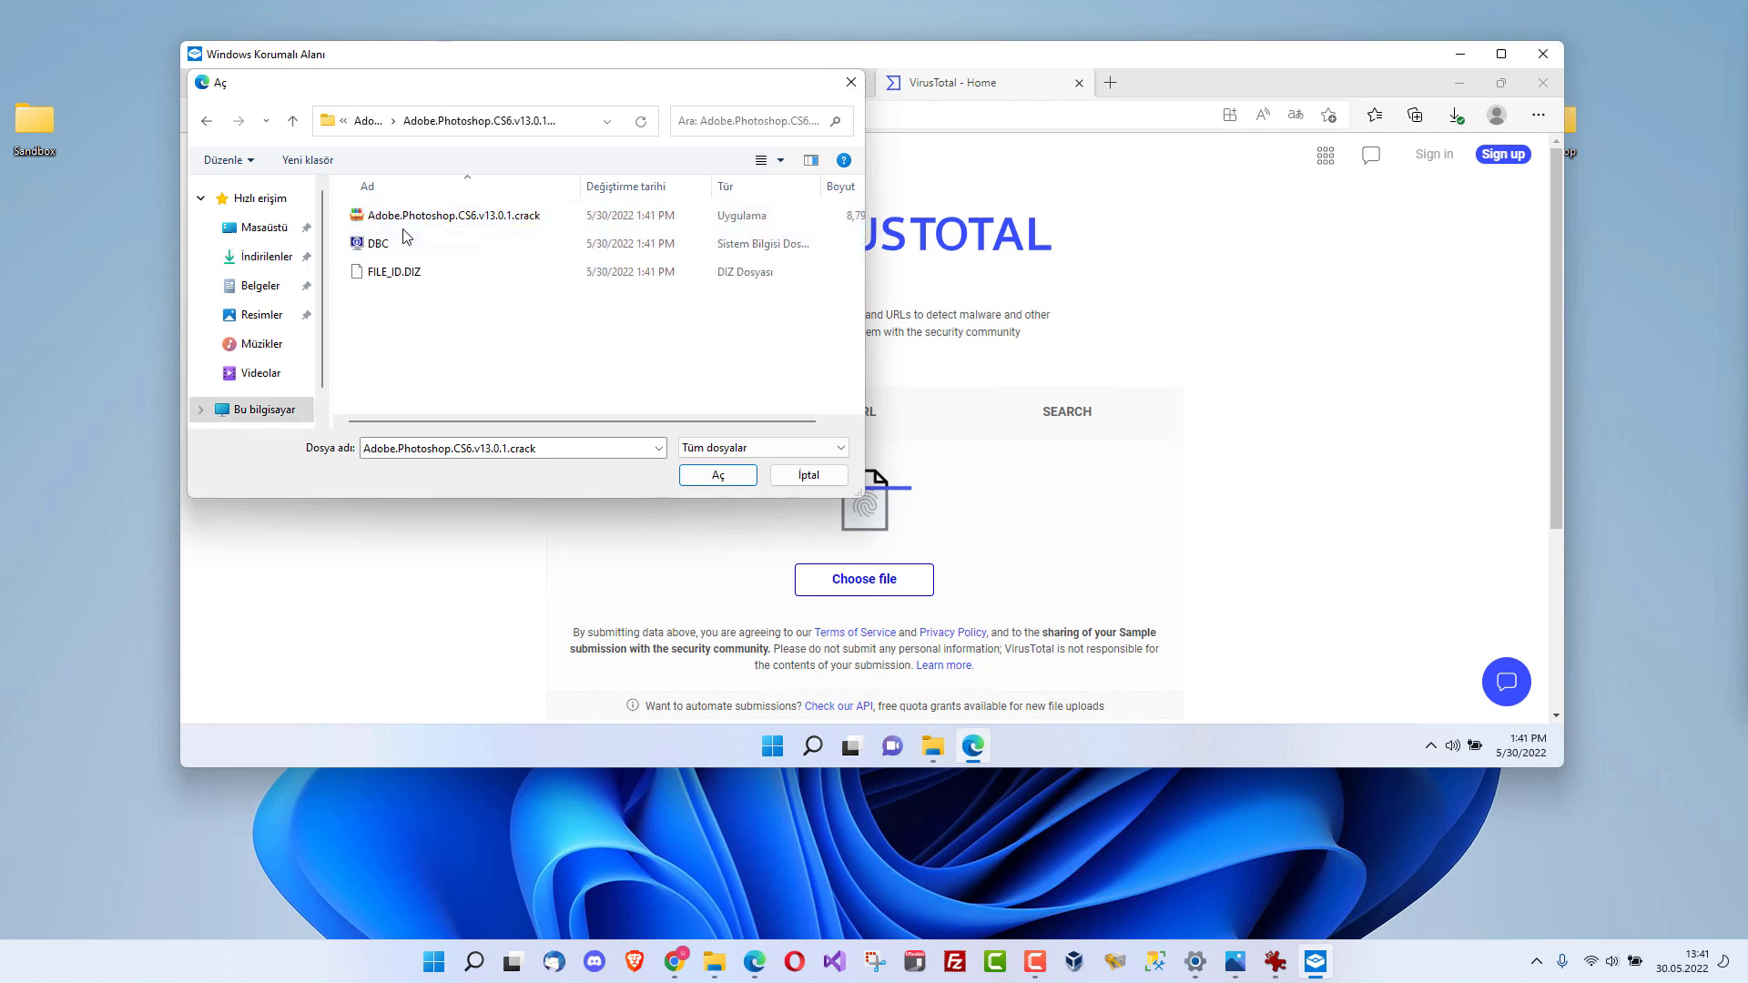
pyautogui.doubleClick(410, 220)
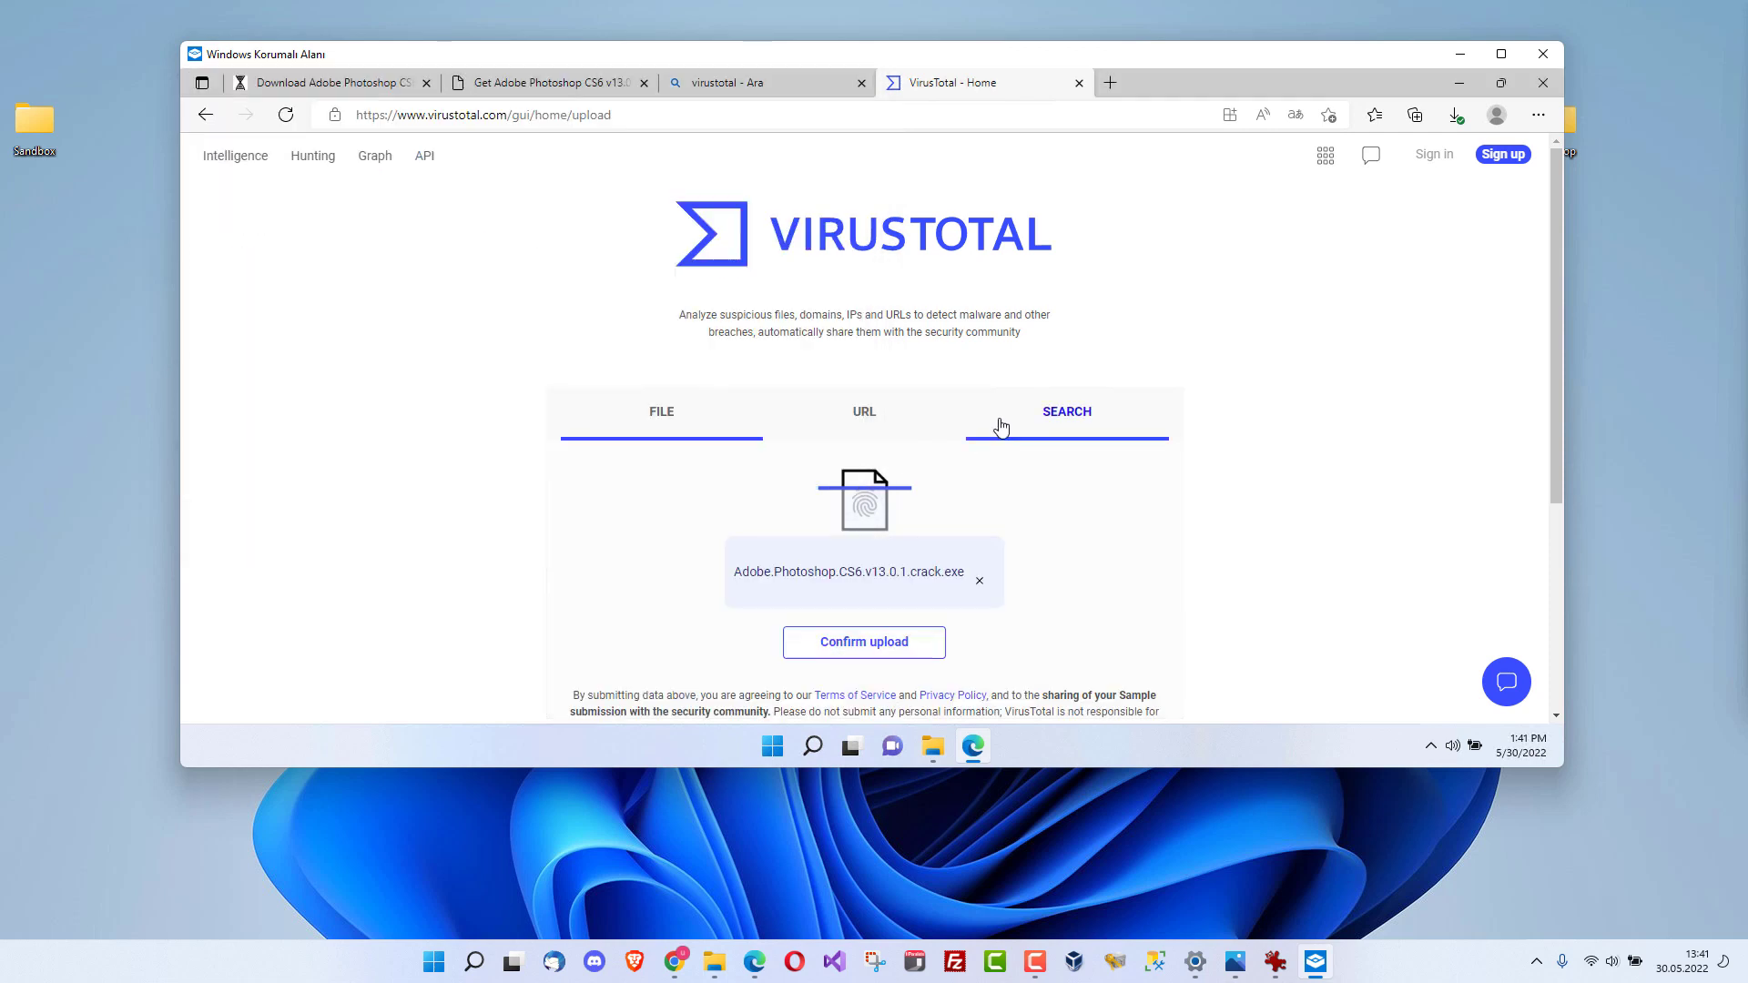
pyautogui.click(967, 648)
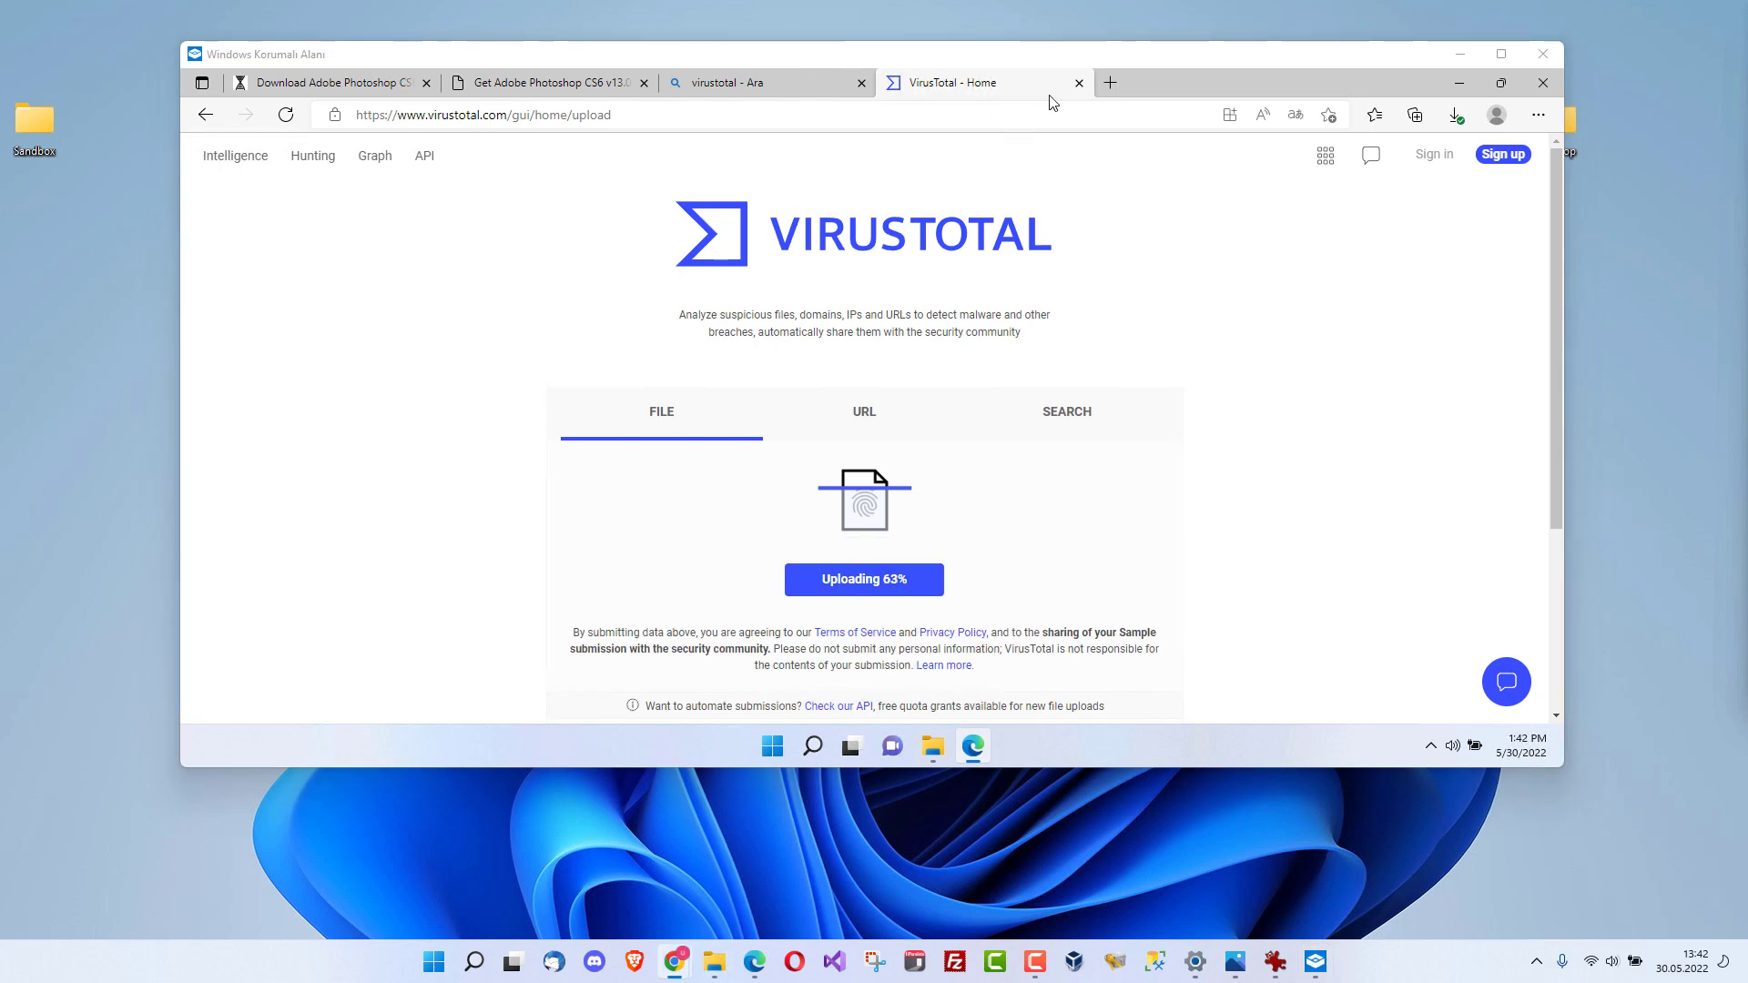
pyautogui.click(1112, 84)
pyautogui.write('https://bazaar.abuse.ch/browse/')
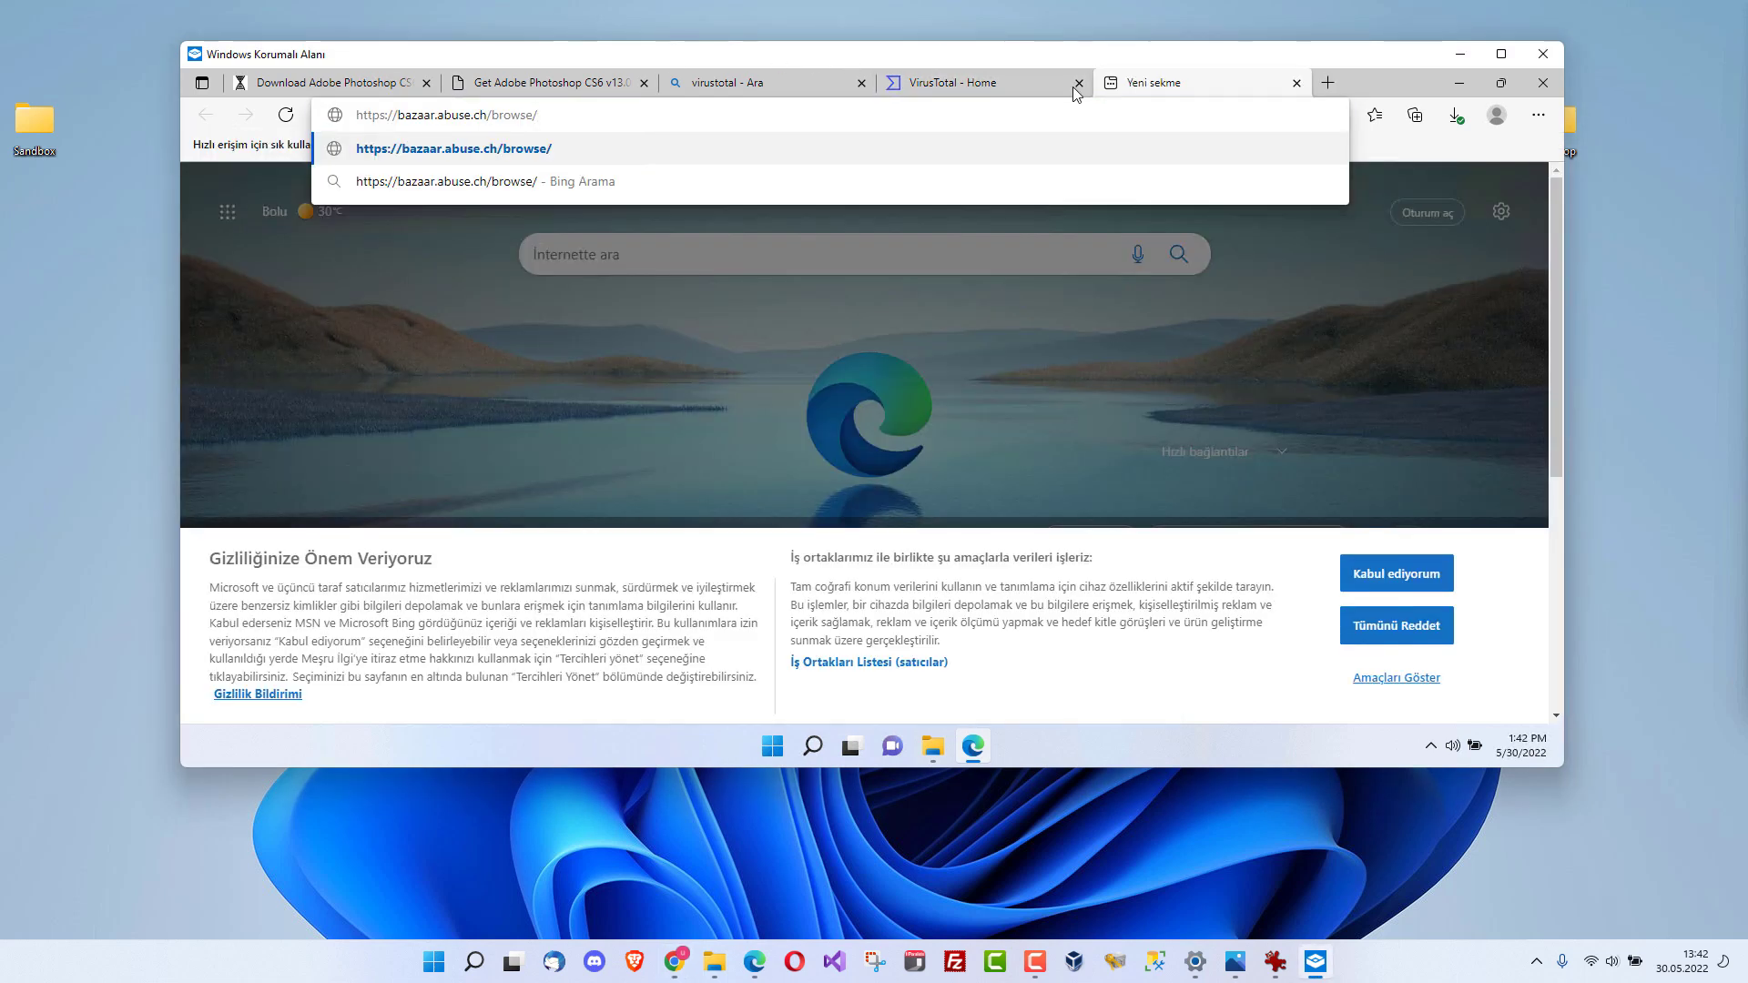
pyautogui.press('Return')
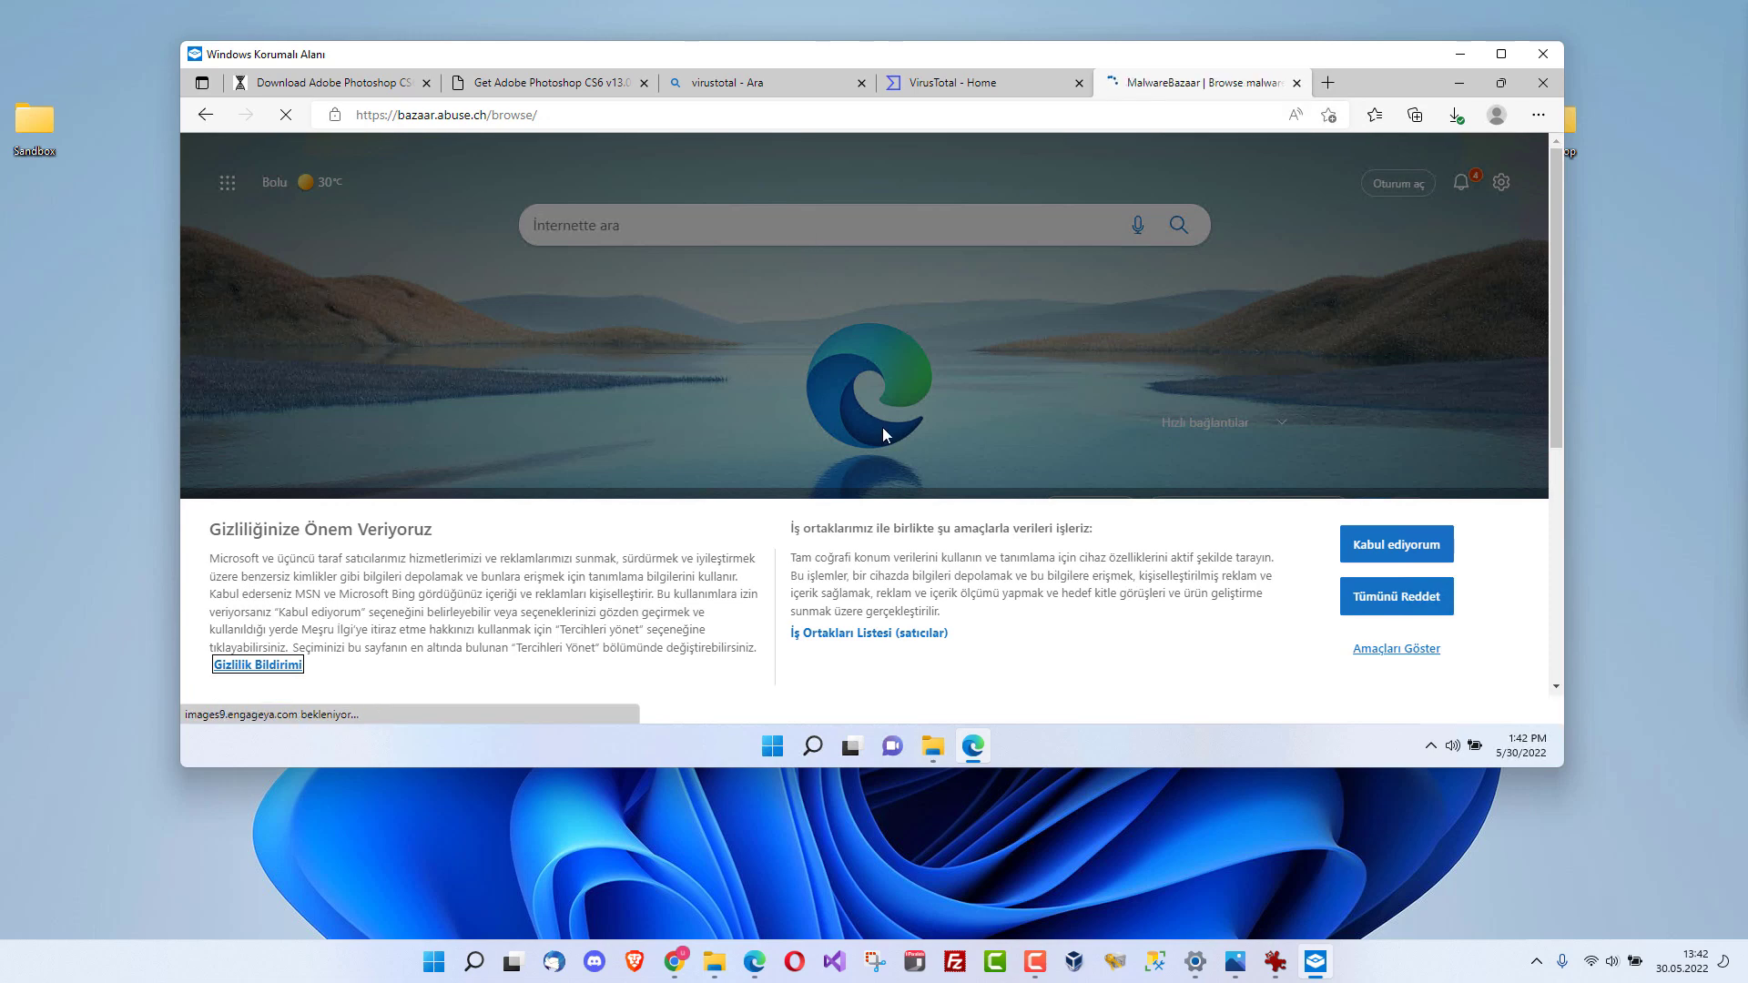
pyautogui.scroll(-3, 638, 497)
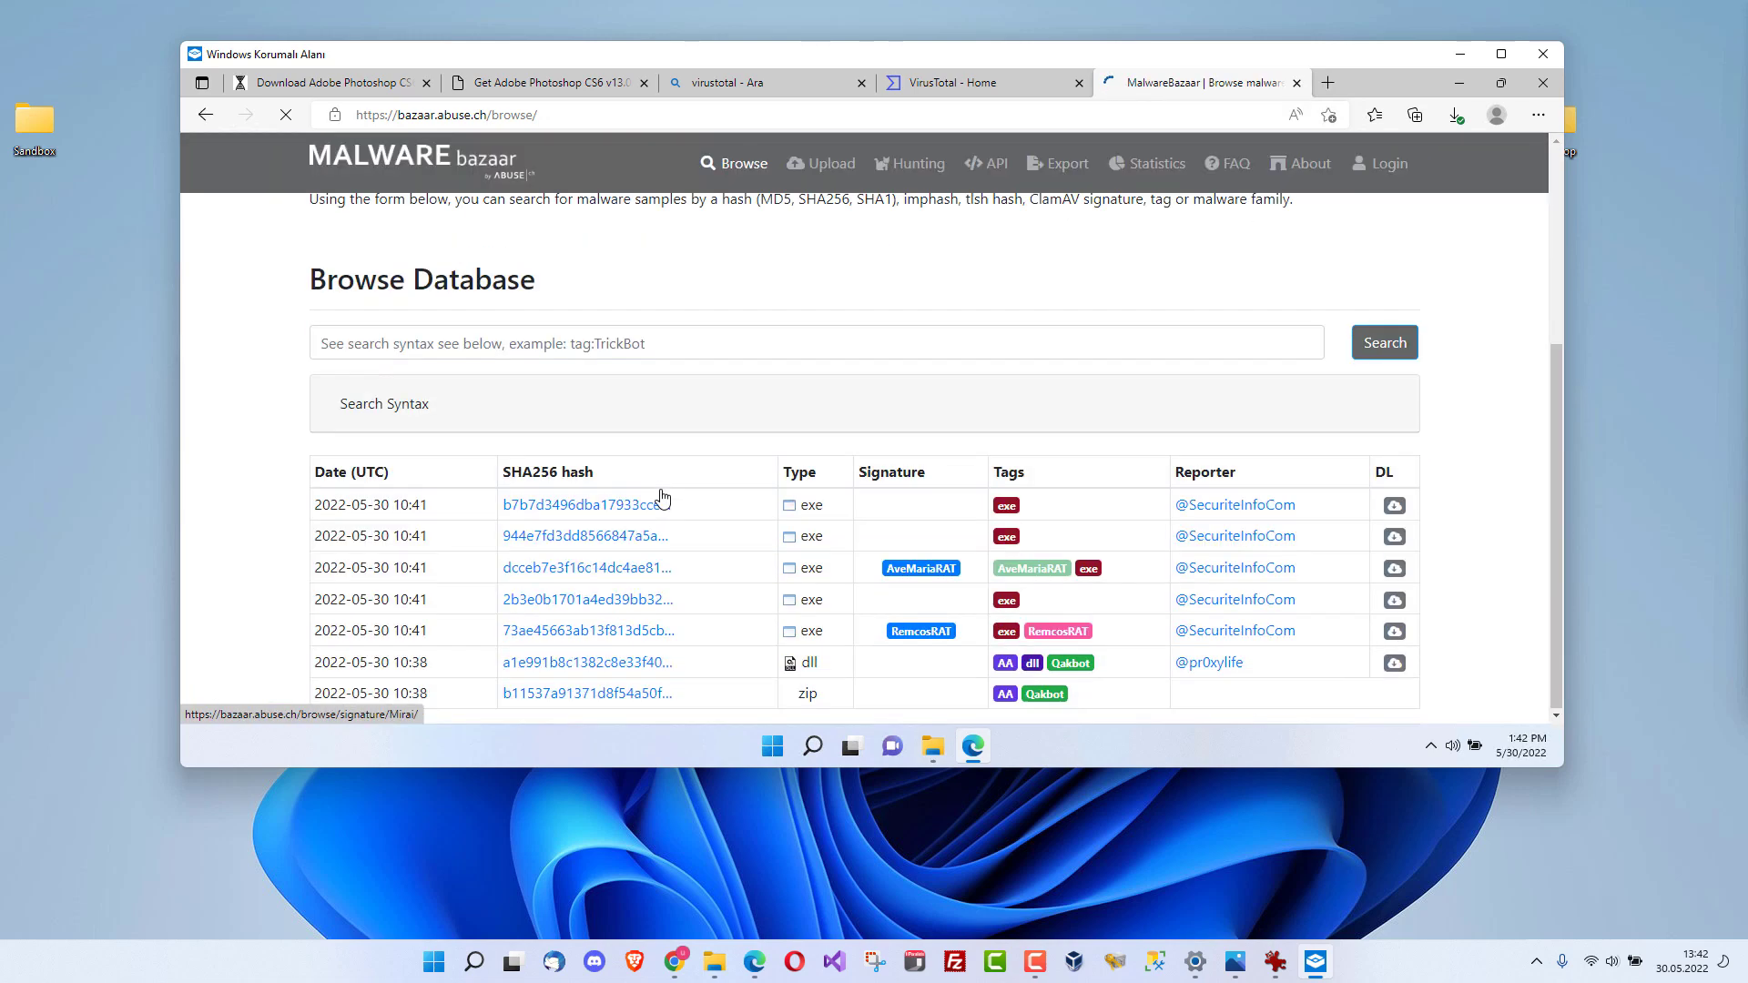
pyautogui.scroll(-5, 889, 542)
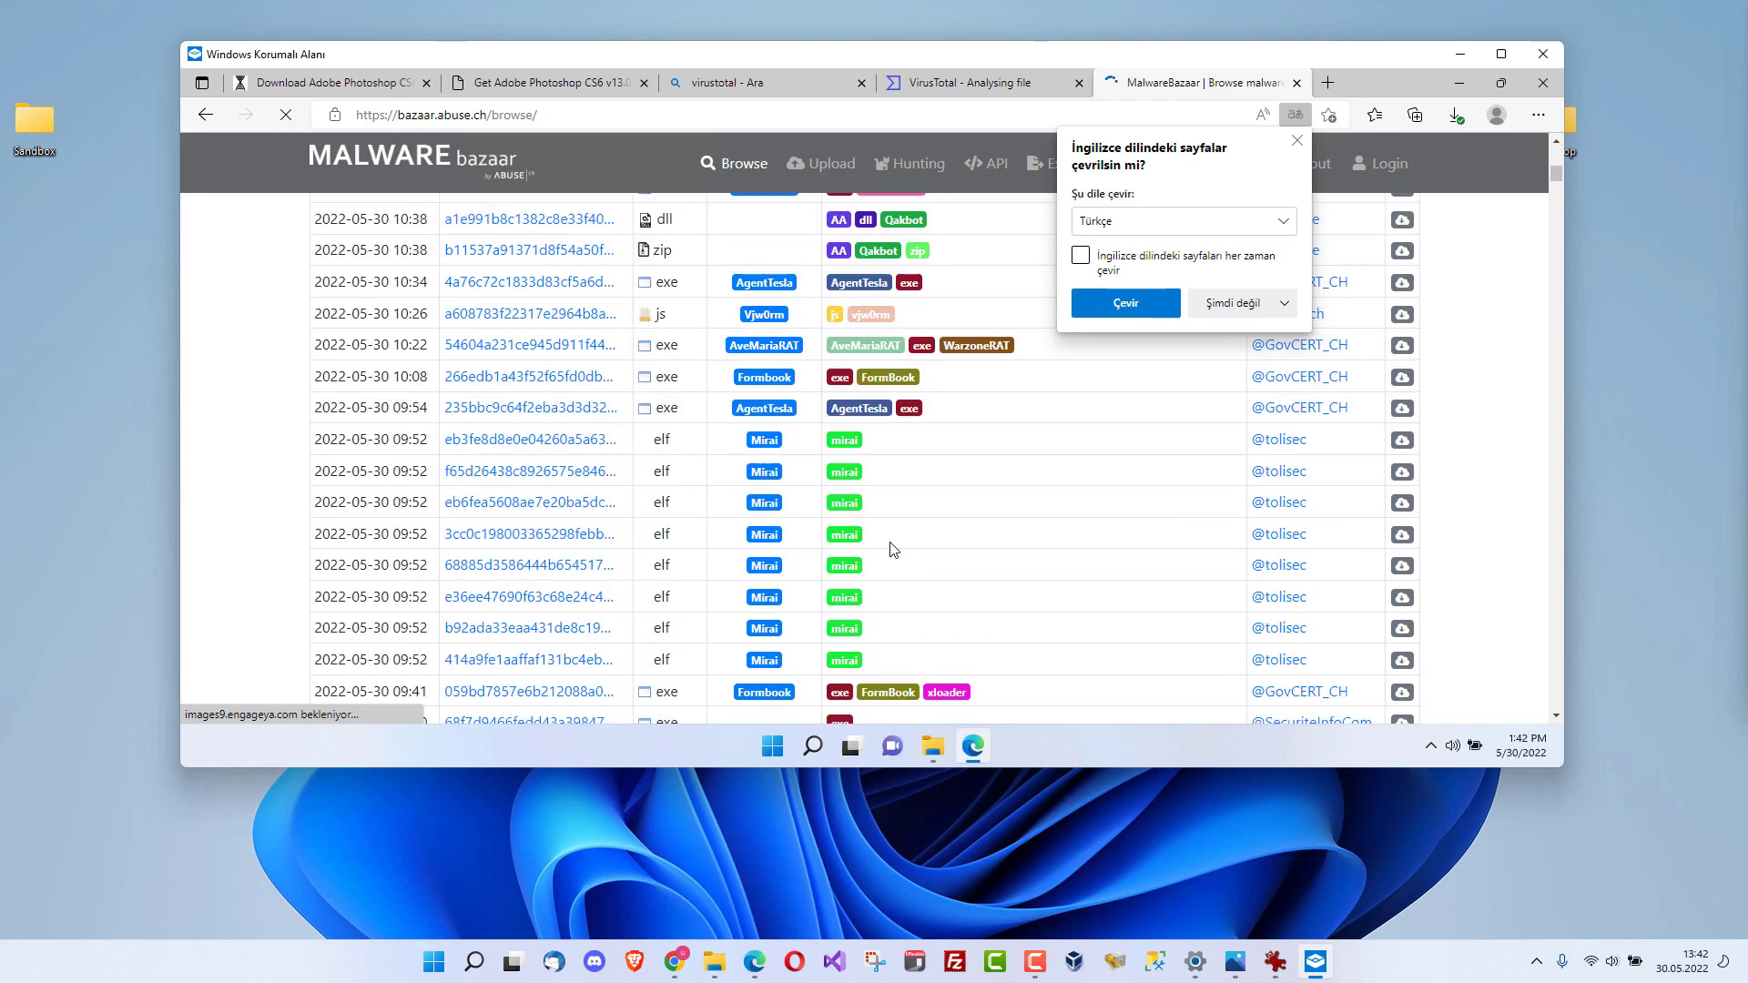
pyautogui.scroll(-2, 894, 549)
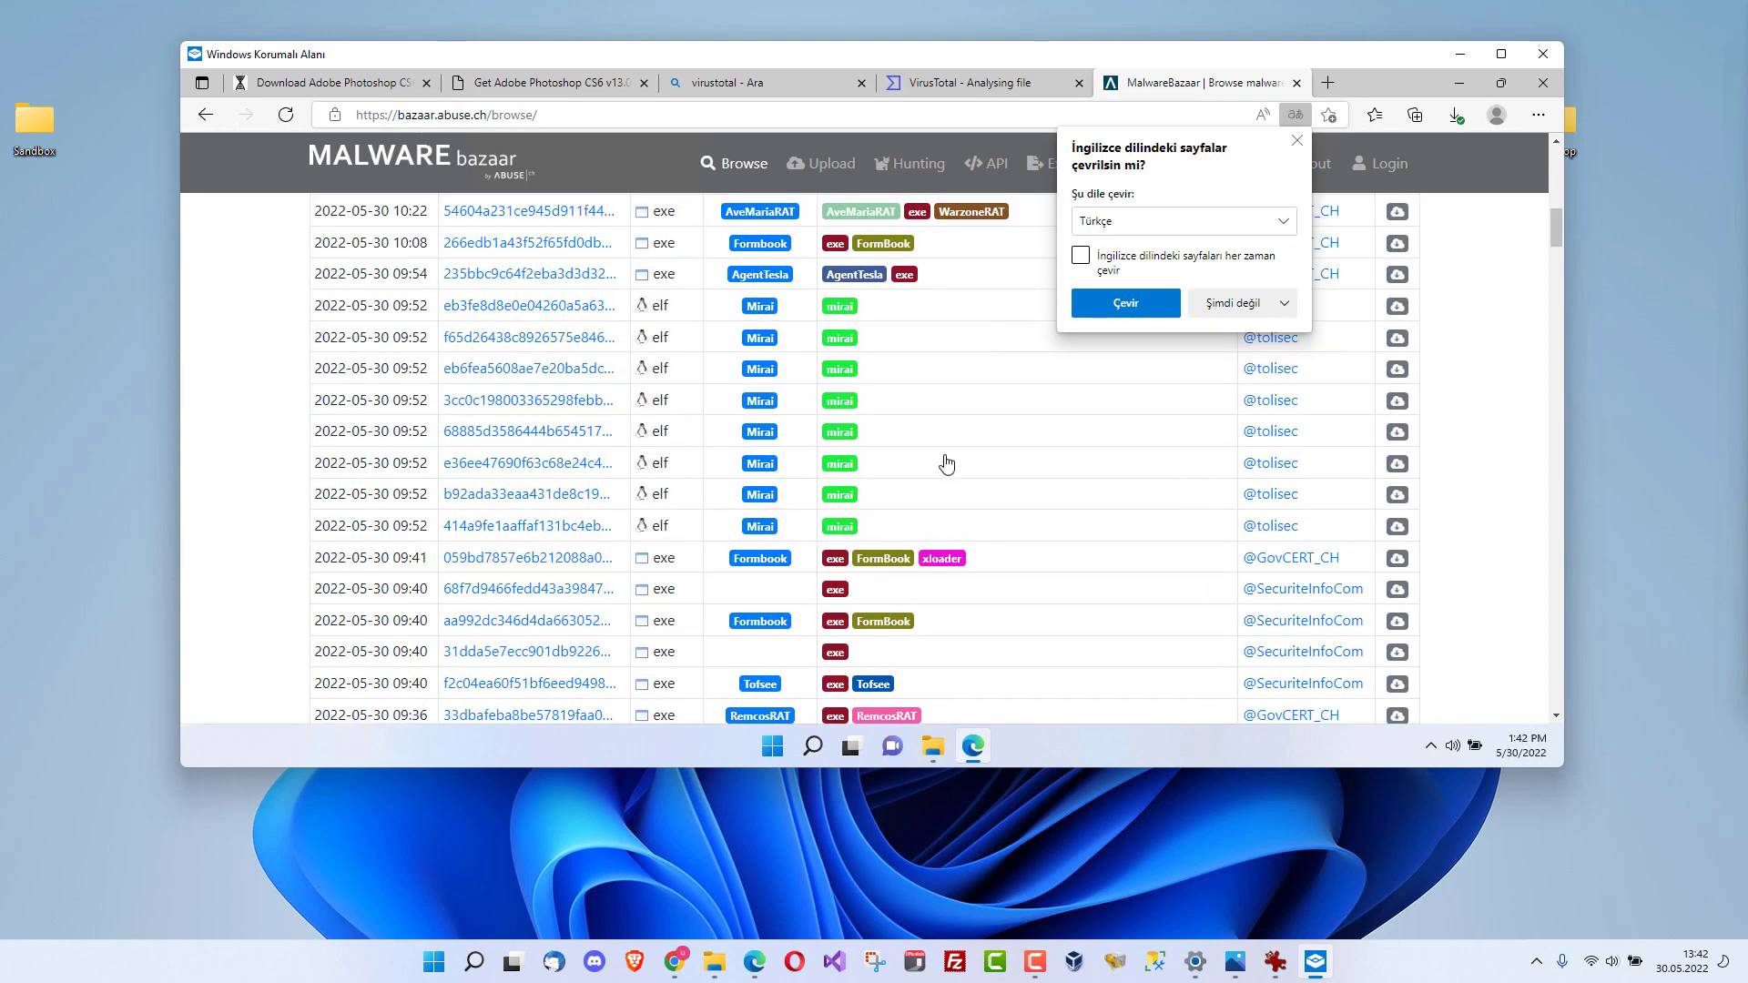
pyautogui.scroll(-2, 1028, 495)
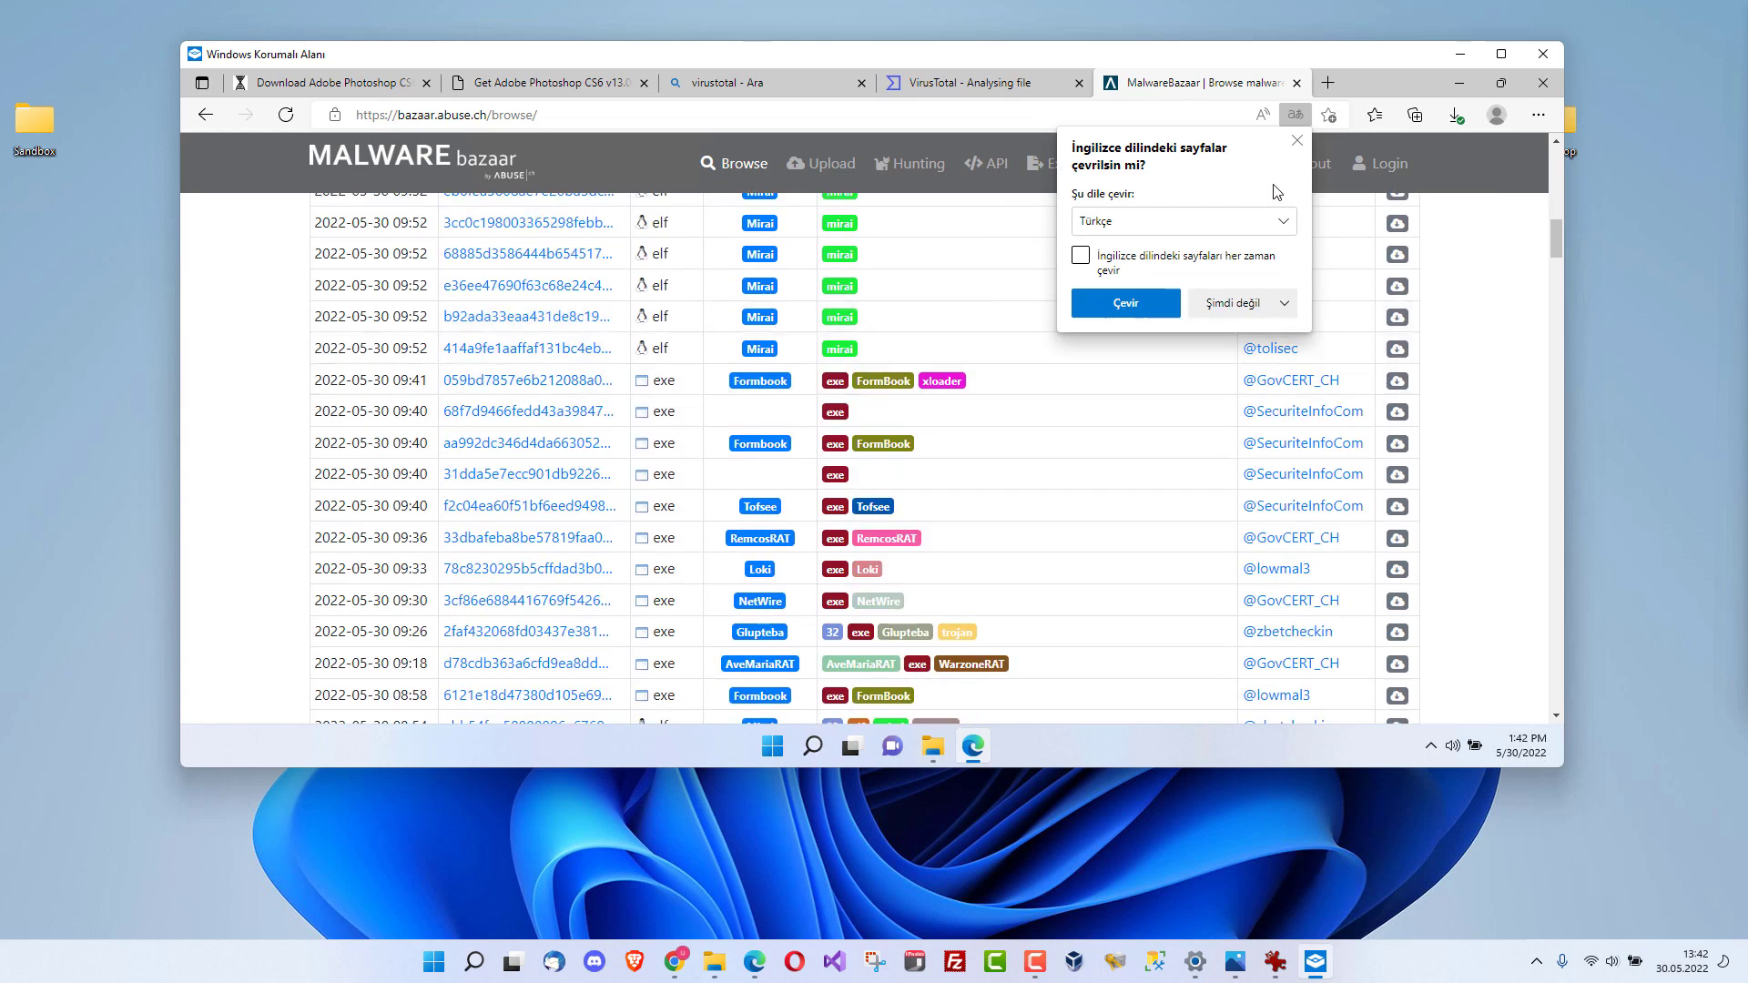
pyautogui.click(1298, 141)
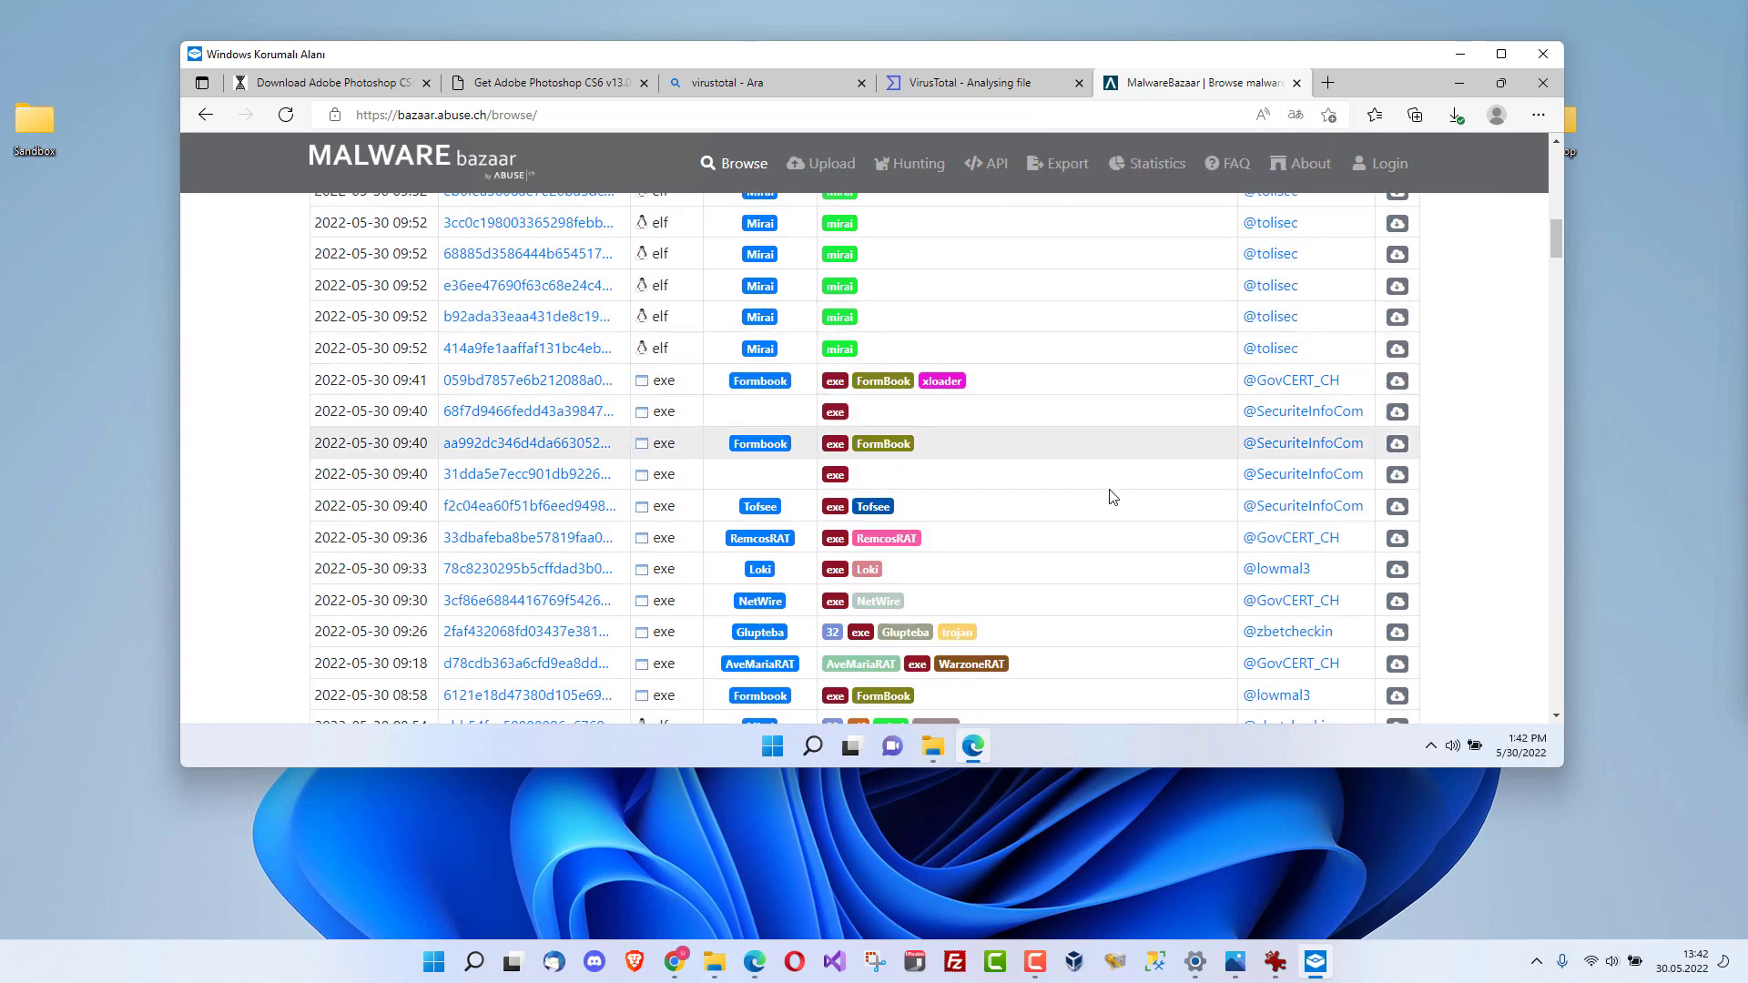
pyautogui.scroll(-1, 1111, 496)
pyautogui.scroll(-2, 1099, 537)
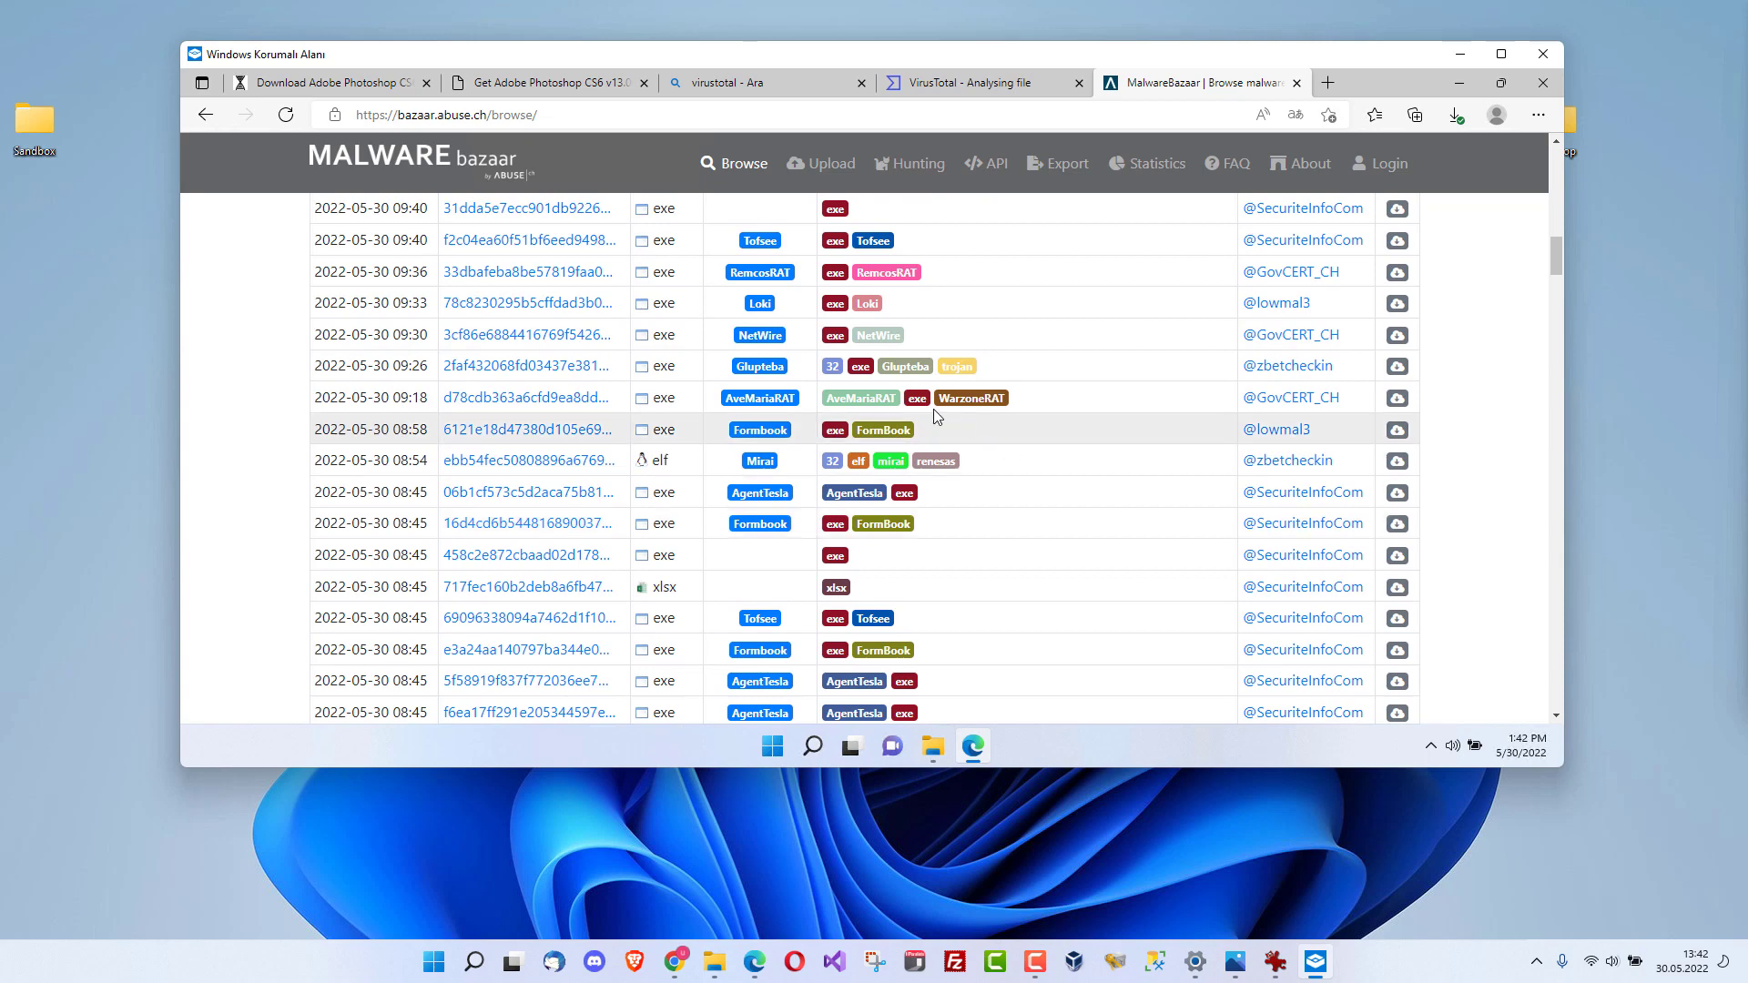
pyautogui.click(1398, 398)
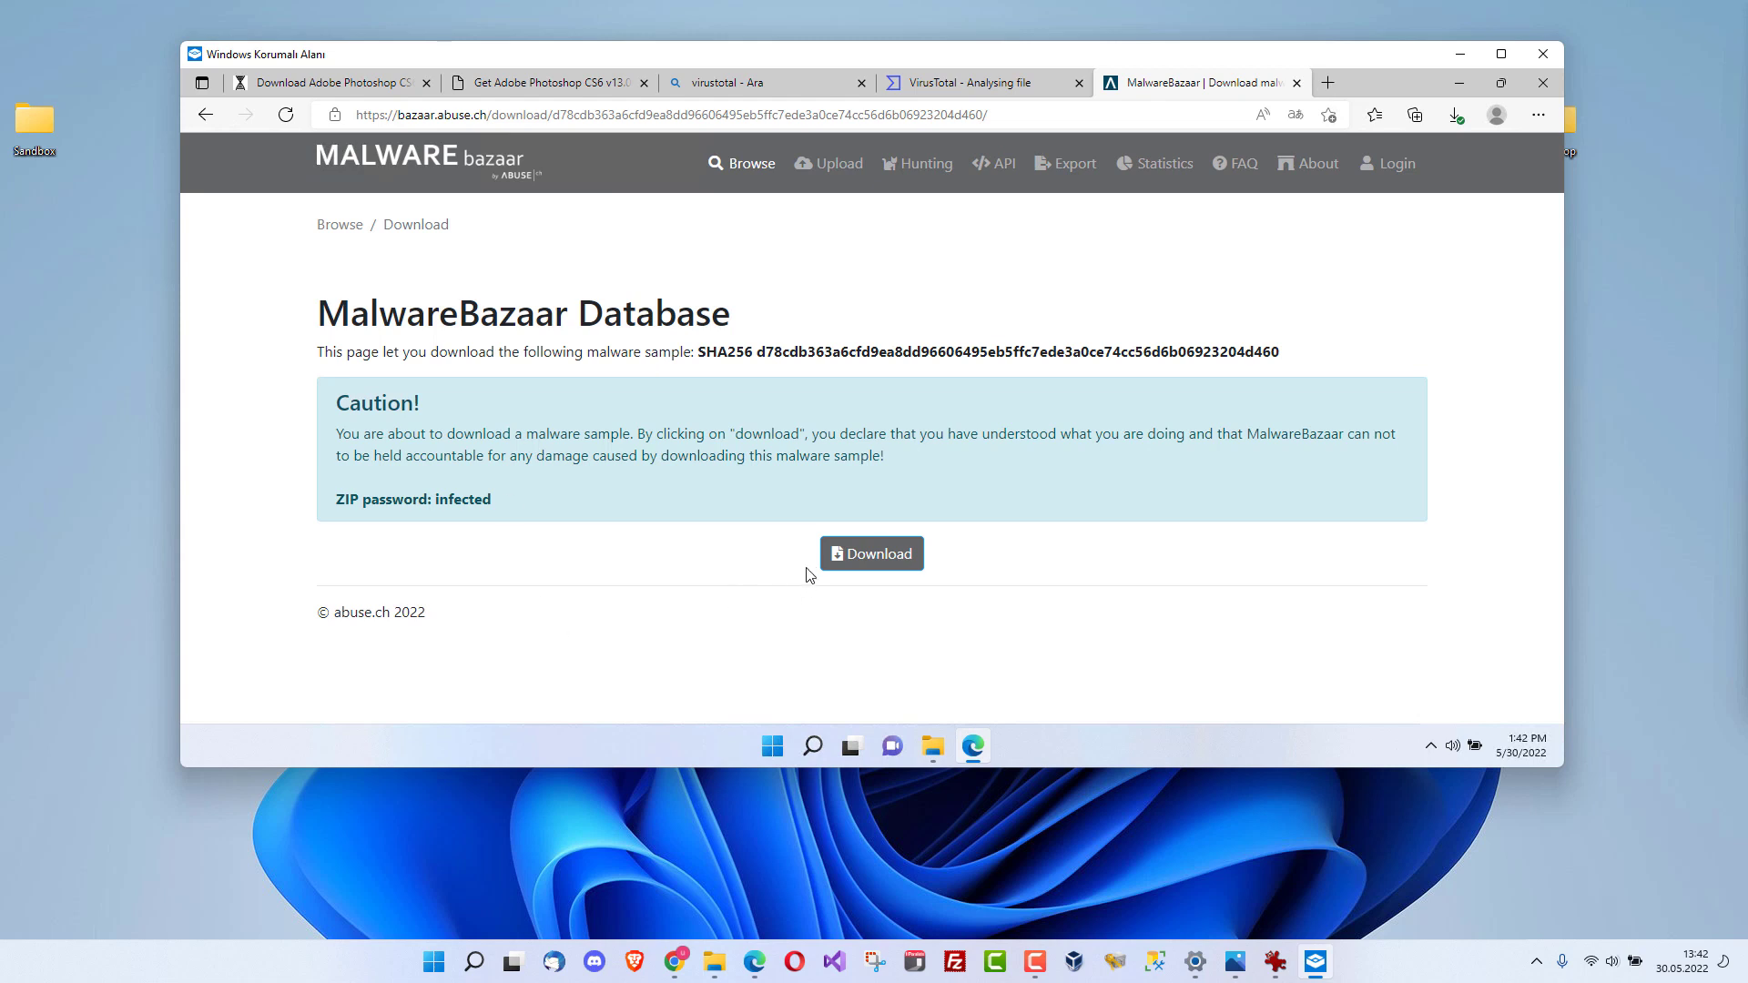
pyautogui.click(863, 554)
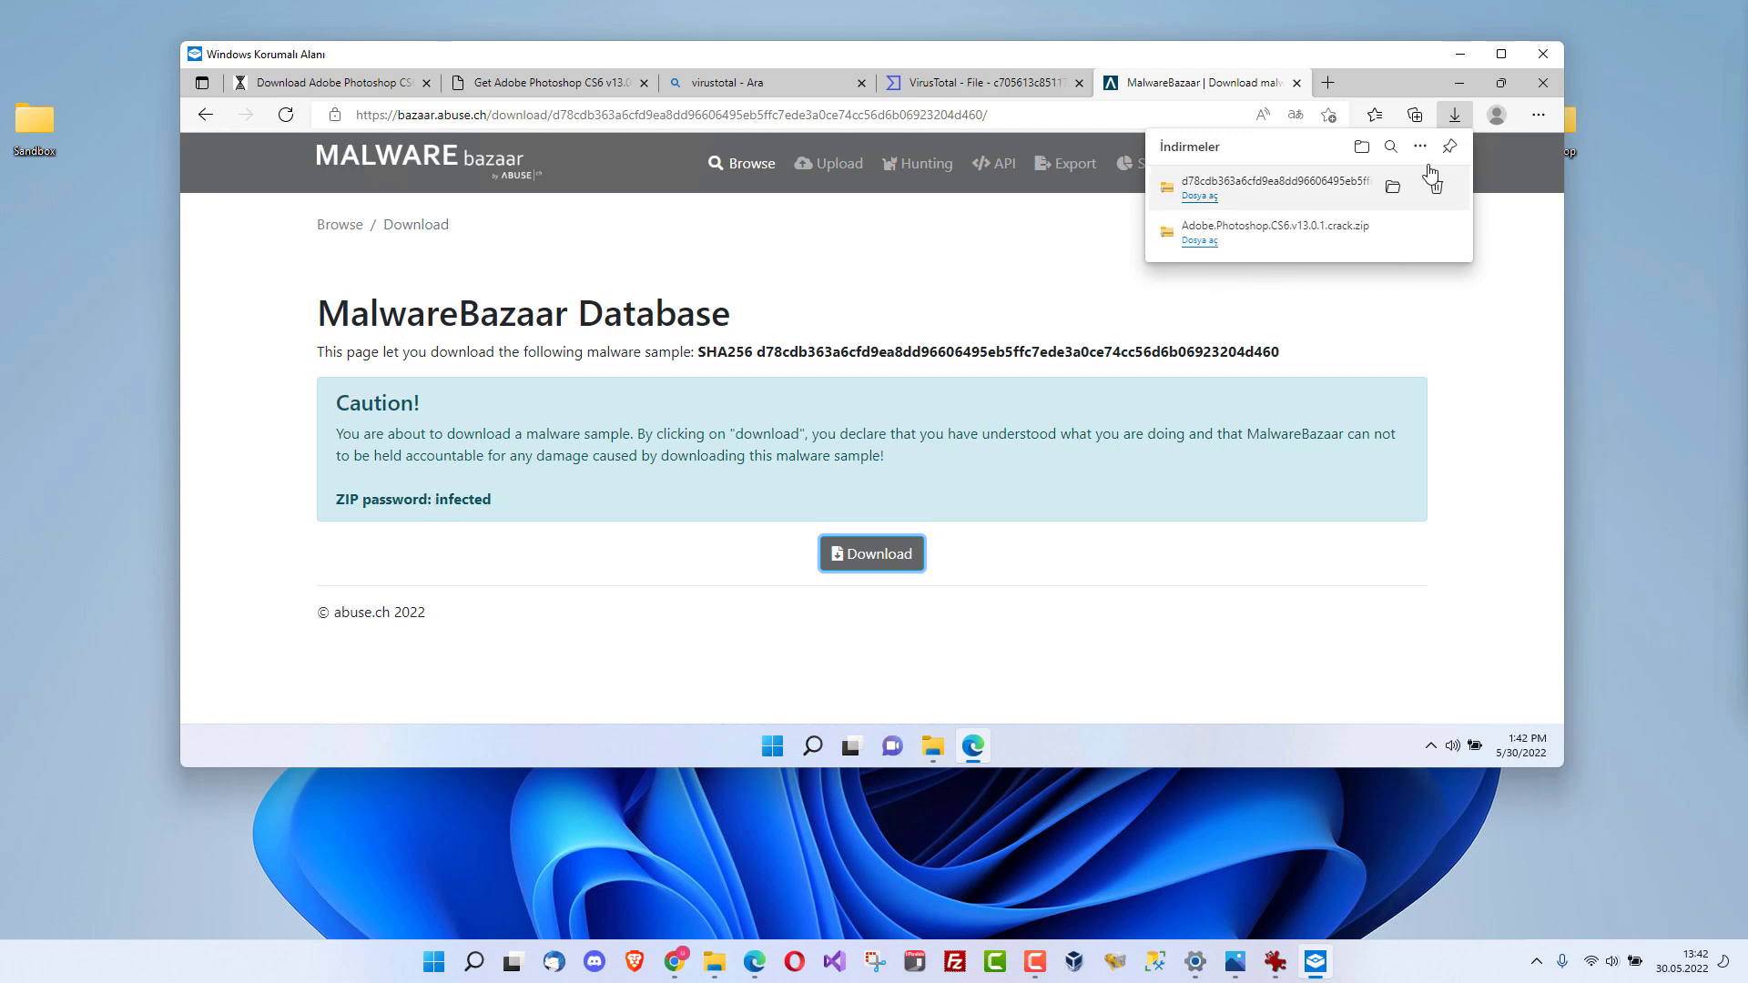
# Open the sandbox's İndirilenler folder, check the VirusTotal report for the crack executable, and minimize the browser.
pyautogui.click(931, 745)
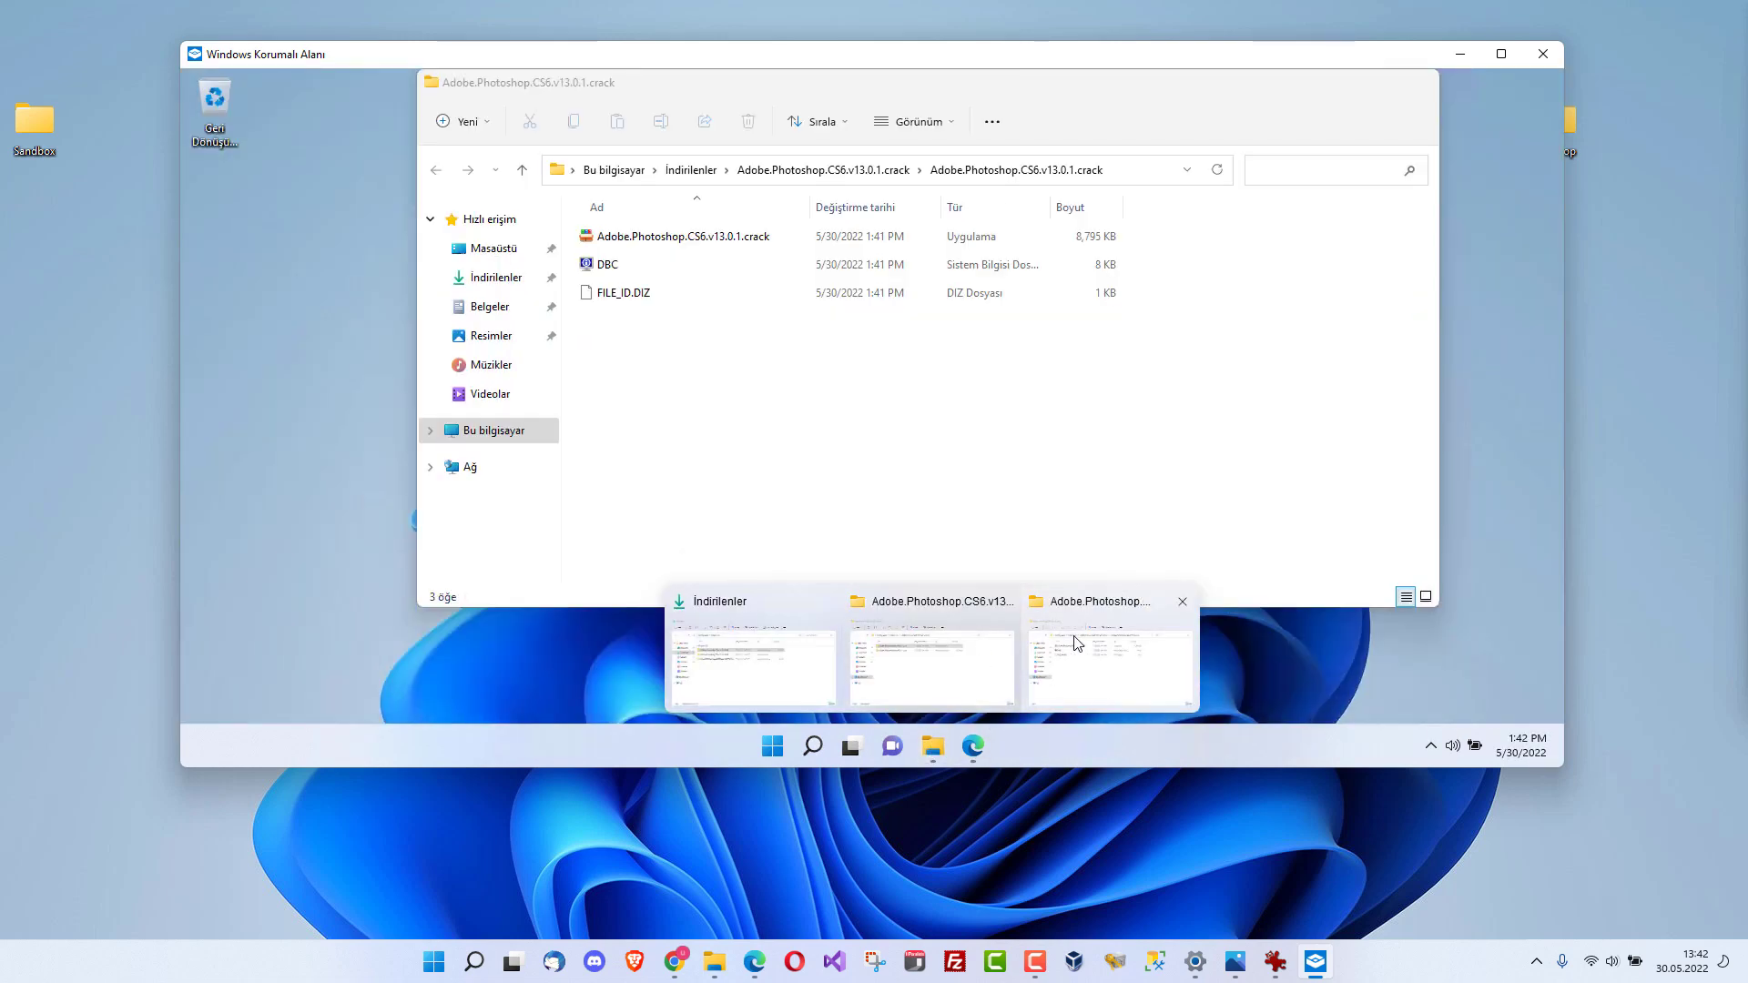
pyautogui.click(1076, 643)
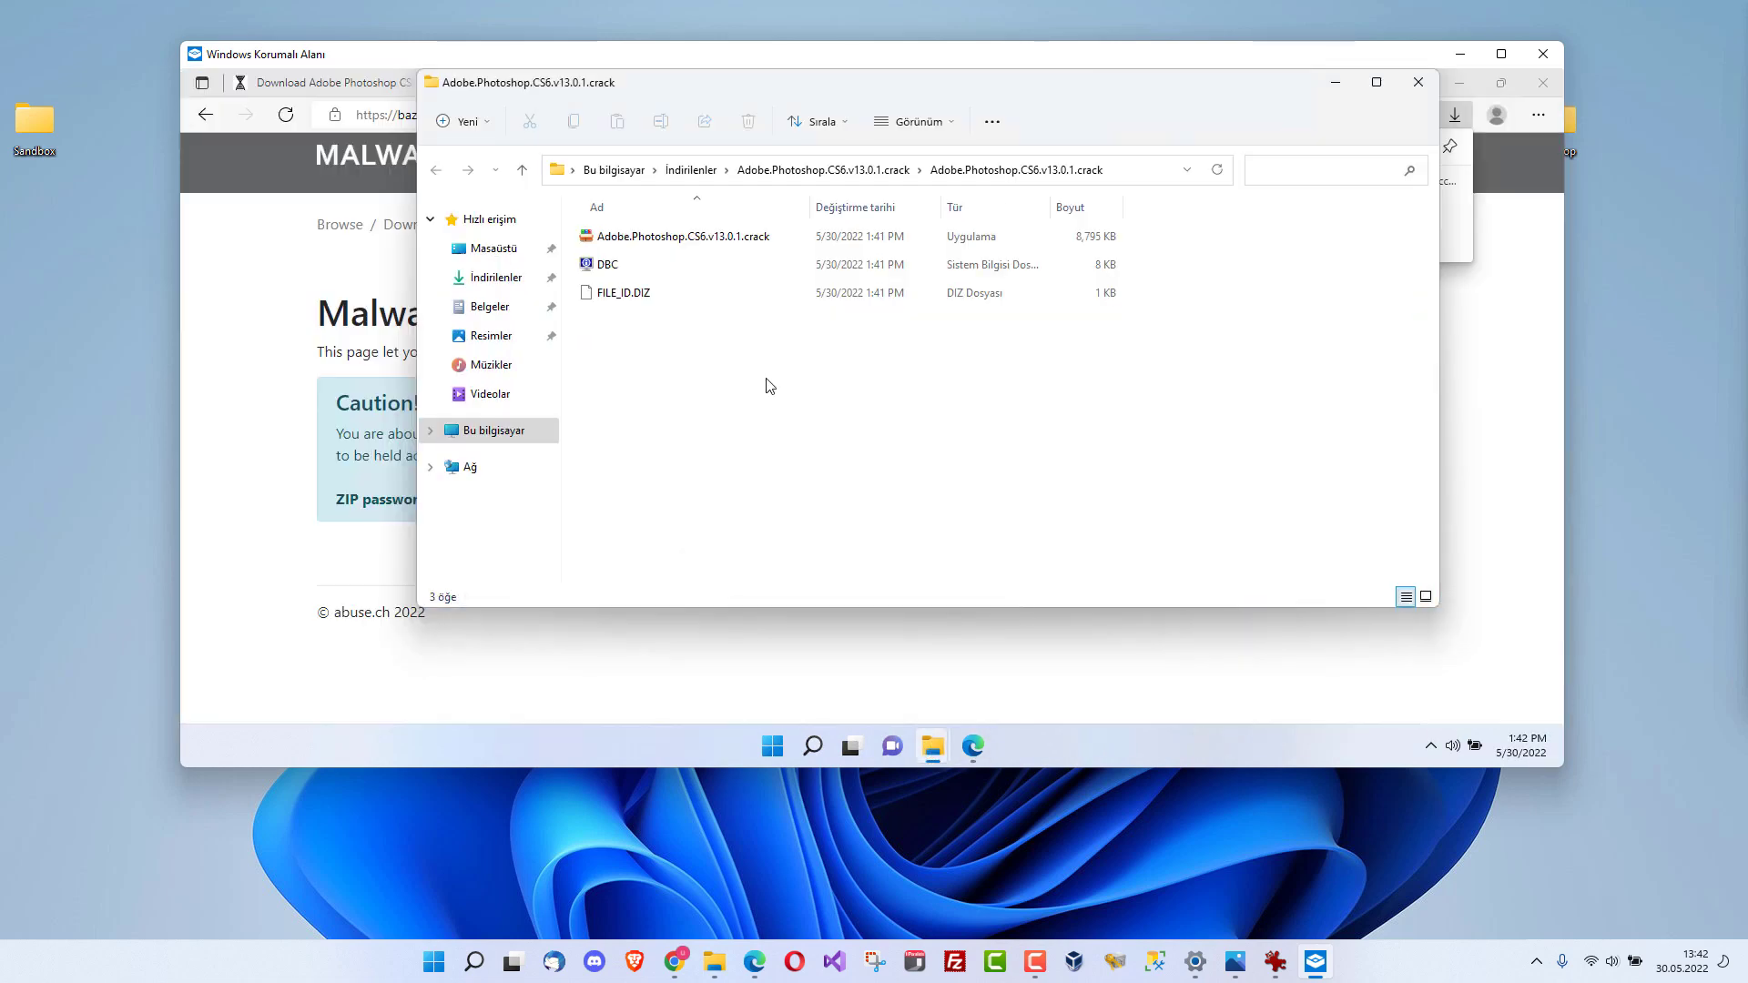
pyautogui.click(691, 170)
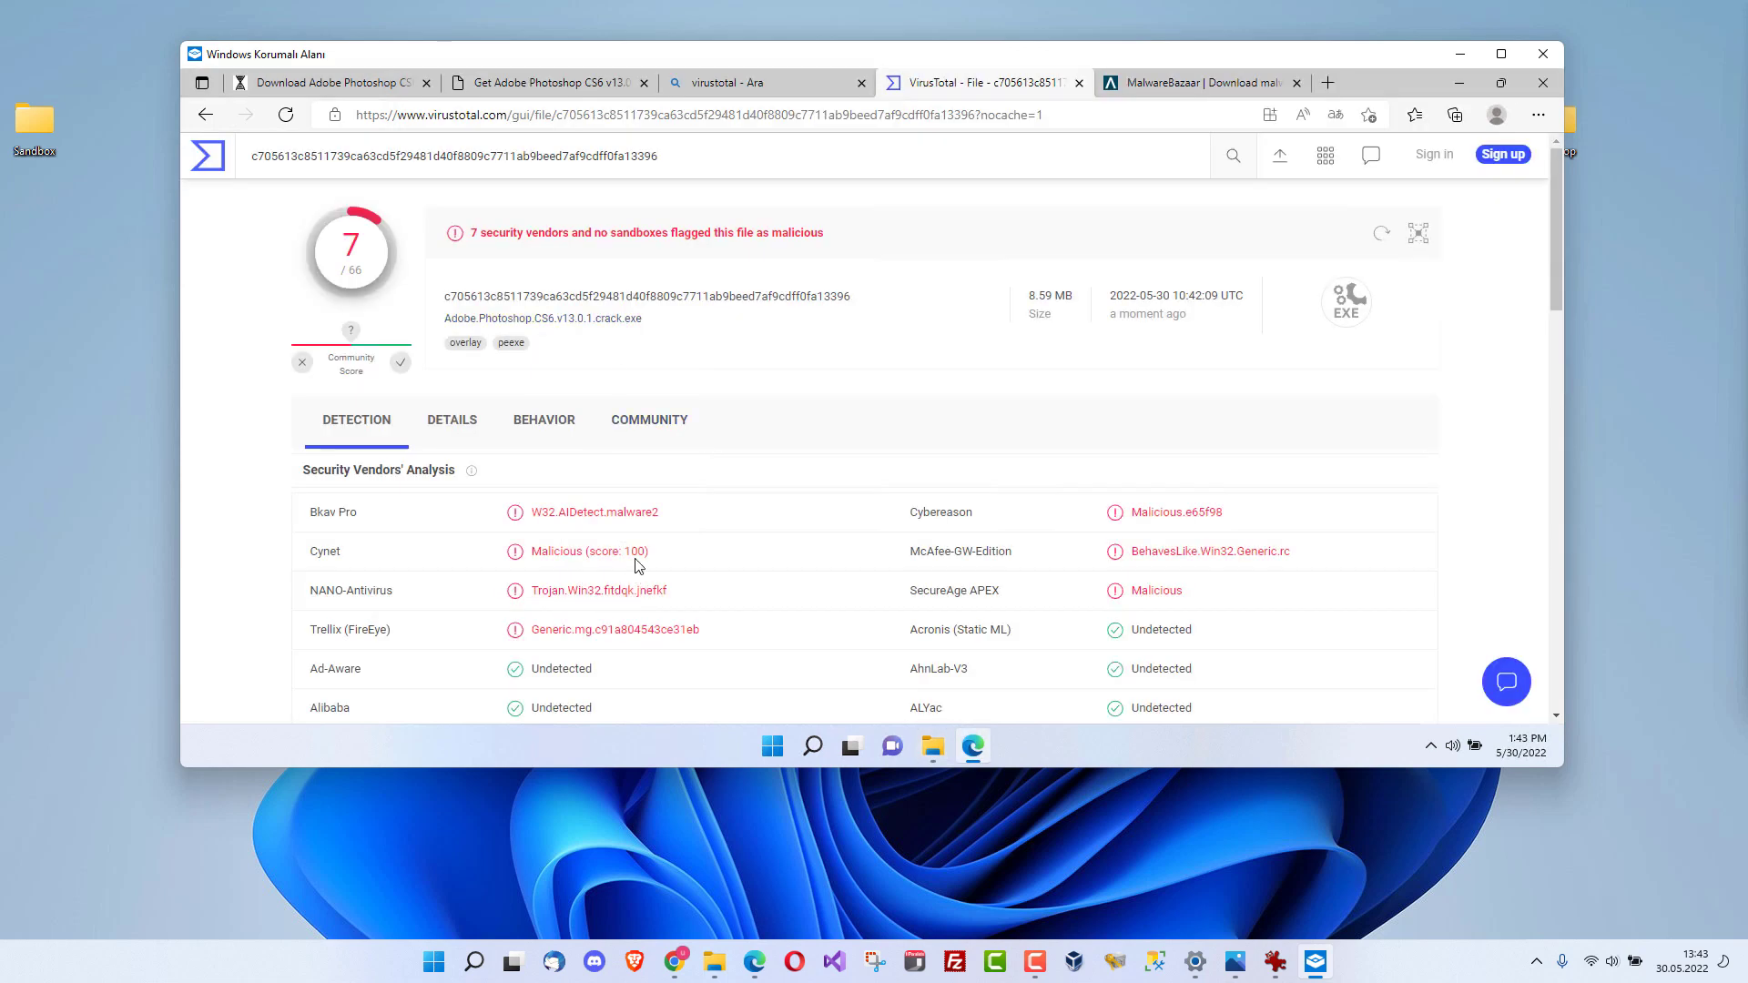
pyautogui.click(1462, 83)
# Run Adobe.Photoshop.CS6.v13.0.1.crack.exe from its extracted folder, declining the Store app search and entering the password for the encrypted file.
pyautogui.click(668, 322)
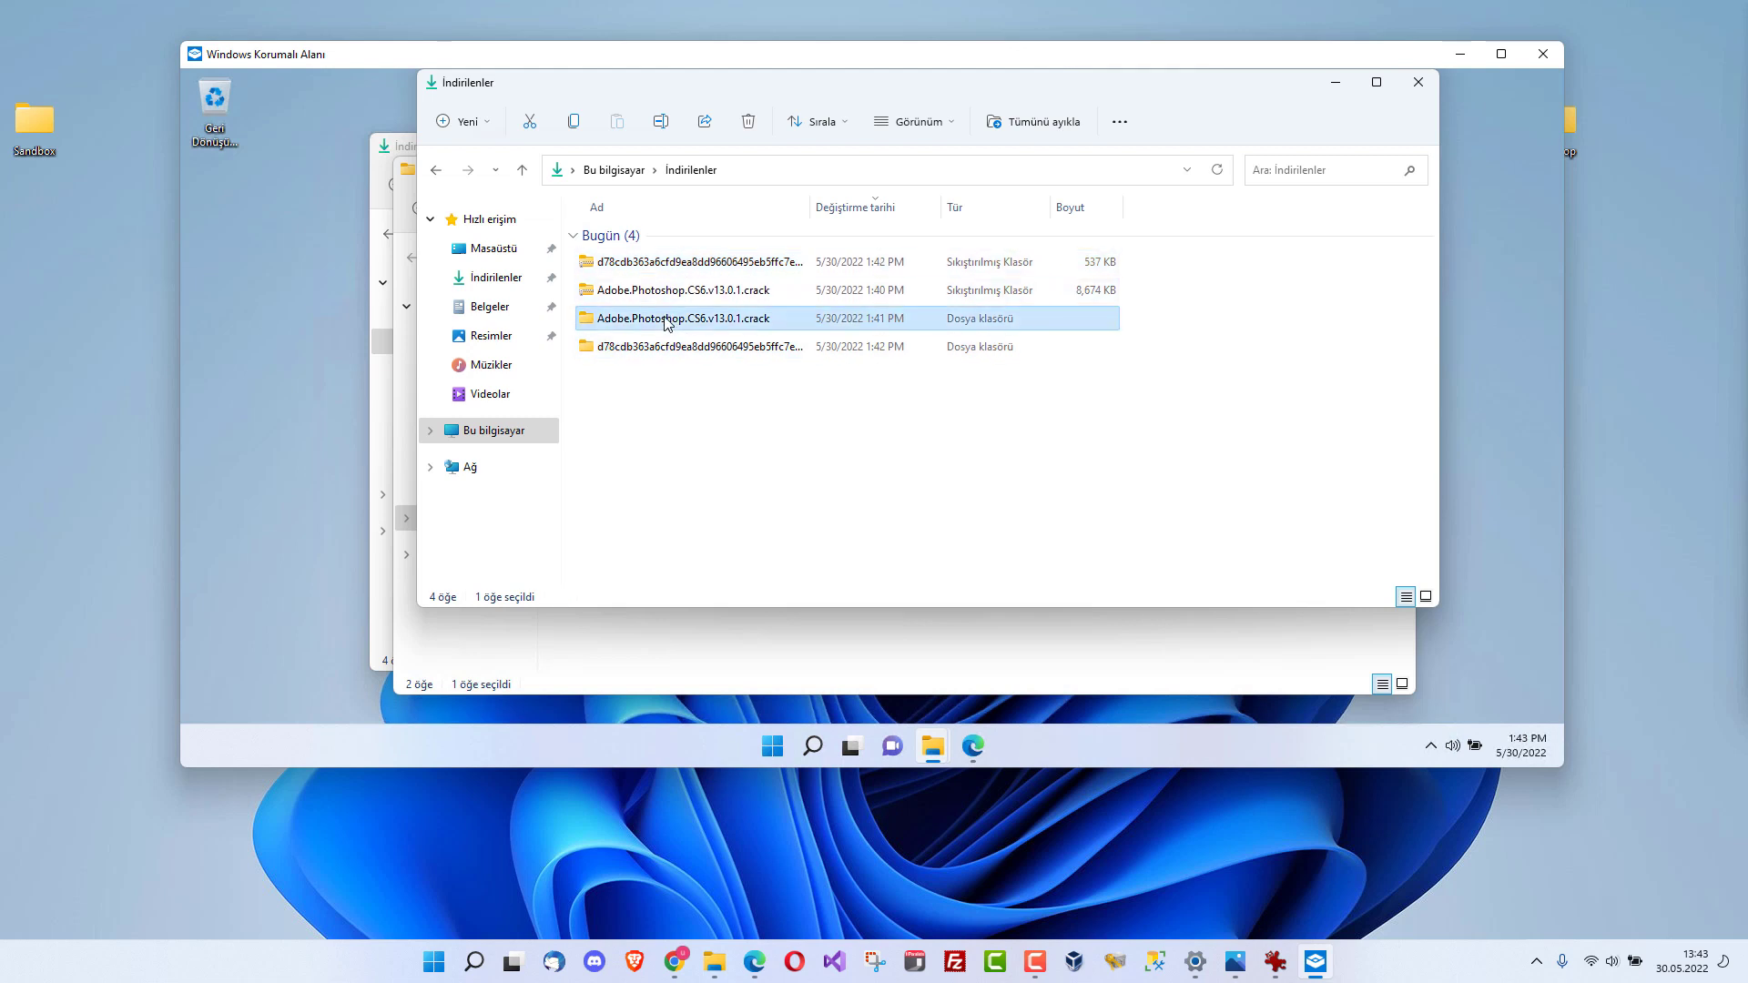
pyautogui.doubleClick(667, 323)
pyautogui.doubleClick(637, 236)
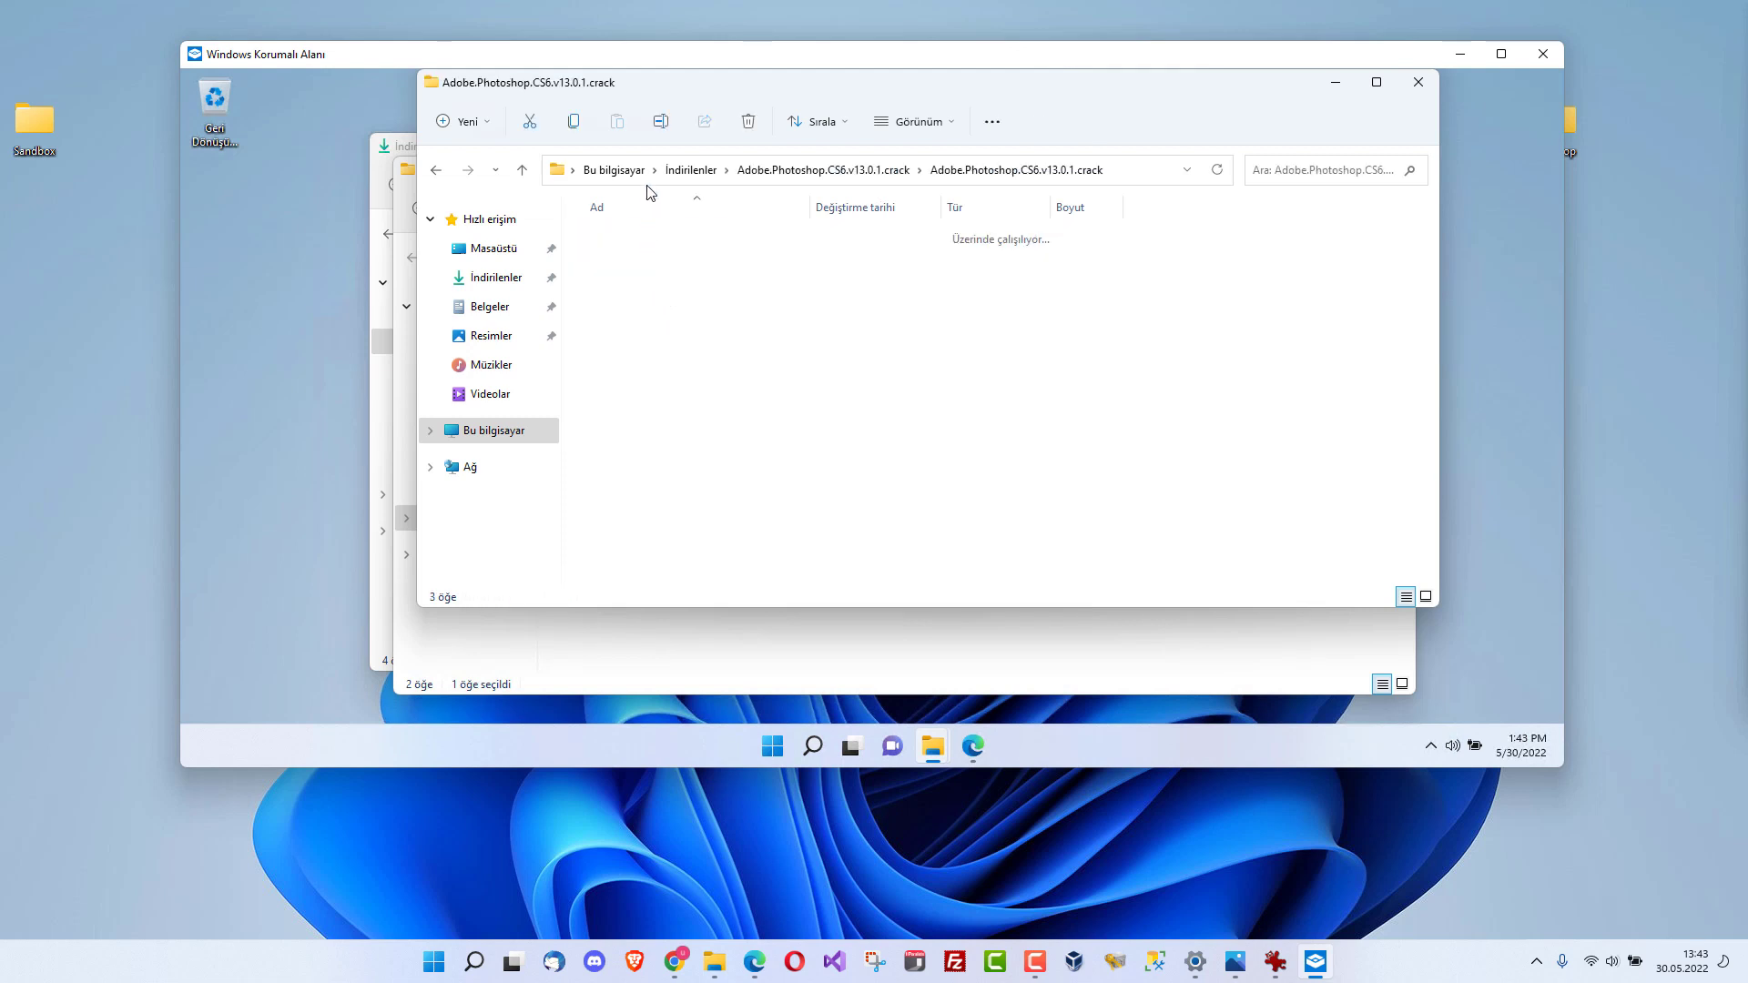
pyautogui.doubleClick(663, 238)
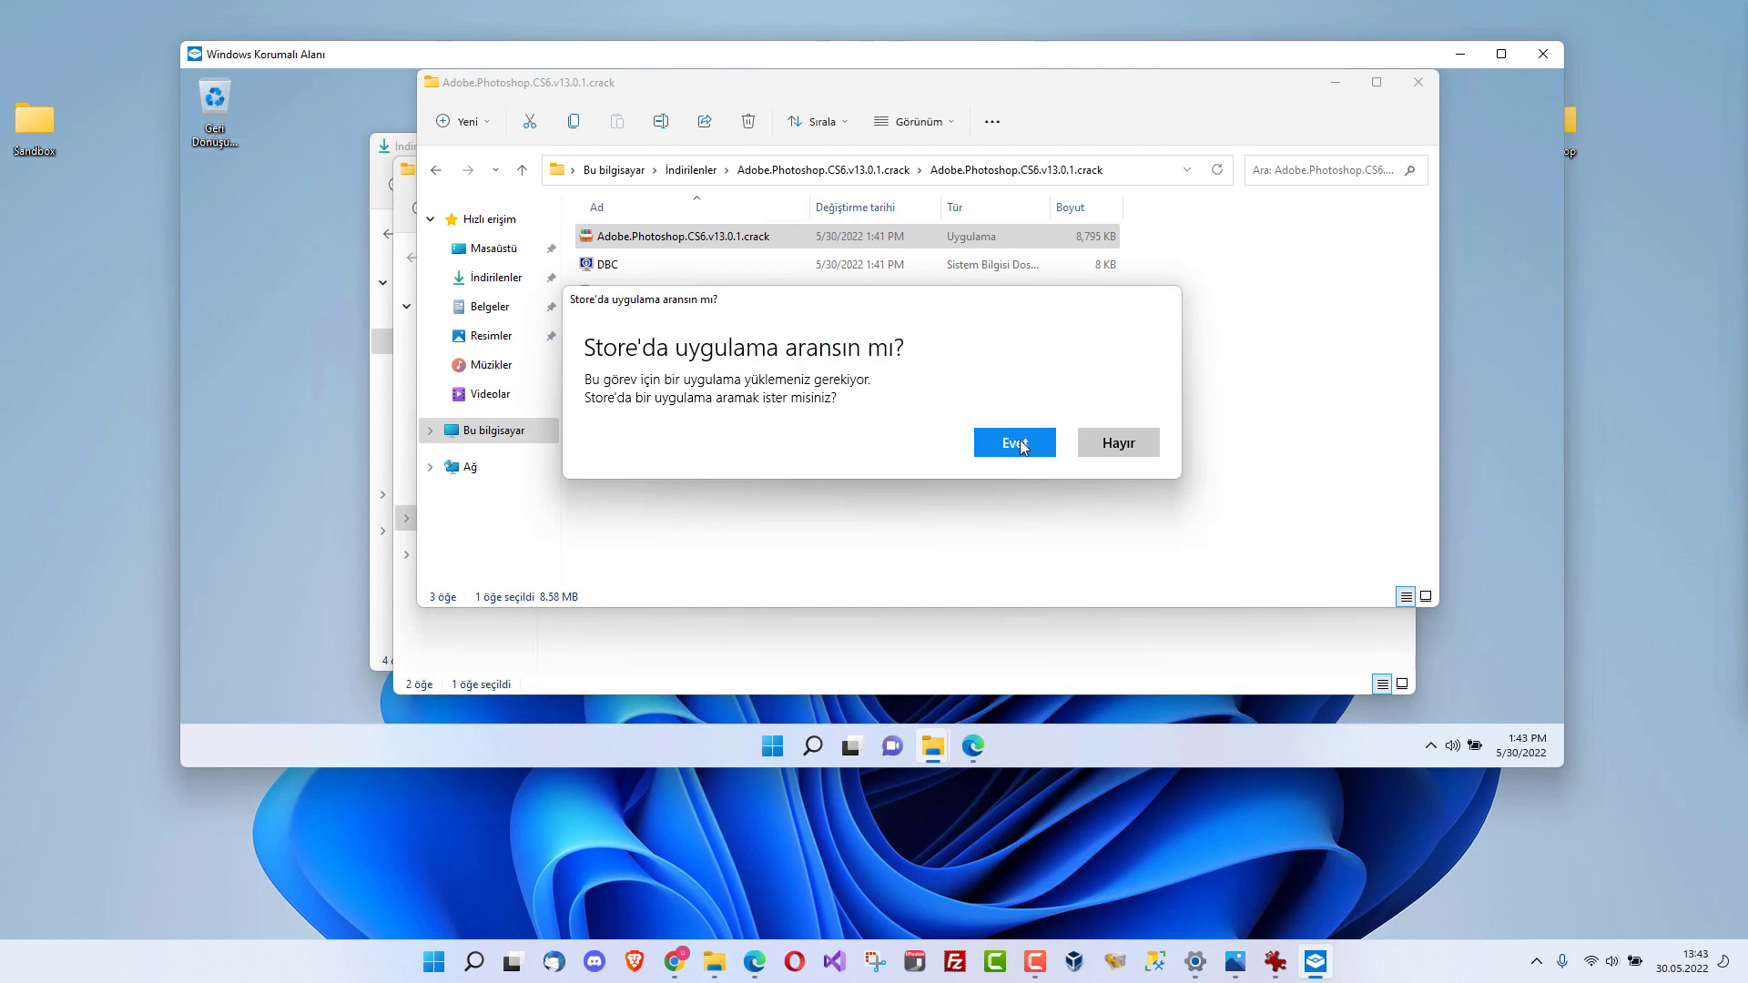
pyautogui.click(1125, 446)
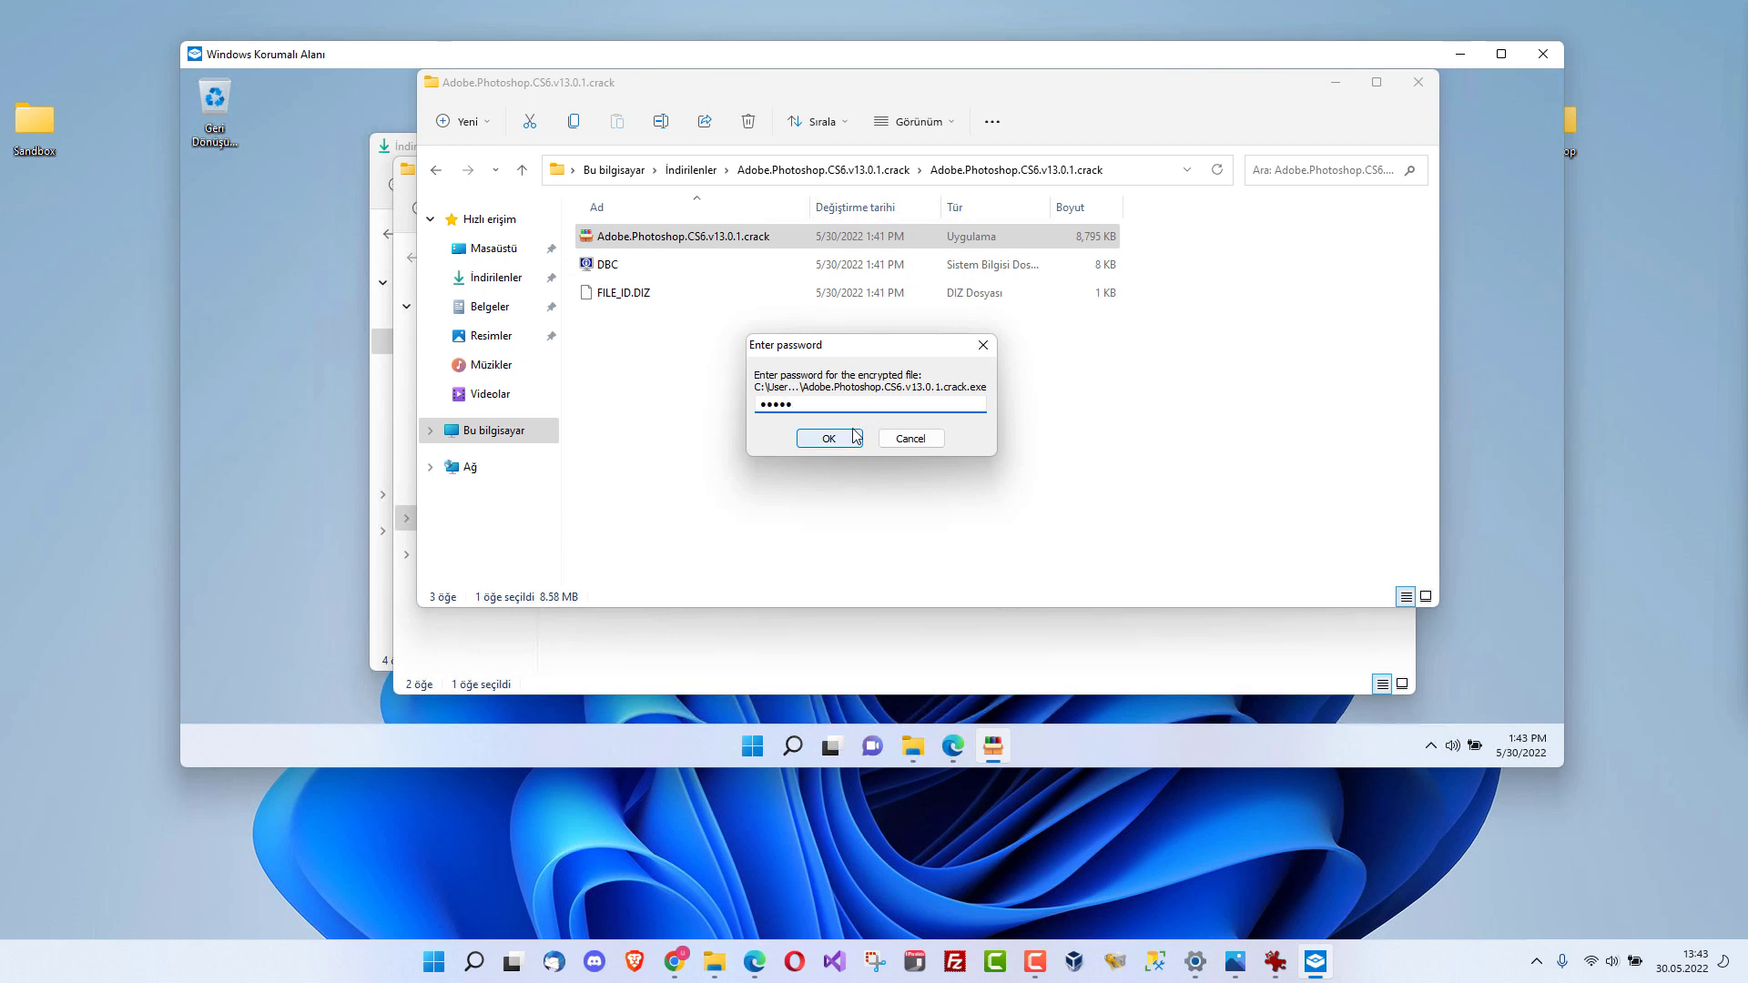
pyautogui.click(827, 438)
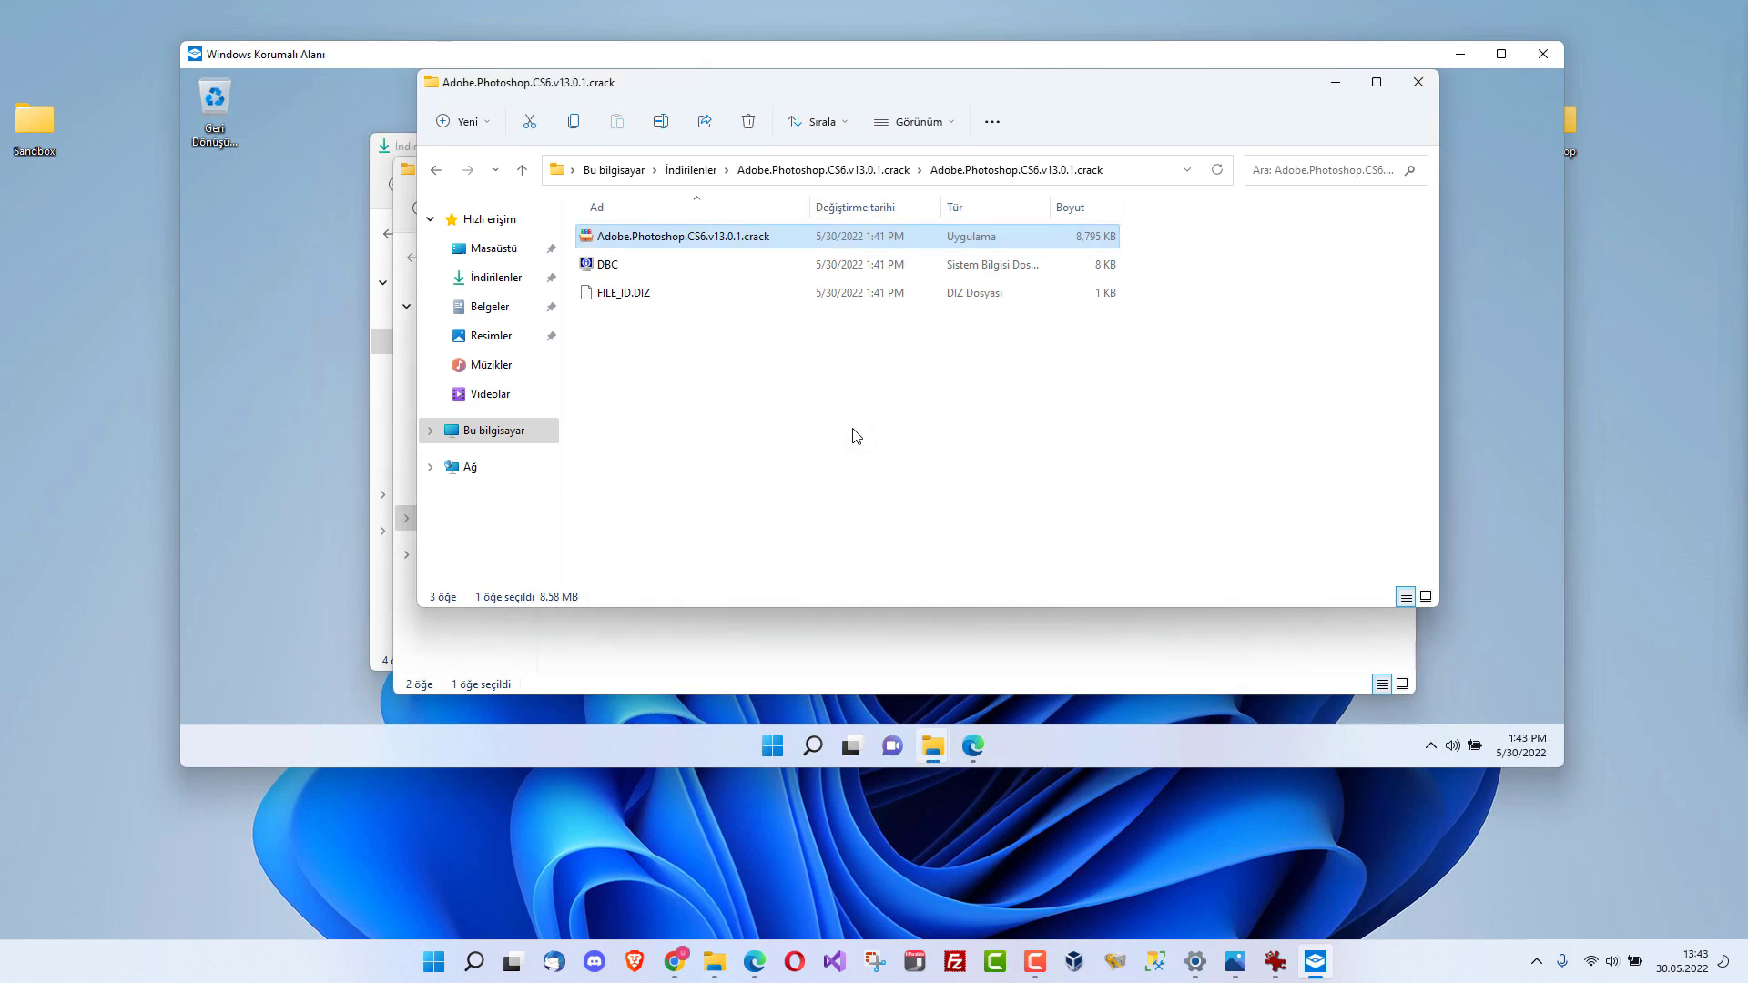
# Check the sandbox's hidden notification area items and dismiss both msiexec.exe system error dialogs.
pyautogui.click(1431, 746)
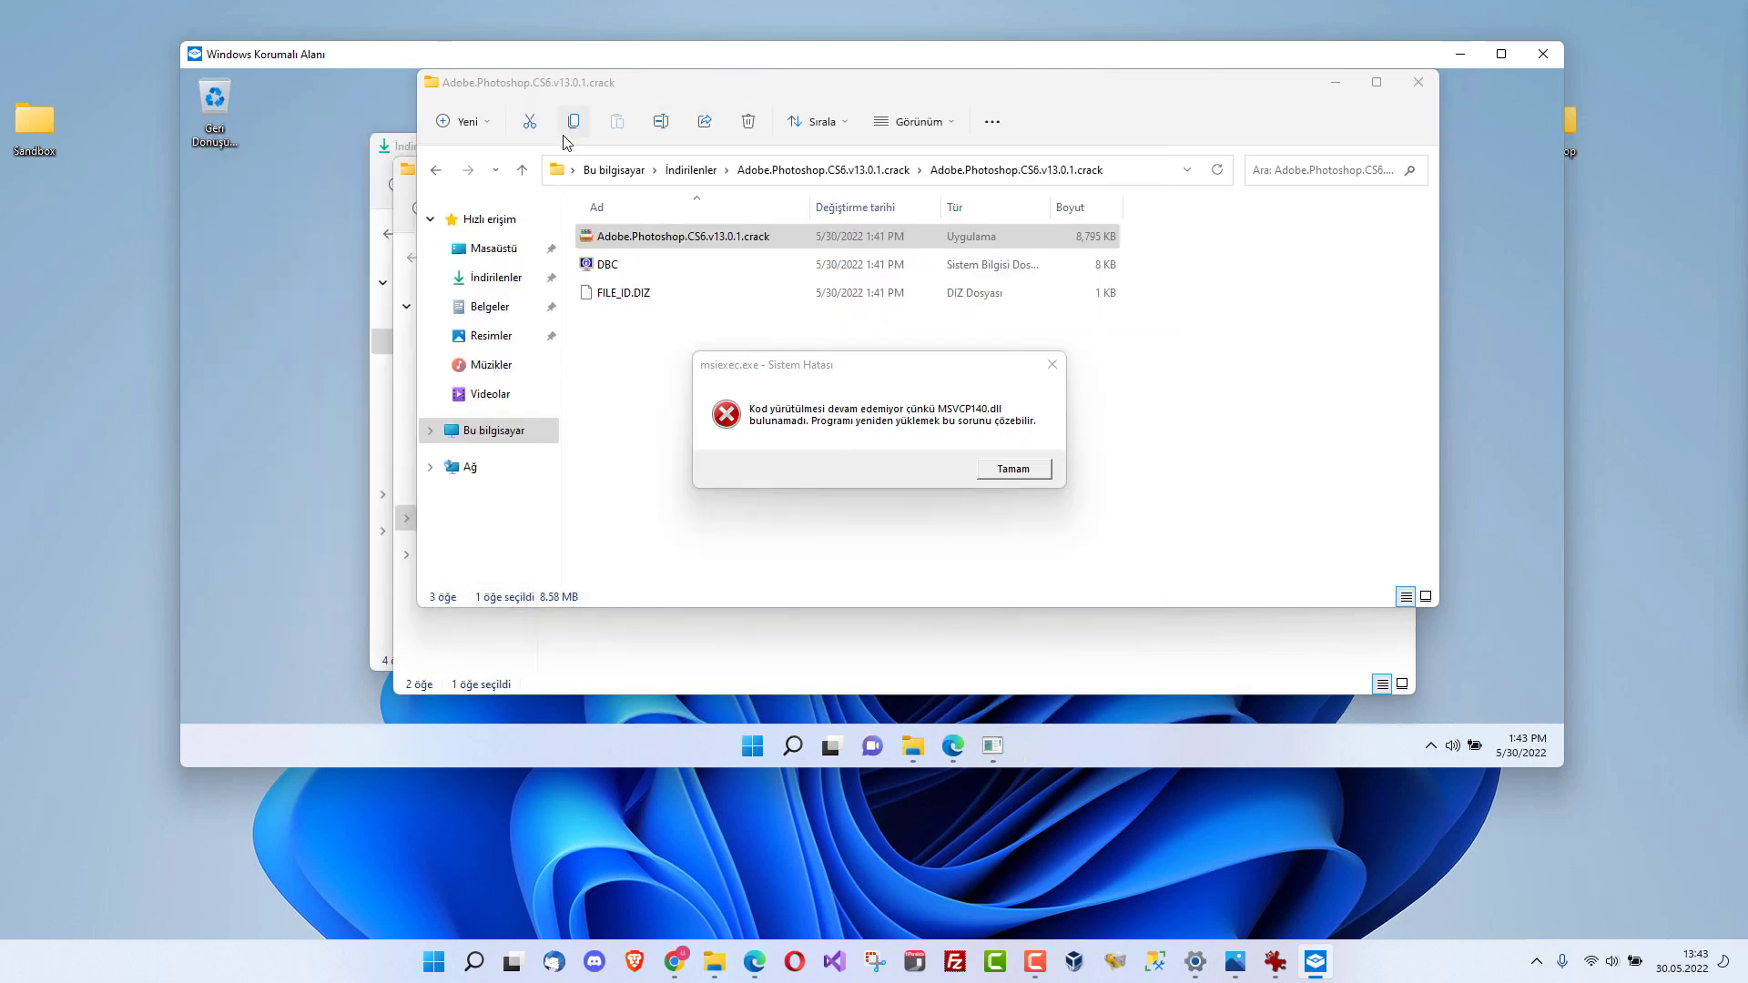
pyautogui.click(1011, 470)
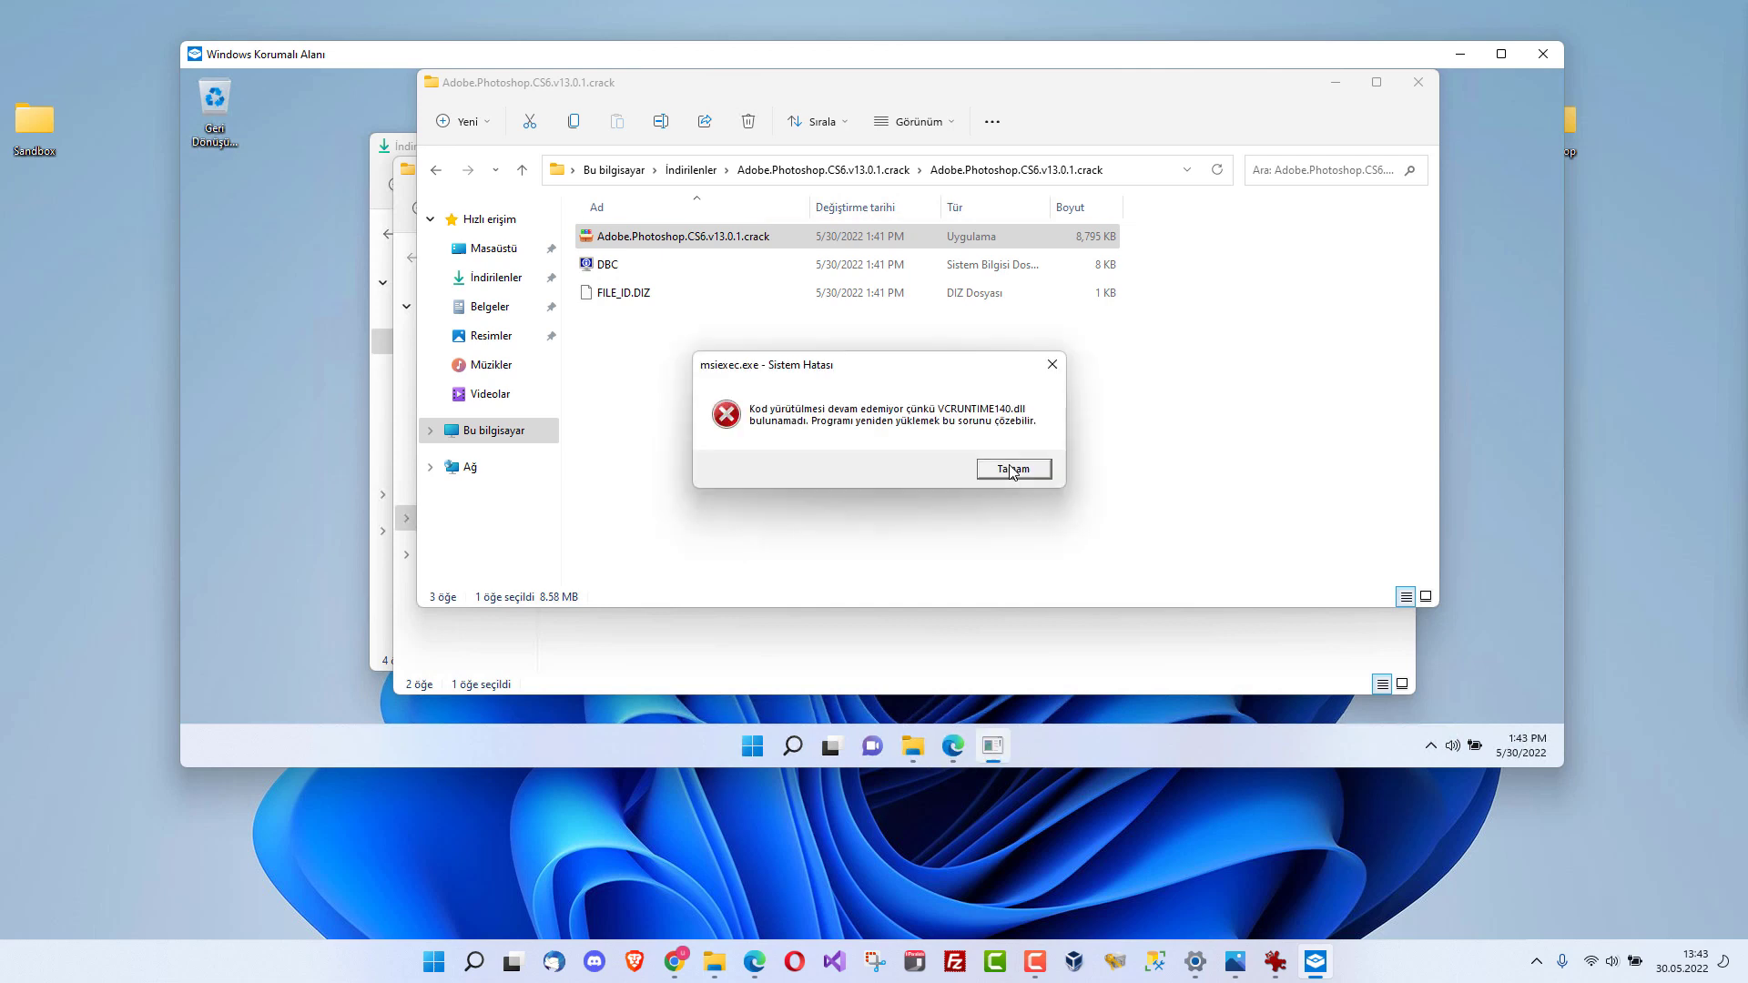
pyautogui.click(1013, 470)
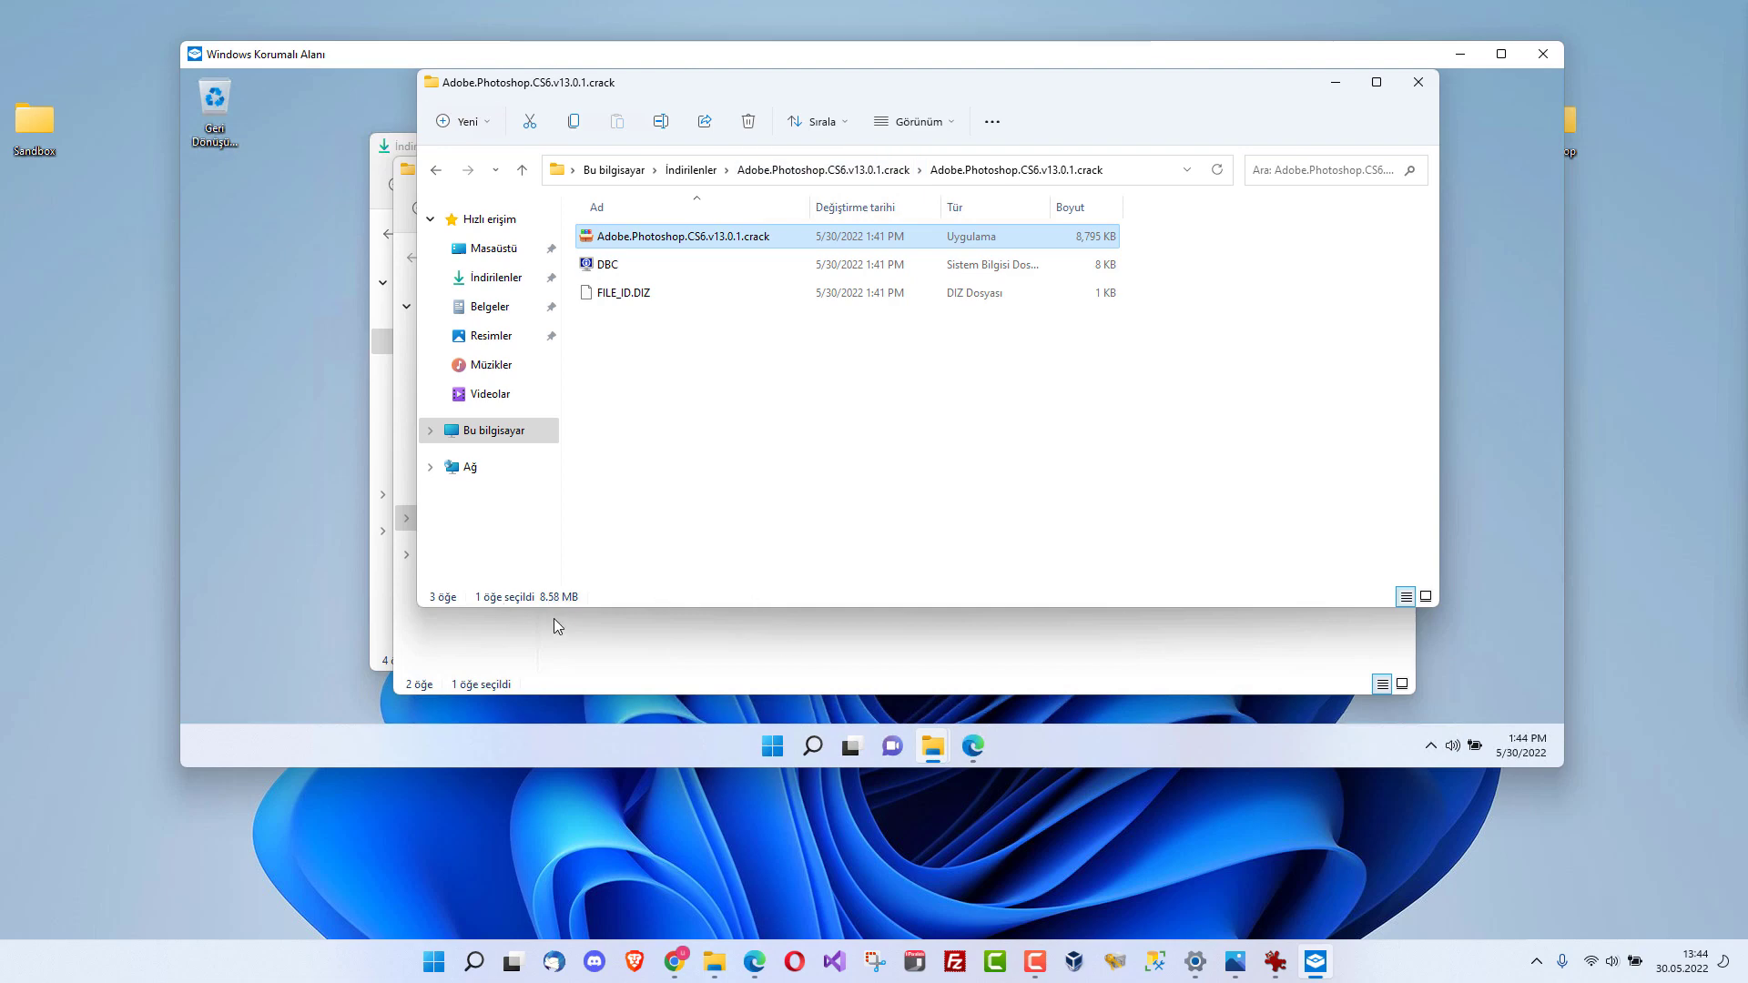
pyautogui.click(1453, 55)
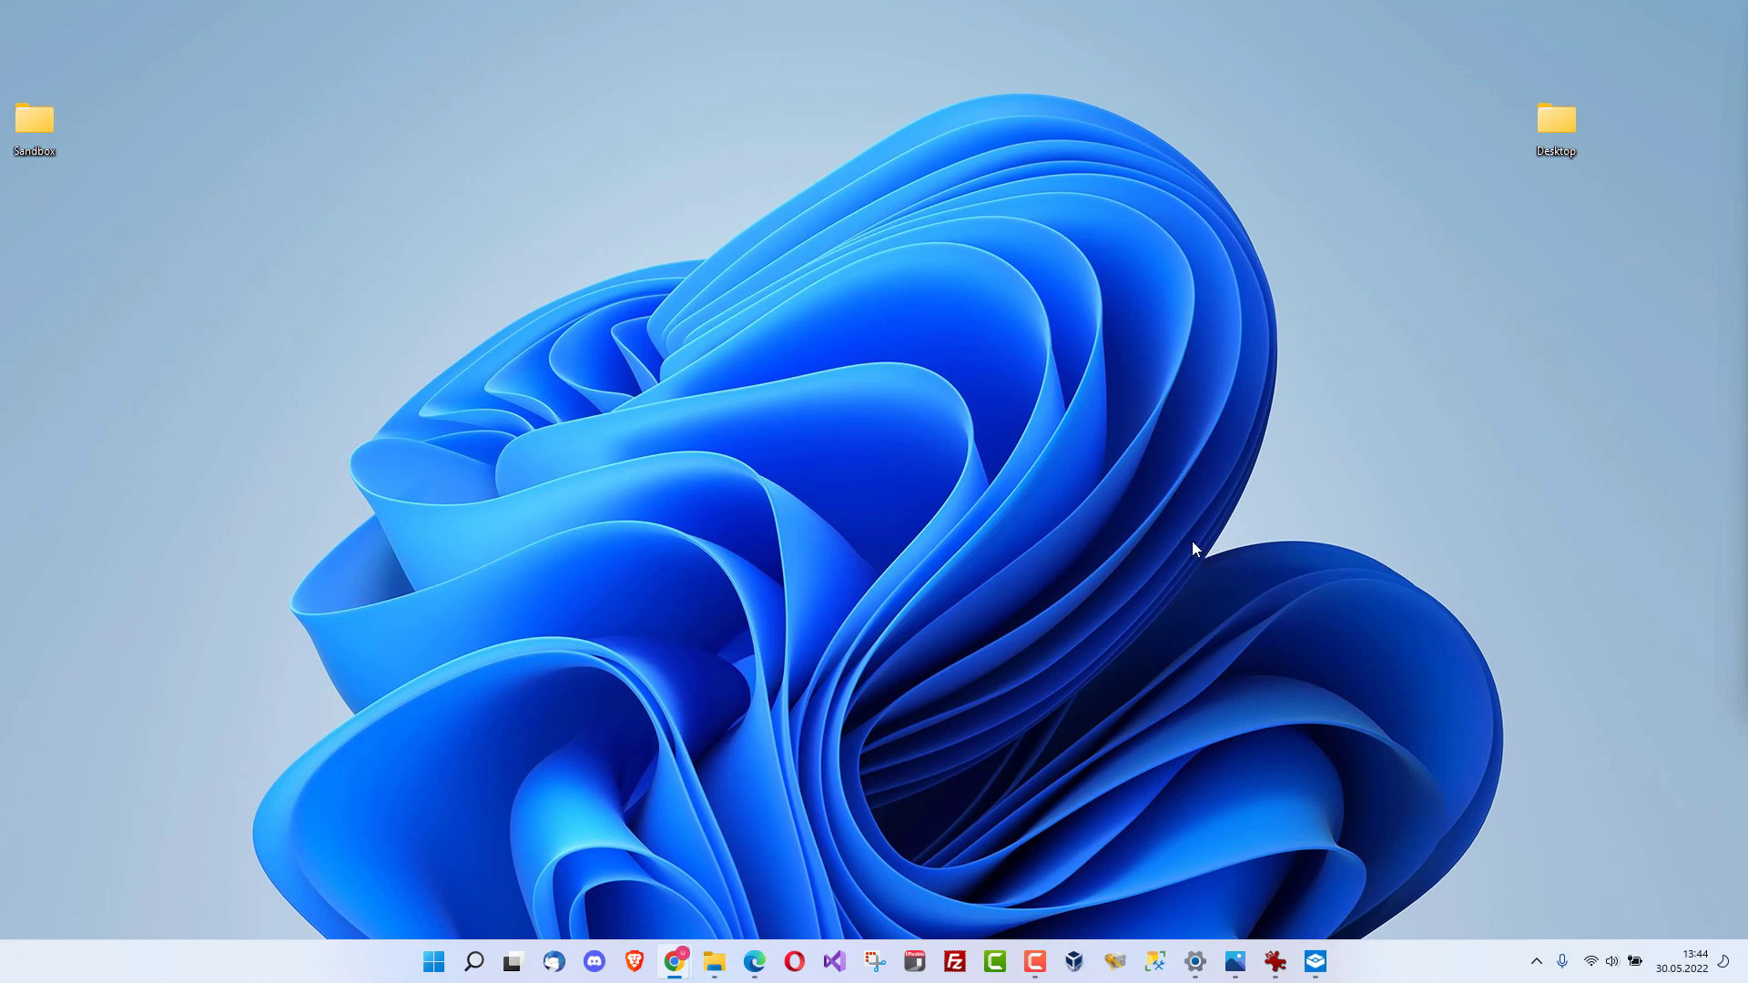
pyautogui.click(1316, 961)
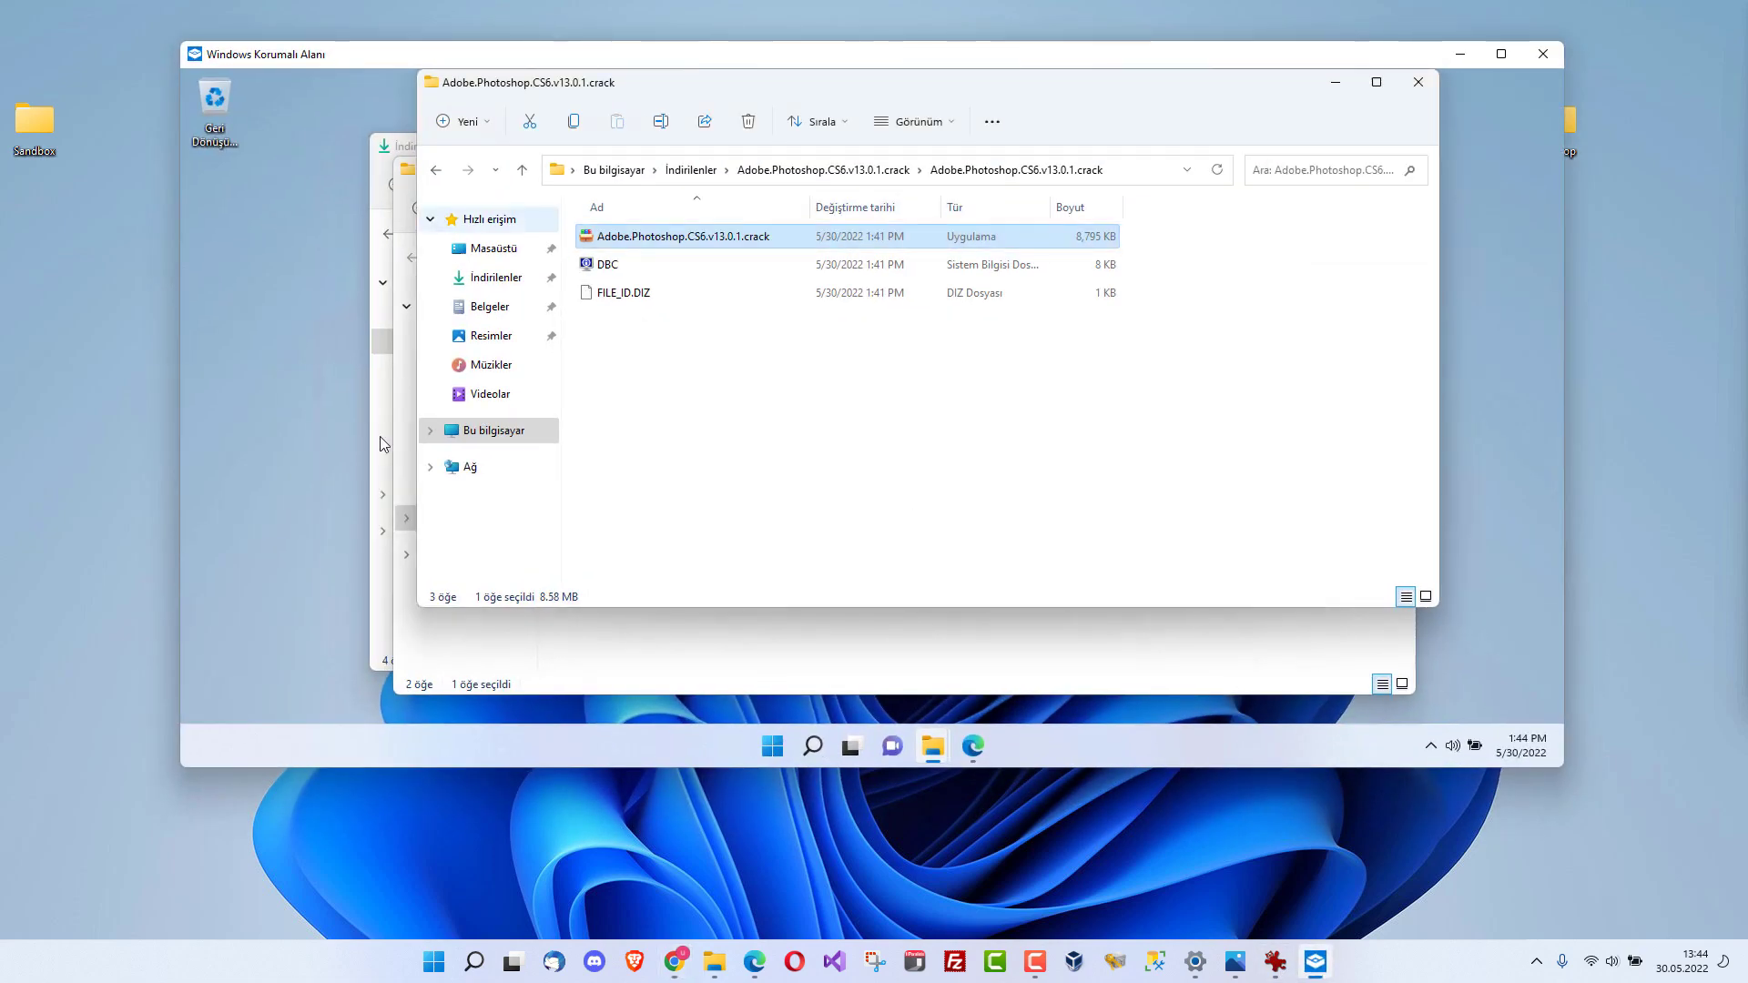
# Copy the How-to-Enable-Virtualization-in-bios-level-in-Lenovo-IdeaPad image from the host's Sandbox folder and paste it onto the sandbox desktop.
pyautogui.doubleClick(35, 120)
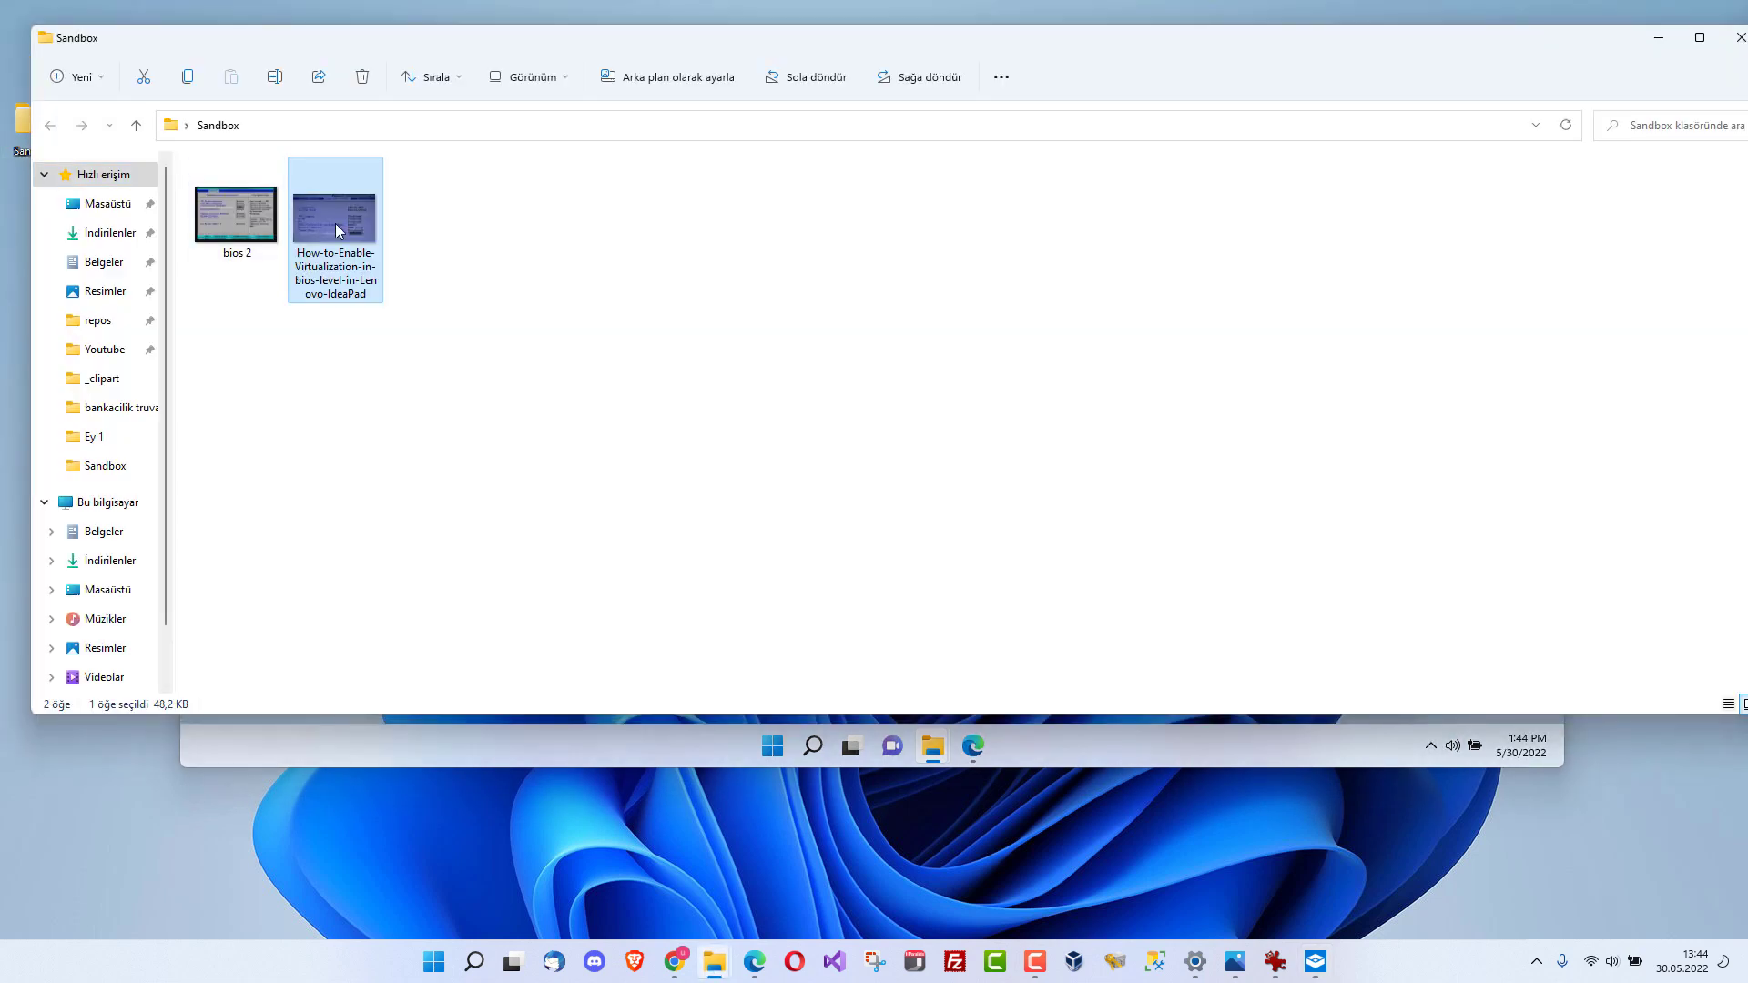
pyautogui.rightClick(336, 223)
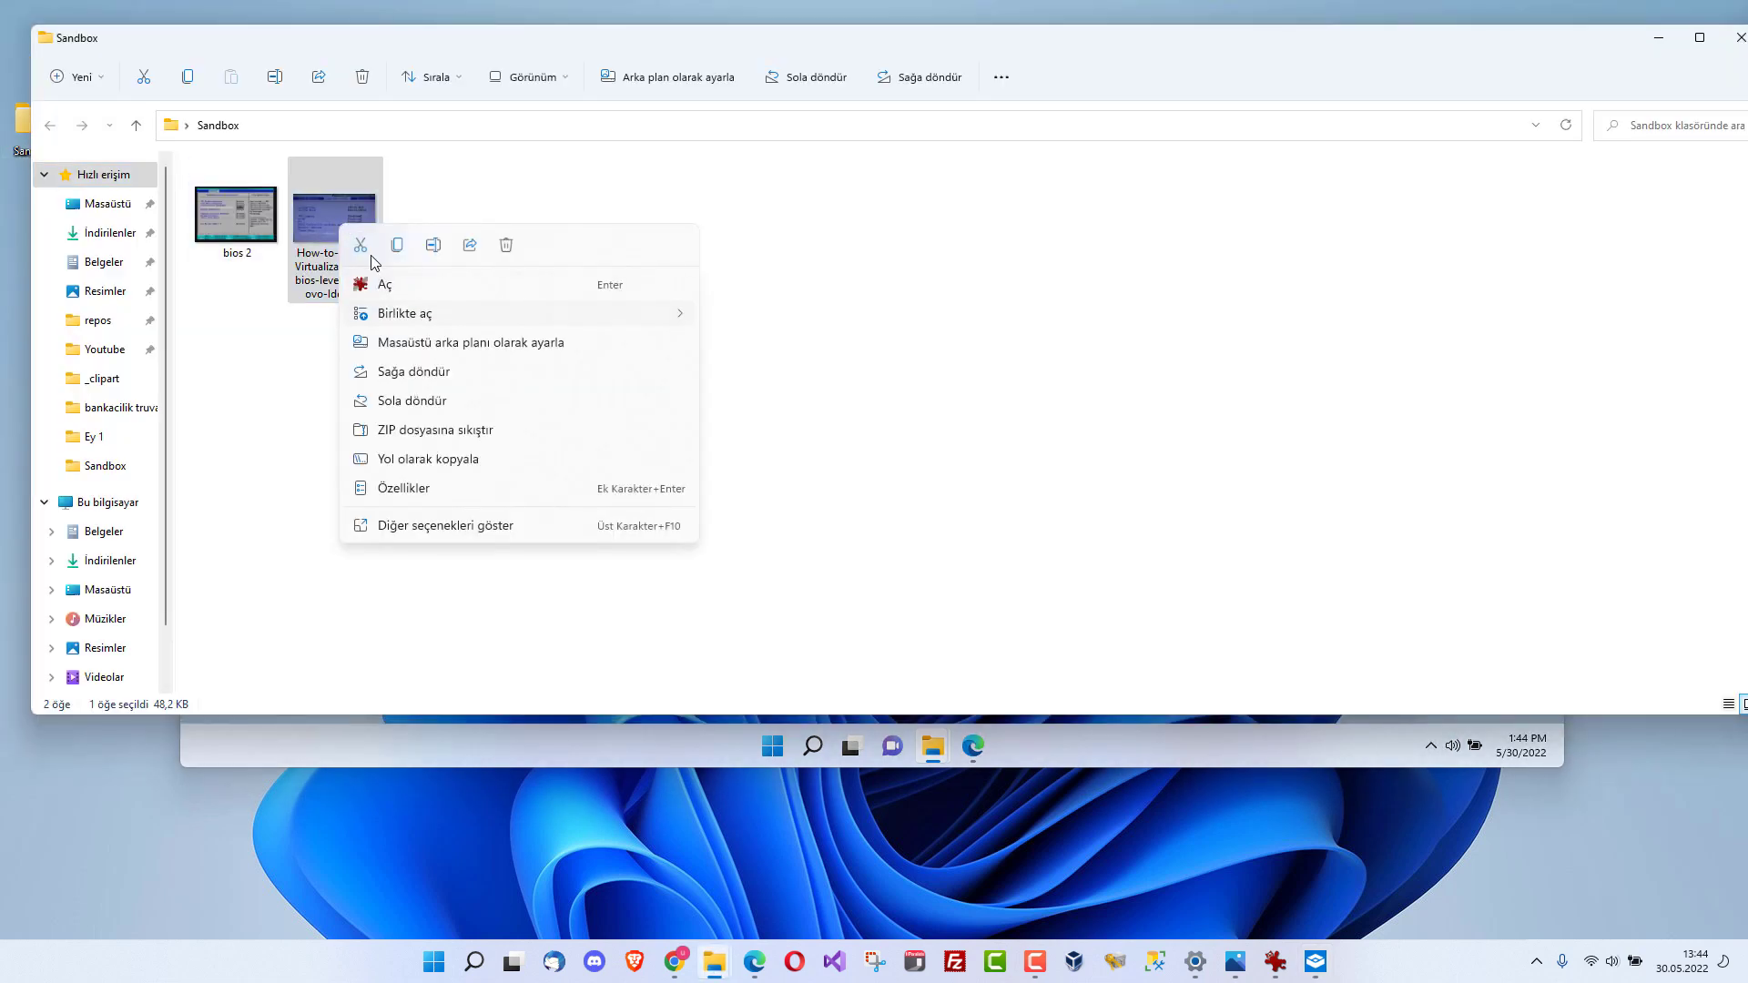
pyautogui.click(400, 247)
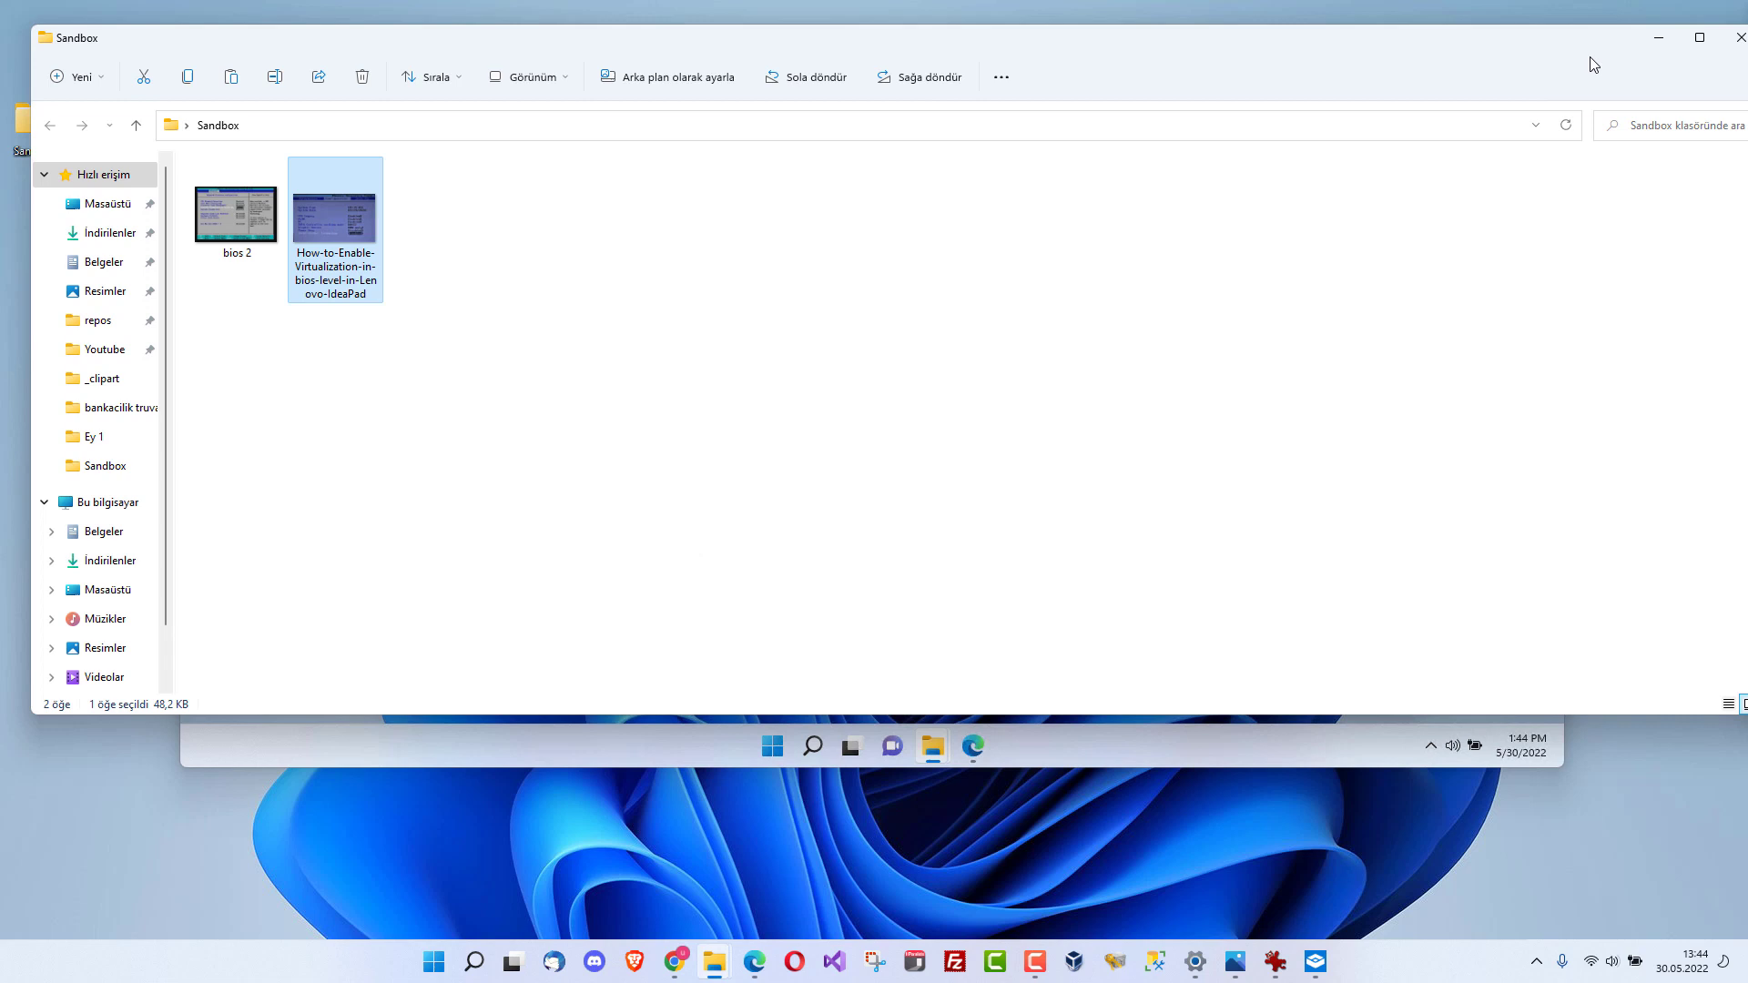
pyautogui.click(1659, 38)
pyautogui.click(265, 160)
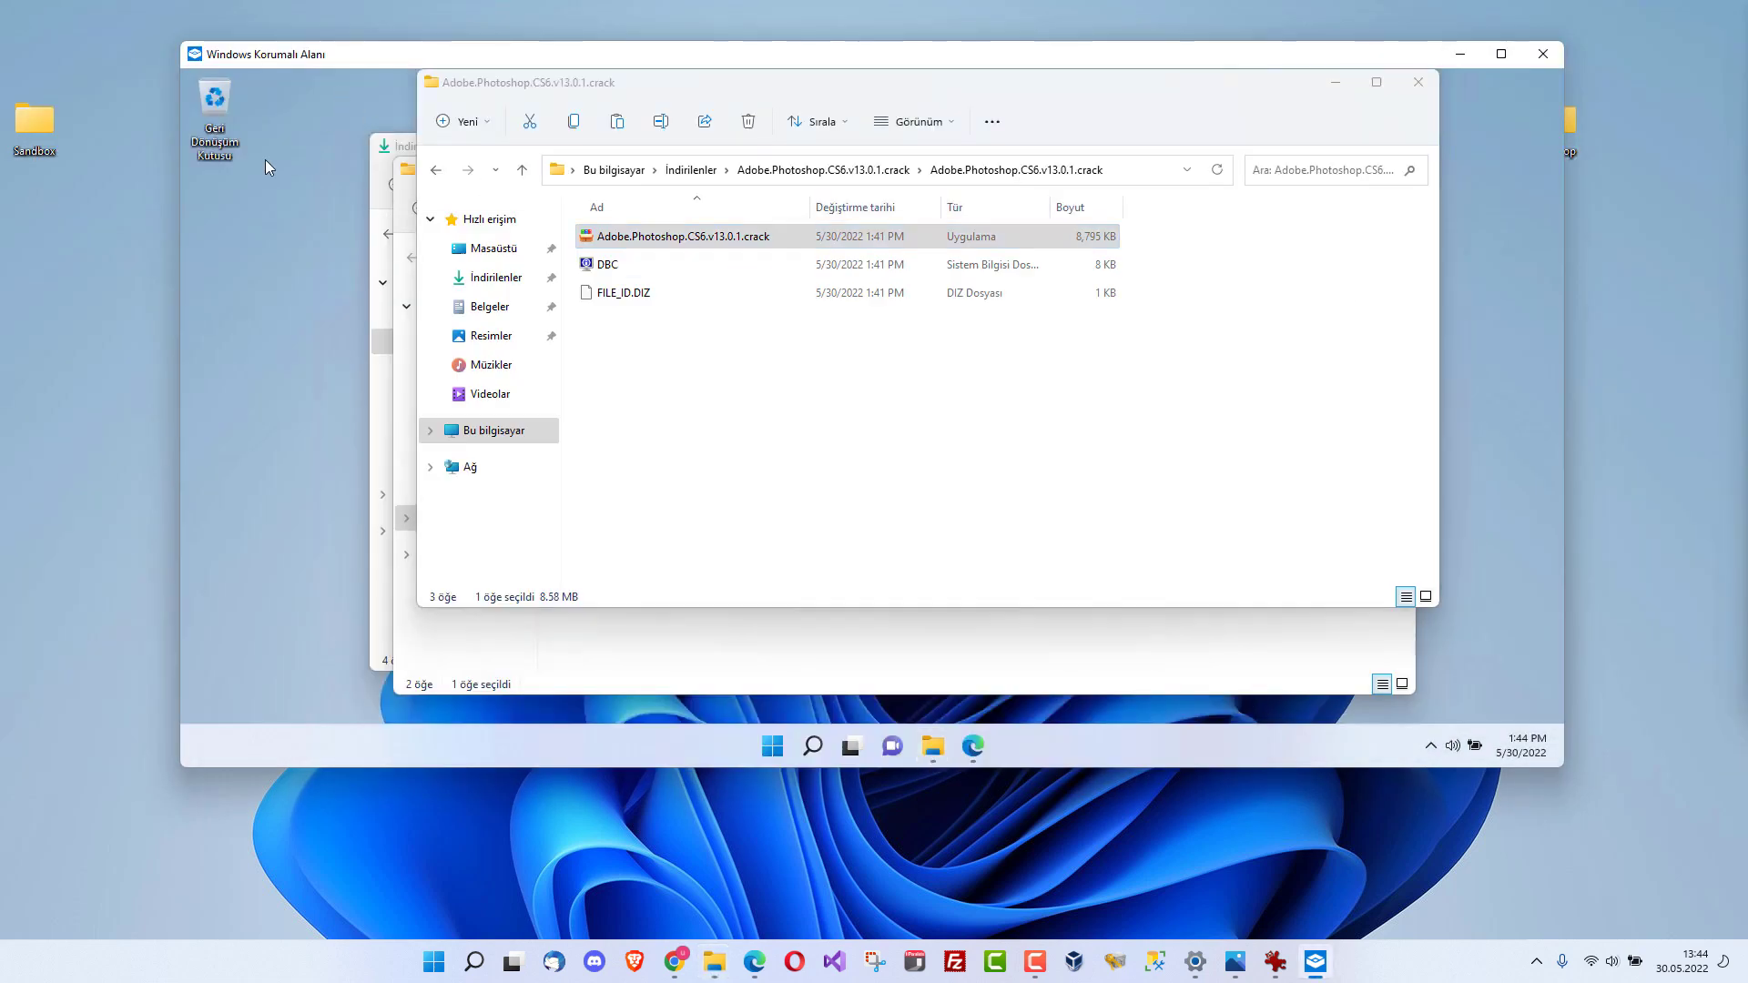
pyautogui.rightClick(265, 160)
pyautogui.click(293, 189)
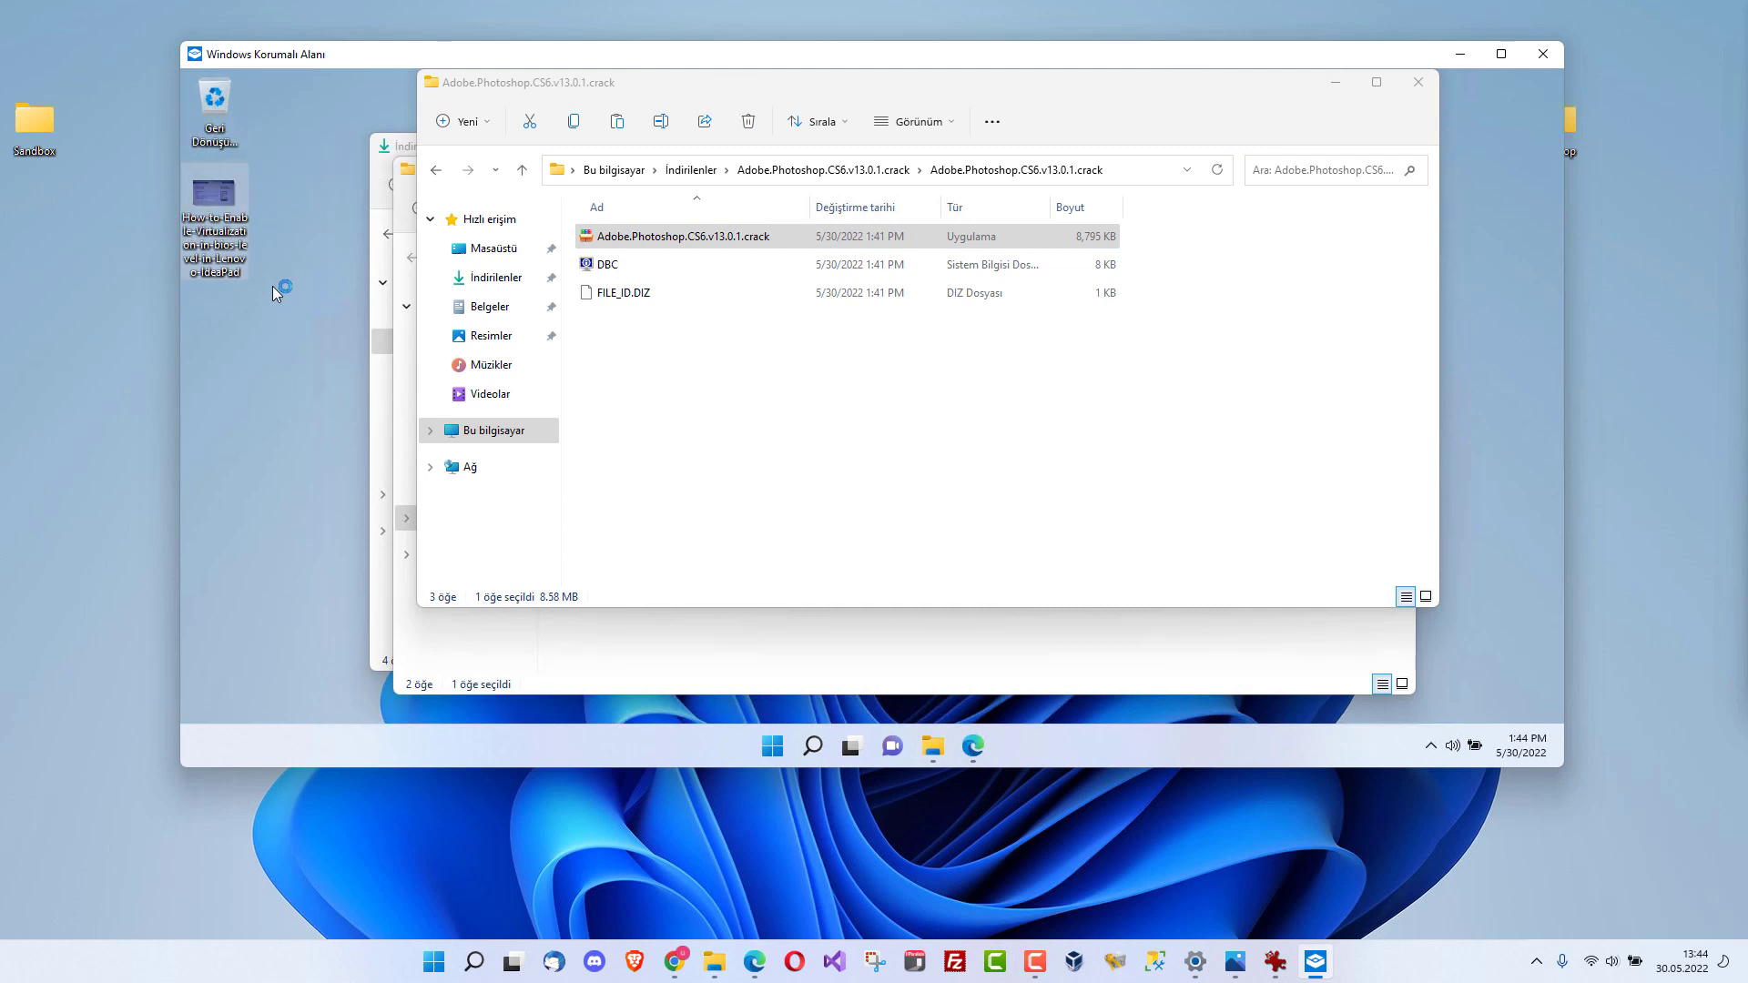
# Try to open the pasted JPG image on the sandbox desktop with Windows Media Player, and close the player's welcome dialog.
pyautogui.doubleClick(239, 200)
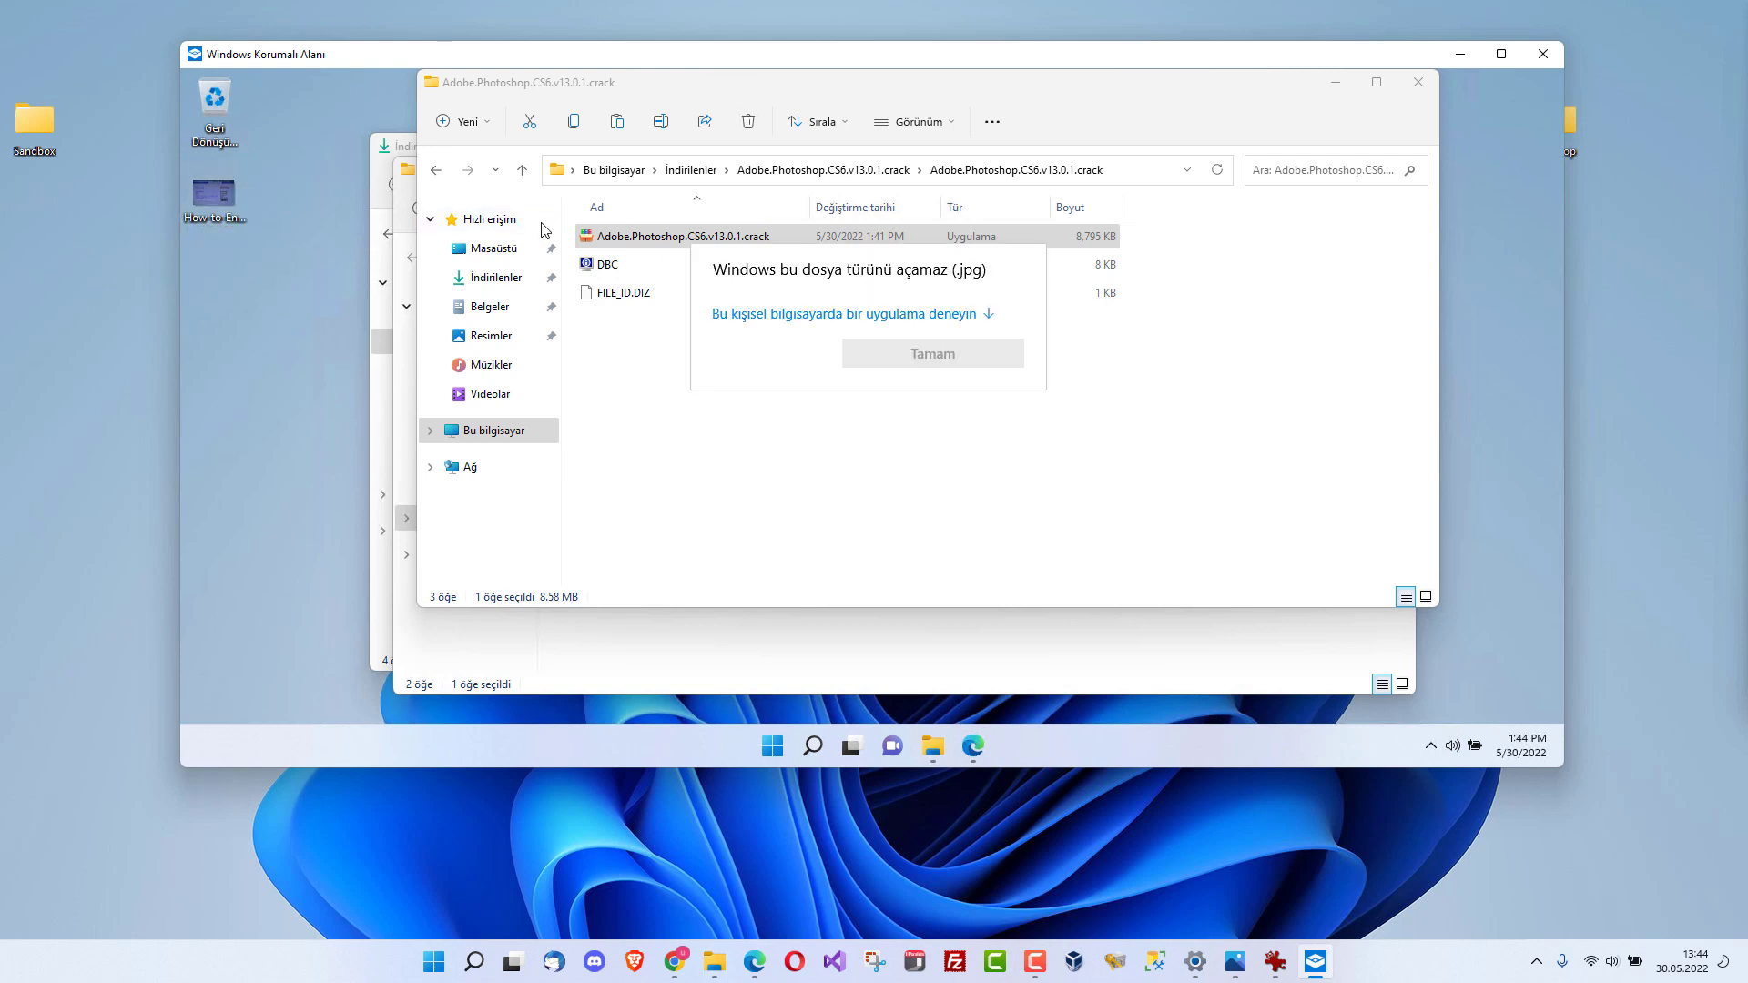
pyautogui.click(992, 315)
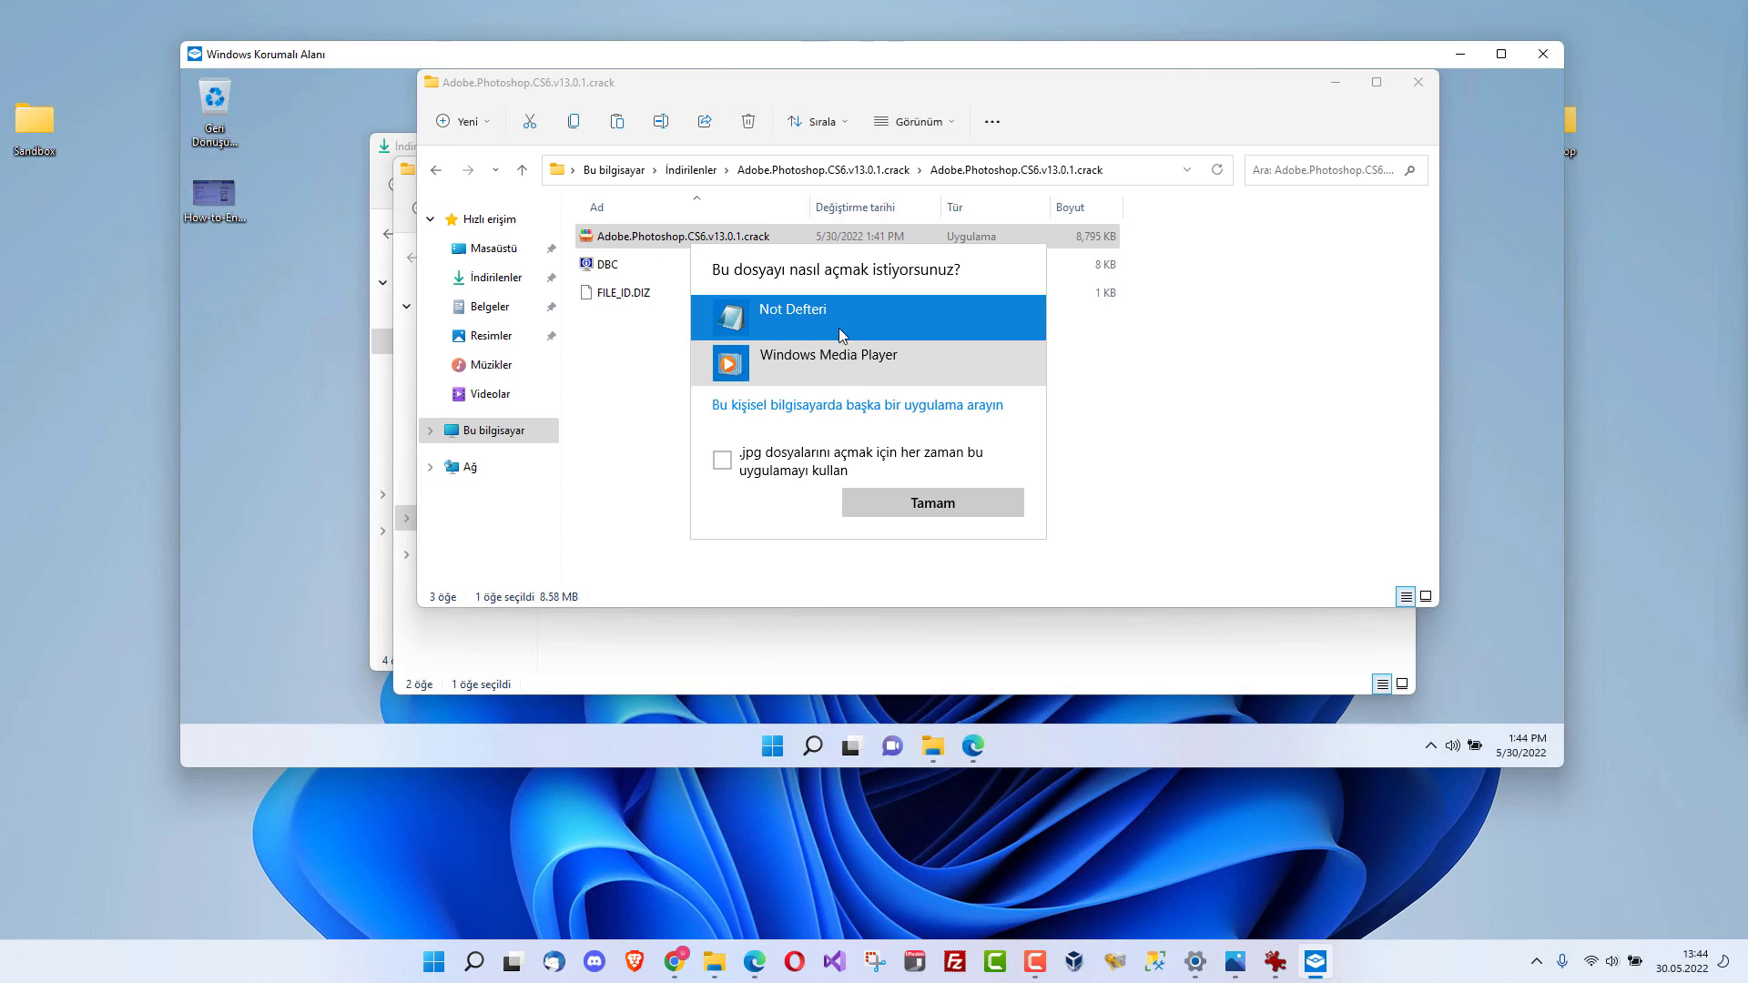
pyautogui.click(861, 364)
pyautogui.click(931, 506)
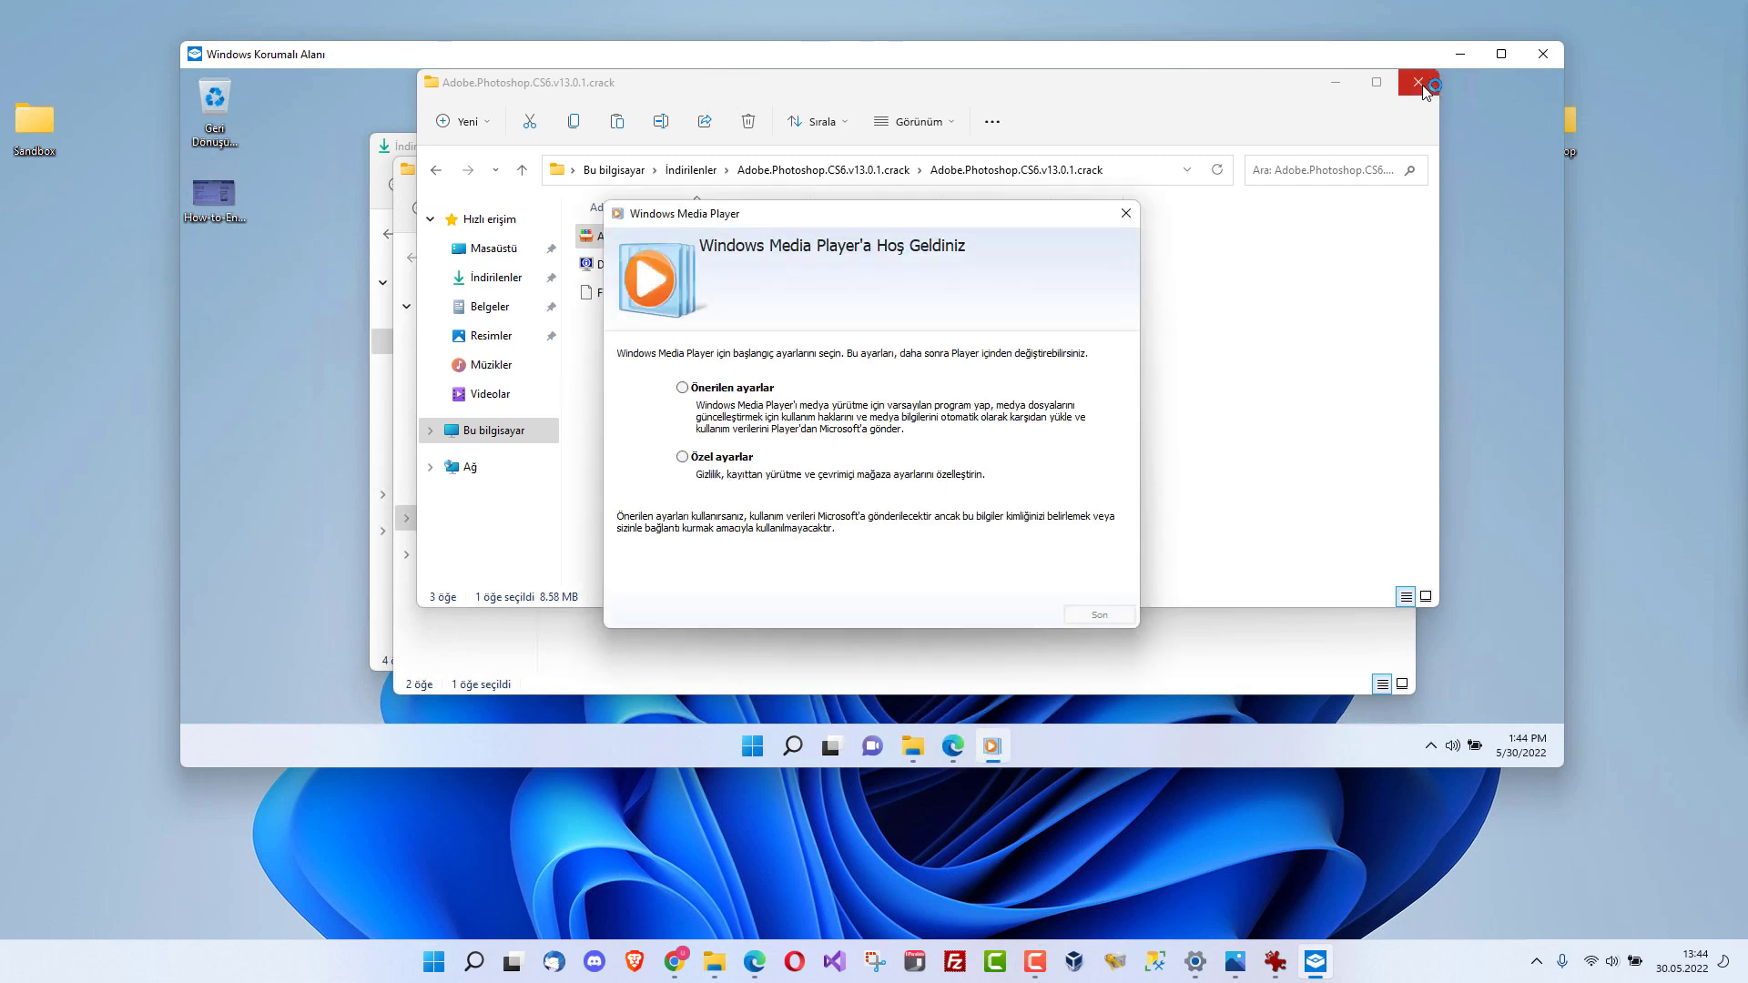
pyautogui.click(1127, 213)
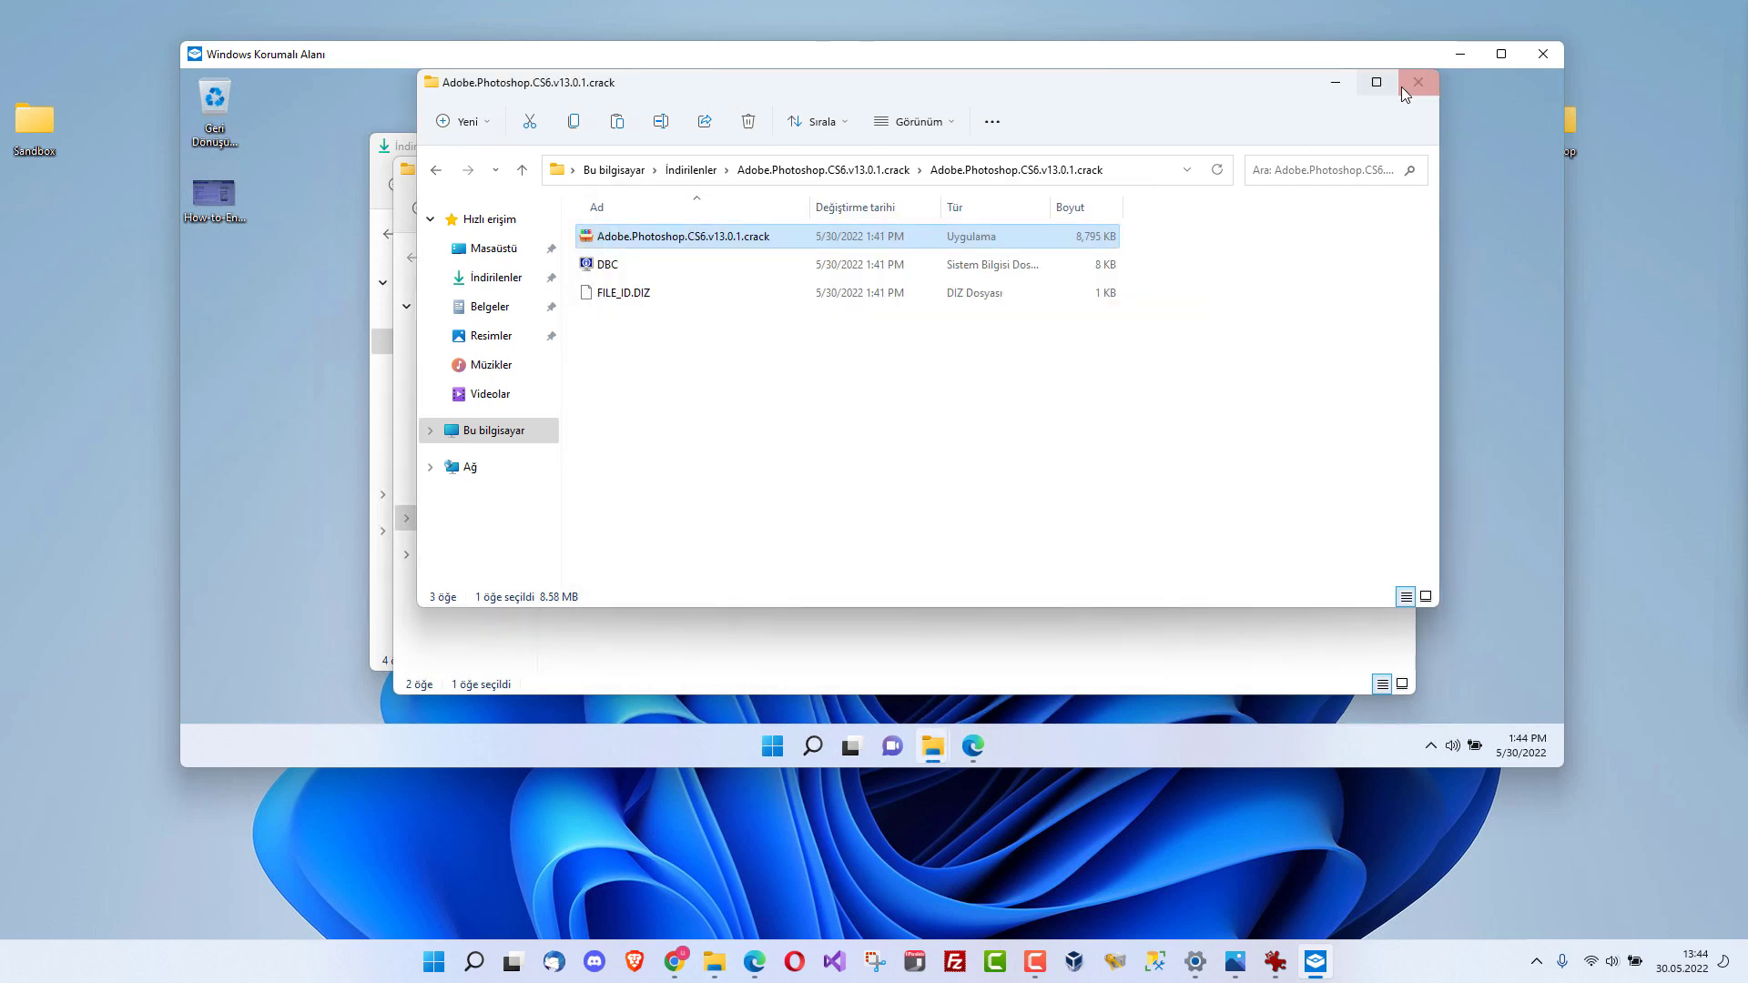
# Close the two Adobe.Photoshop.CS6.v13.0.1.crack folder windows, and search the web for 7zip to download the 64-bit x64 installer from 7-zip.org.
pyautogui.click(1403, 84)
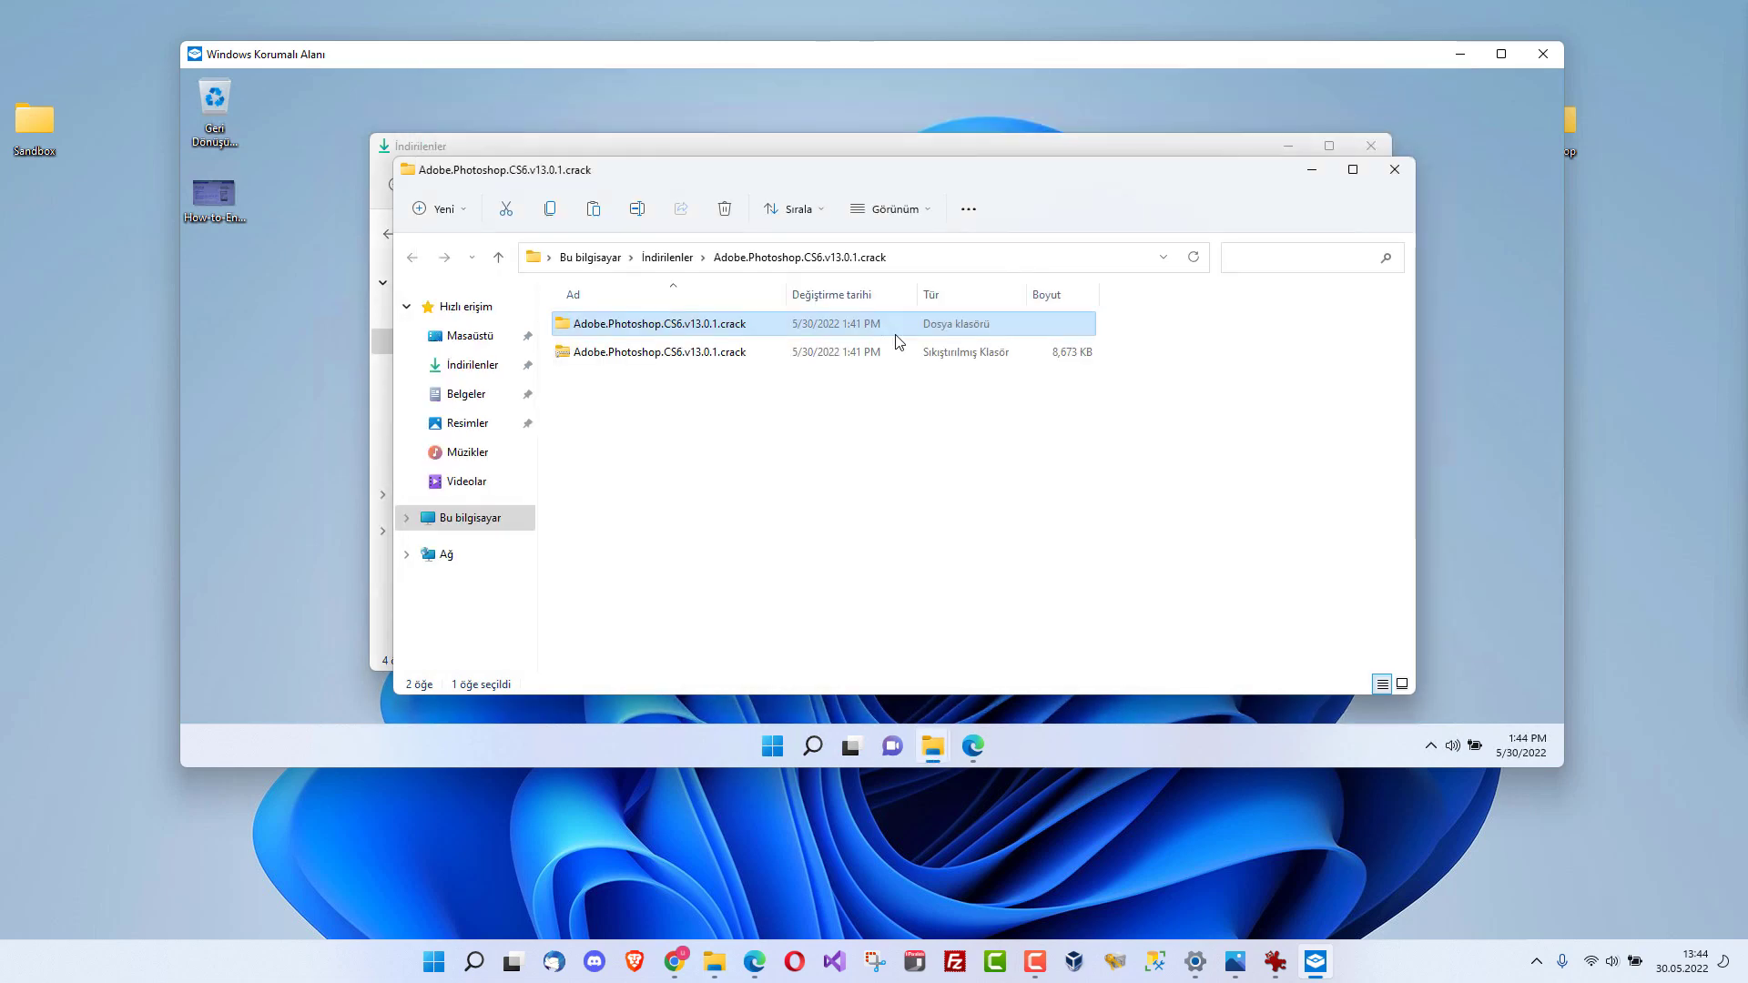
pyautogui.click(1410, 172)
pyautogui.click(973, 746)
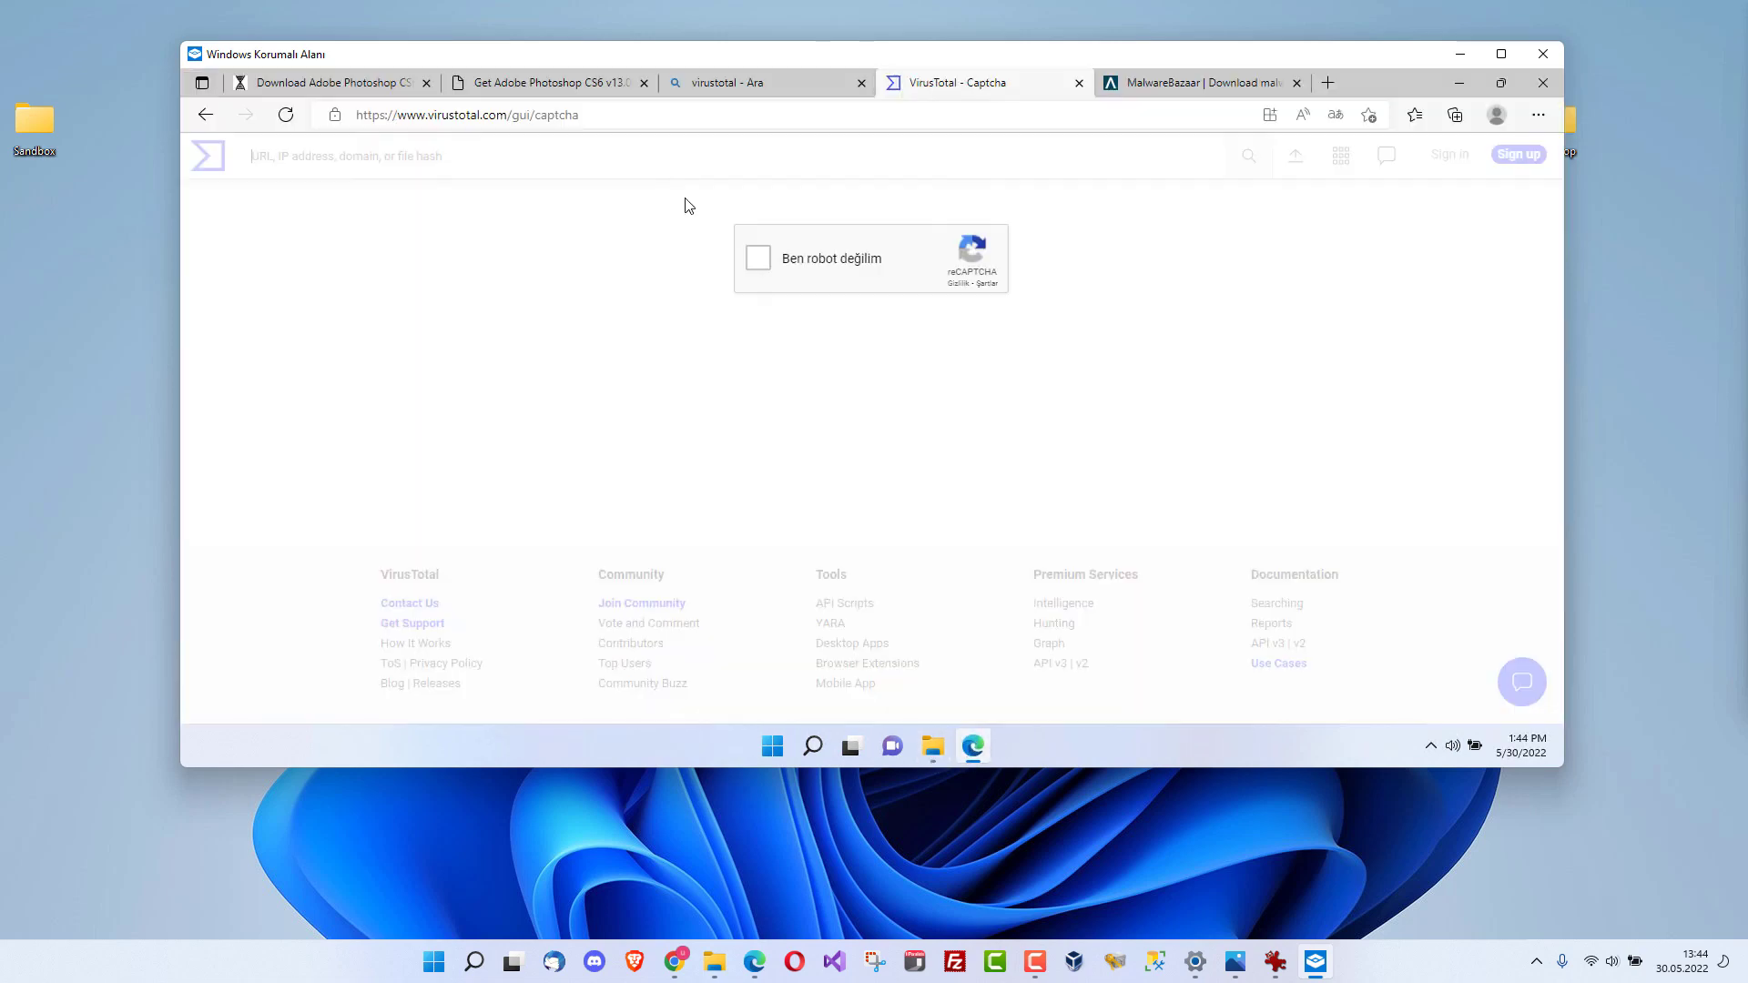
pyautogui.click(594, 123)
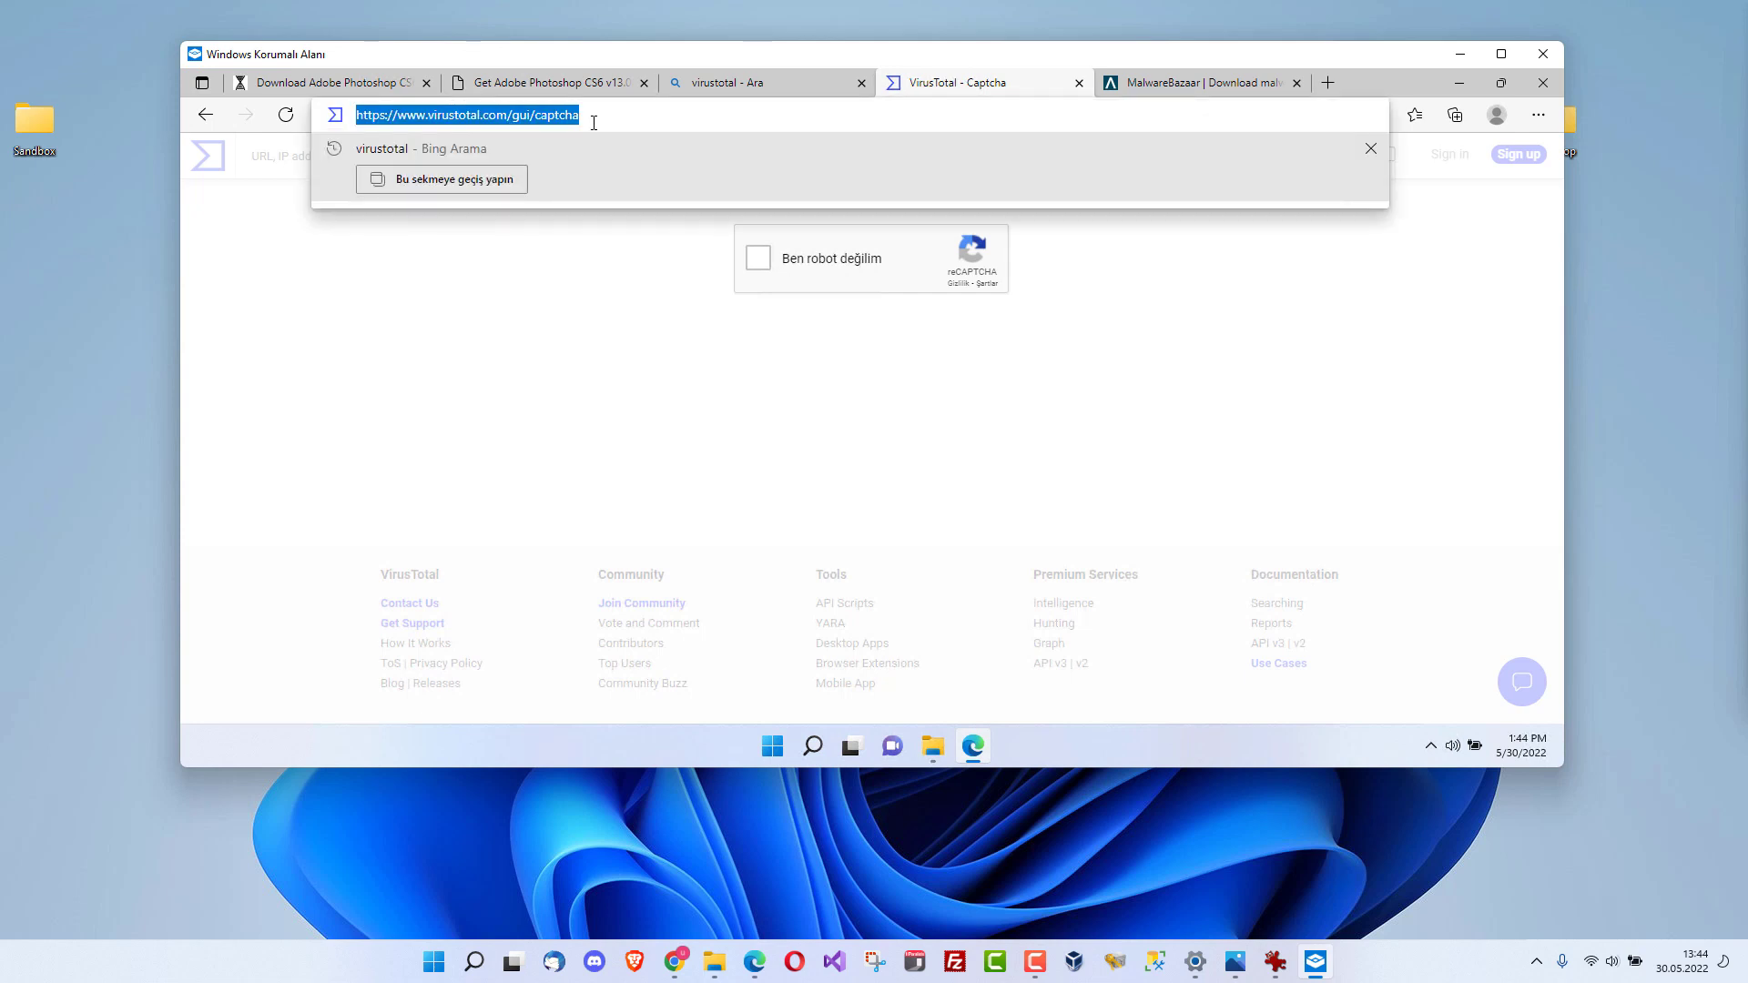
pyautogui.write('7zip')
pyautogui.press('Return')
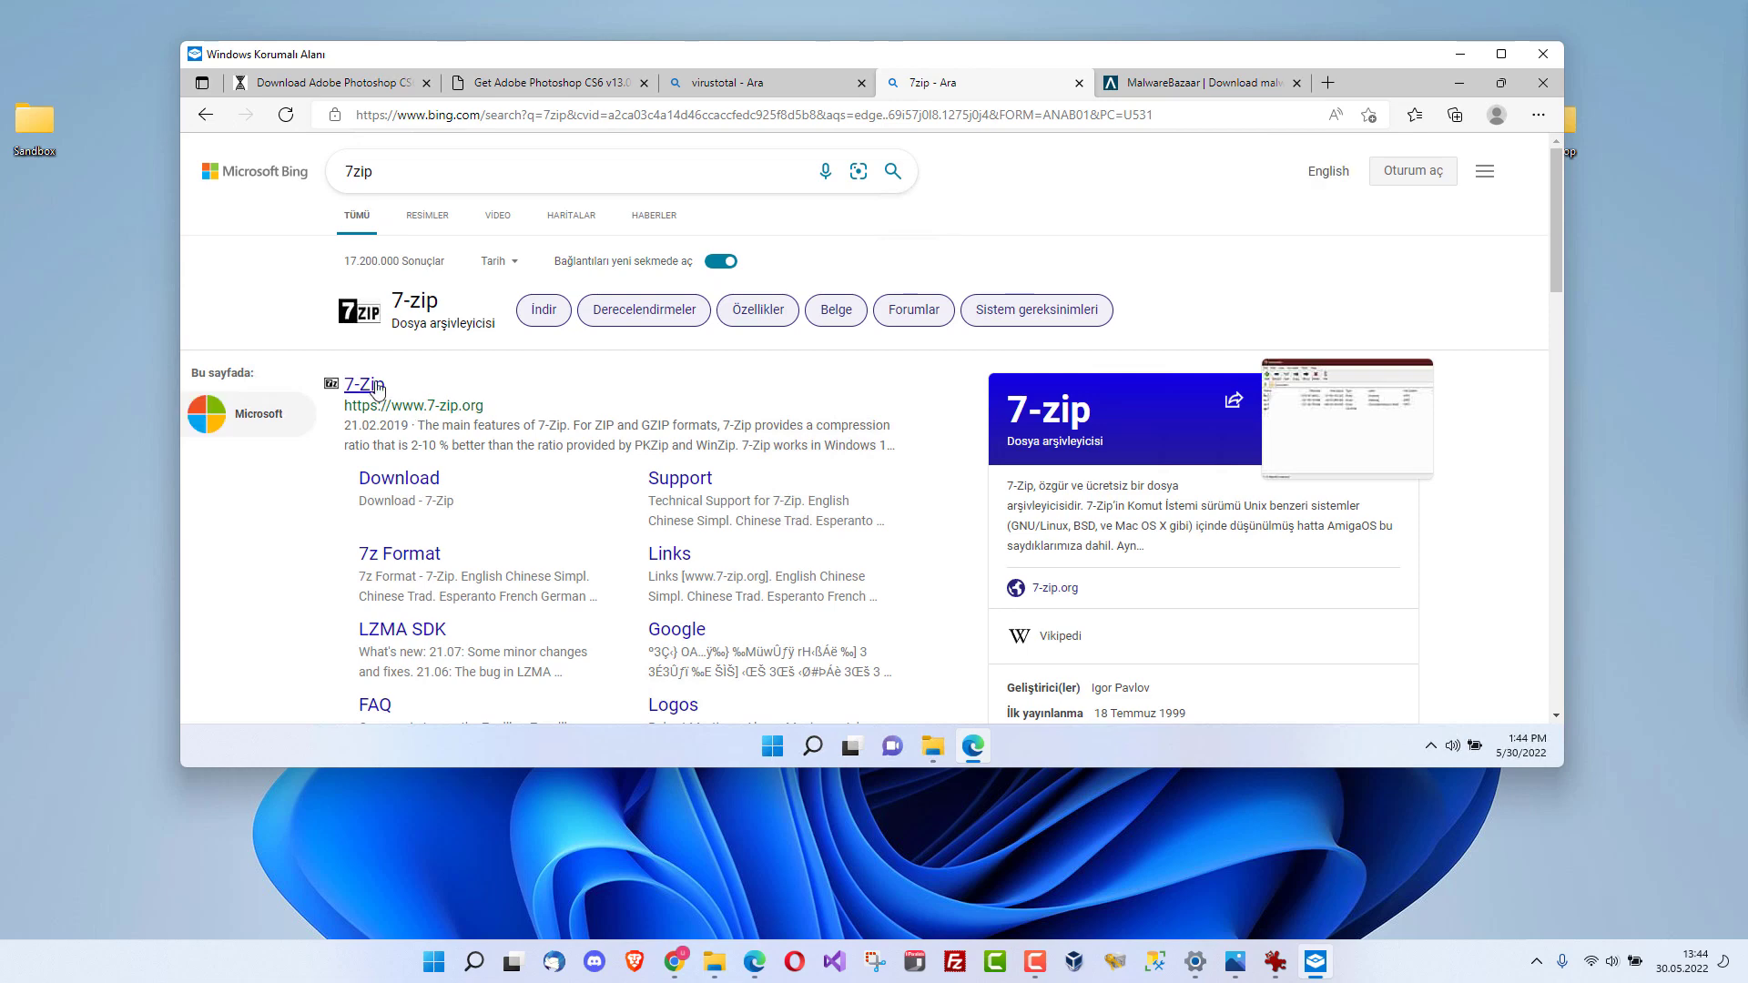
pyautogui.click(375, 386)
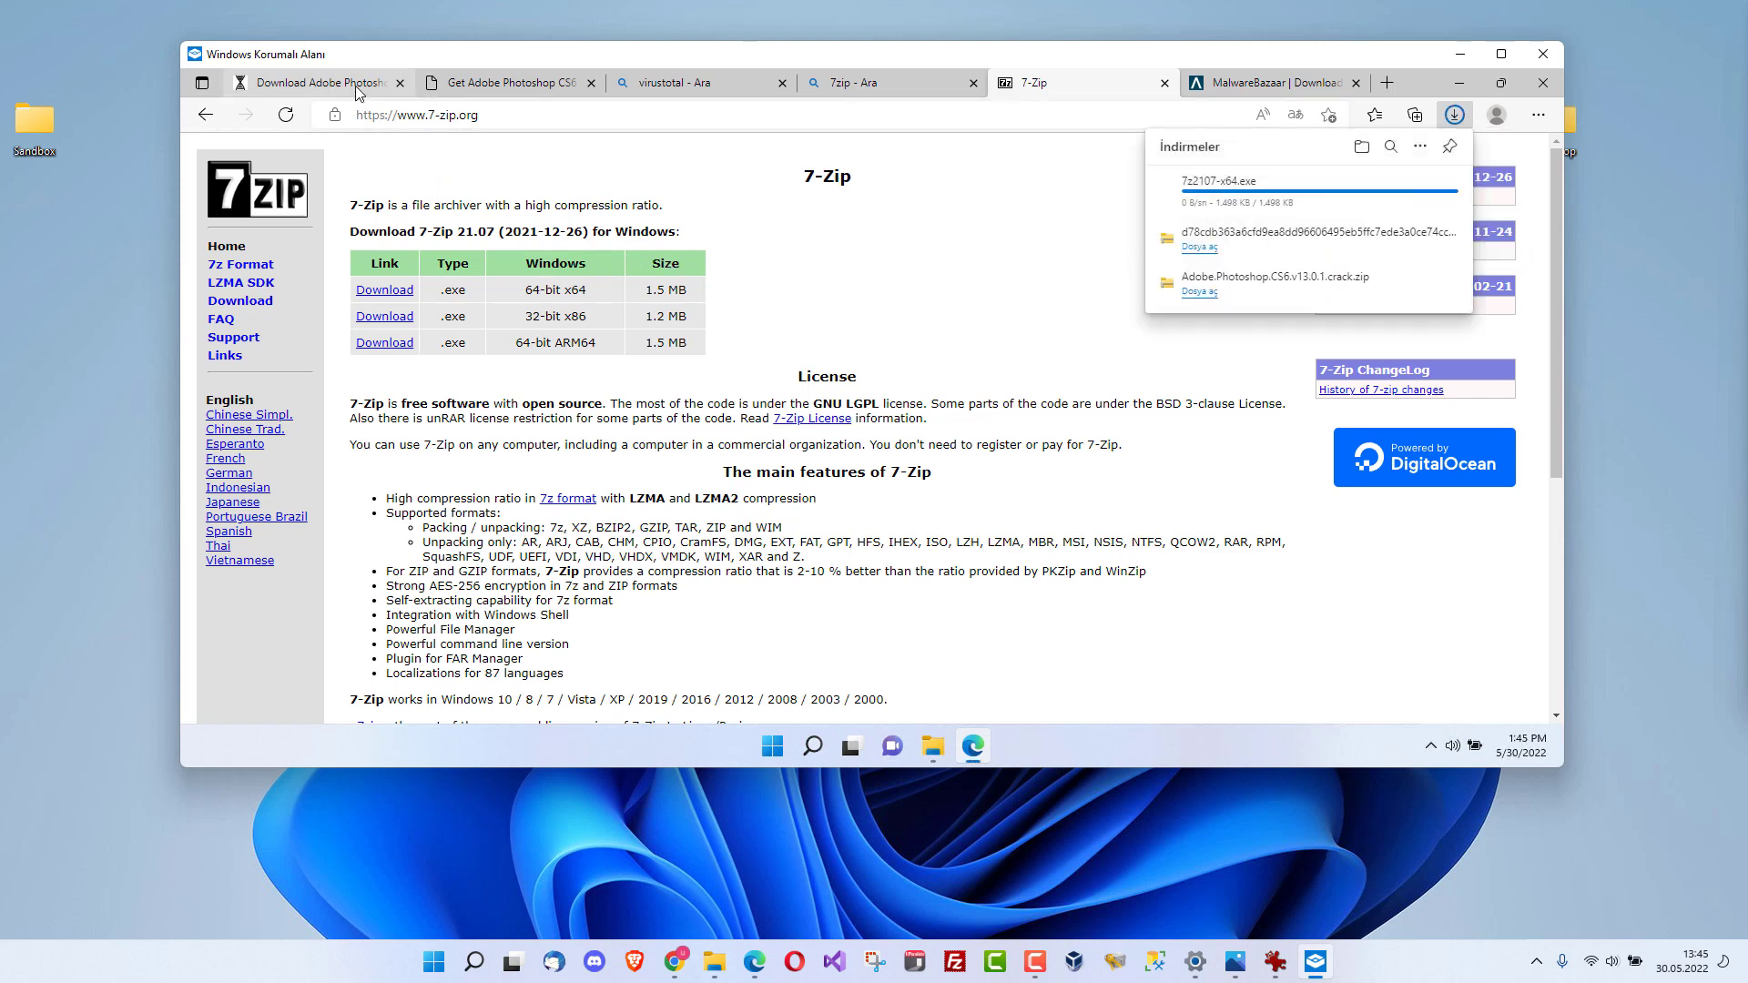
# Return to the MalwareBazaar database listing and look through its recent malware samples.
pyautogui.click(1231, 91)
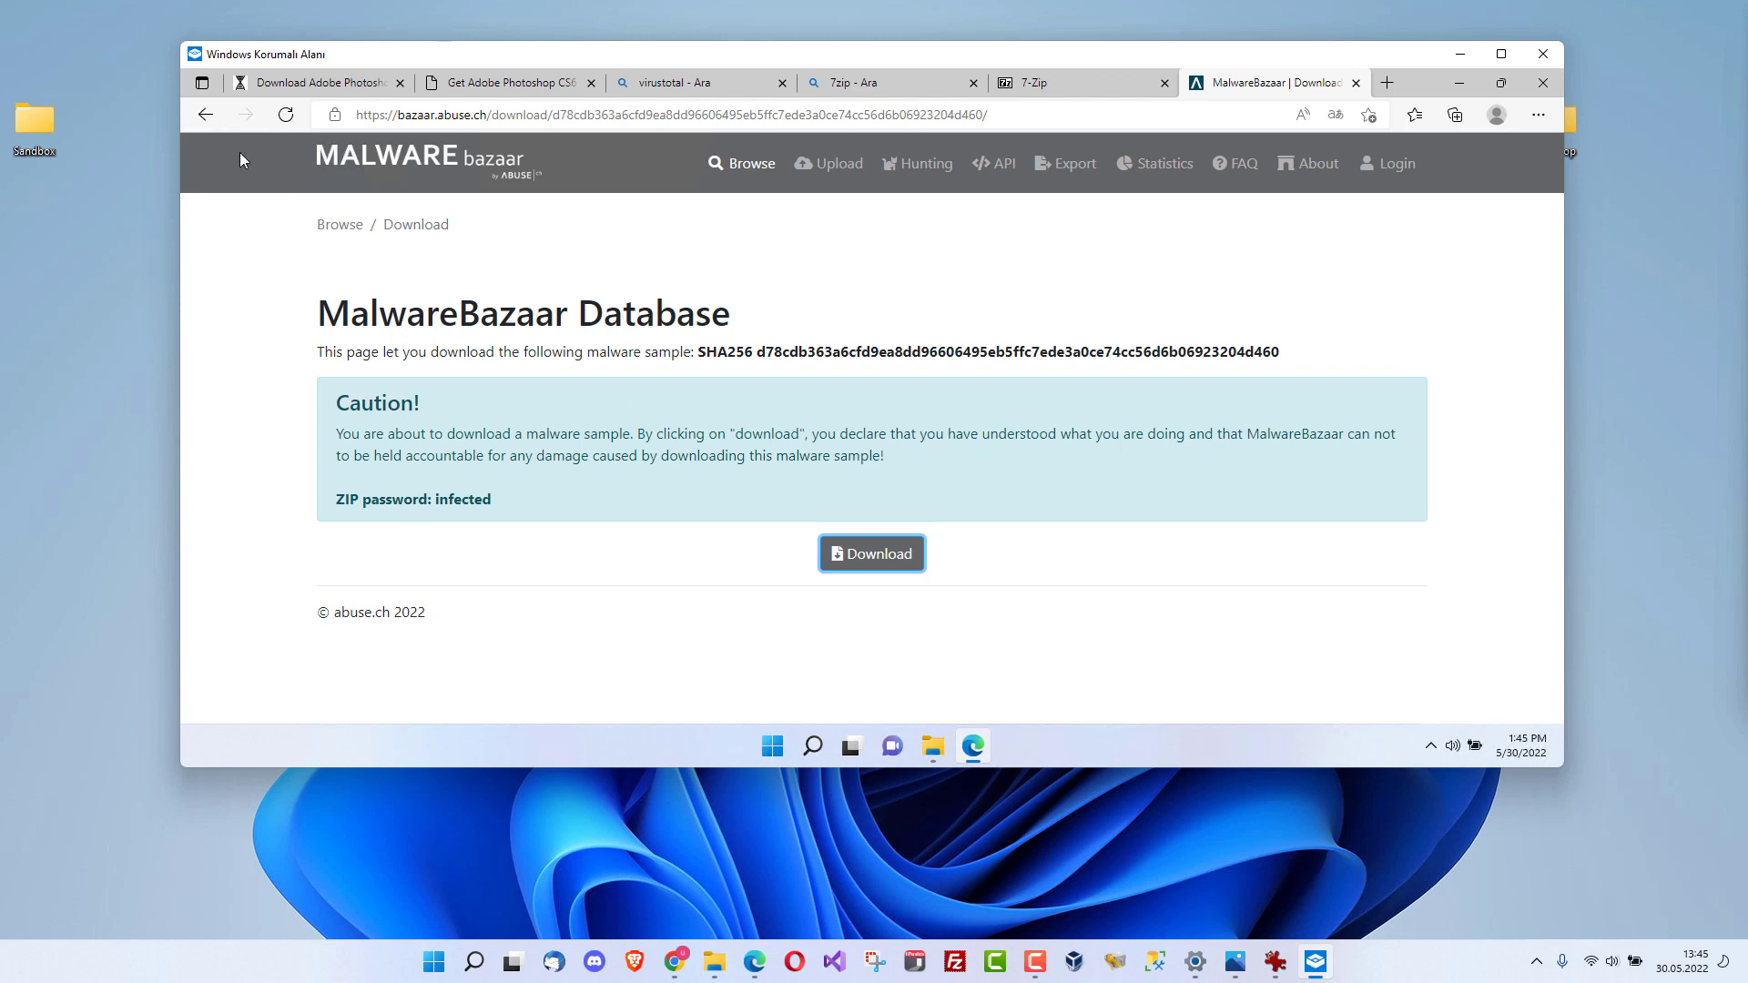
pyautogui.click(206, 117)
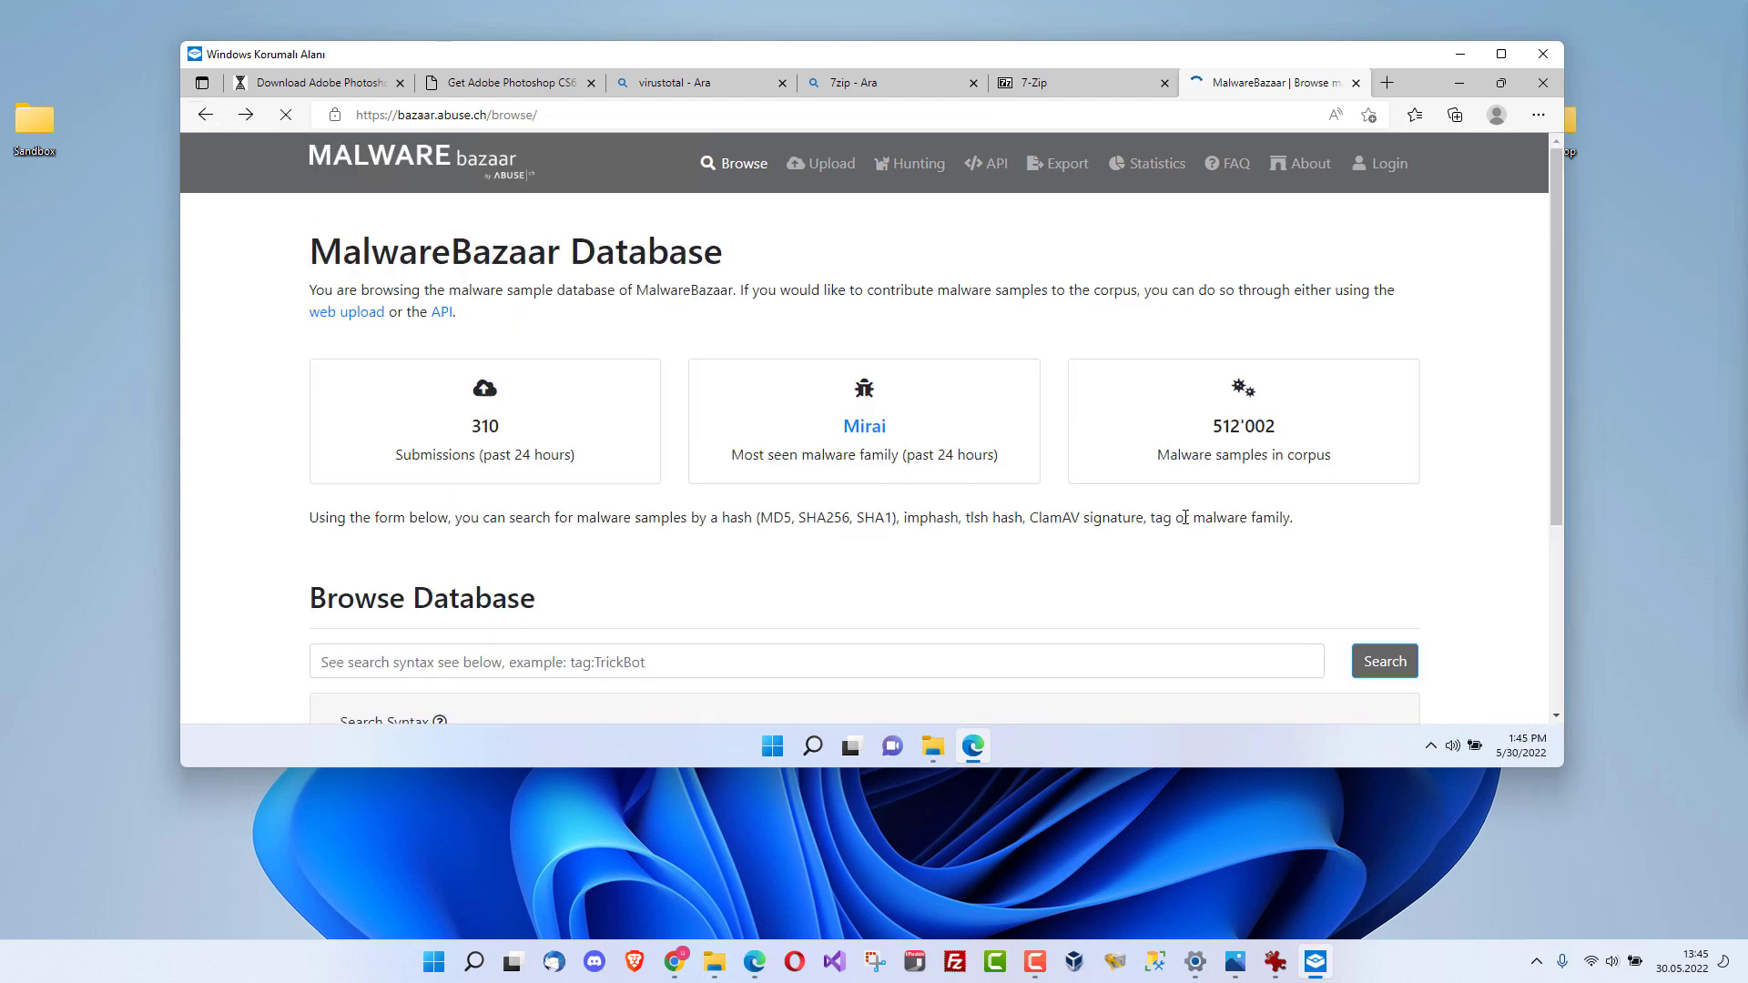
pyautogui.scroll(-10, 993, 460)
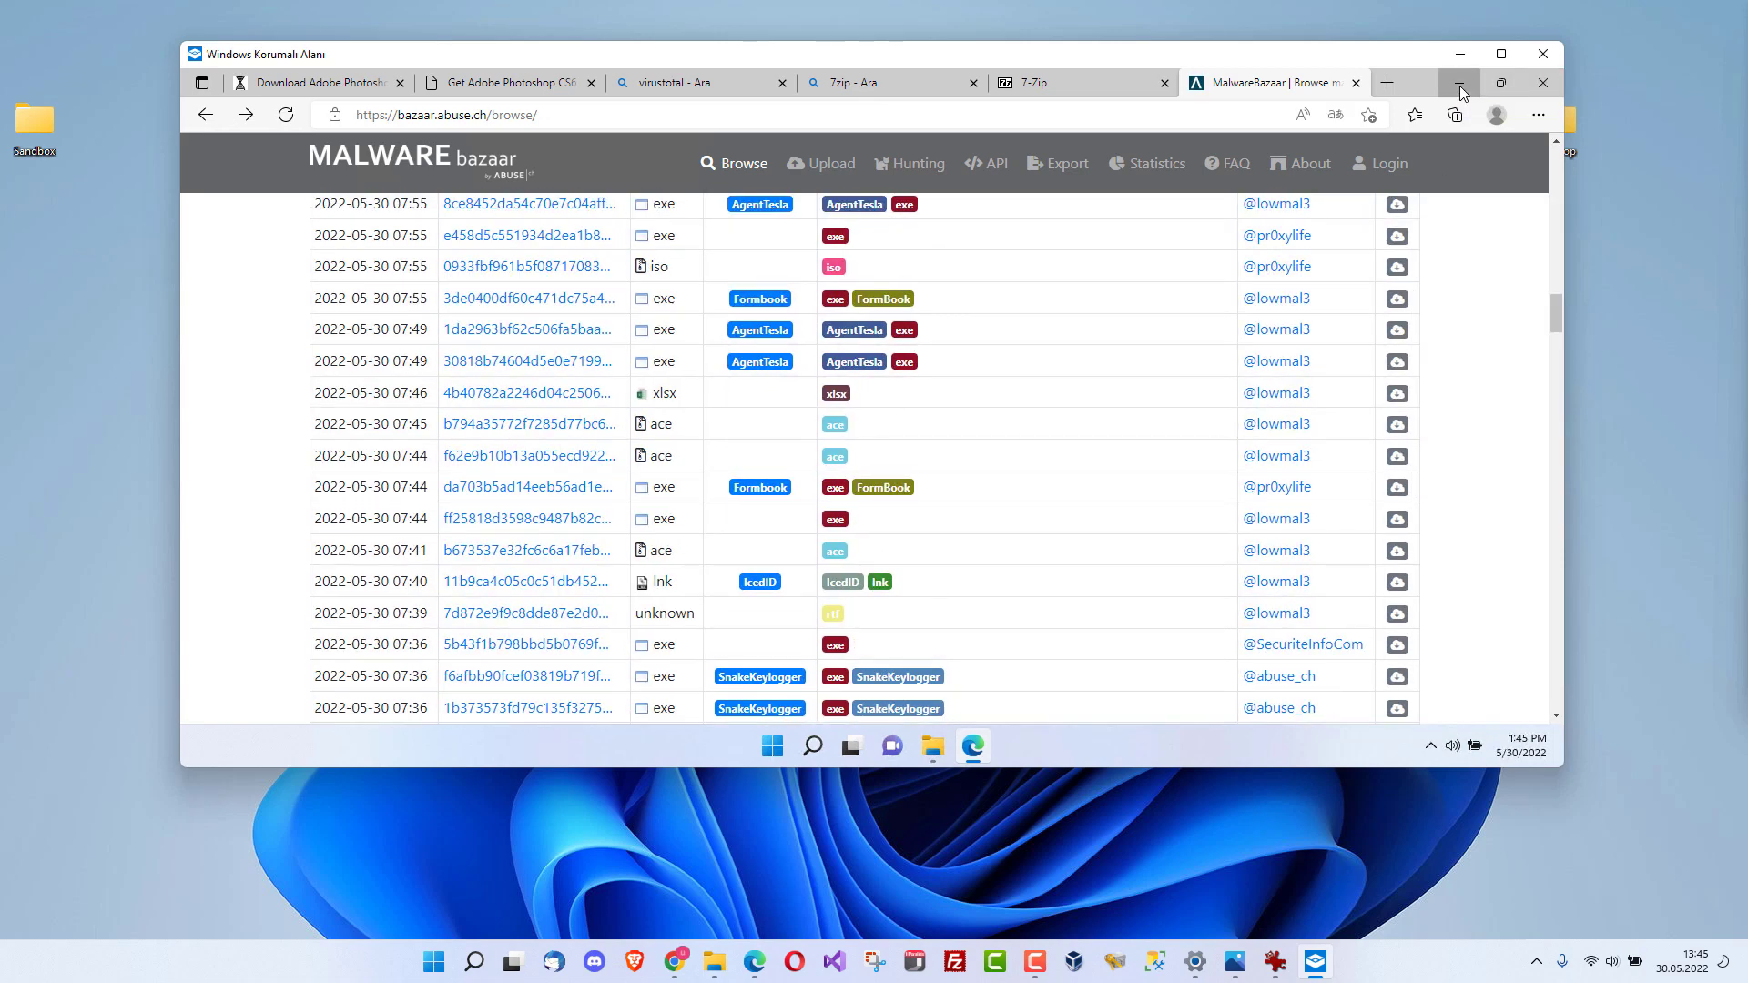
# Minimize the browser and install 7-Zip 21.07 (x64) from the downloaded 7z2107-x64 file into C:\Program Files\7-Zip\.
pyautogui.click(1461, 85)
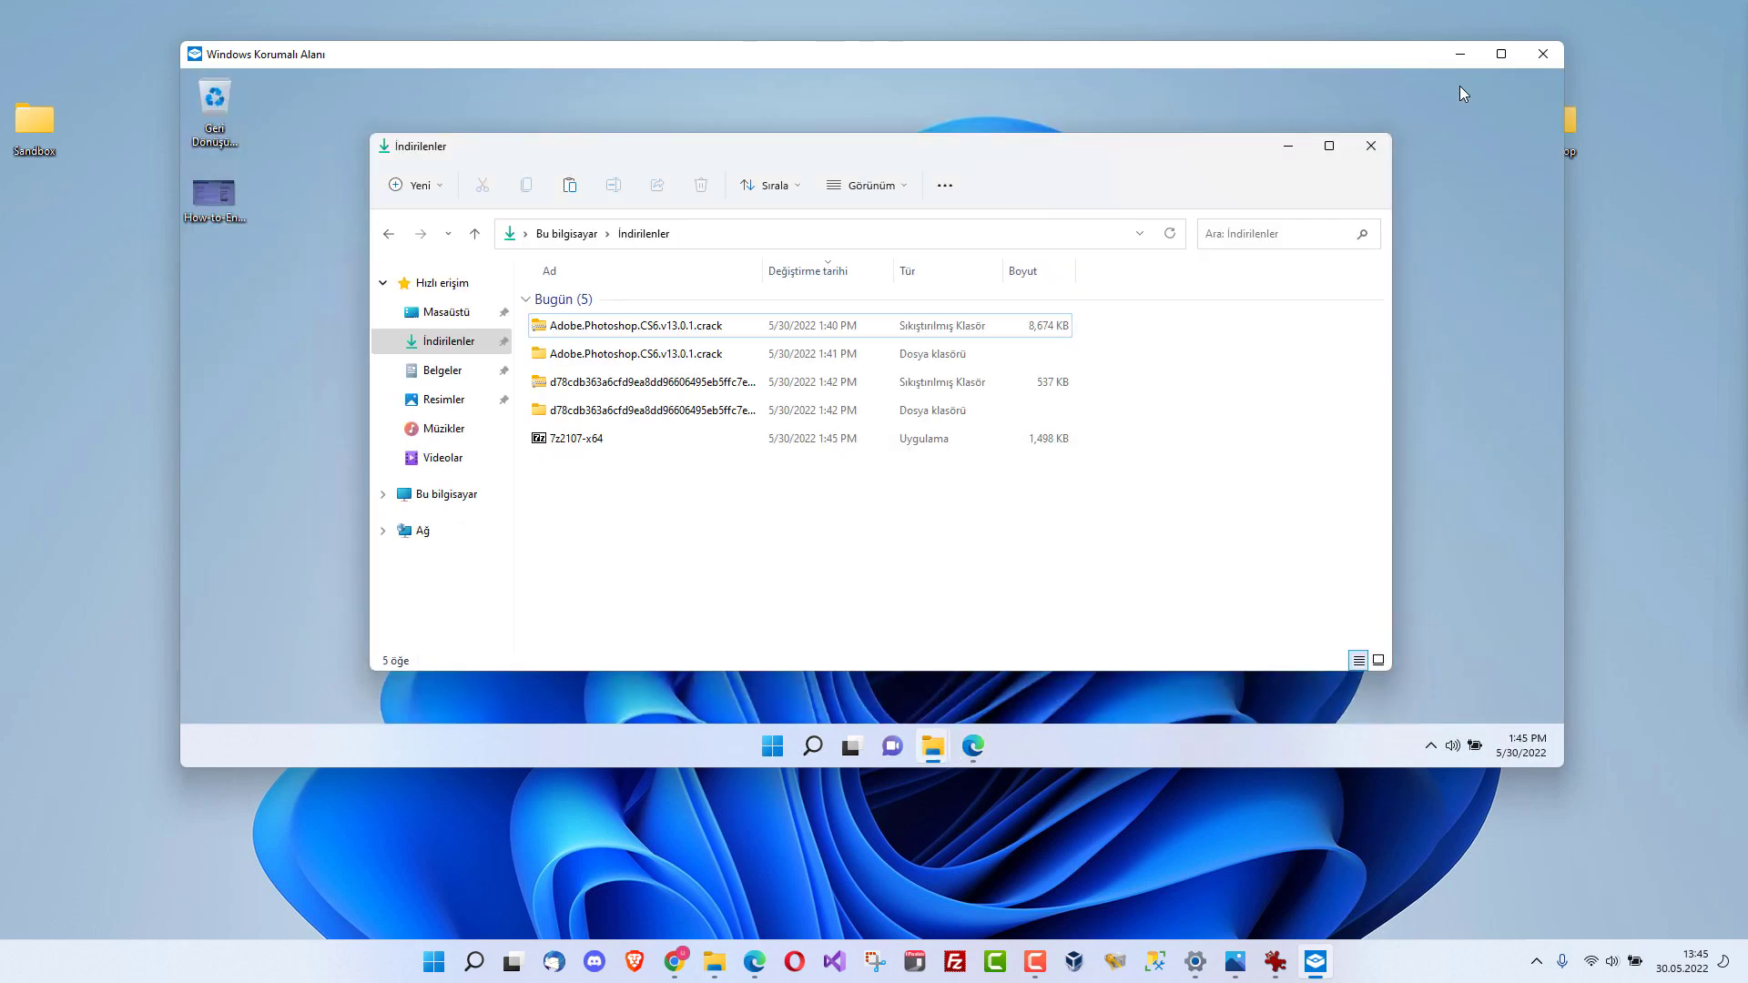
pyautogui.click(561, 440)
pyautogui.doubleClick(561, 440)
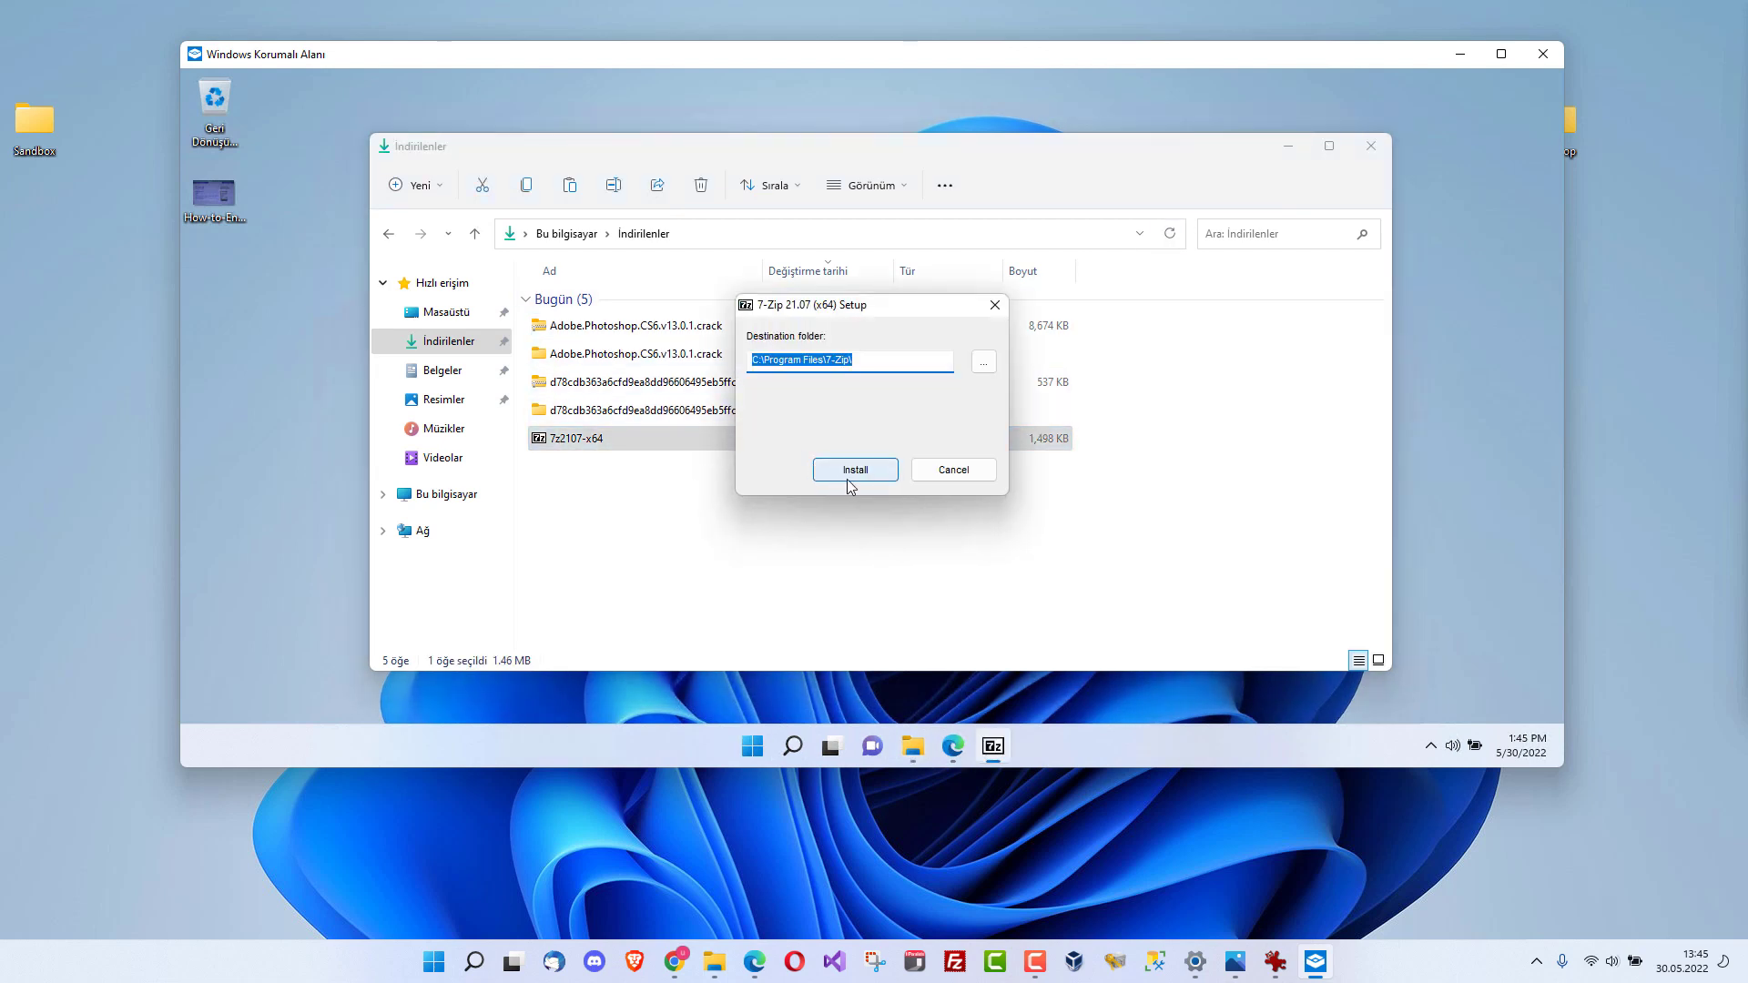
pyautogui.click(848, 477)
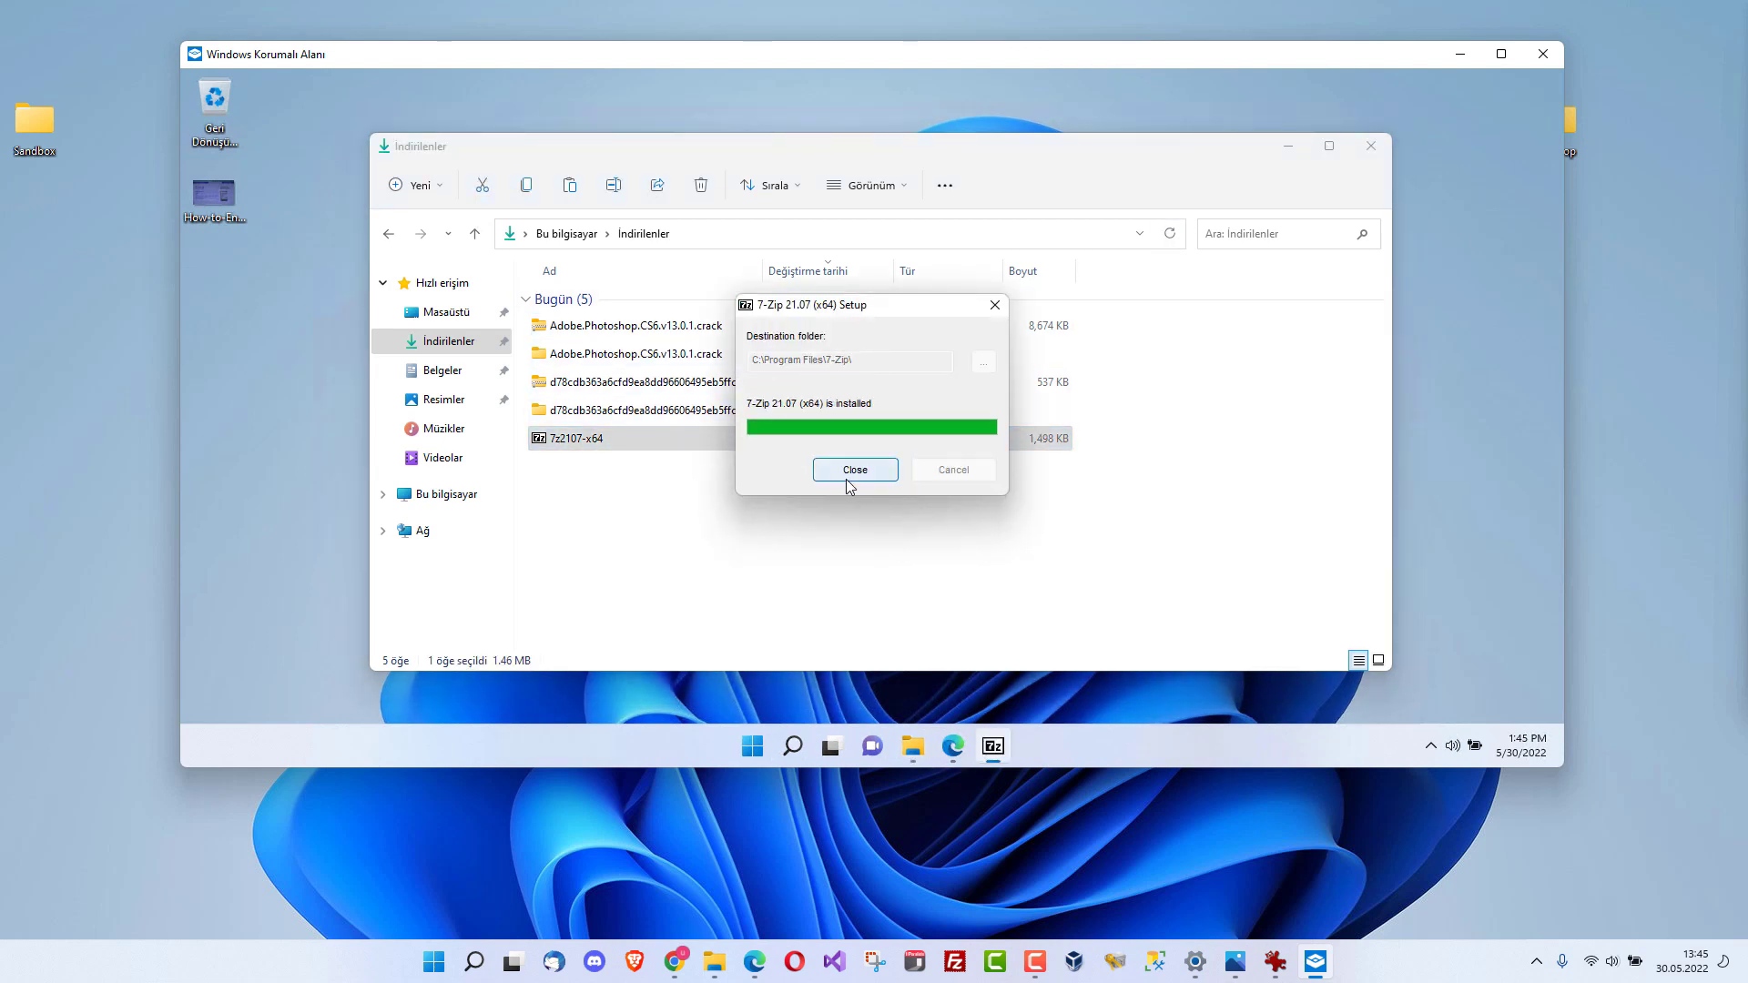
pyautogui.click(855, 470)
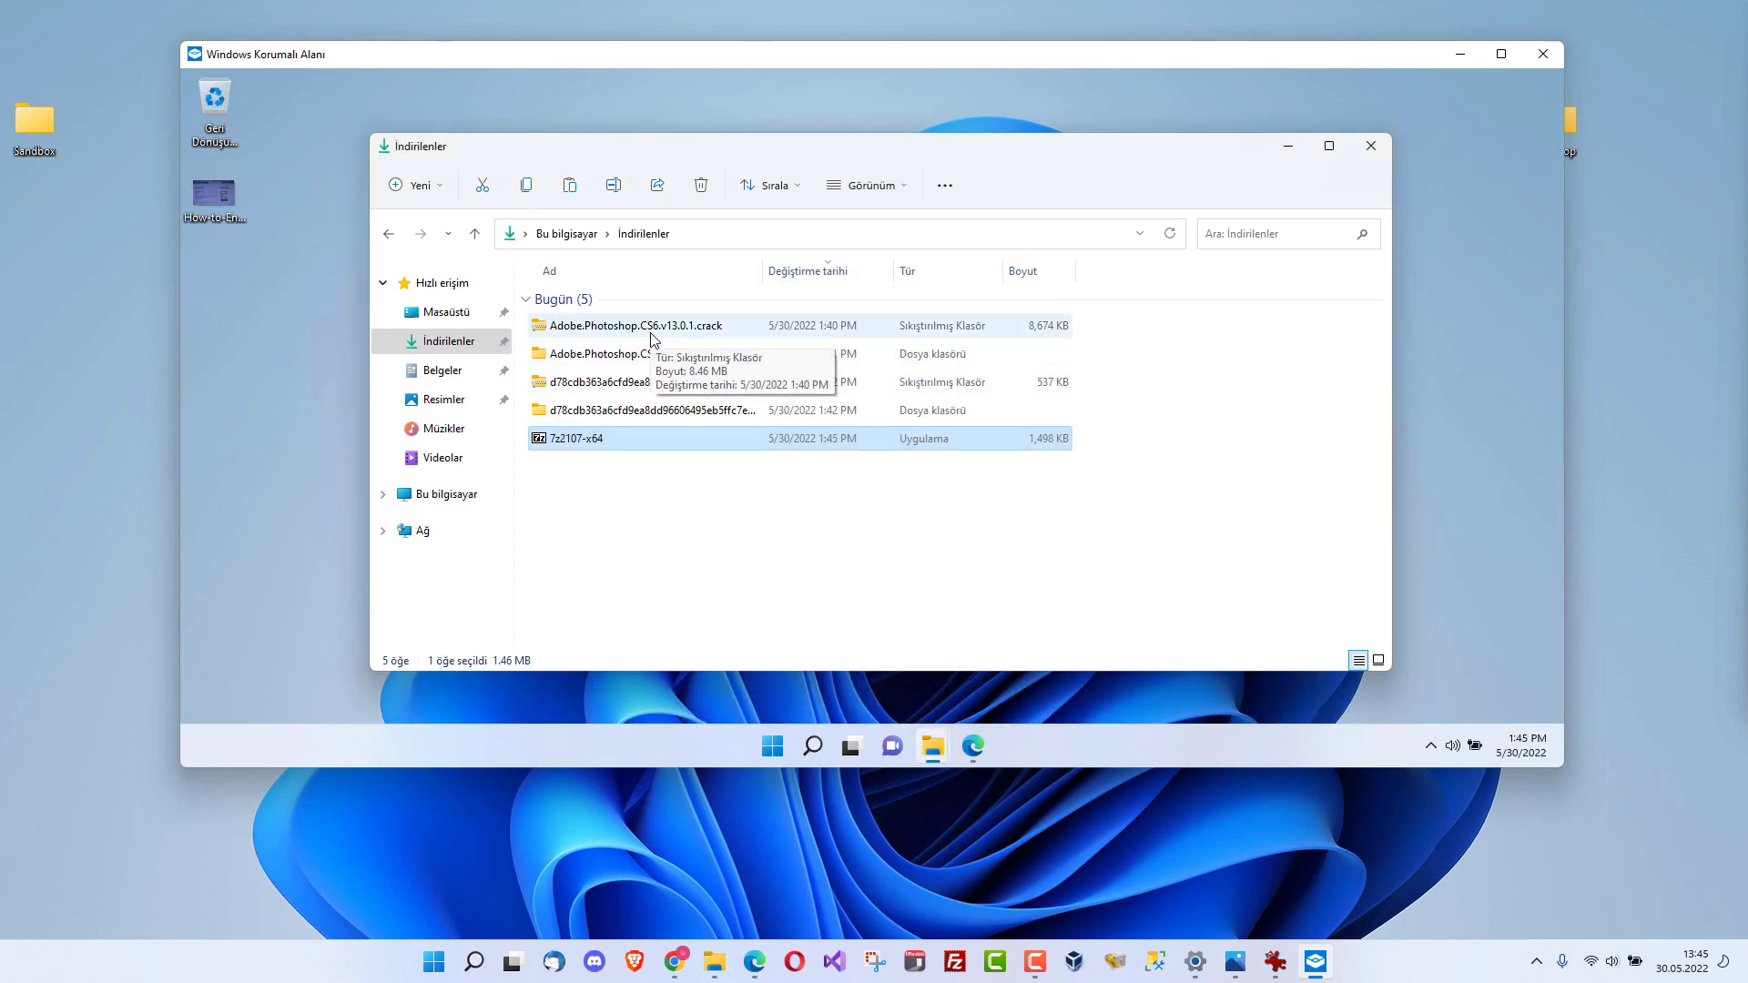
pyautogui.click(655, 390)
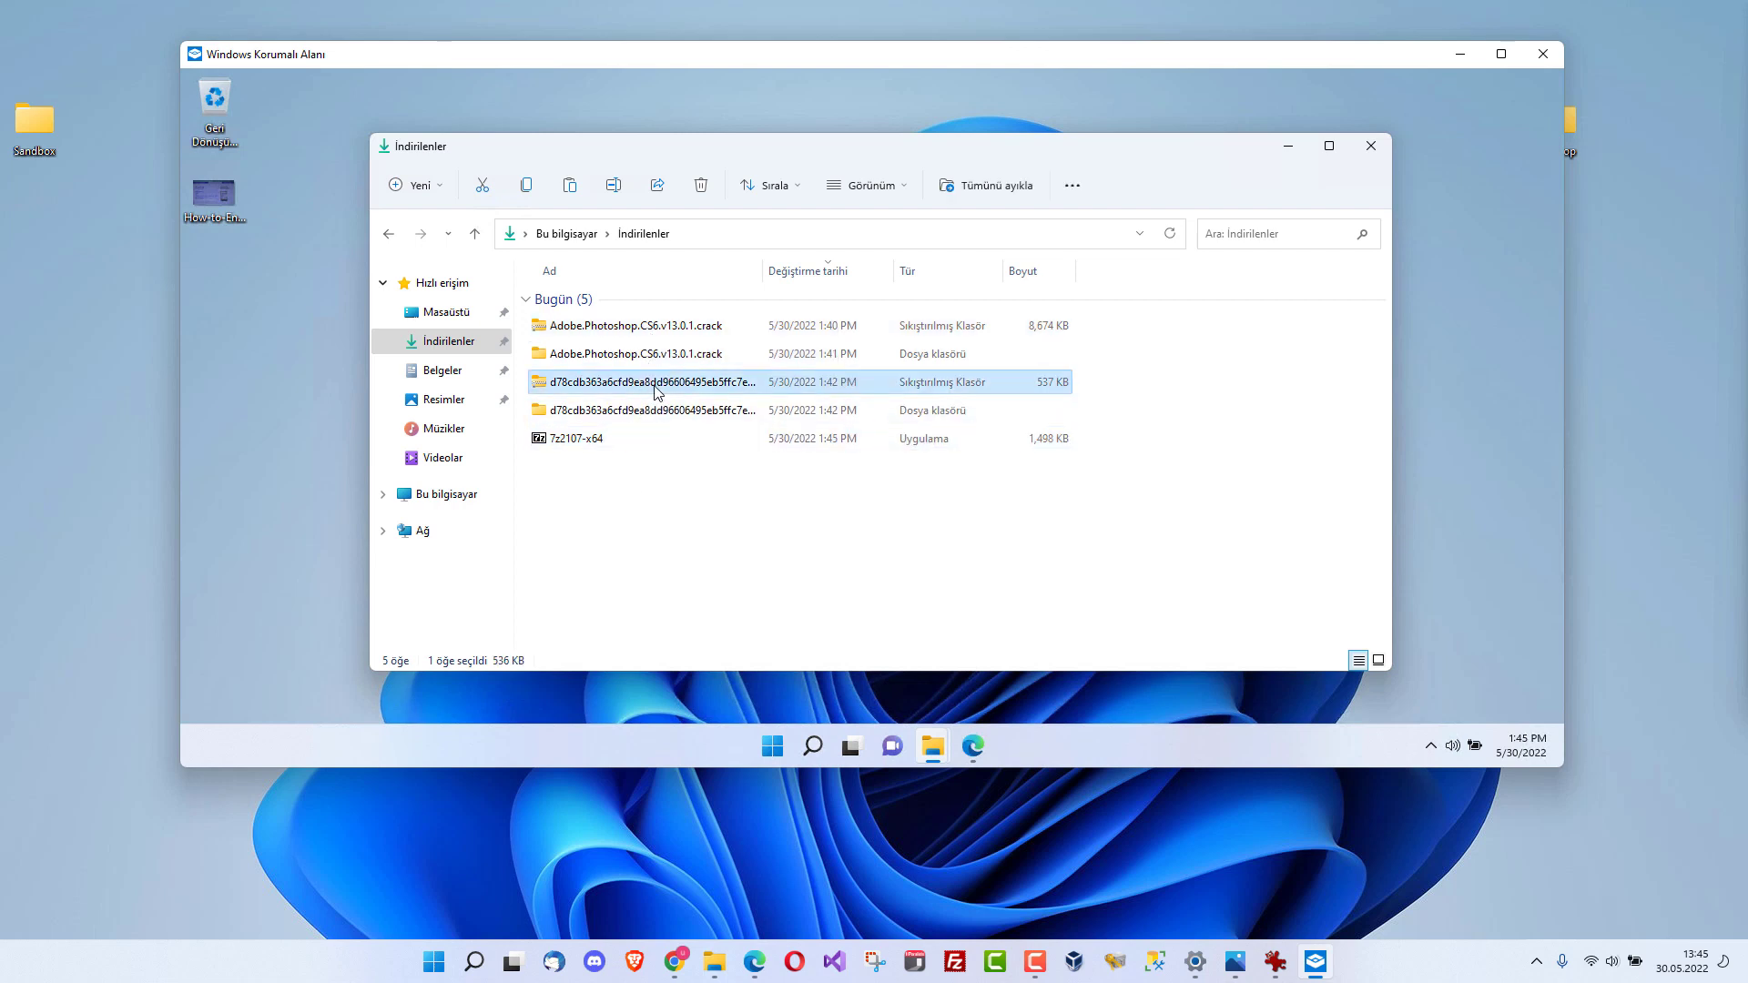
pyautogui.rightClick(655, 389)
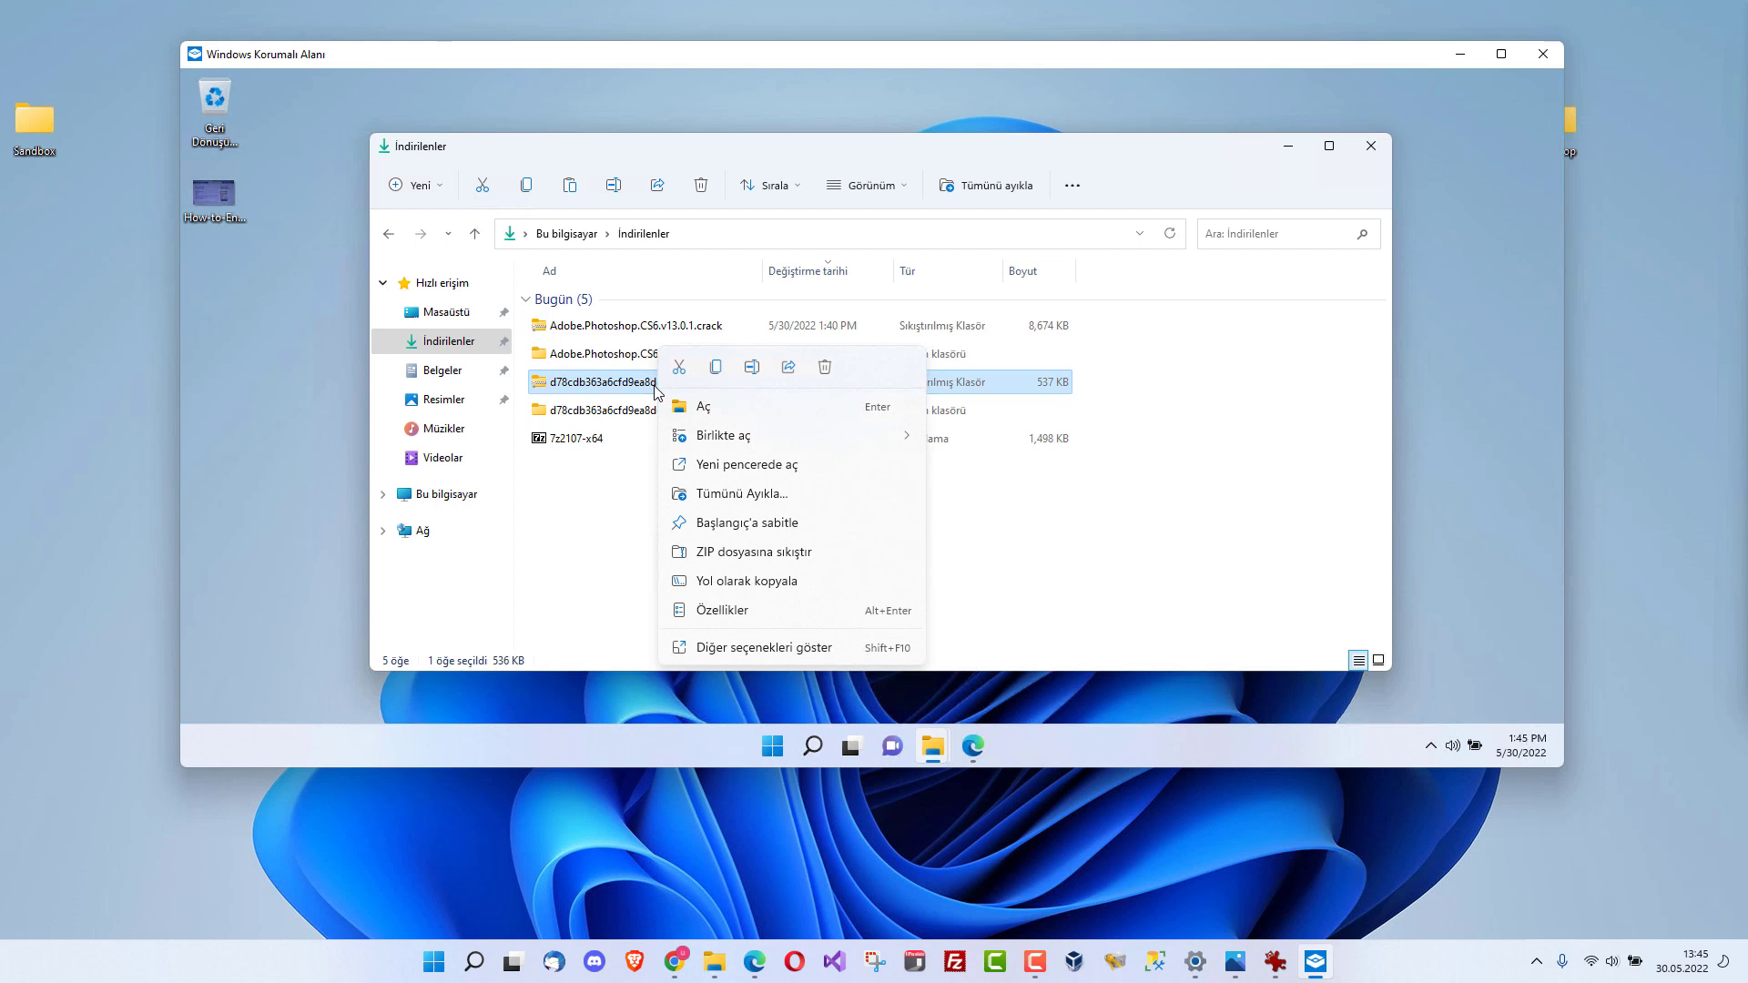
pyautogui.click(713, 494)
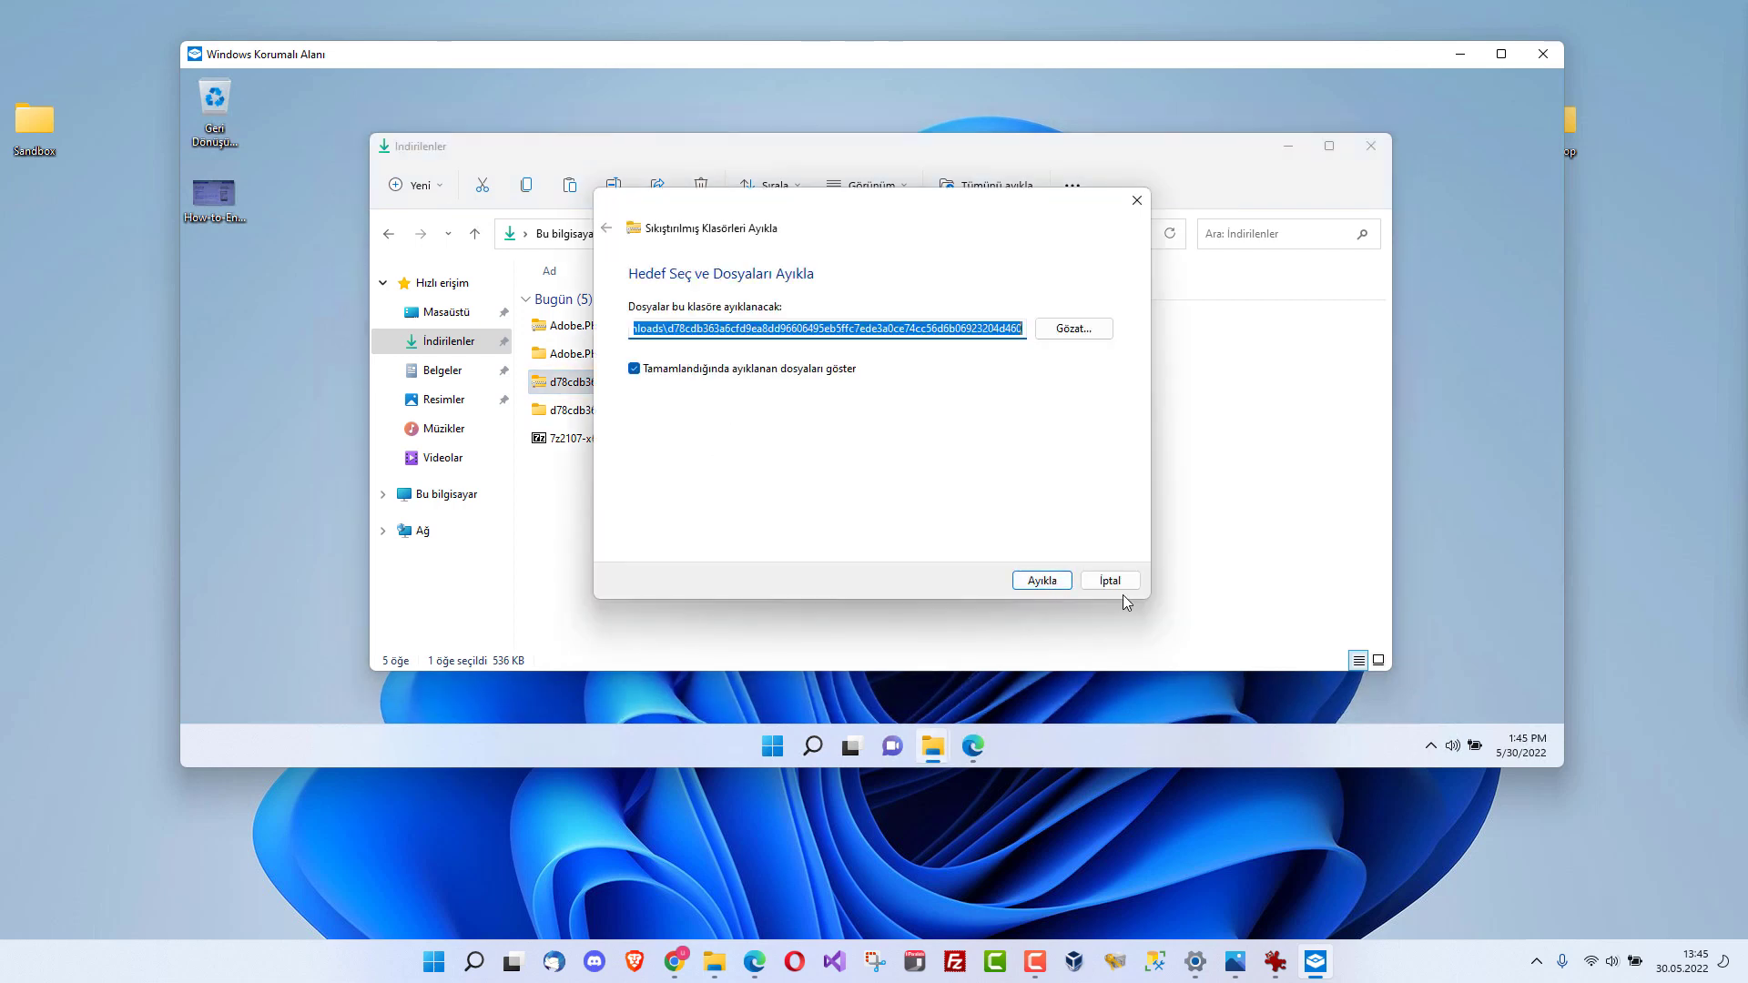
pyautogui.click(1110, 581)
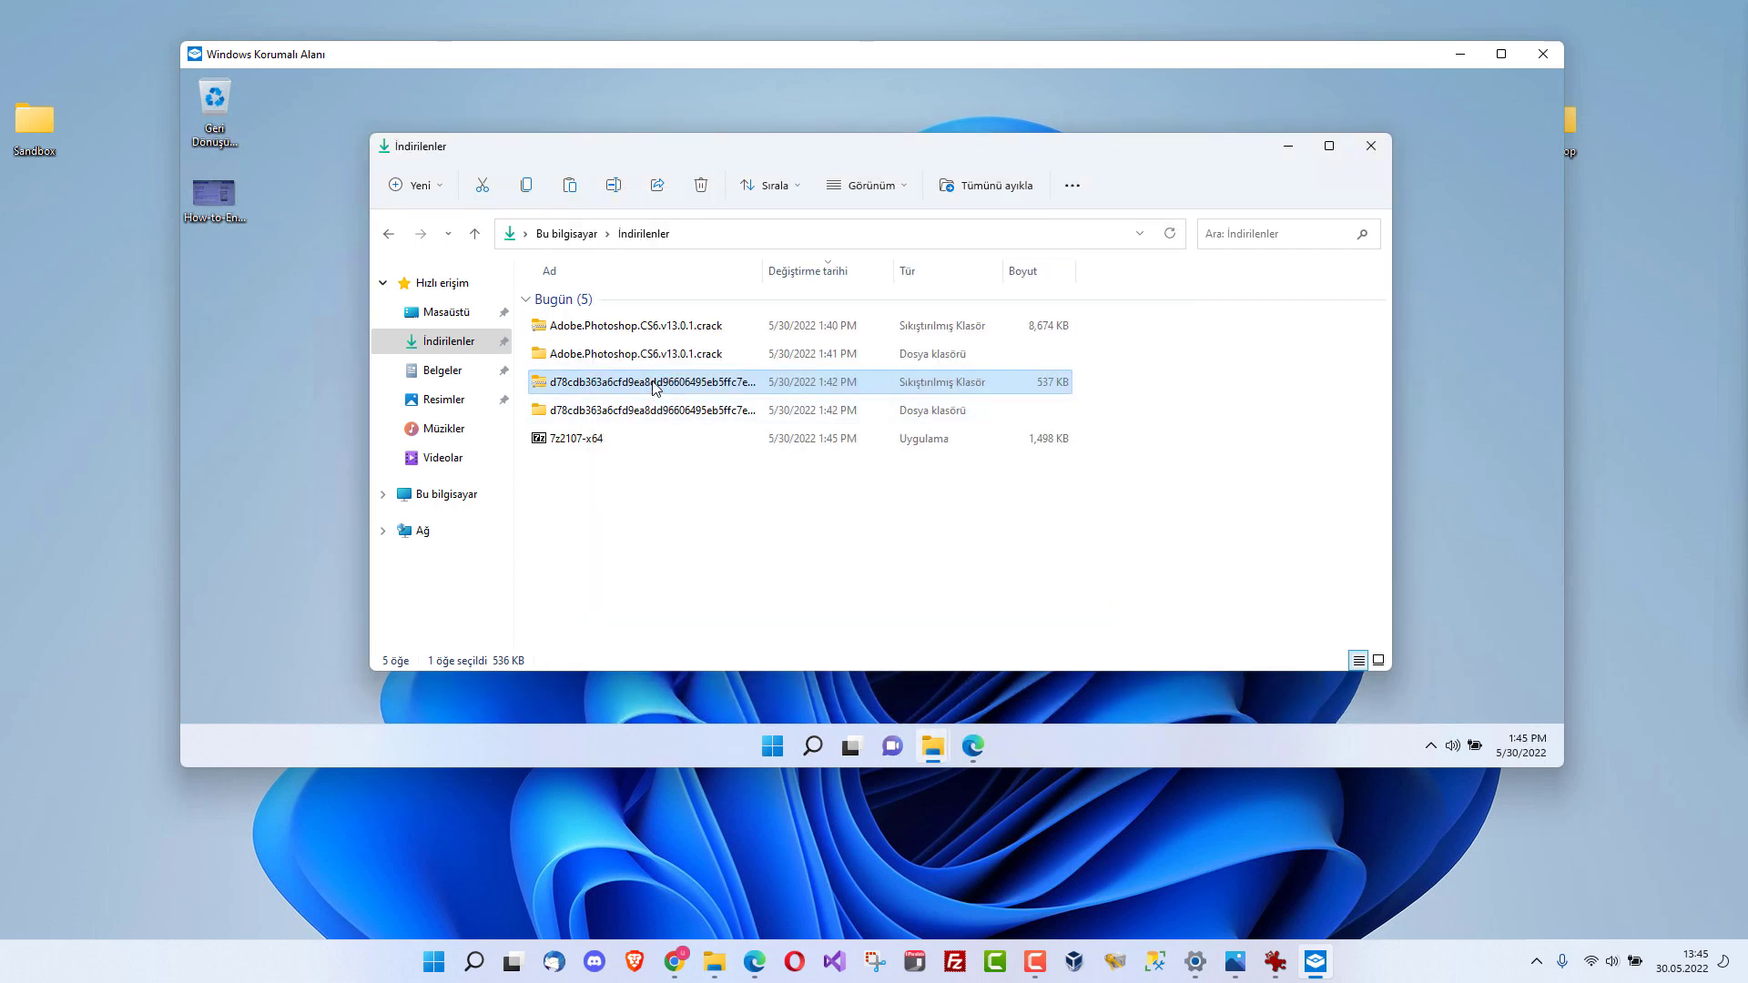
# Extract the d78cdb363a… malware ZIP into the İndirilenler folder with 7-Zip's Extract Here, entering the archive password.
pyautogui.rightClick(655, 390)
pyautogui.click(692, 646)
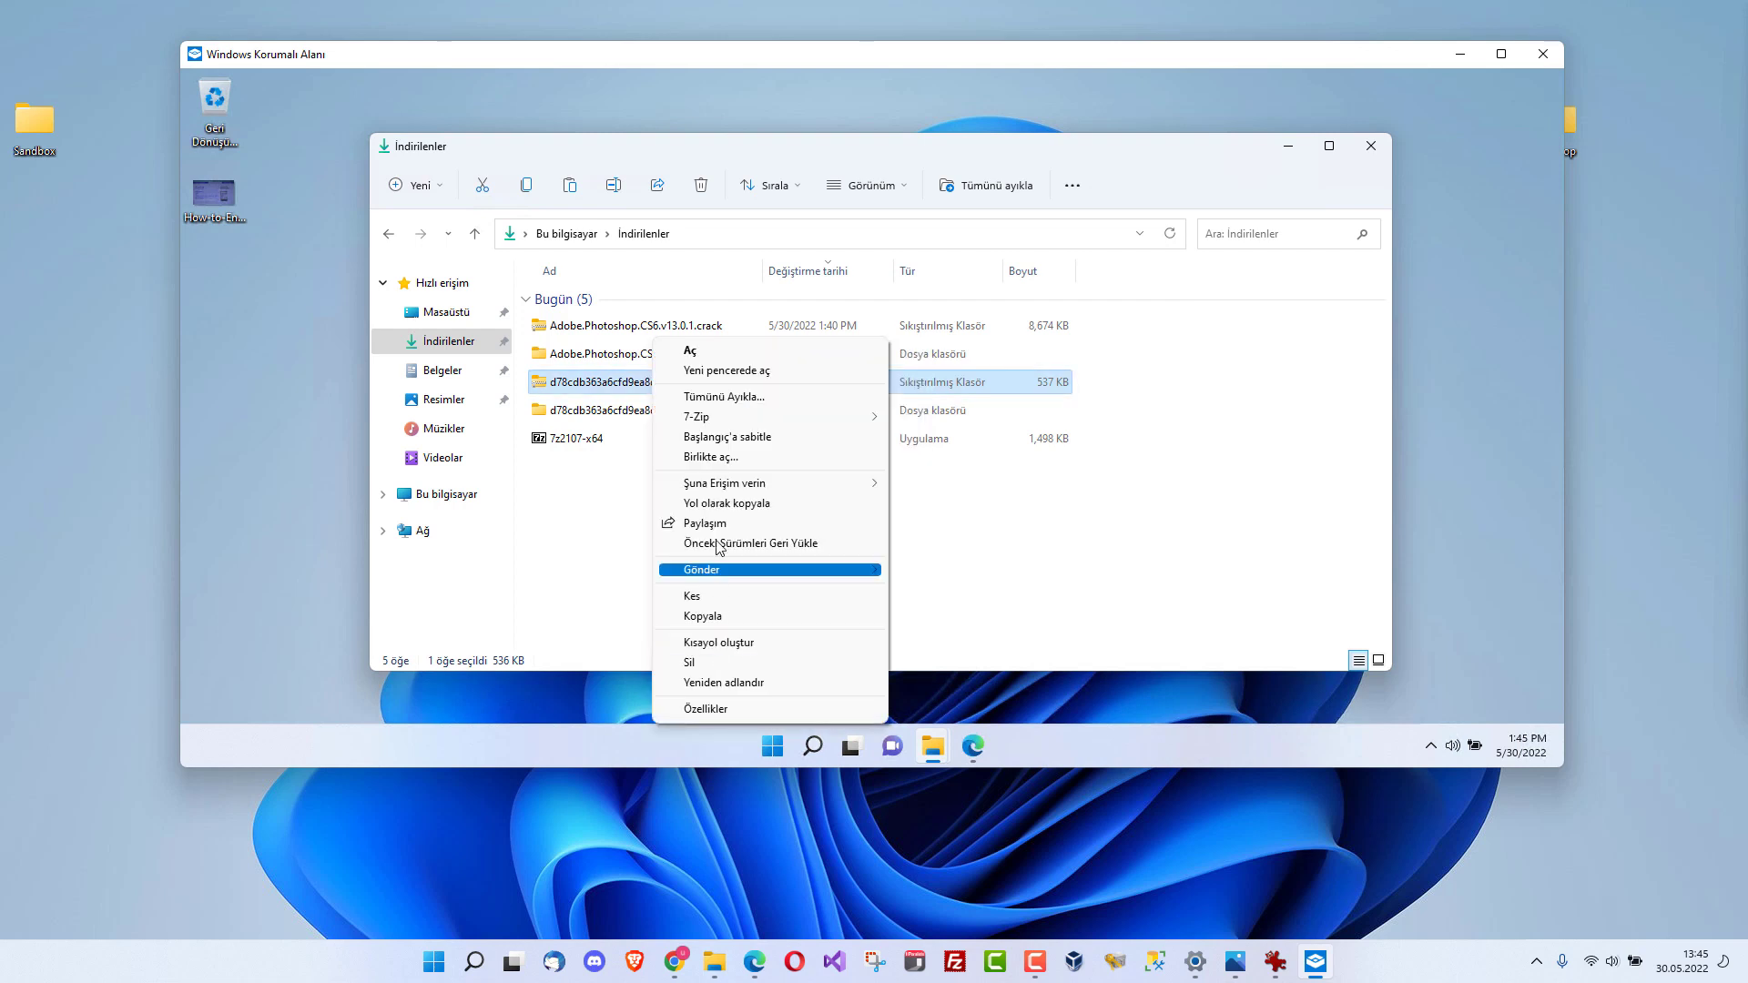
pyautogui.moveTo(717, 419)
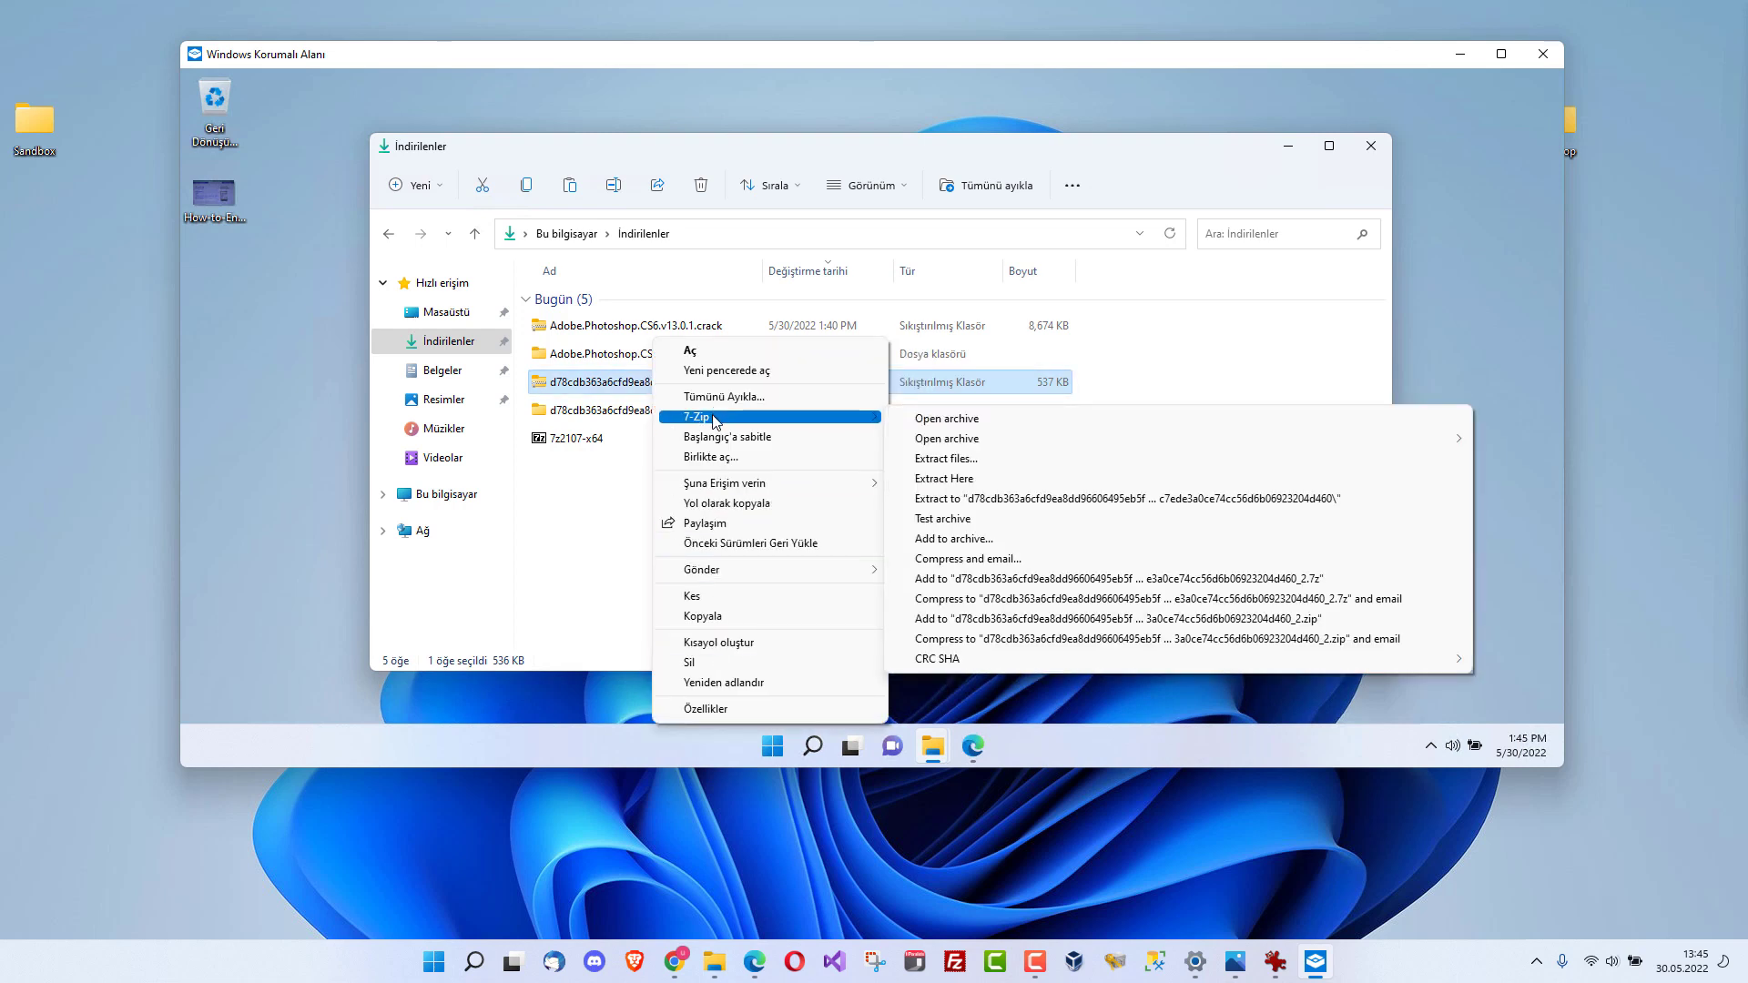
pyautogui.click(973, 482)
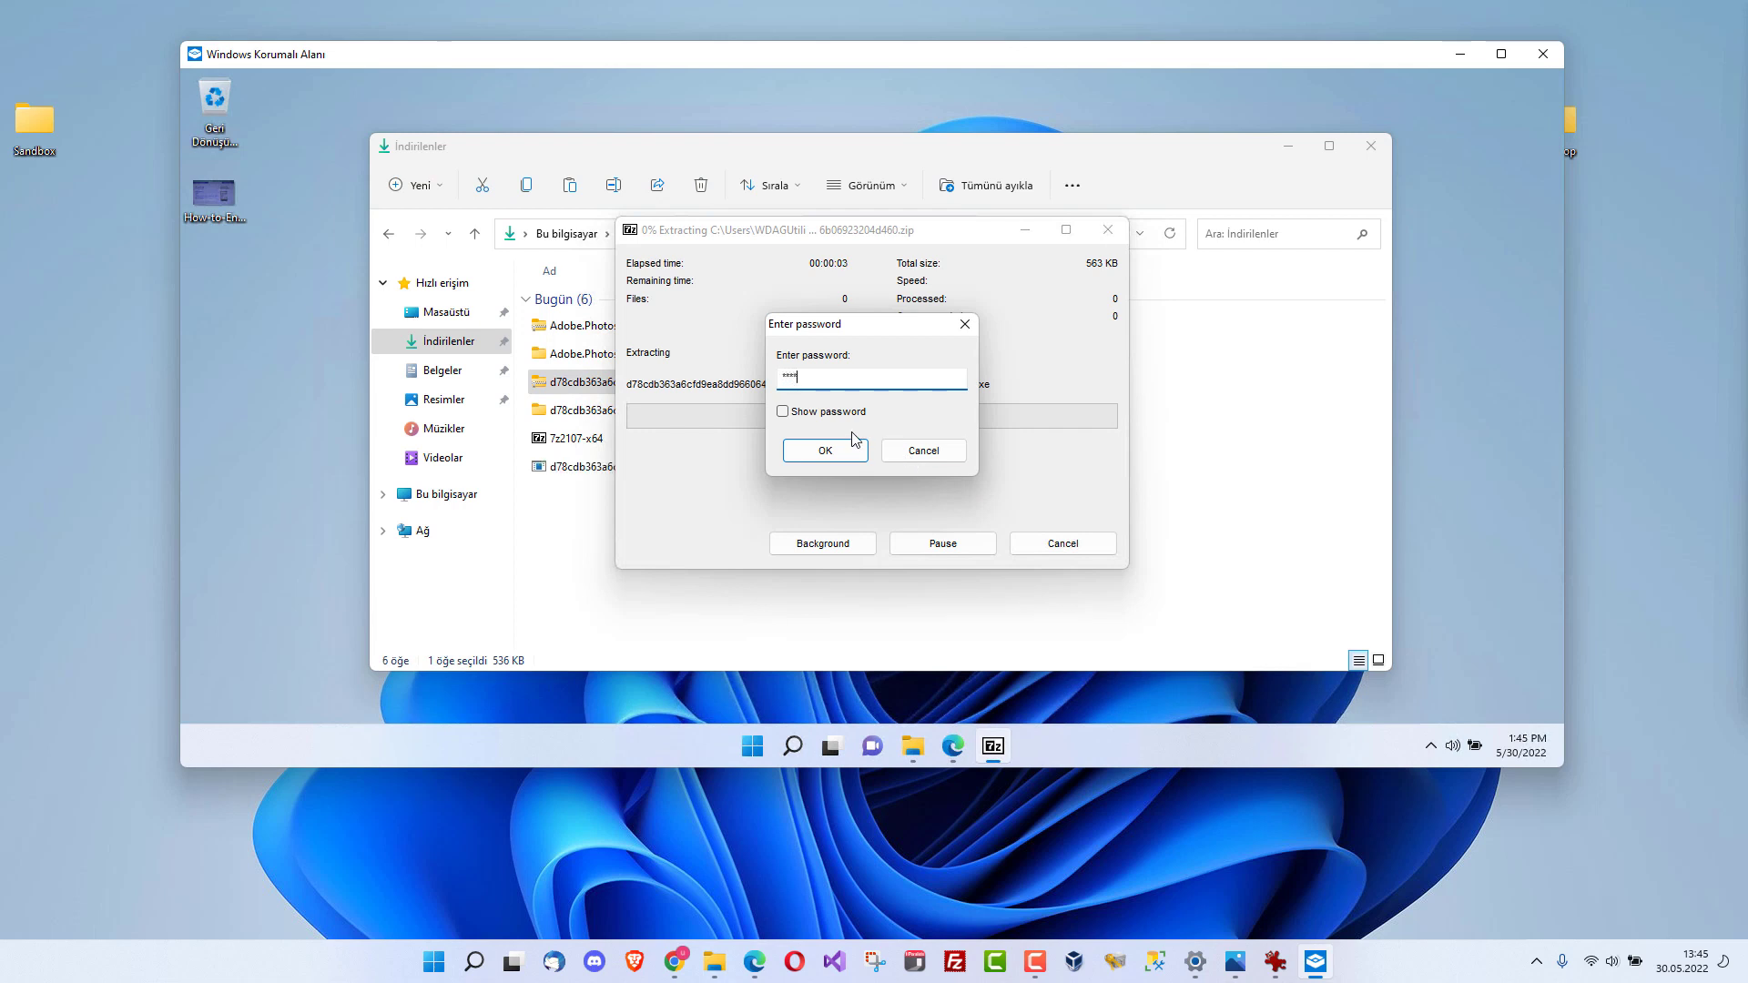
pyautogui.write('infected')
pyautogui.click(842, 413)
pyautogui.click(843, 450)
# Select the extracted d78cdb363a… application and widen the Ad column to fit the full file names.
pyautogui.click(637, 410)
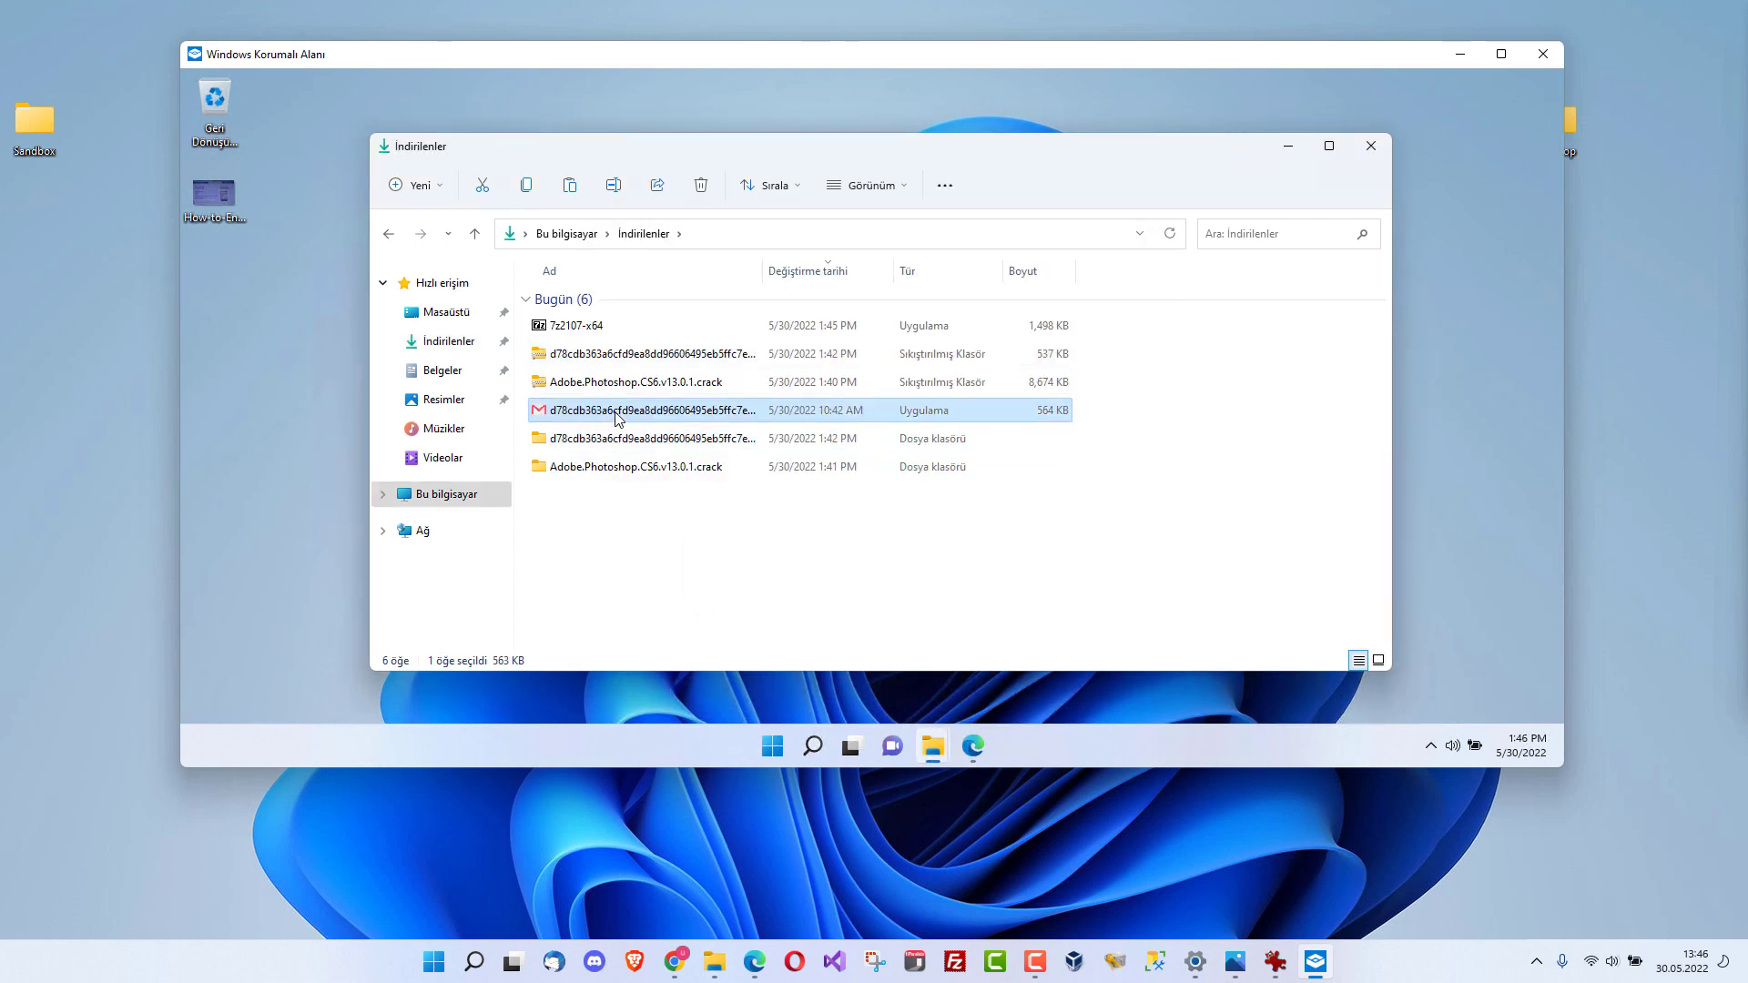
pyautogui.moveTo(762, 278); pyautogui.dragTo(1020, 278)
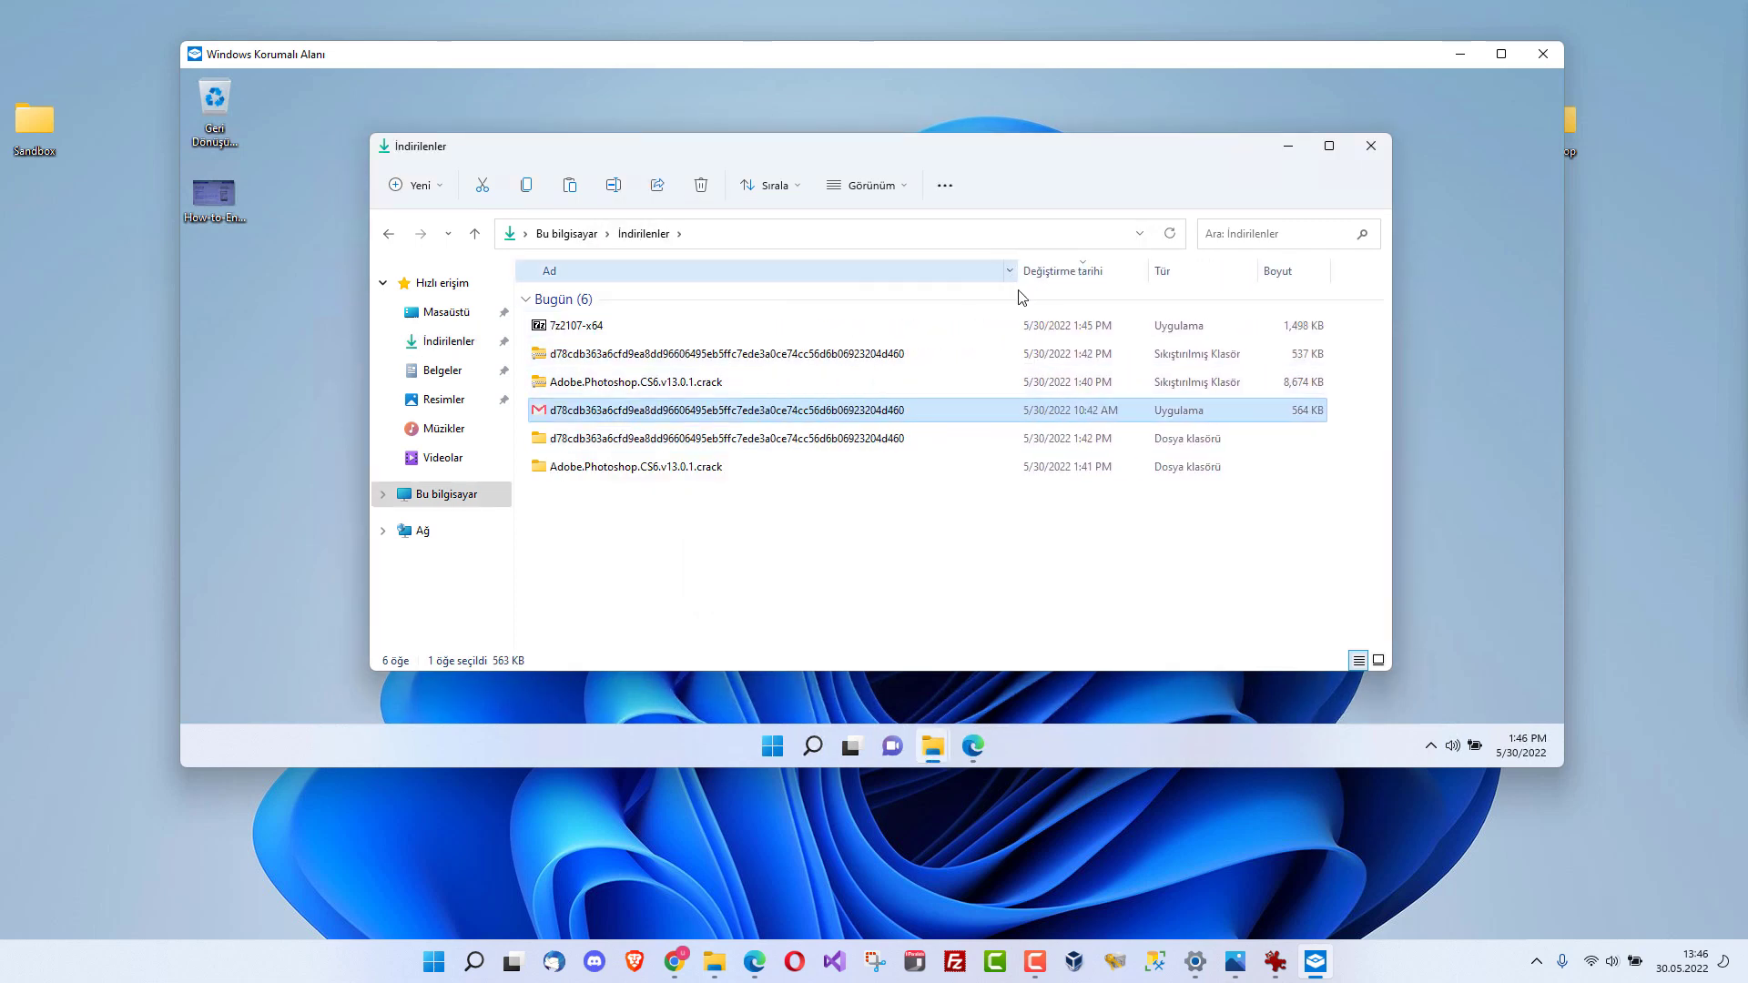
pyautogui.moveTo(687, 414)
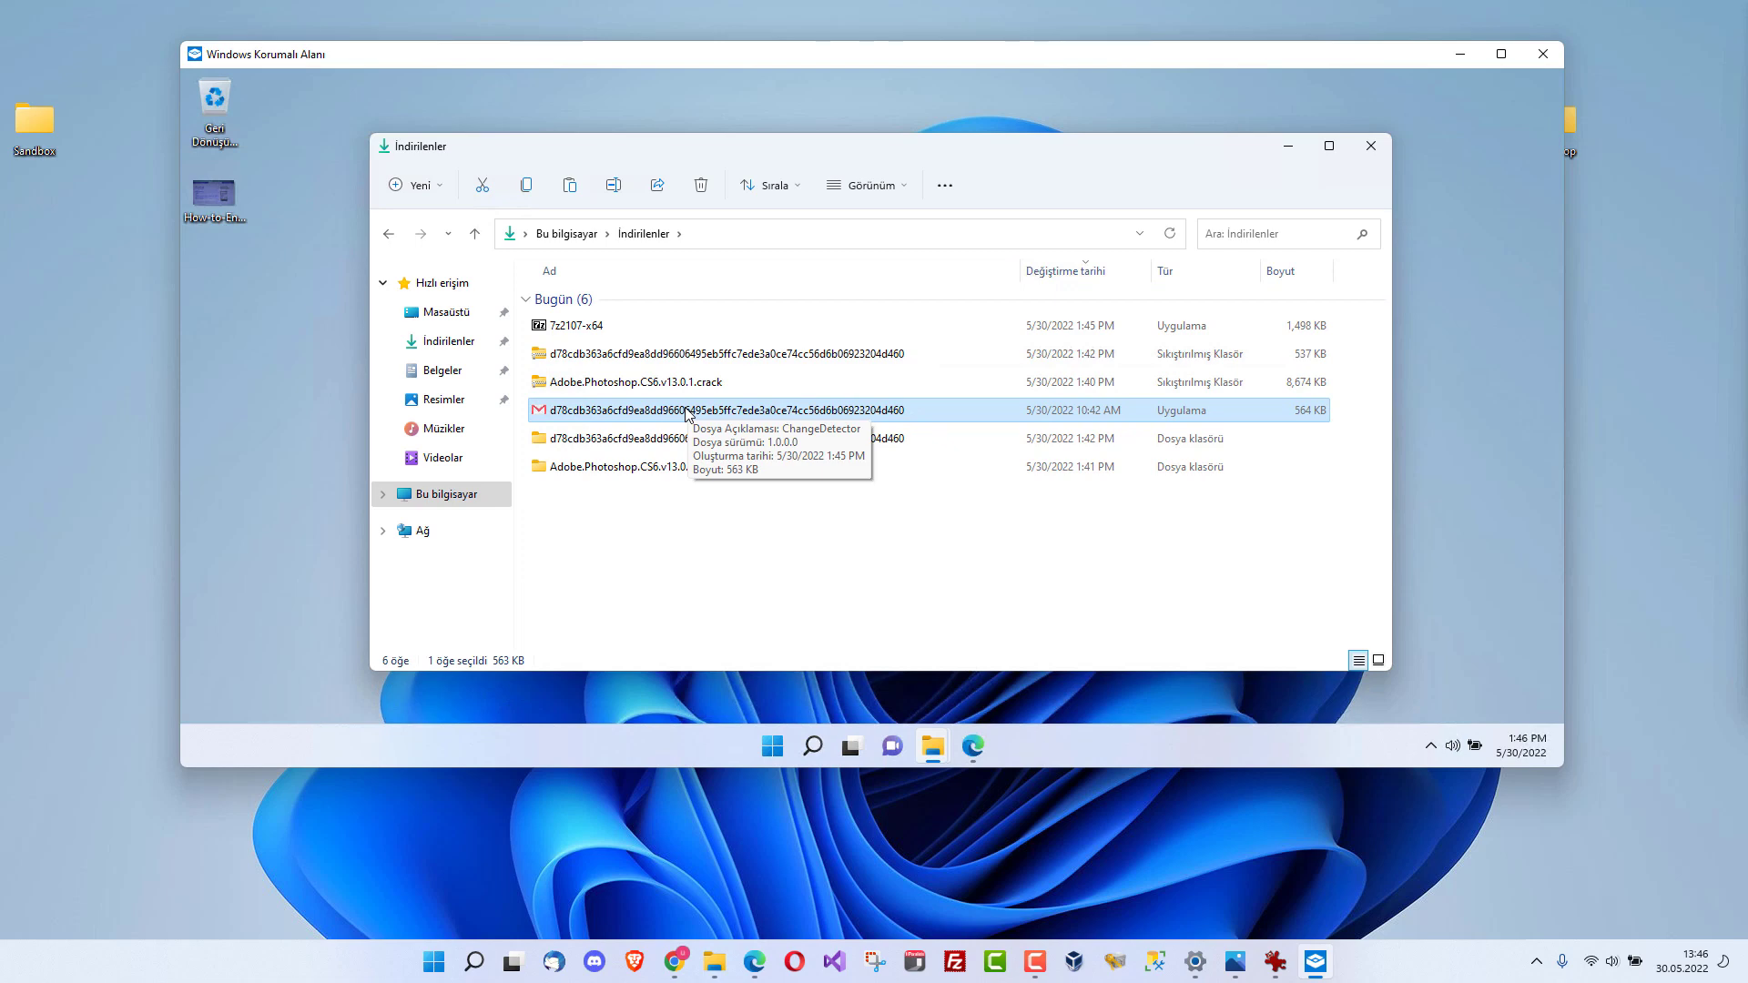
# Open VirusTotal from the browser's virustotal search results and upload the extracted d78cdb363a… application from the İndirilenler folder.
pyautogui.click(971, 744)
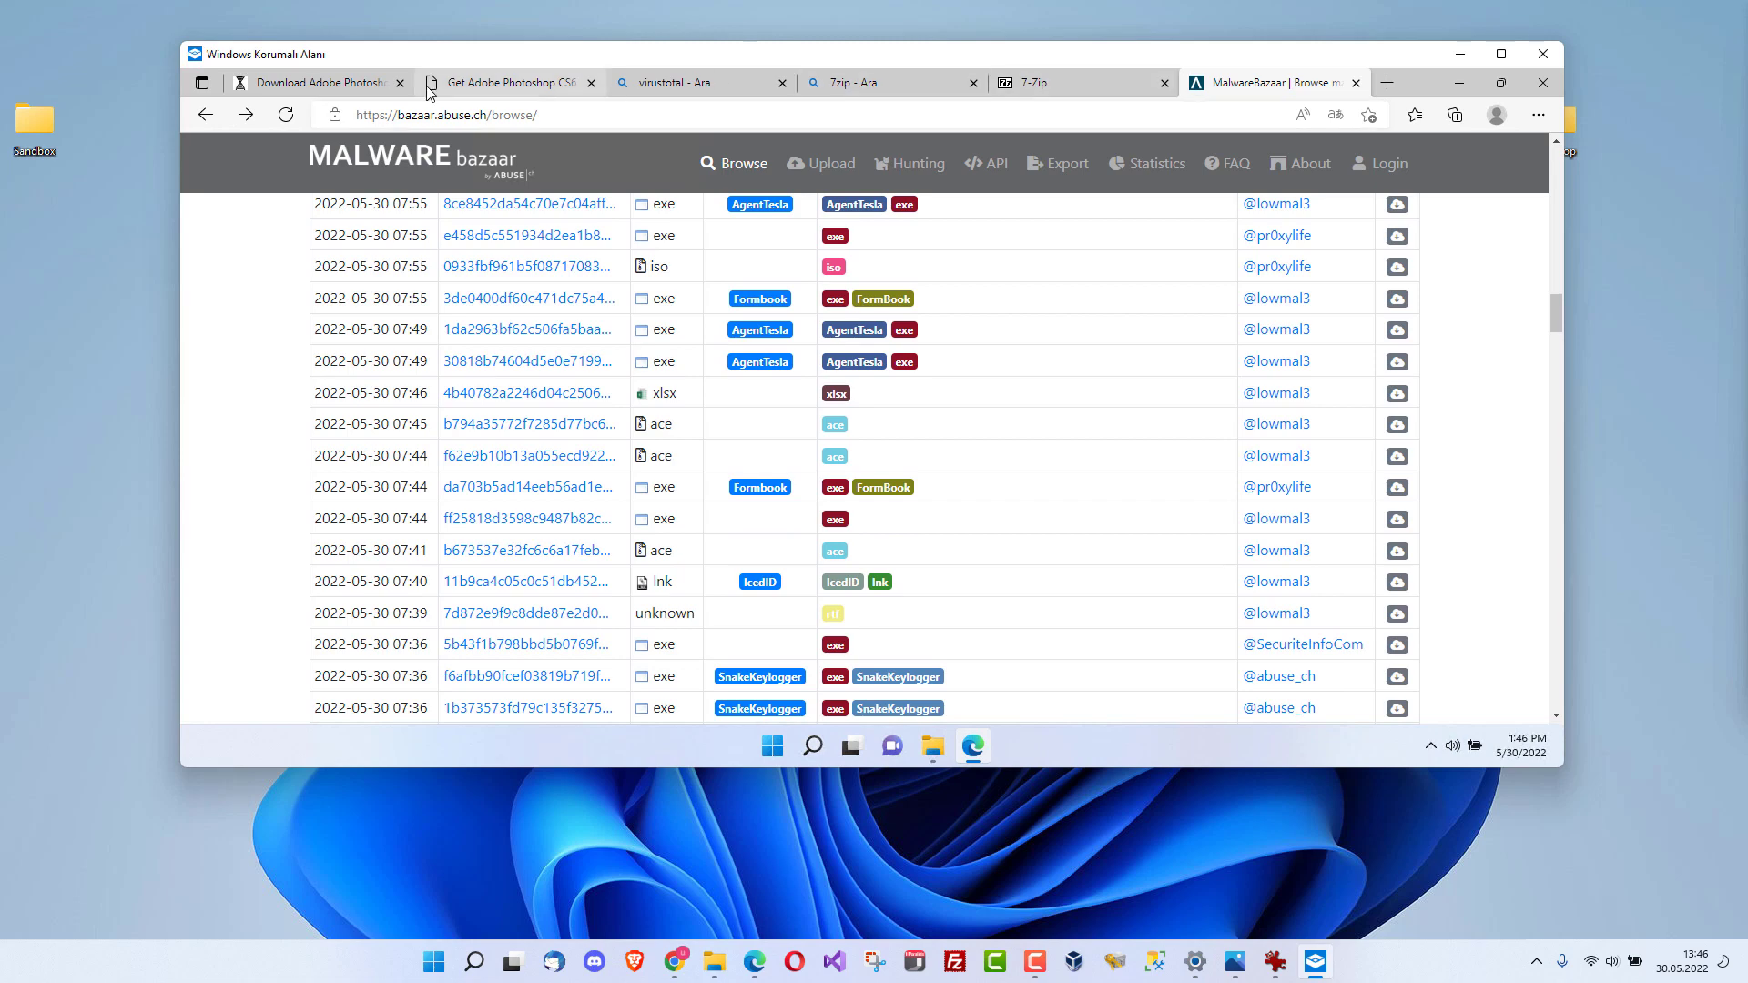
pyautogui.click(715, 84)
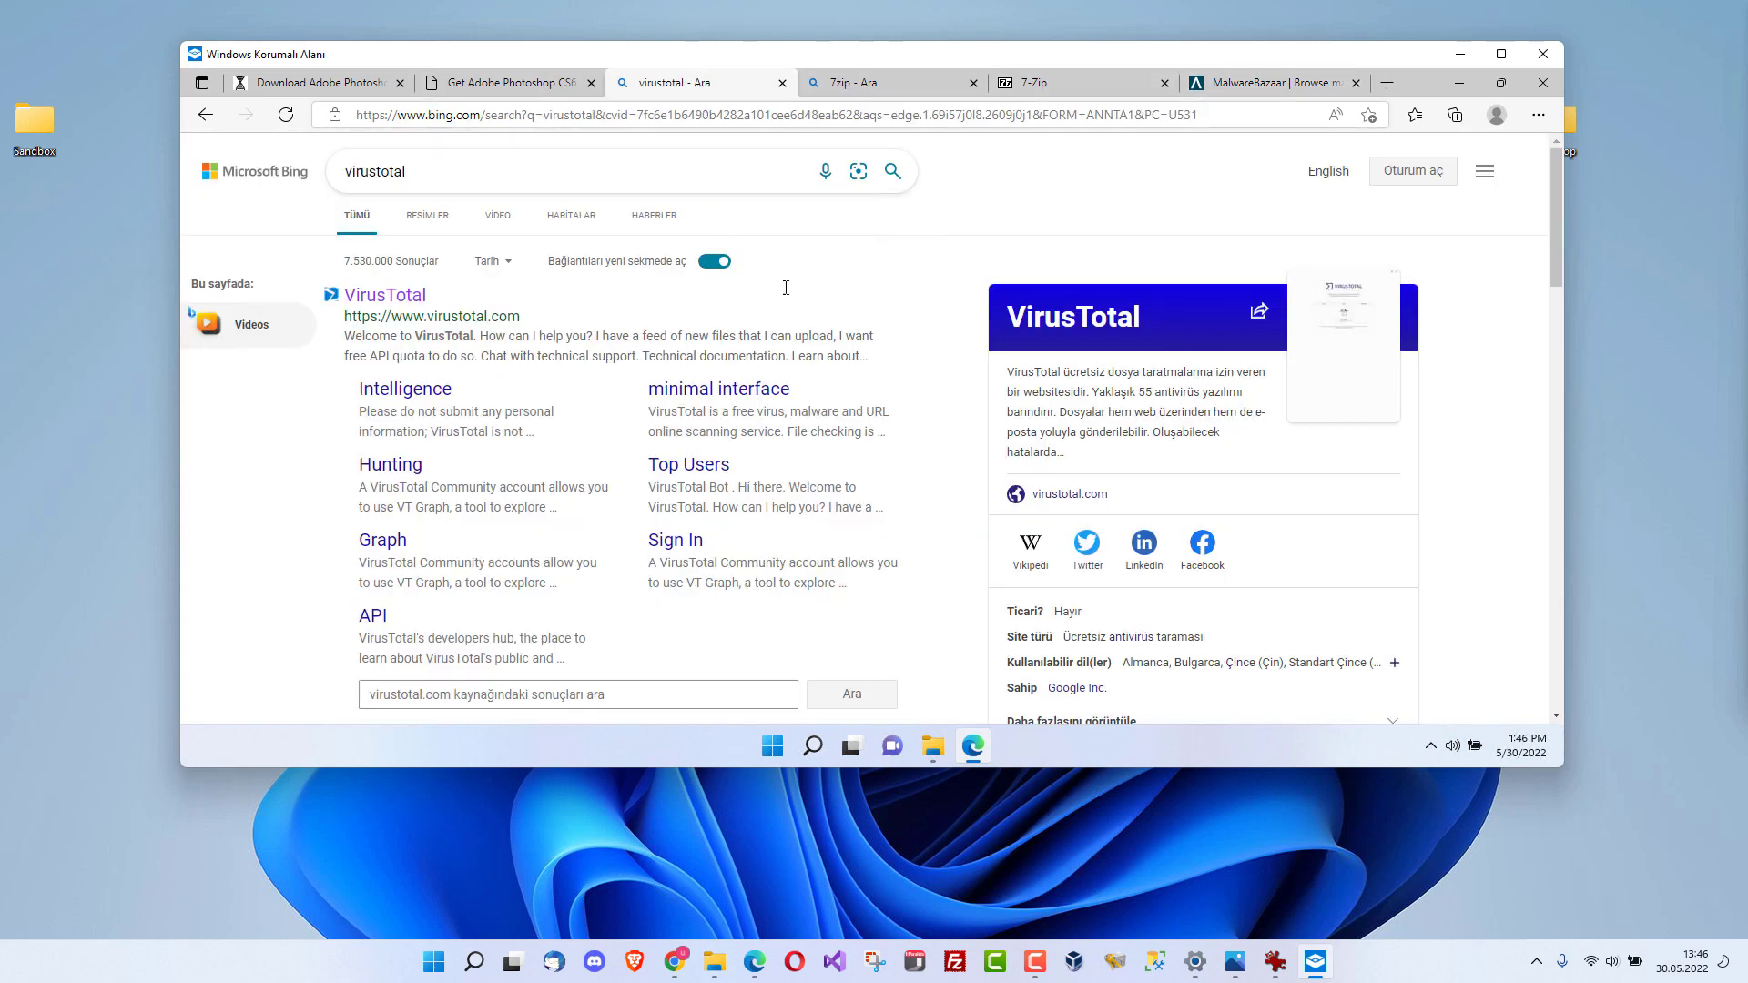
pyautogui.click(406, 305)
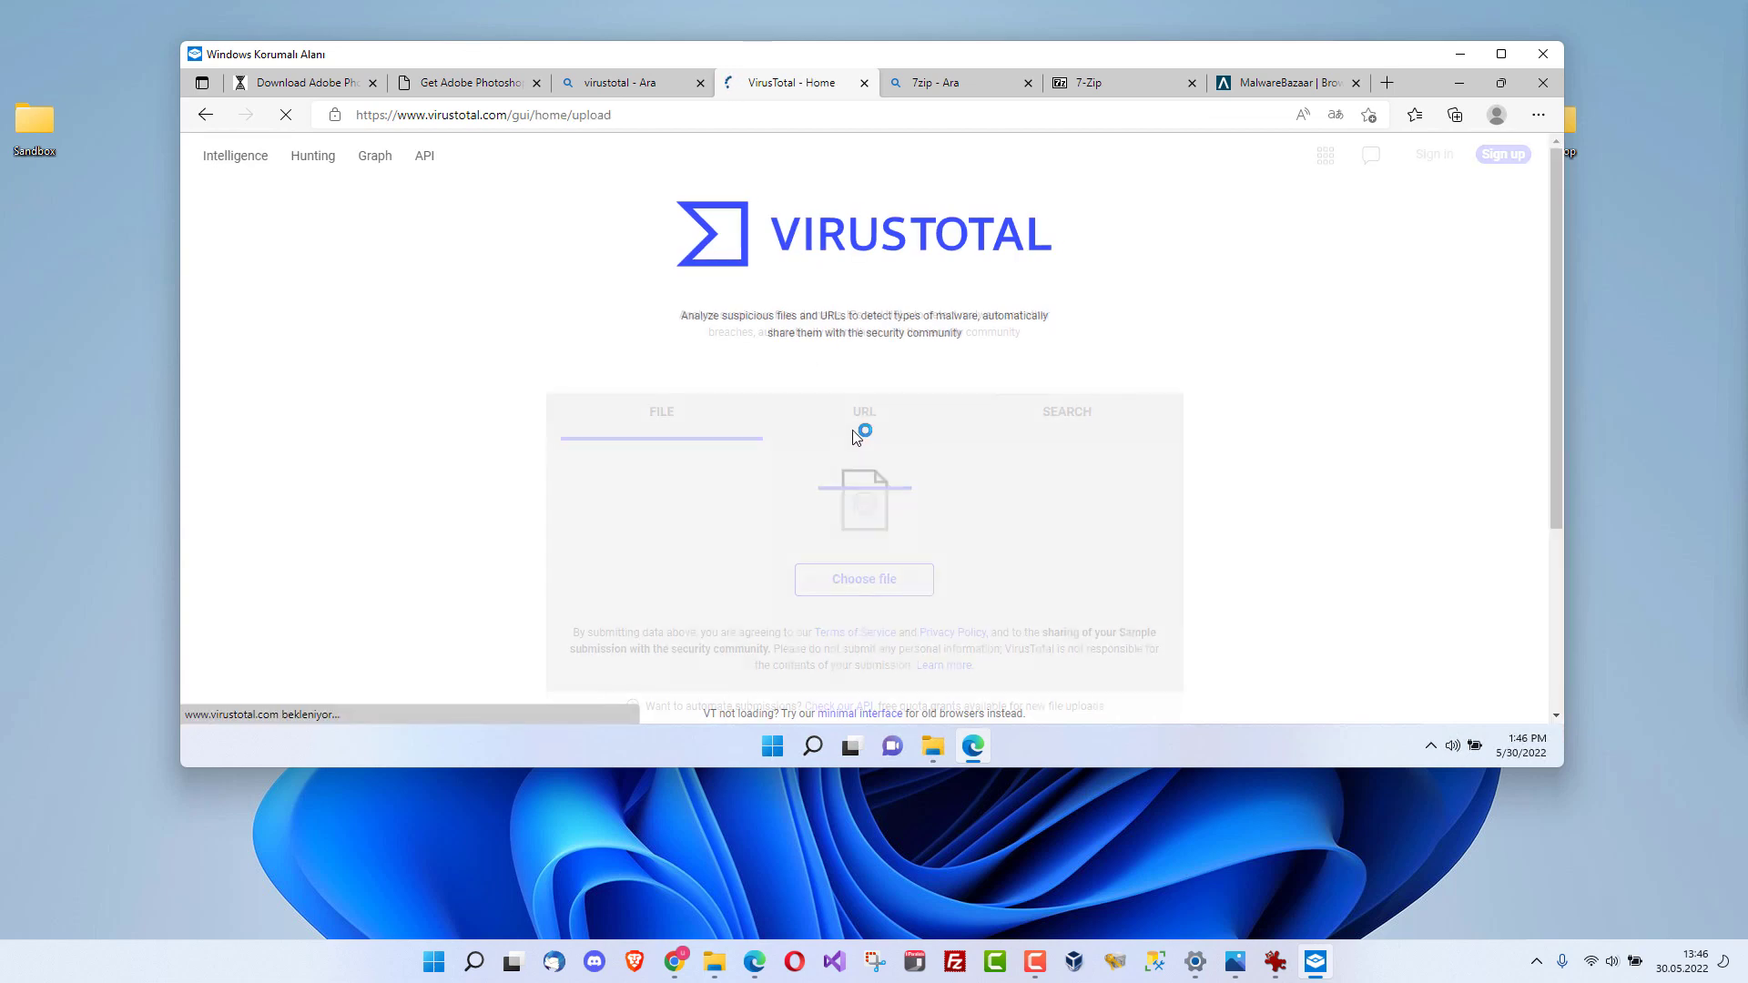
pyautogui.click(885, 585)
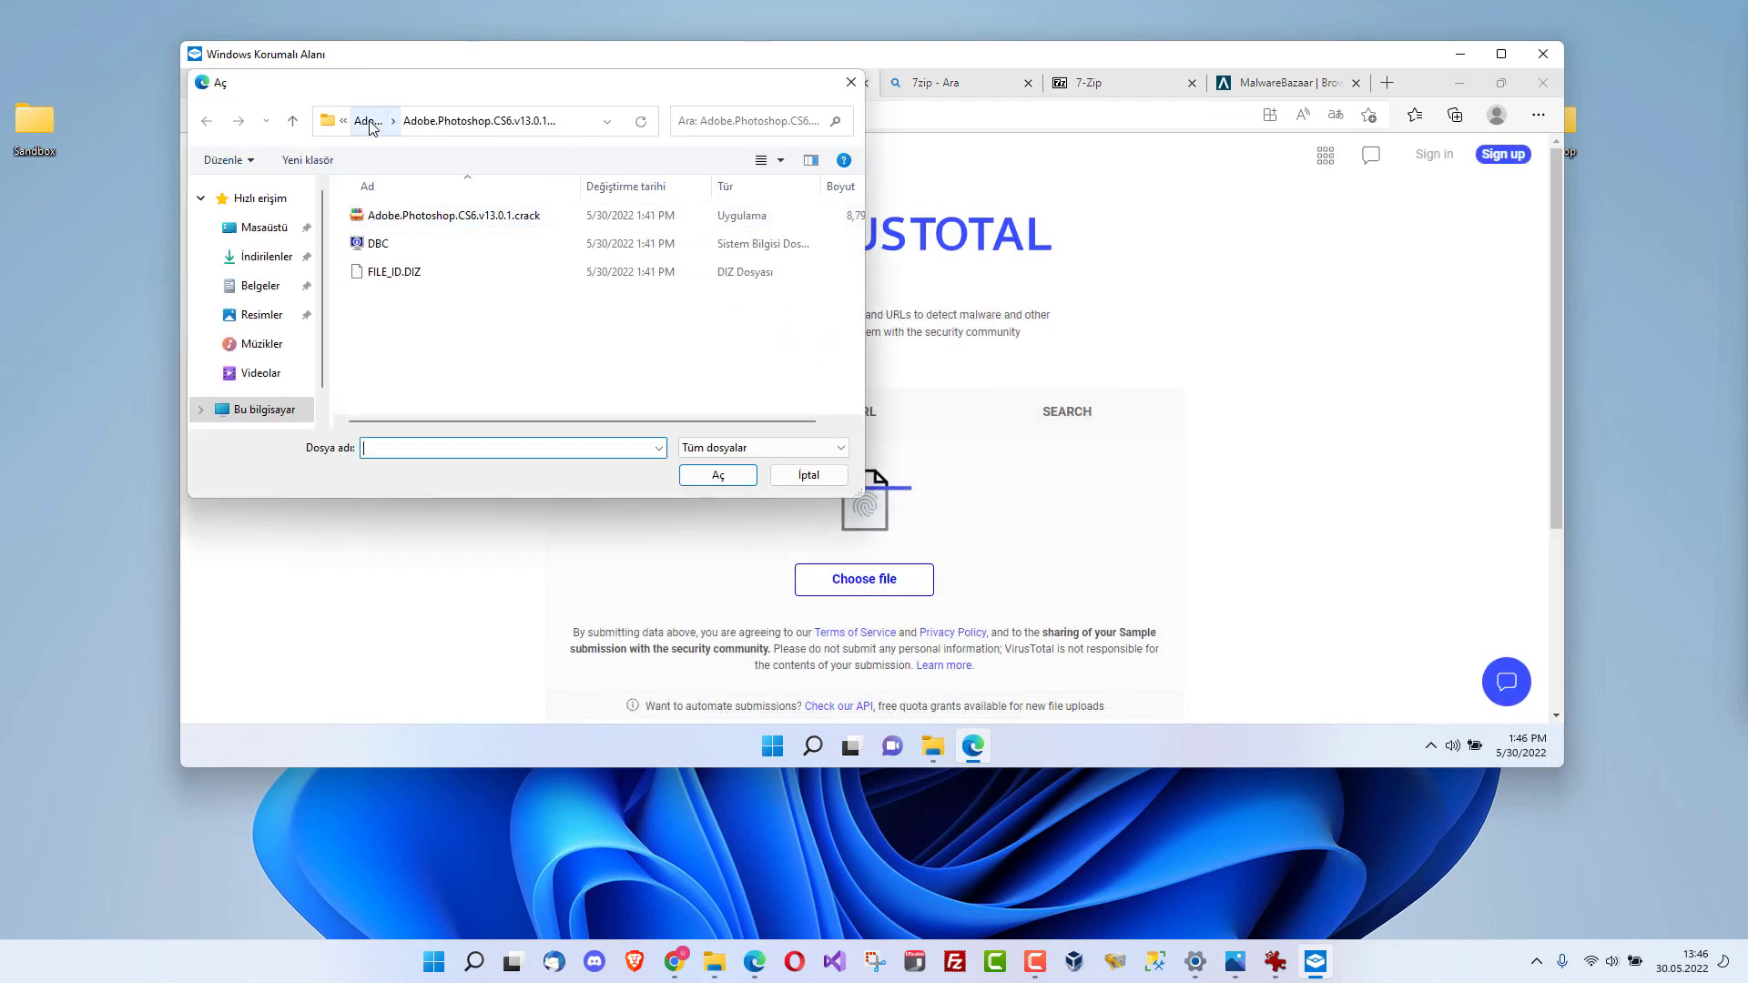
pyautogui.click(285, 259)
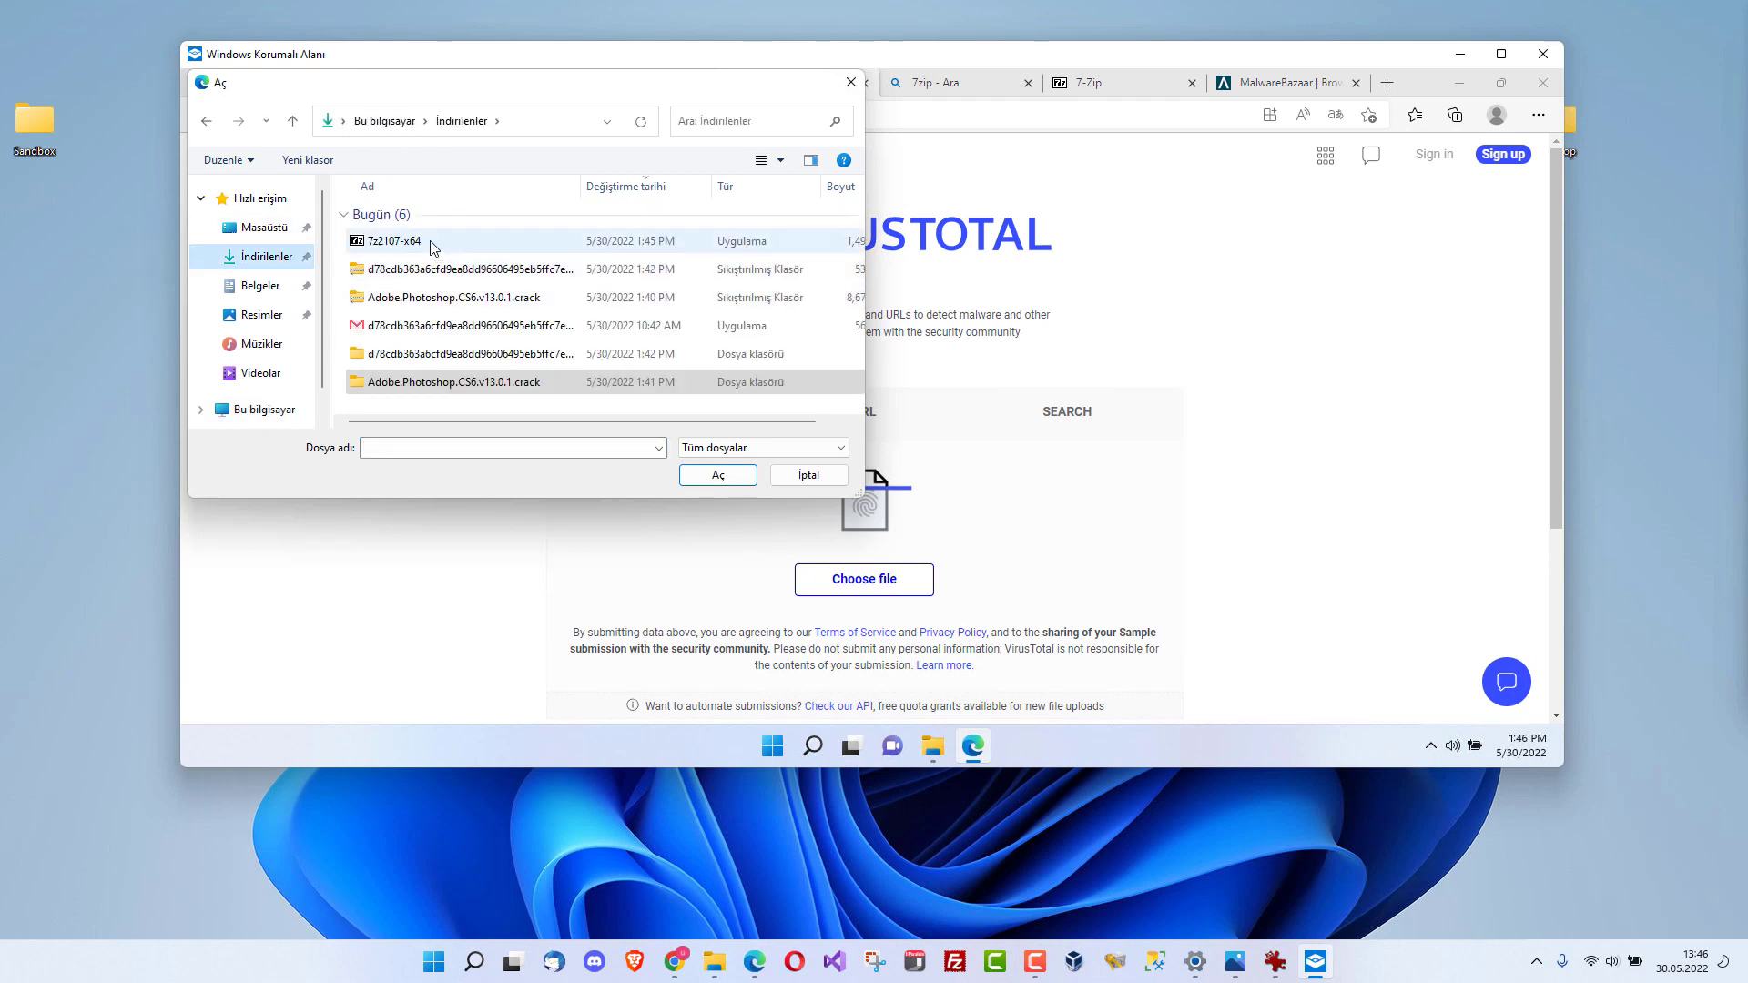
pyautogui.doubleClick(434, 248)
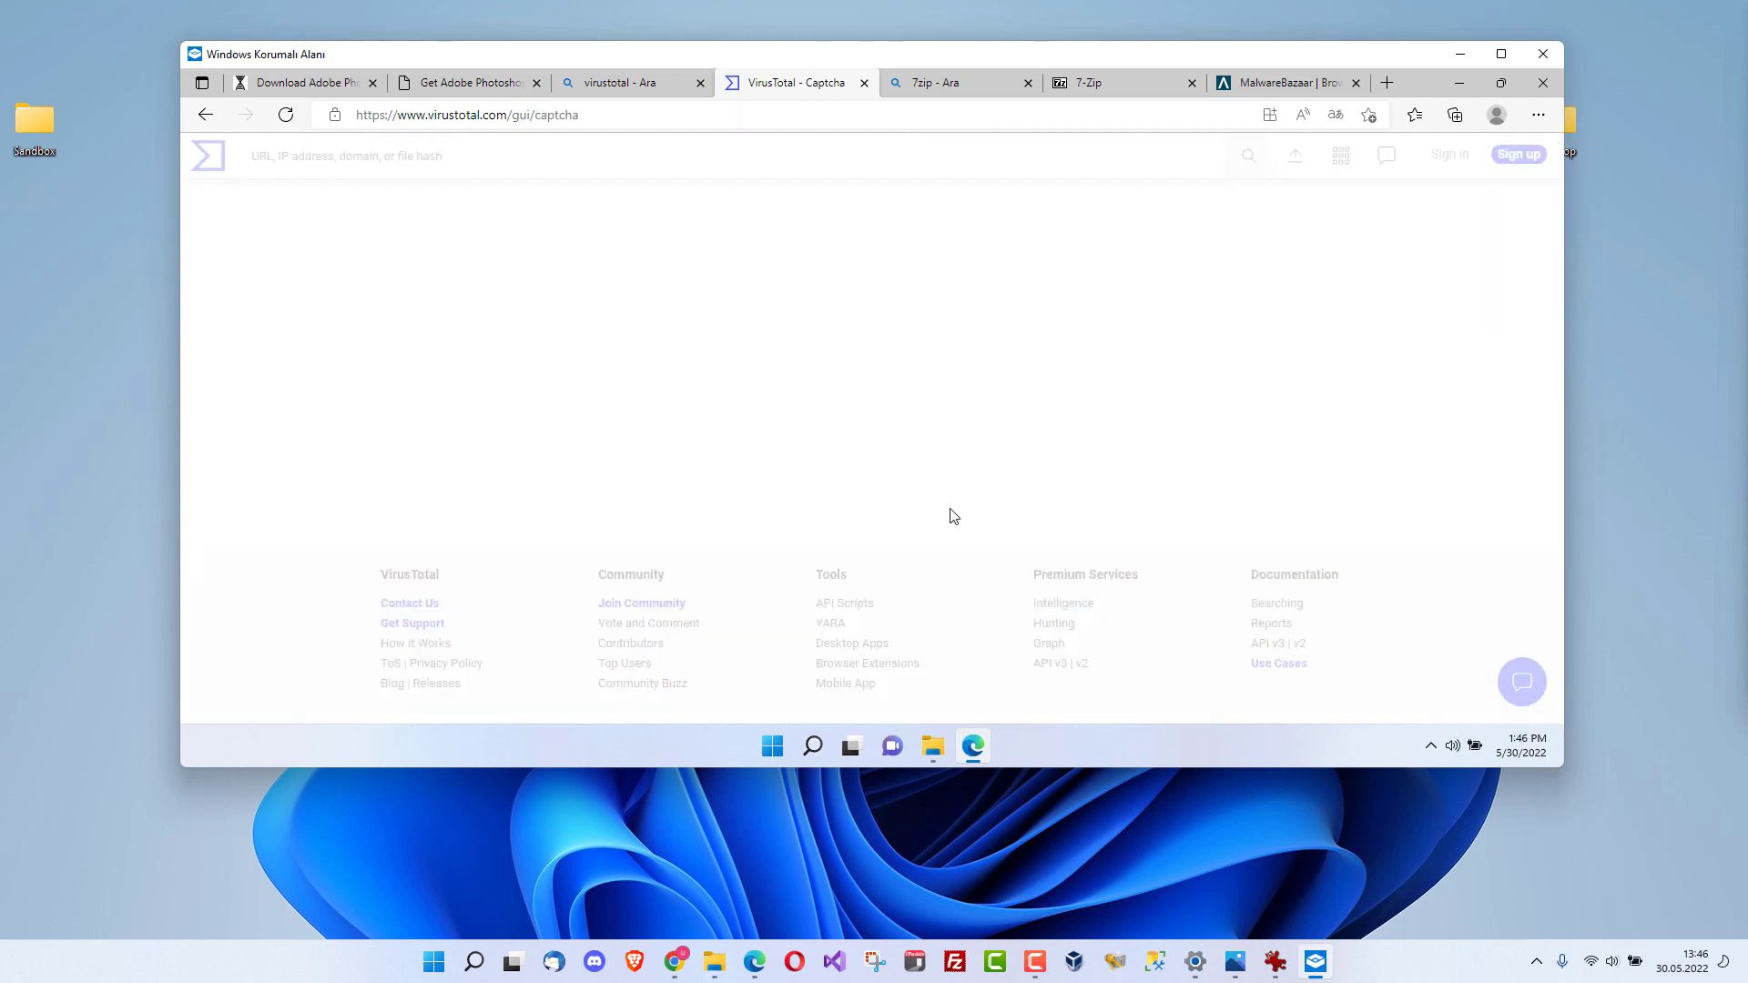
# Complete VirusTotal's captcha by selecting all the motorcycle images and submitting them for verification.
pyautogui.click(759, 259)
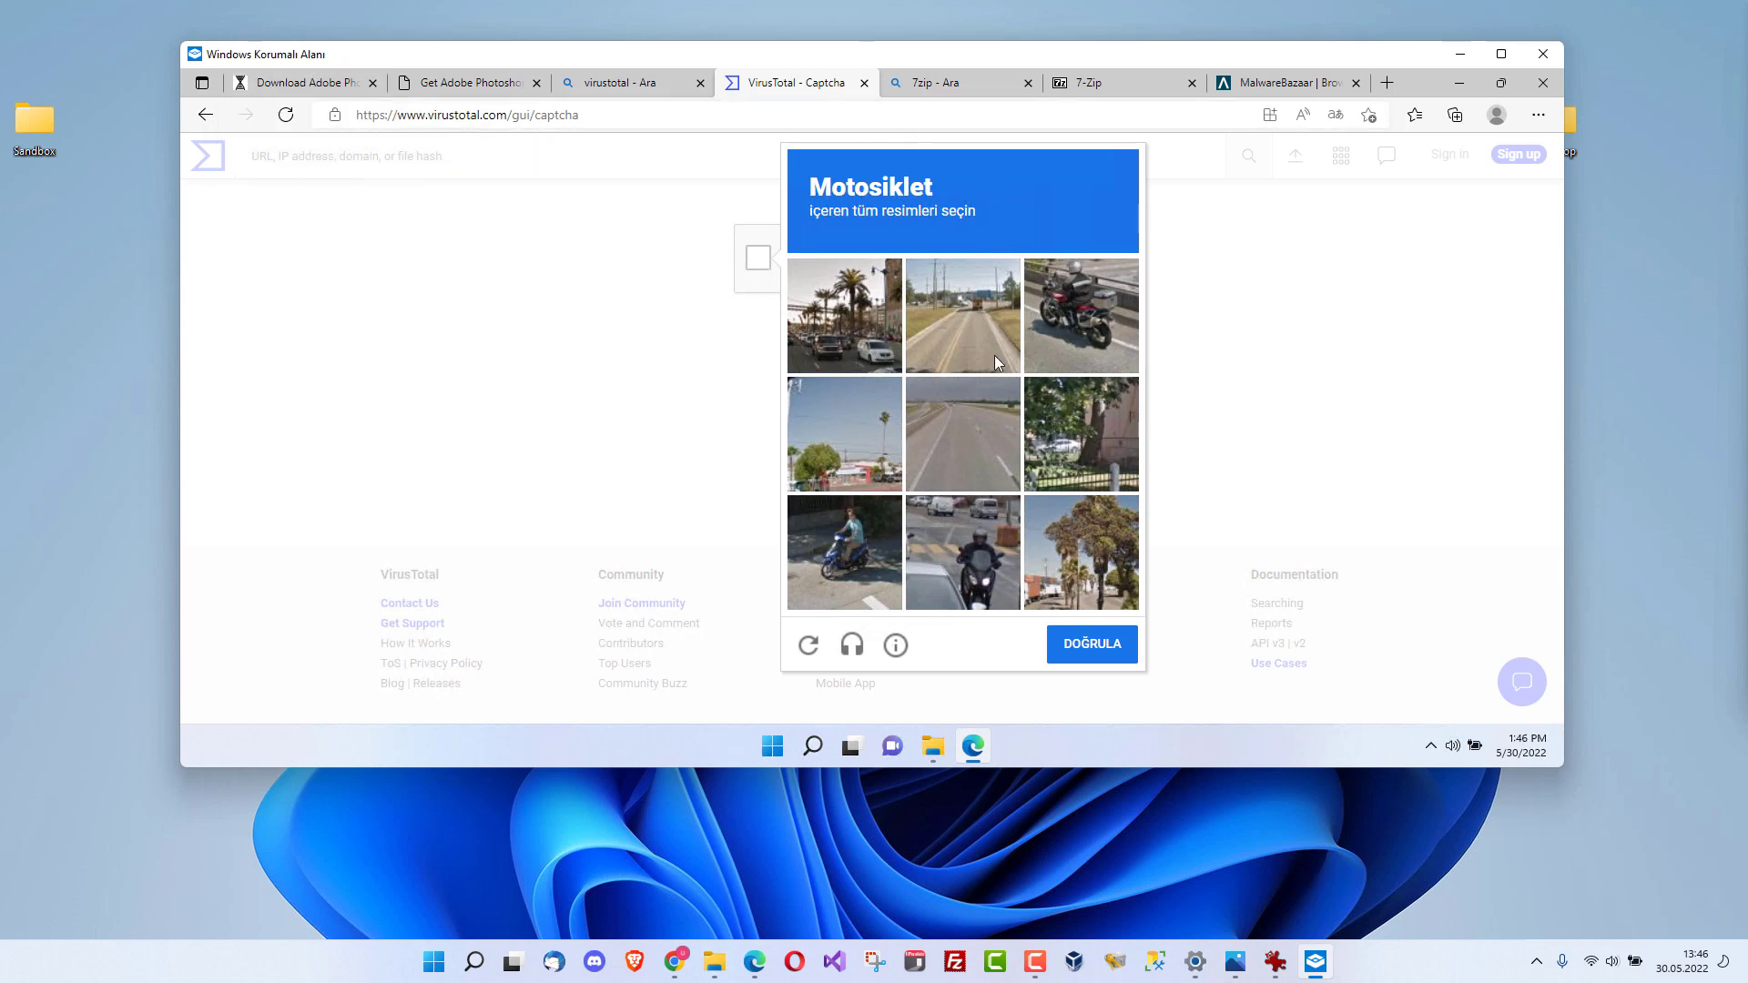
pyautogui.click(1130, 305)
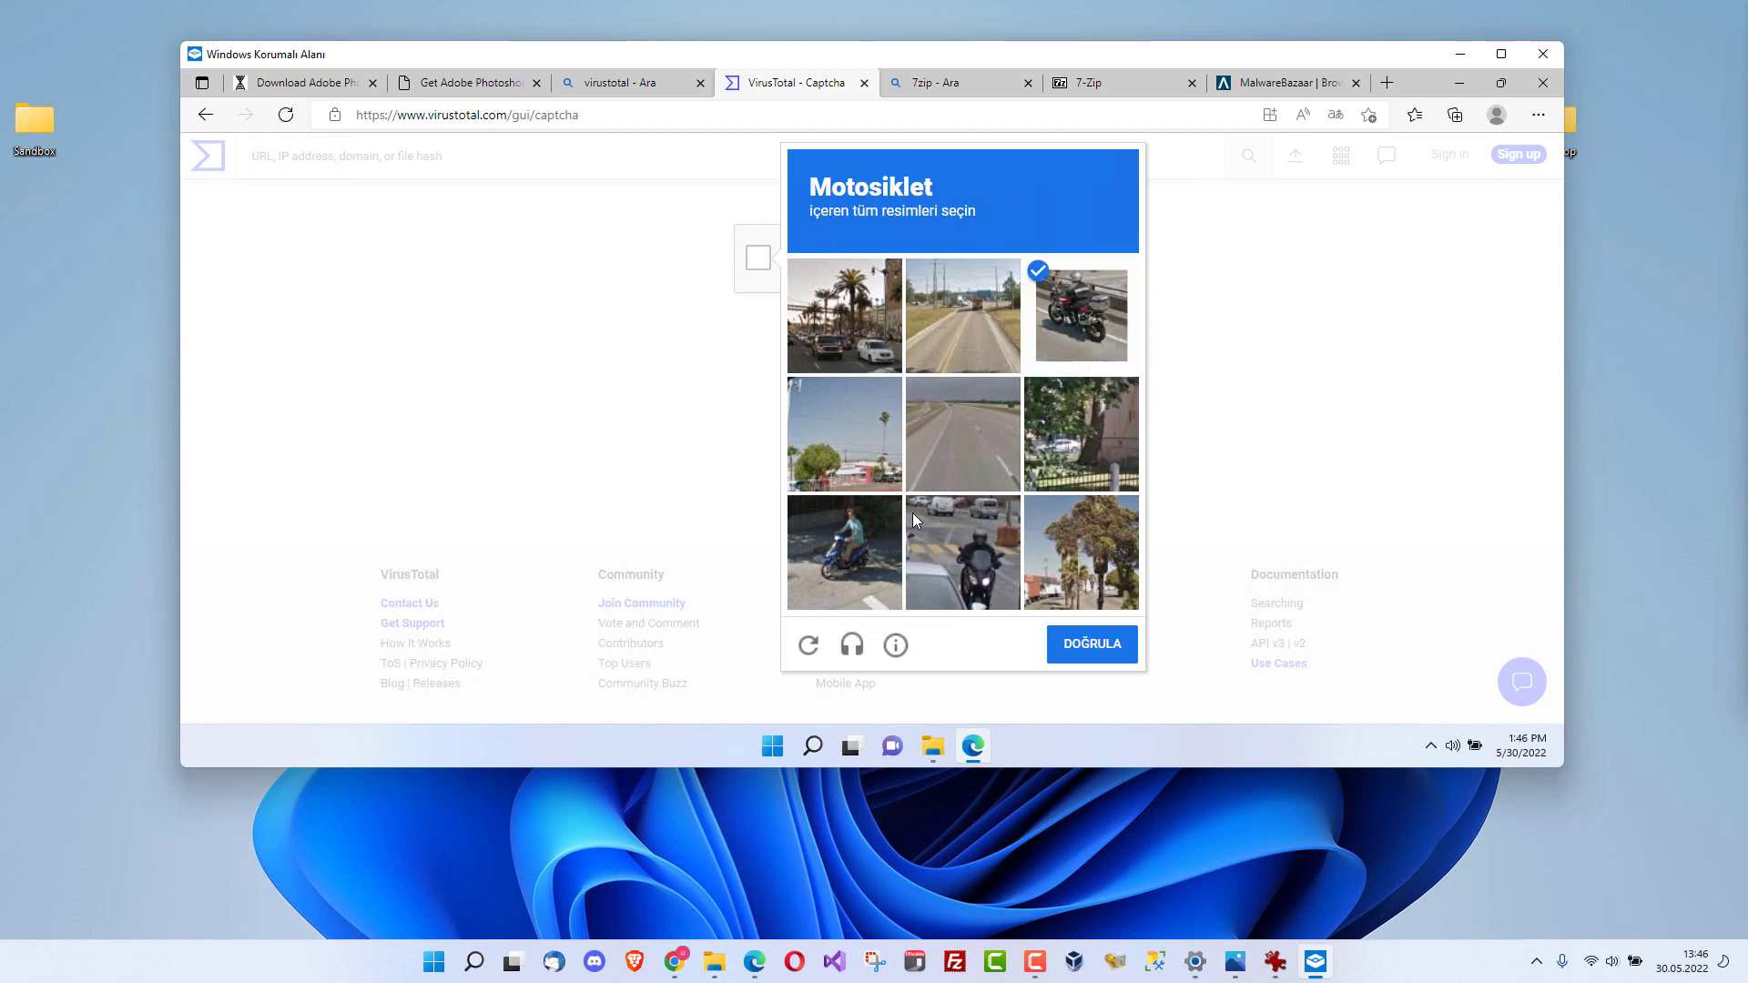
pyautogui.click(911, 555)
pyautogui.click(1088, 643)
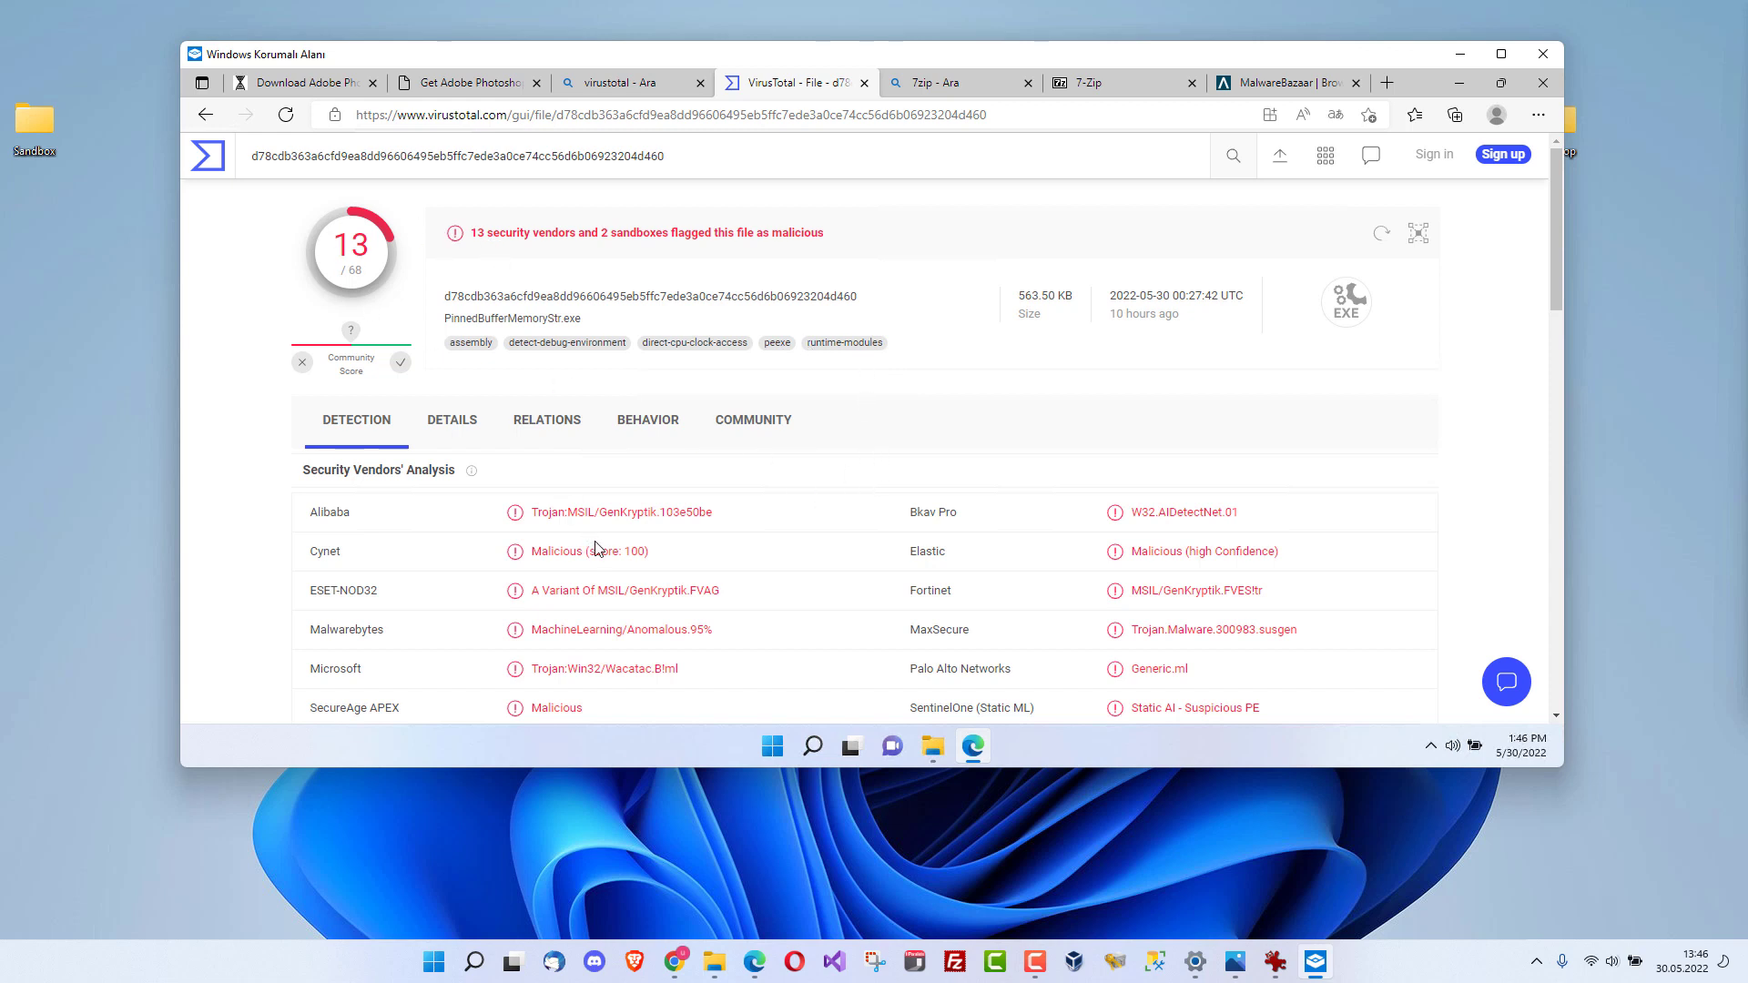
# Examine the security vendors' verdicts in VirusTotal's detection report for the malware sample.
pyautogui.scroll(-1, 768, 520)
pyautogui.scroll(1, 768, 520)
pyautogui.scroll(-1, 836, 533)
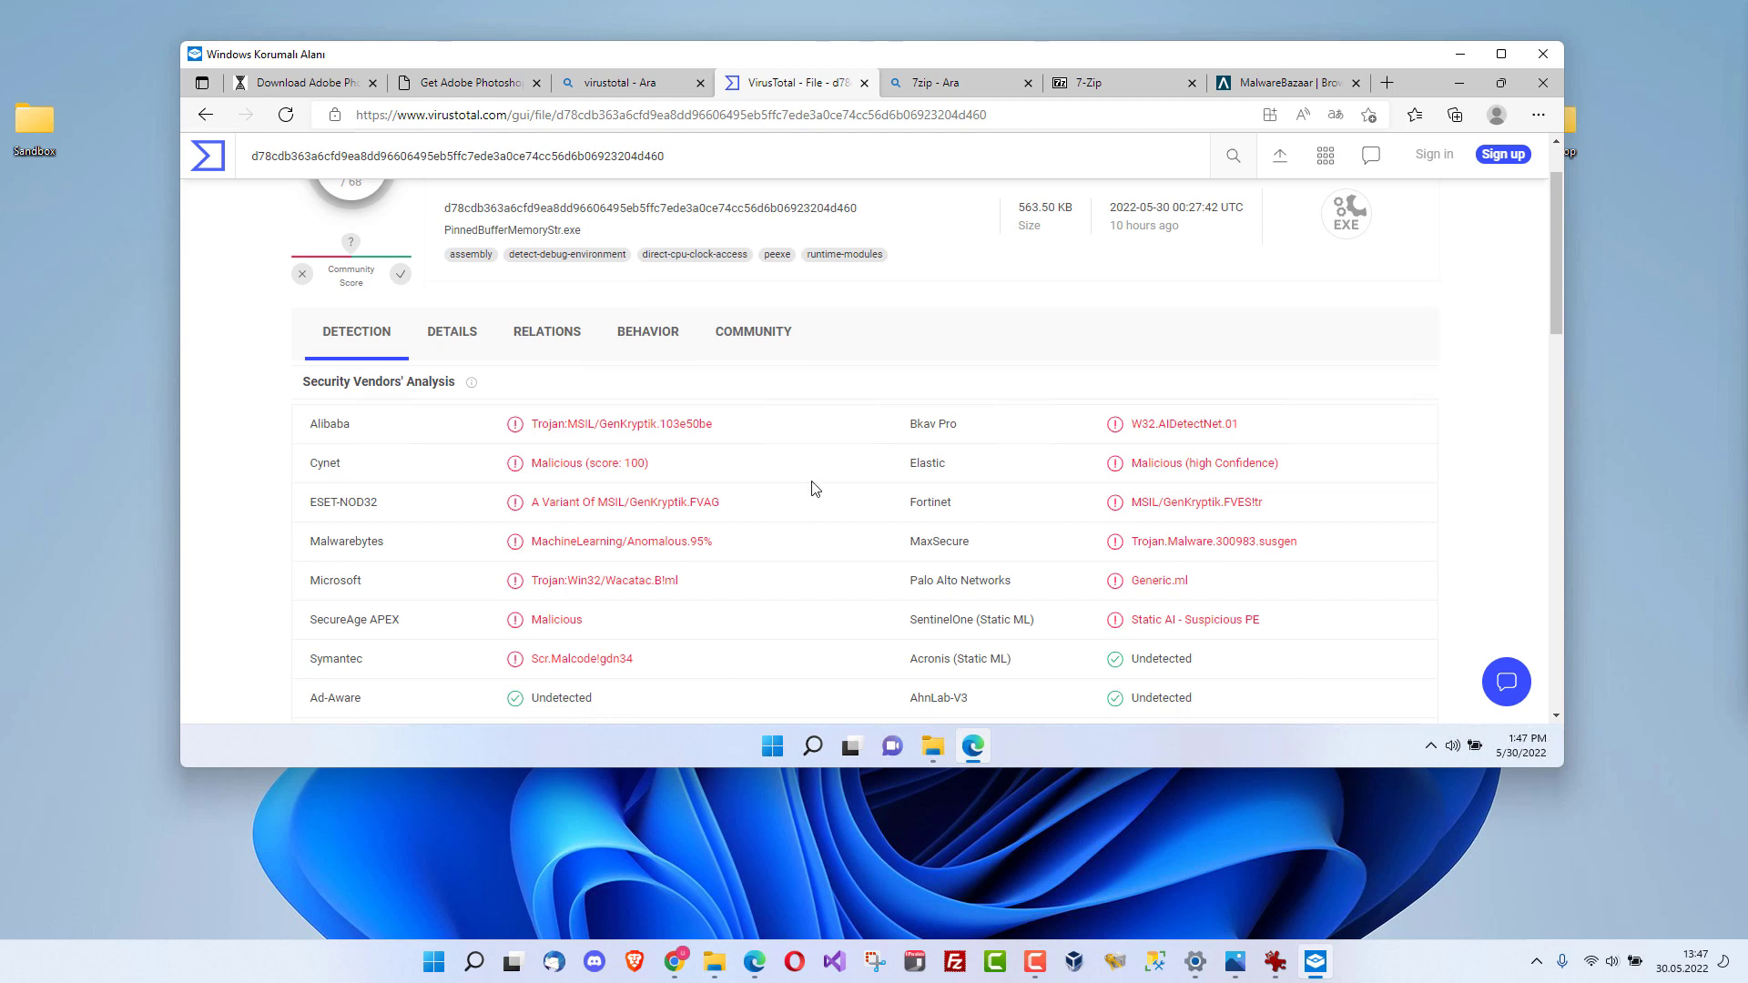
pyautogui.scroll(-1, 815, 489)
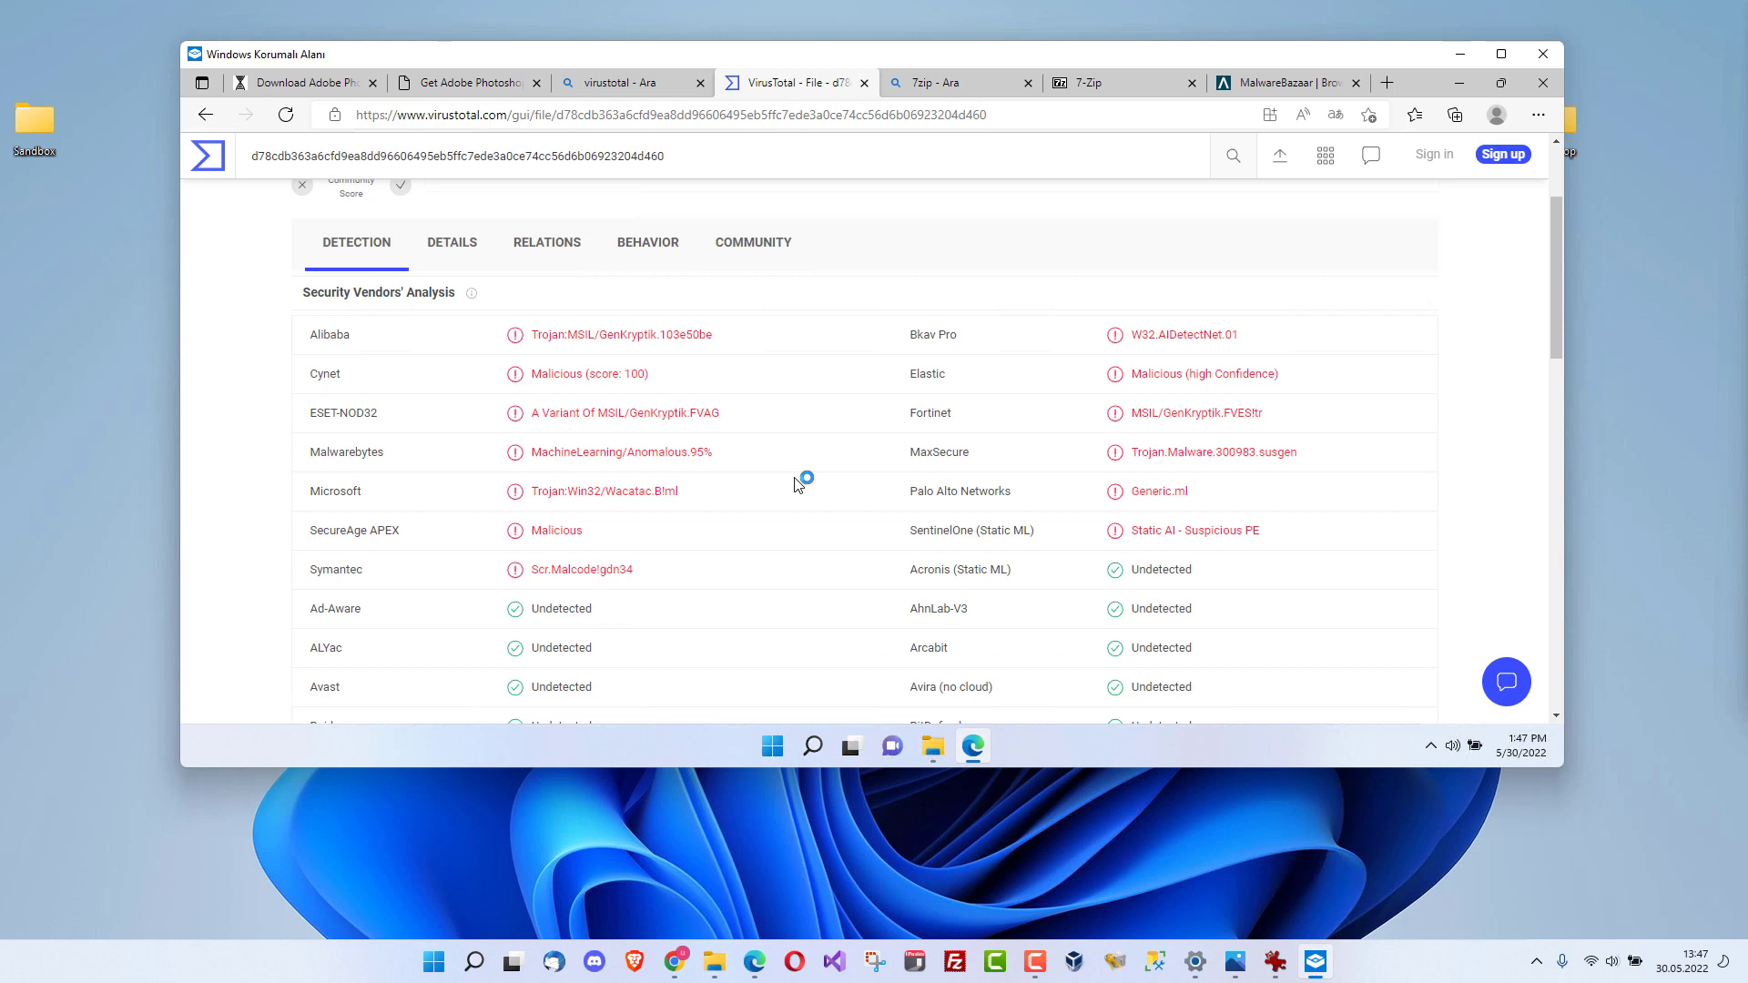
# Close the browser and run the extracted d78cdb363a… application from the İndirilenler folder.
pyautogui.click(275, 89)
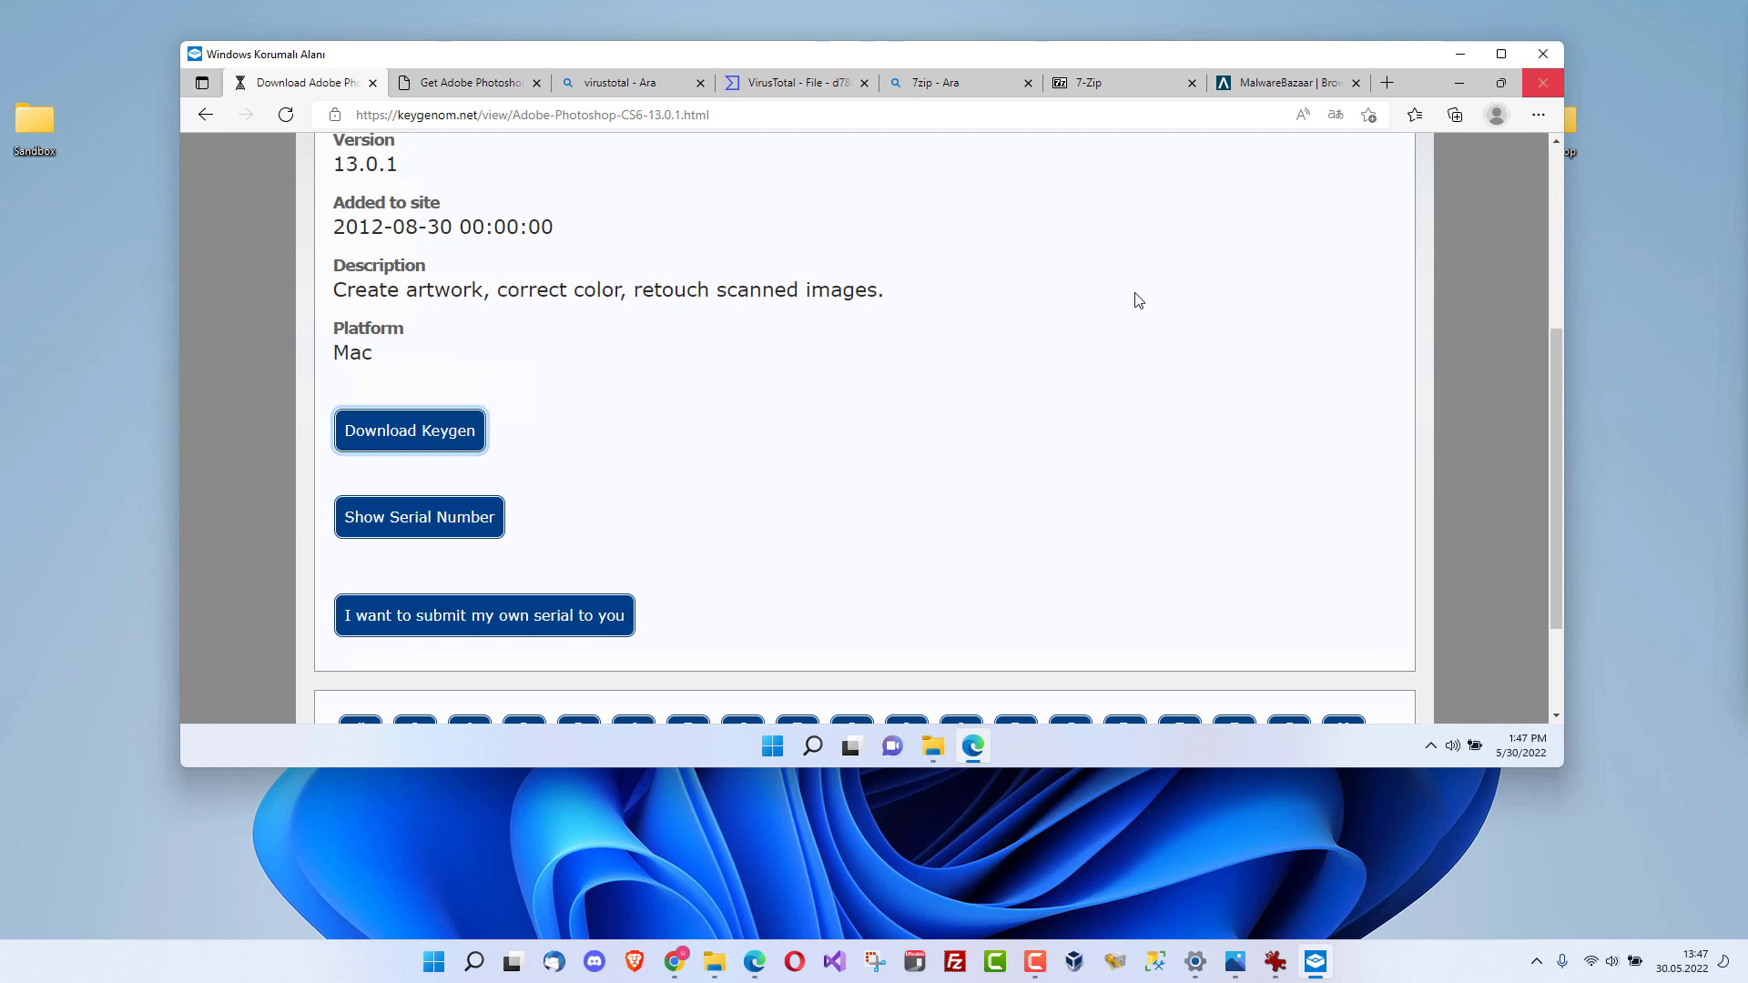
pyautogui.click(1543, 81)
pyautogui.doubleClick(596, 415)
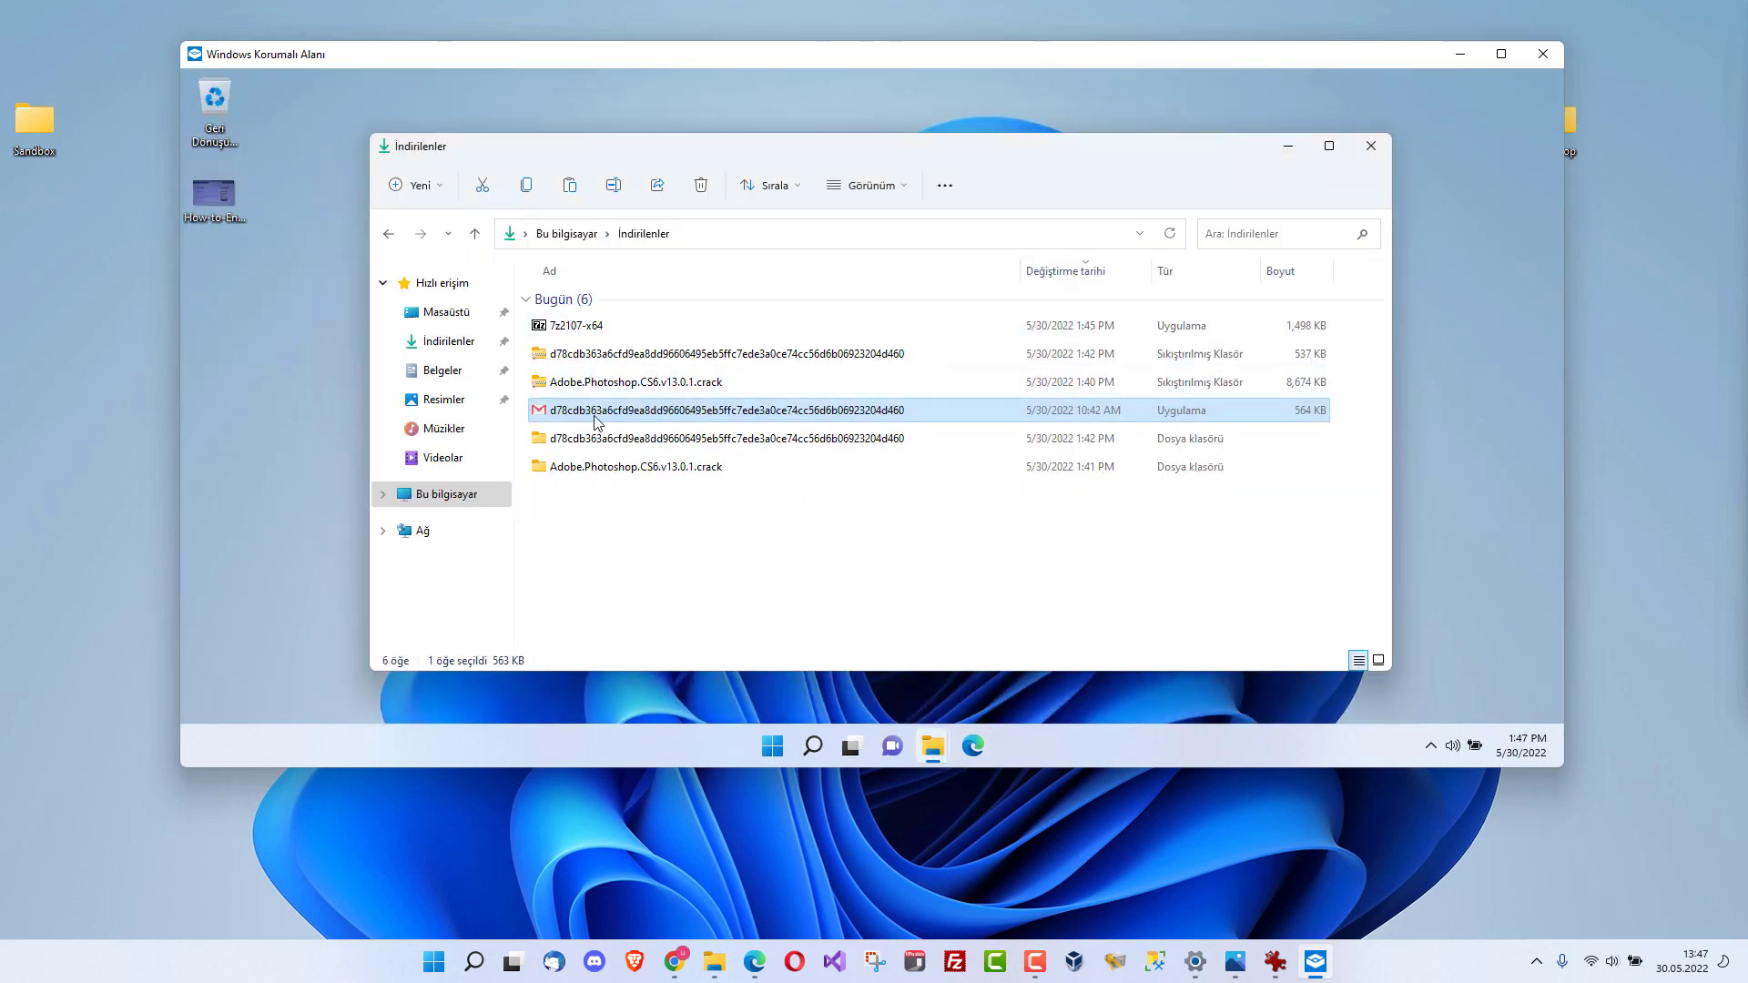
pyautogui.doubleClick(856, 411)
pyautogui.doubleClick(576, 415)
# Open the sandbox's Task Manager (Görev Yöneticisi) and expand it to show more details.
pyautogui.hotkey('shift', 'F10')
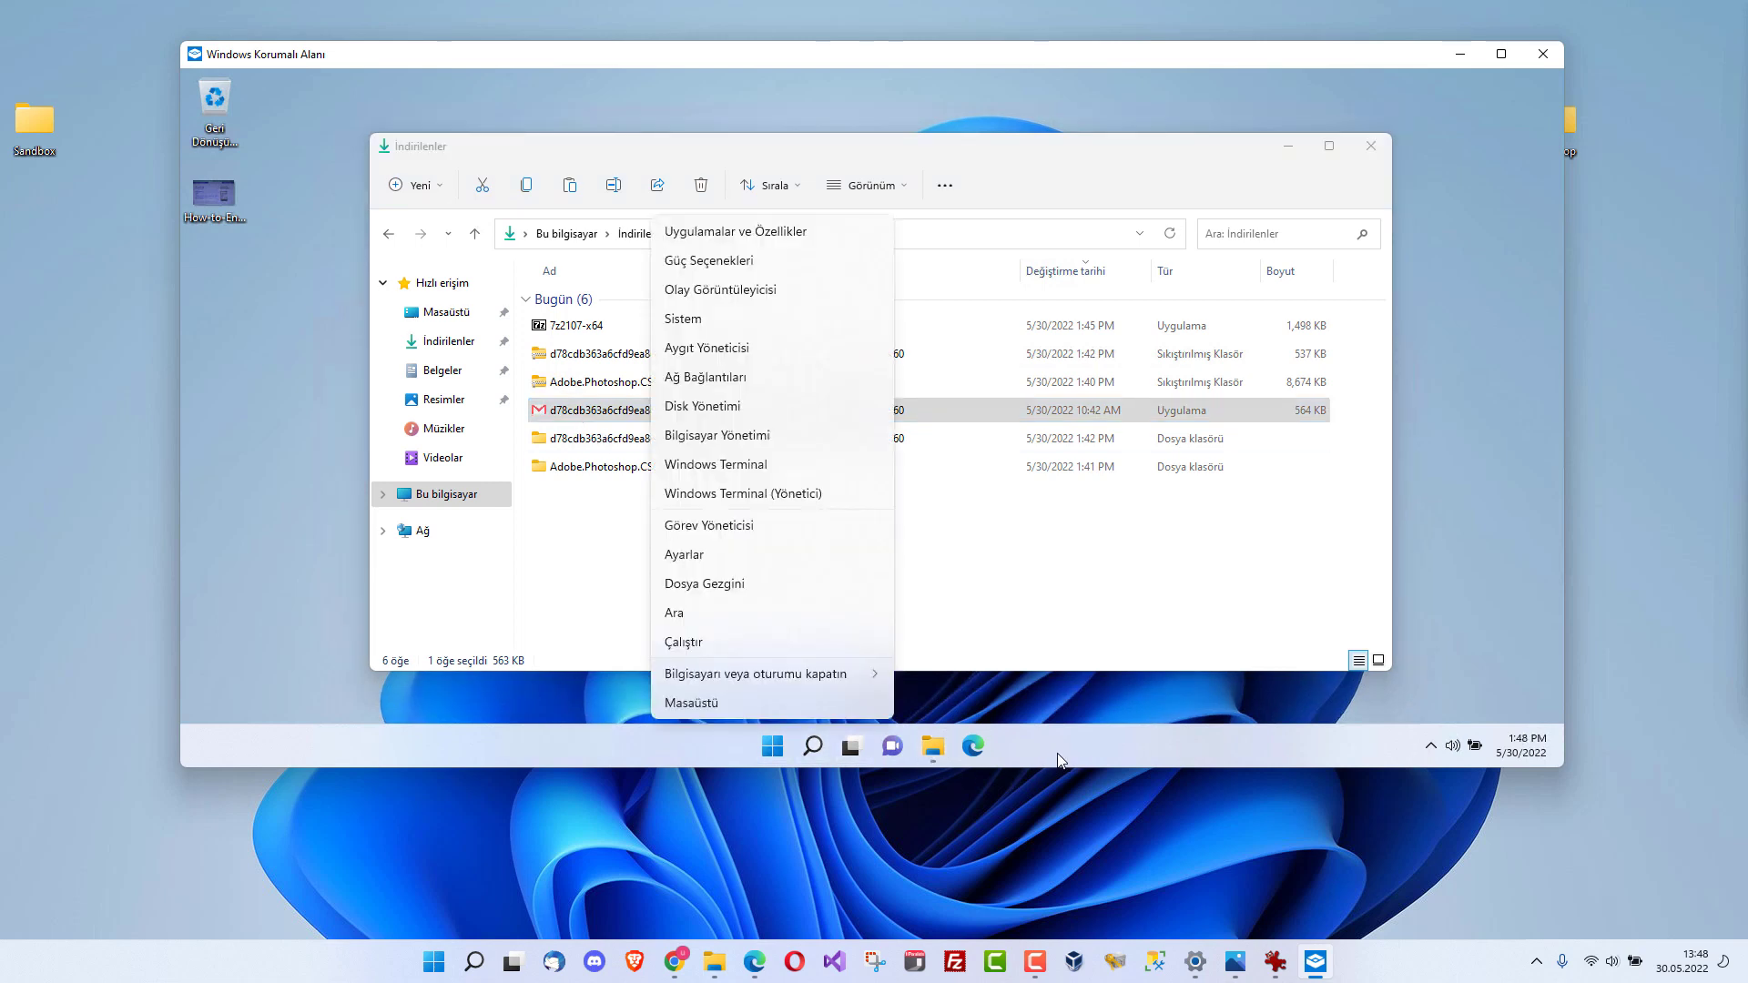
pyautogui.rightClick(1069, 747)
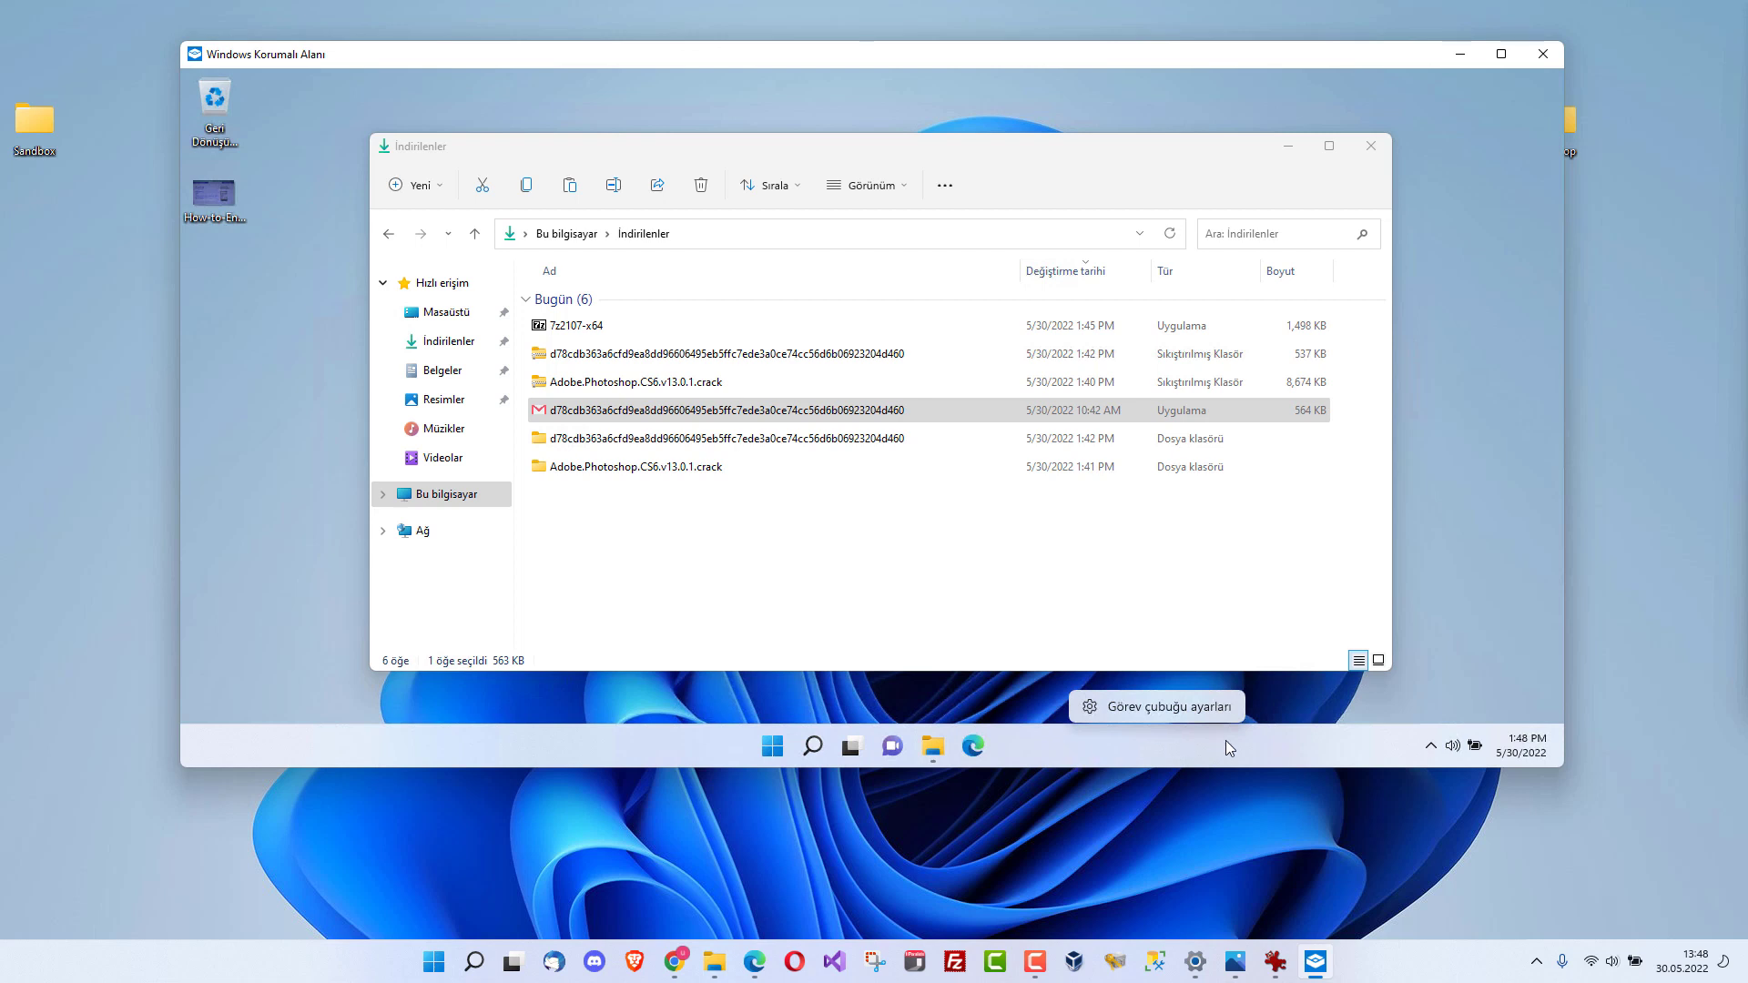
pyautogui.rightClick(1300, 741)
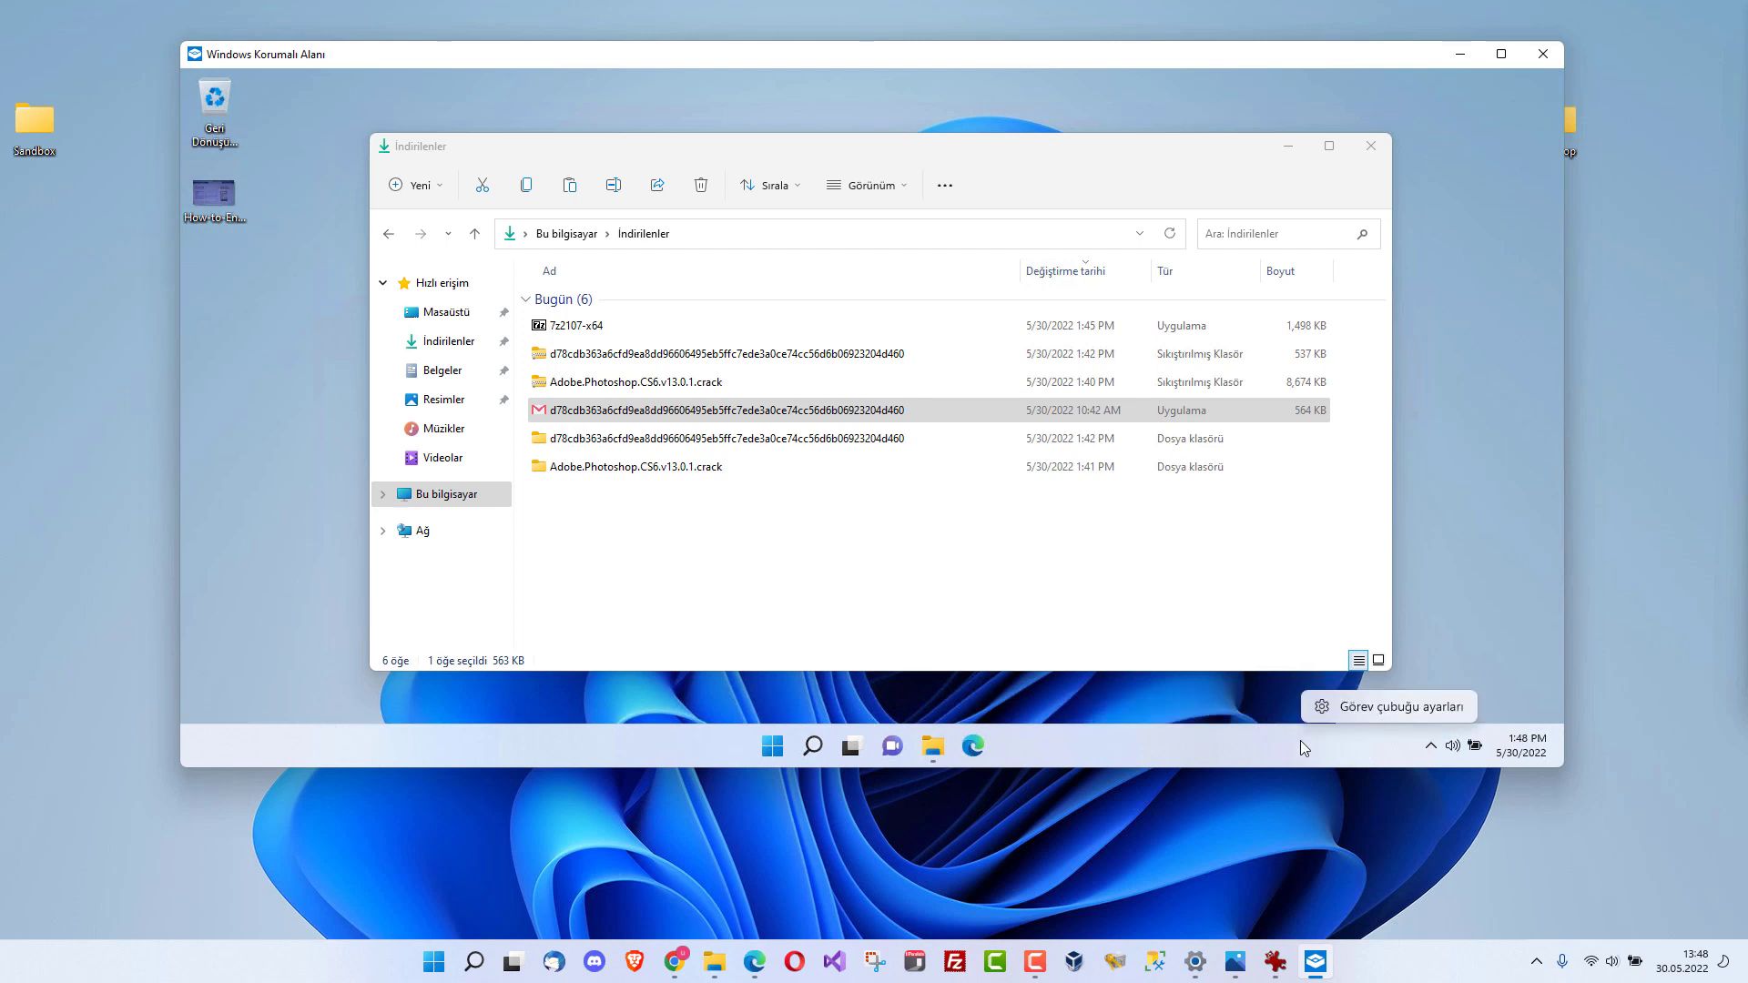
pyautogui.rightClick(1210, 734)
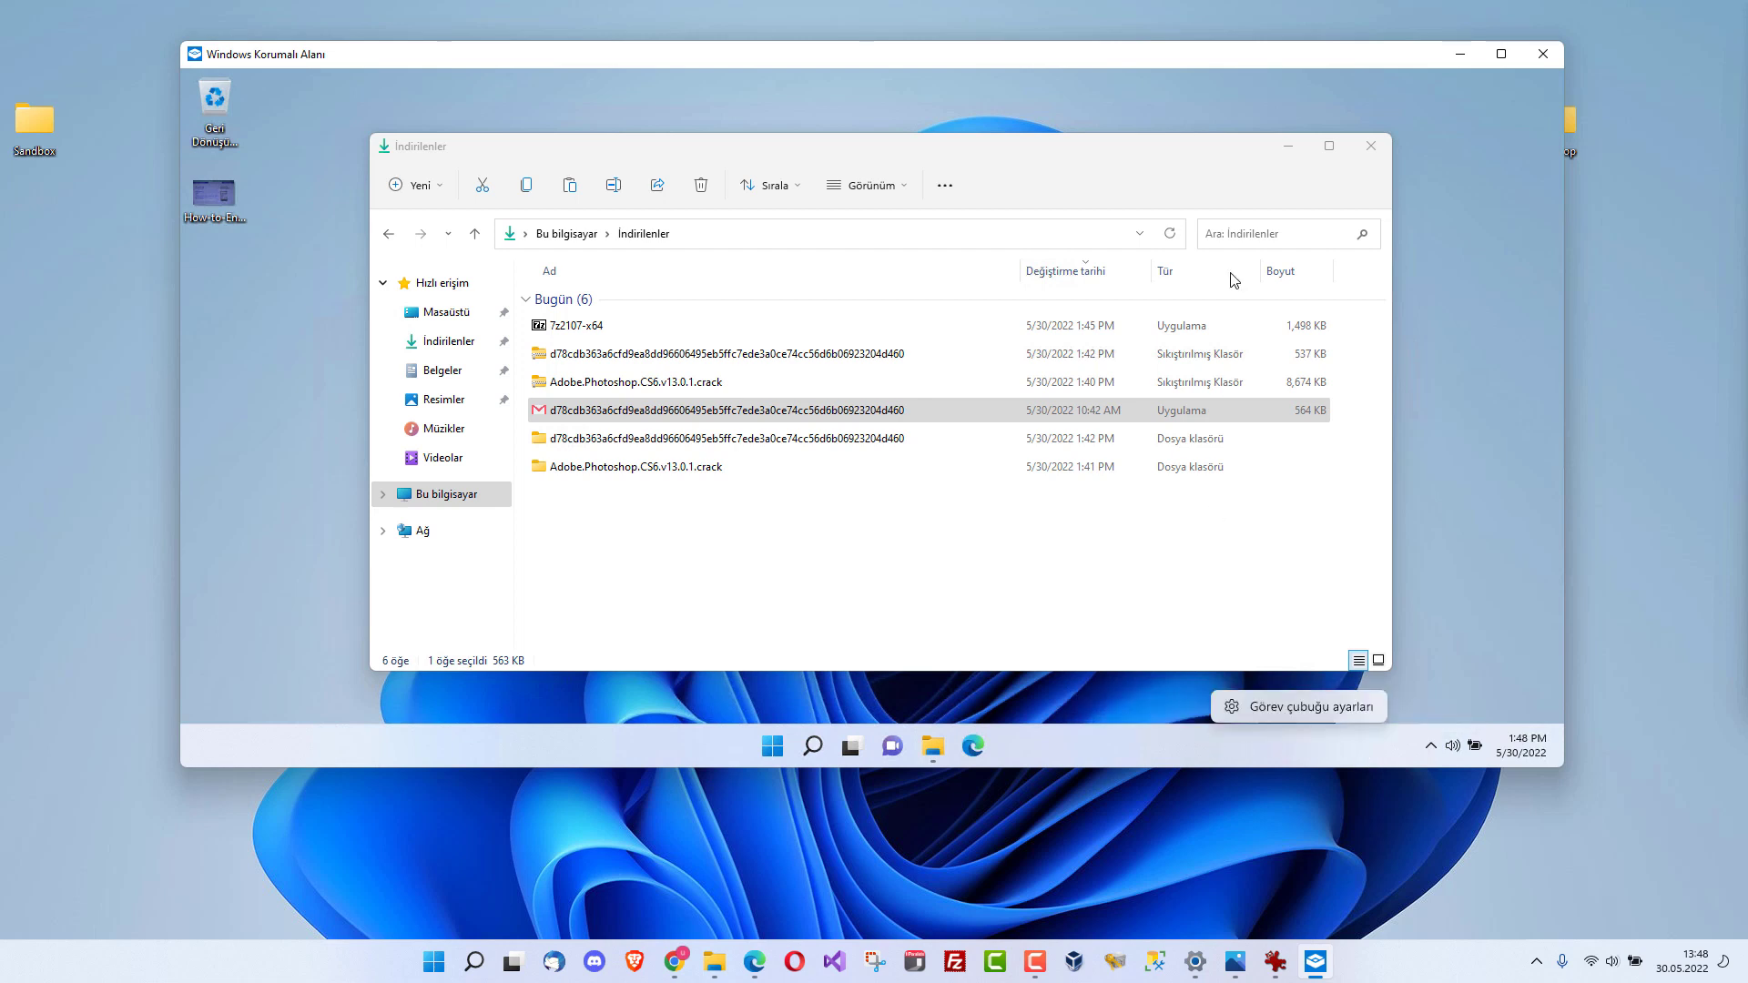
pyautogui.rightClick(771, 749)
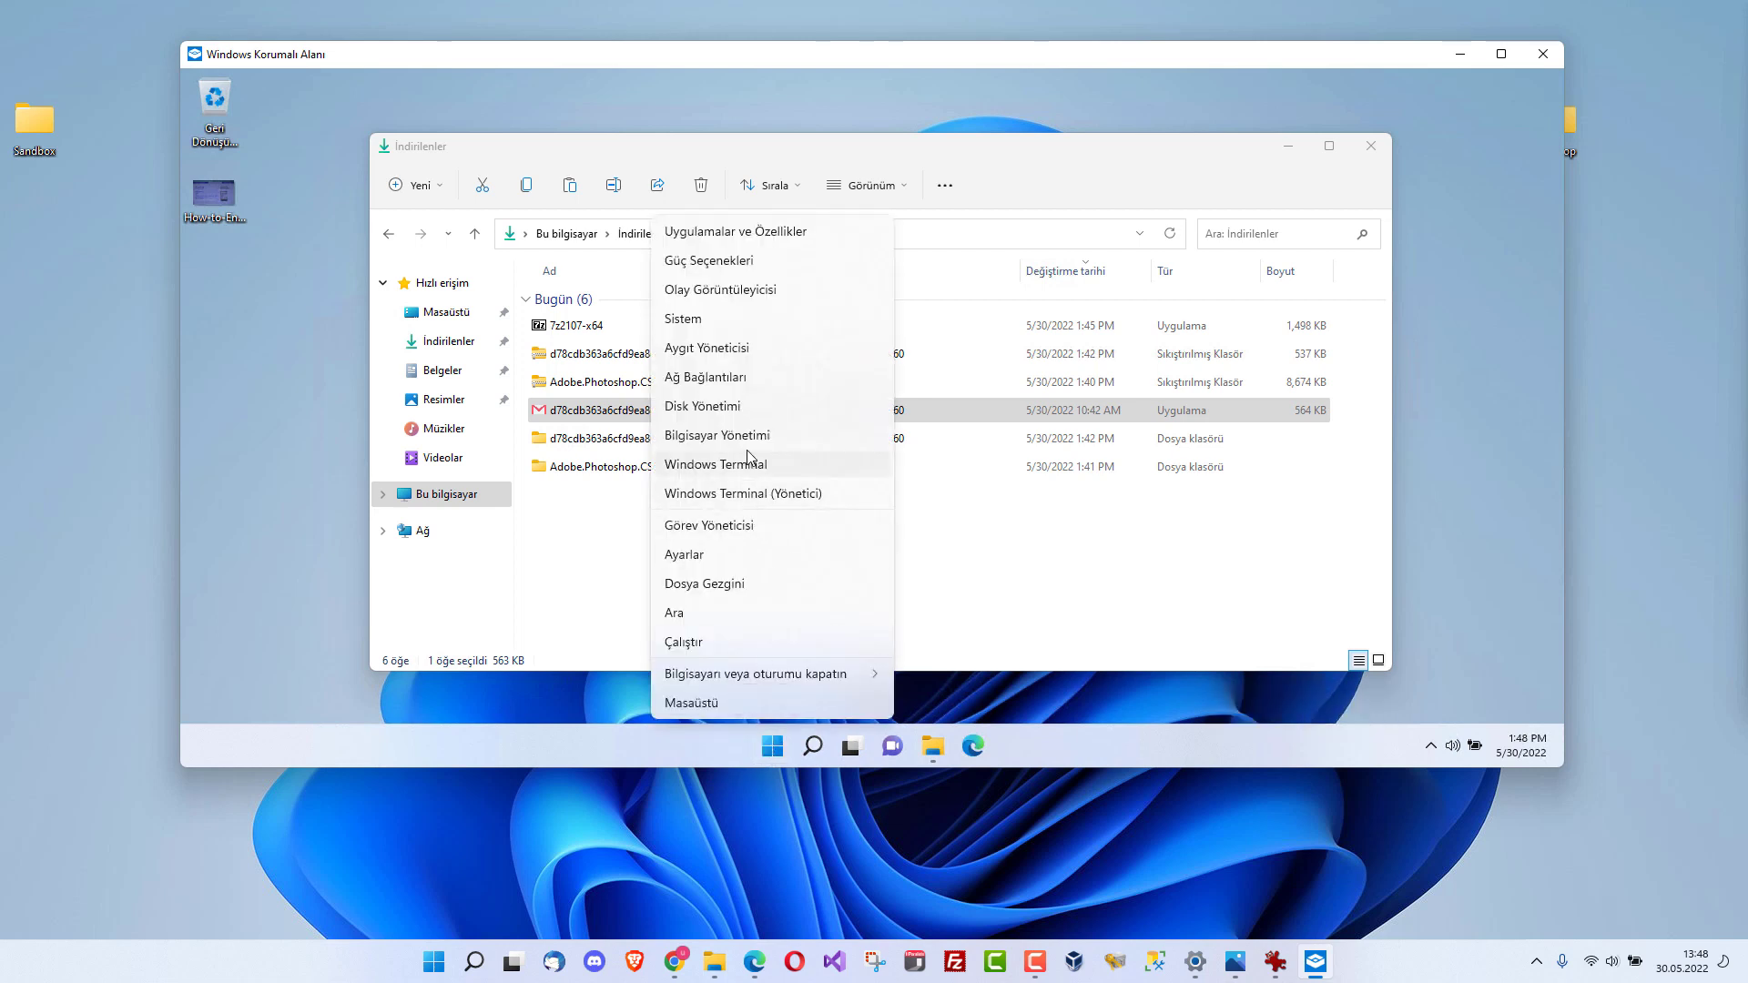
pyautogui.click(742, 526)
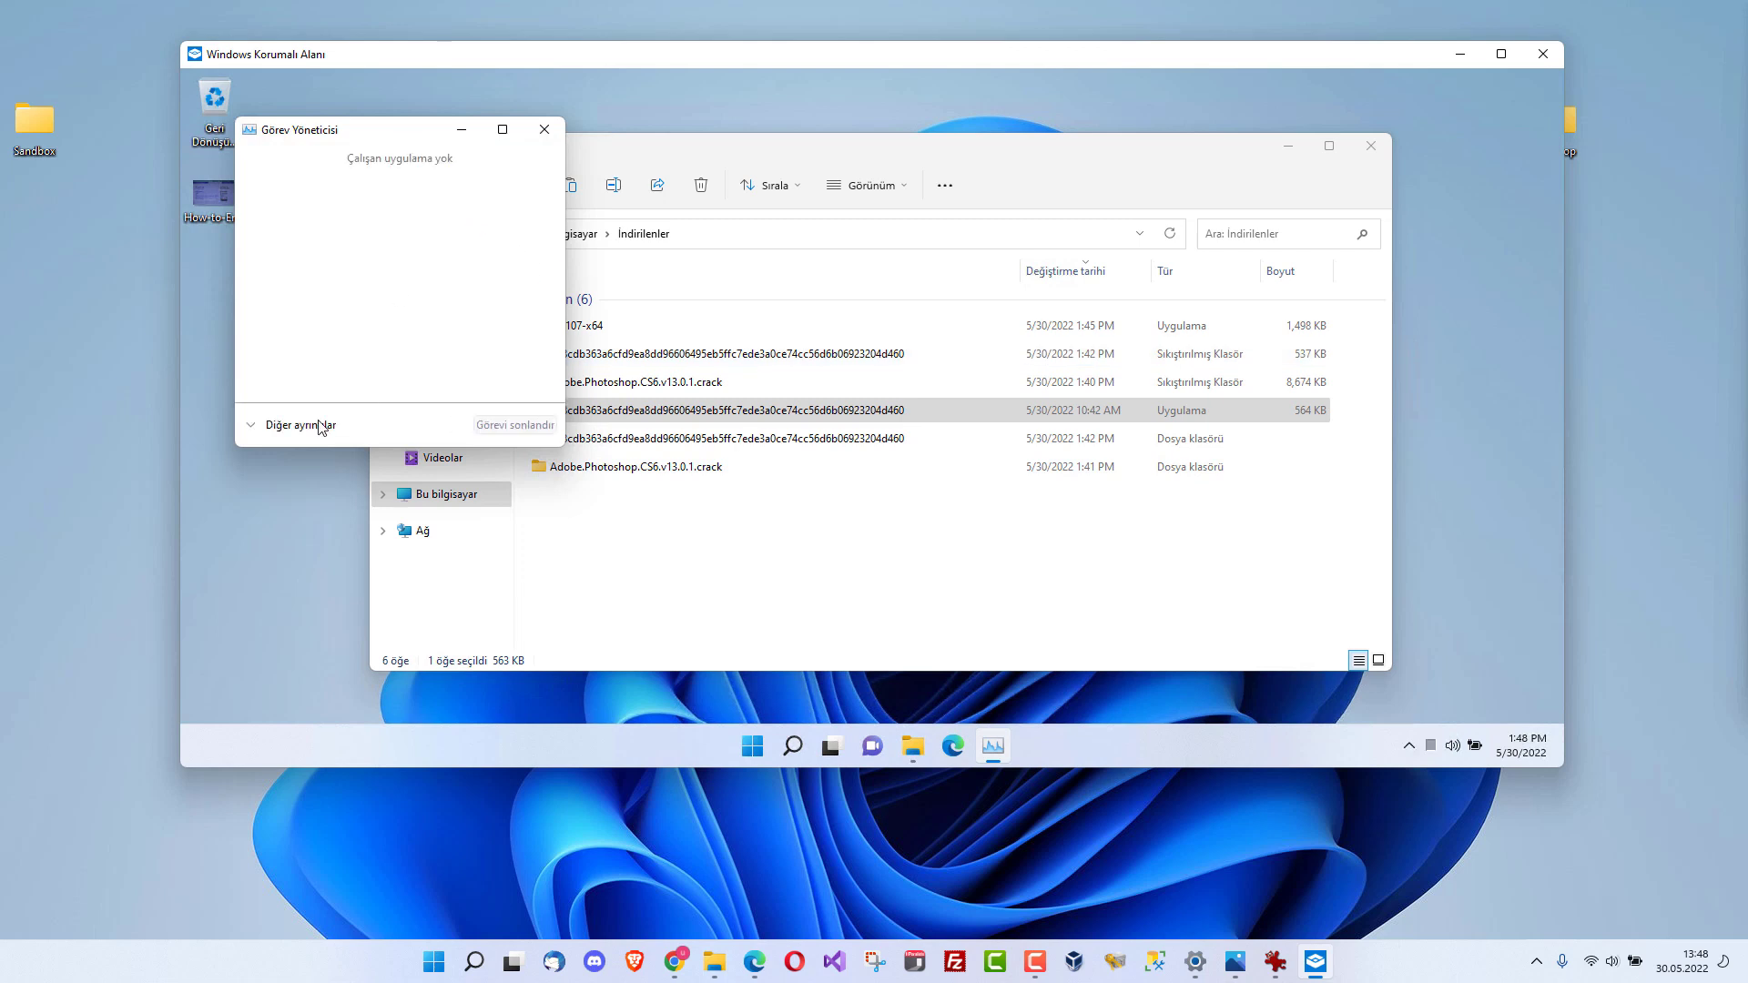
pyautogui.click(321, 428)
pyautogui.moveTo(480, 144); pyautogui.dragTo(831, 134)
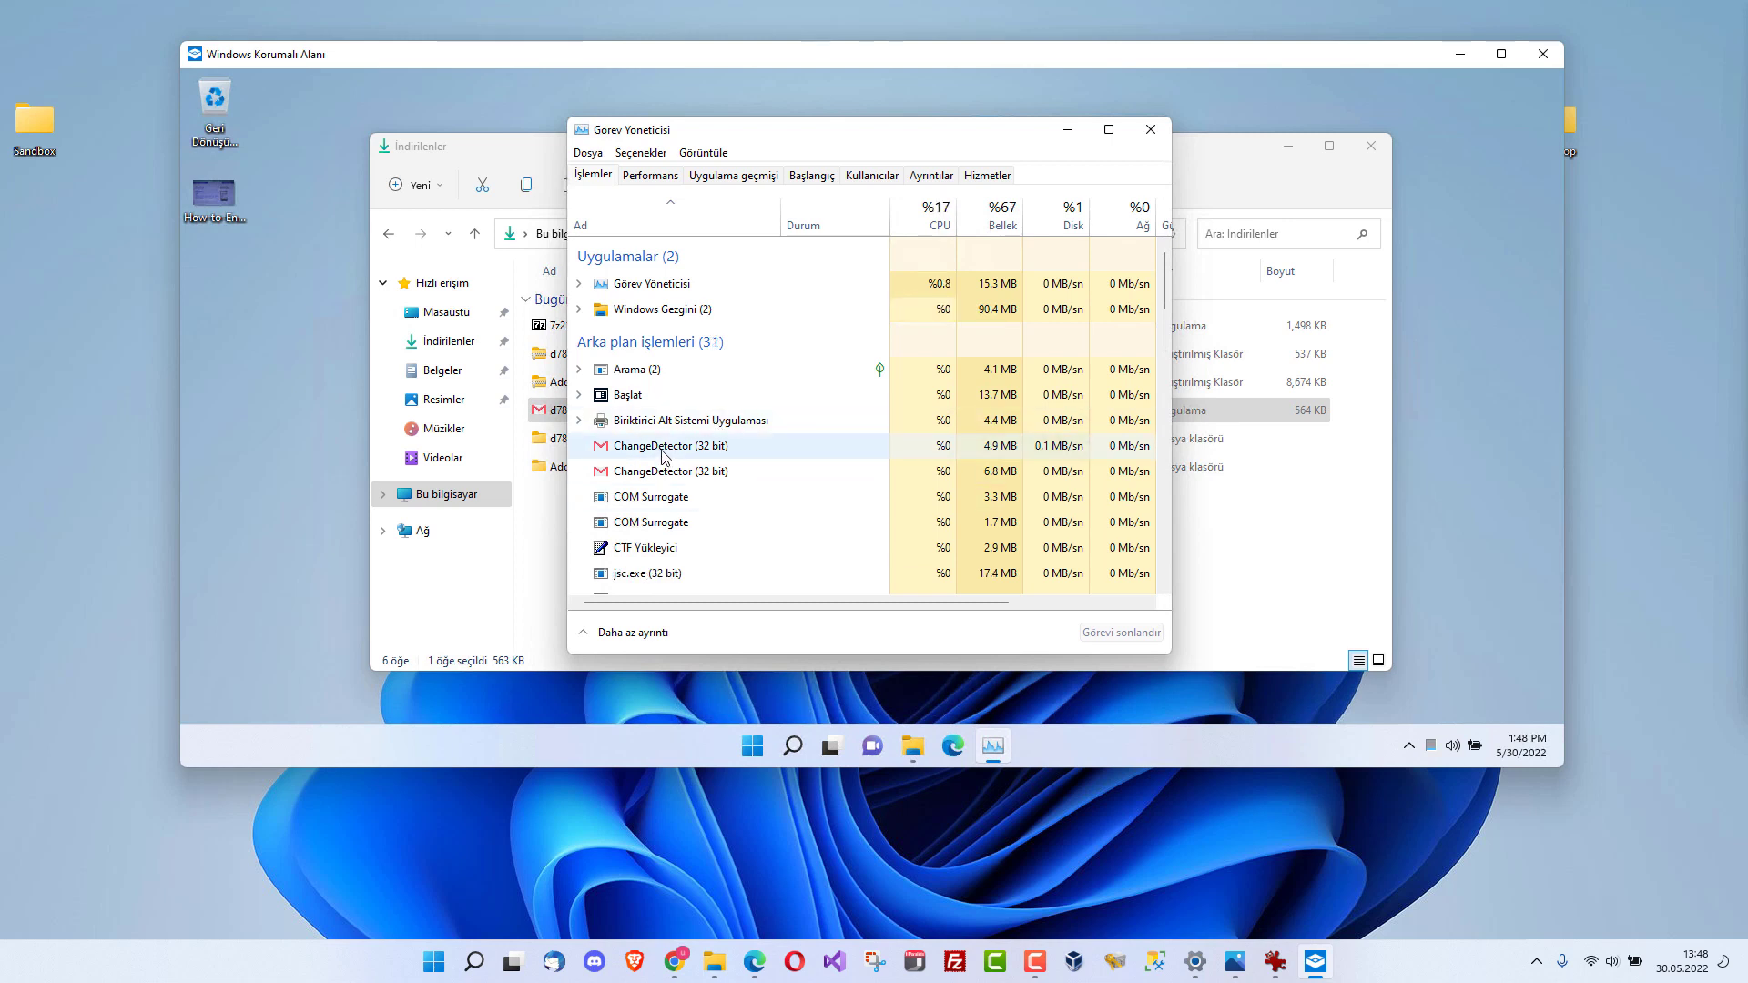
# Examine the sandbox's users and startup items, and check the detailed process list for the d78cdb363a… process and other suspicious processes.
pyautogui.click(866, 179)
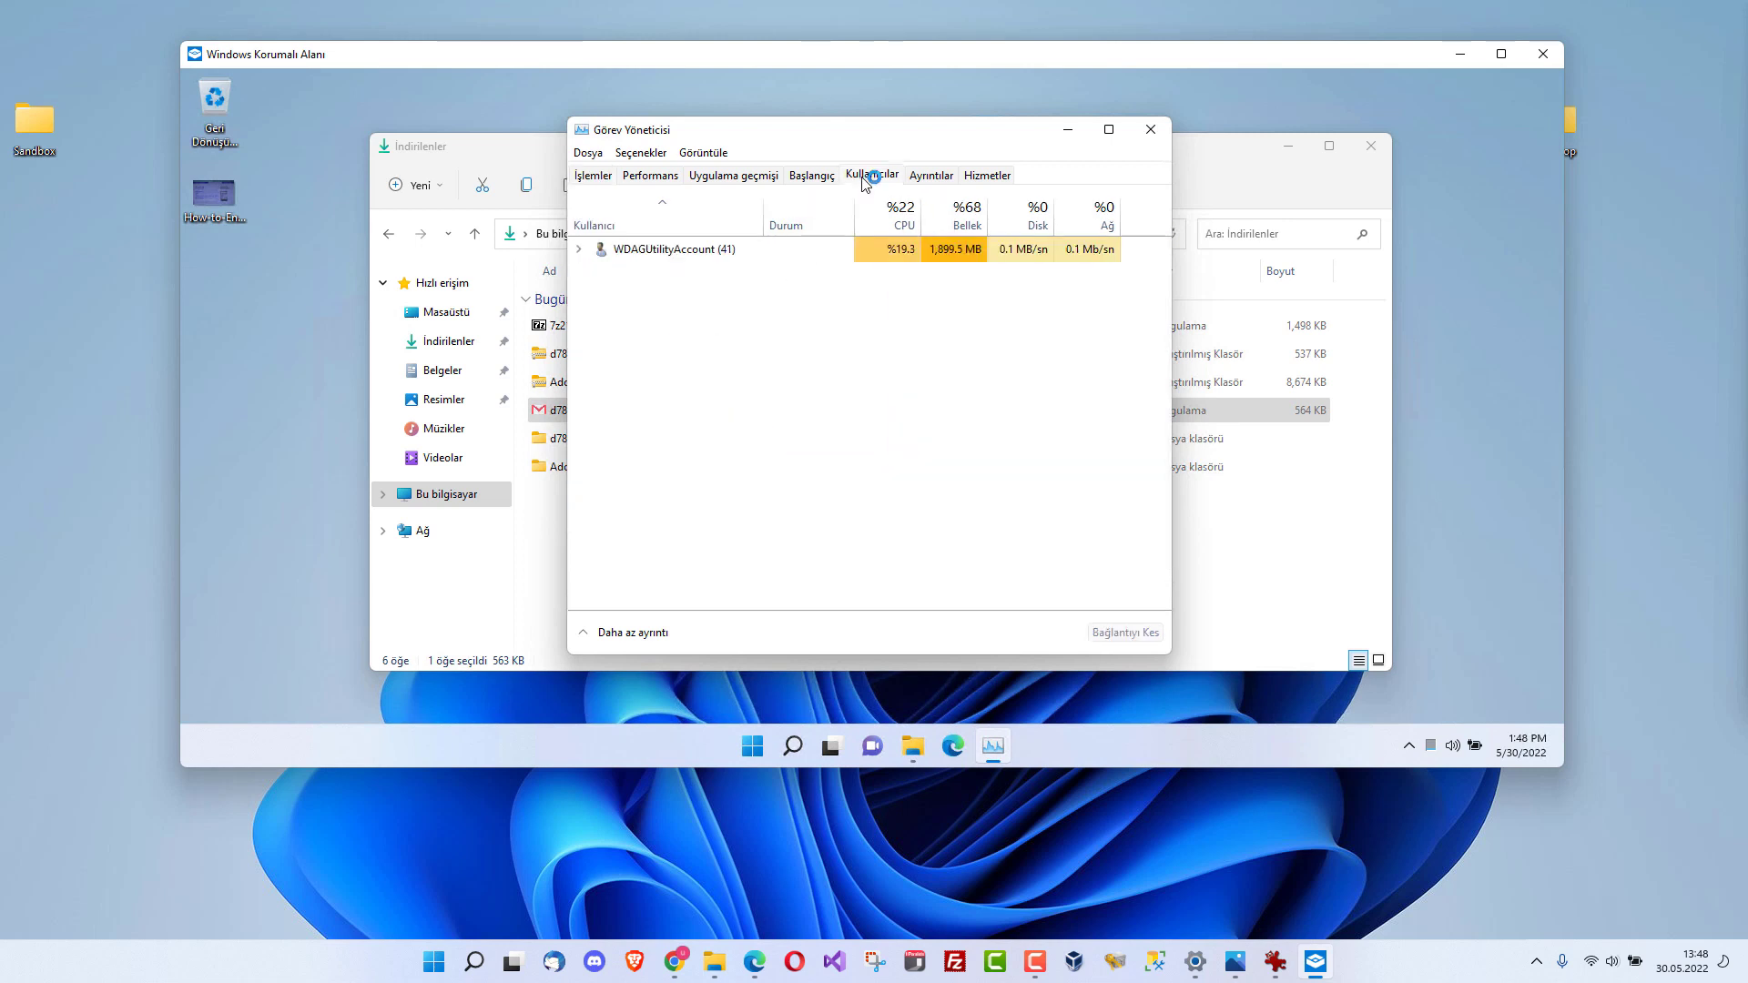
pyautogui.click(811, 177)
pyautogui.click(931, 179)
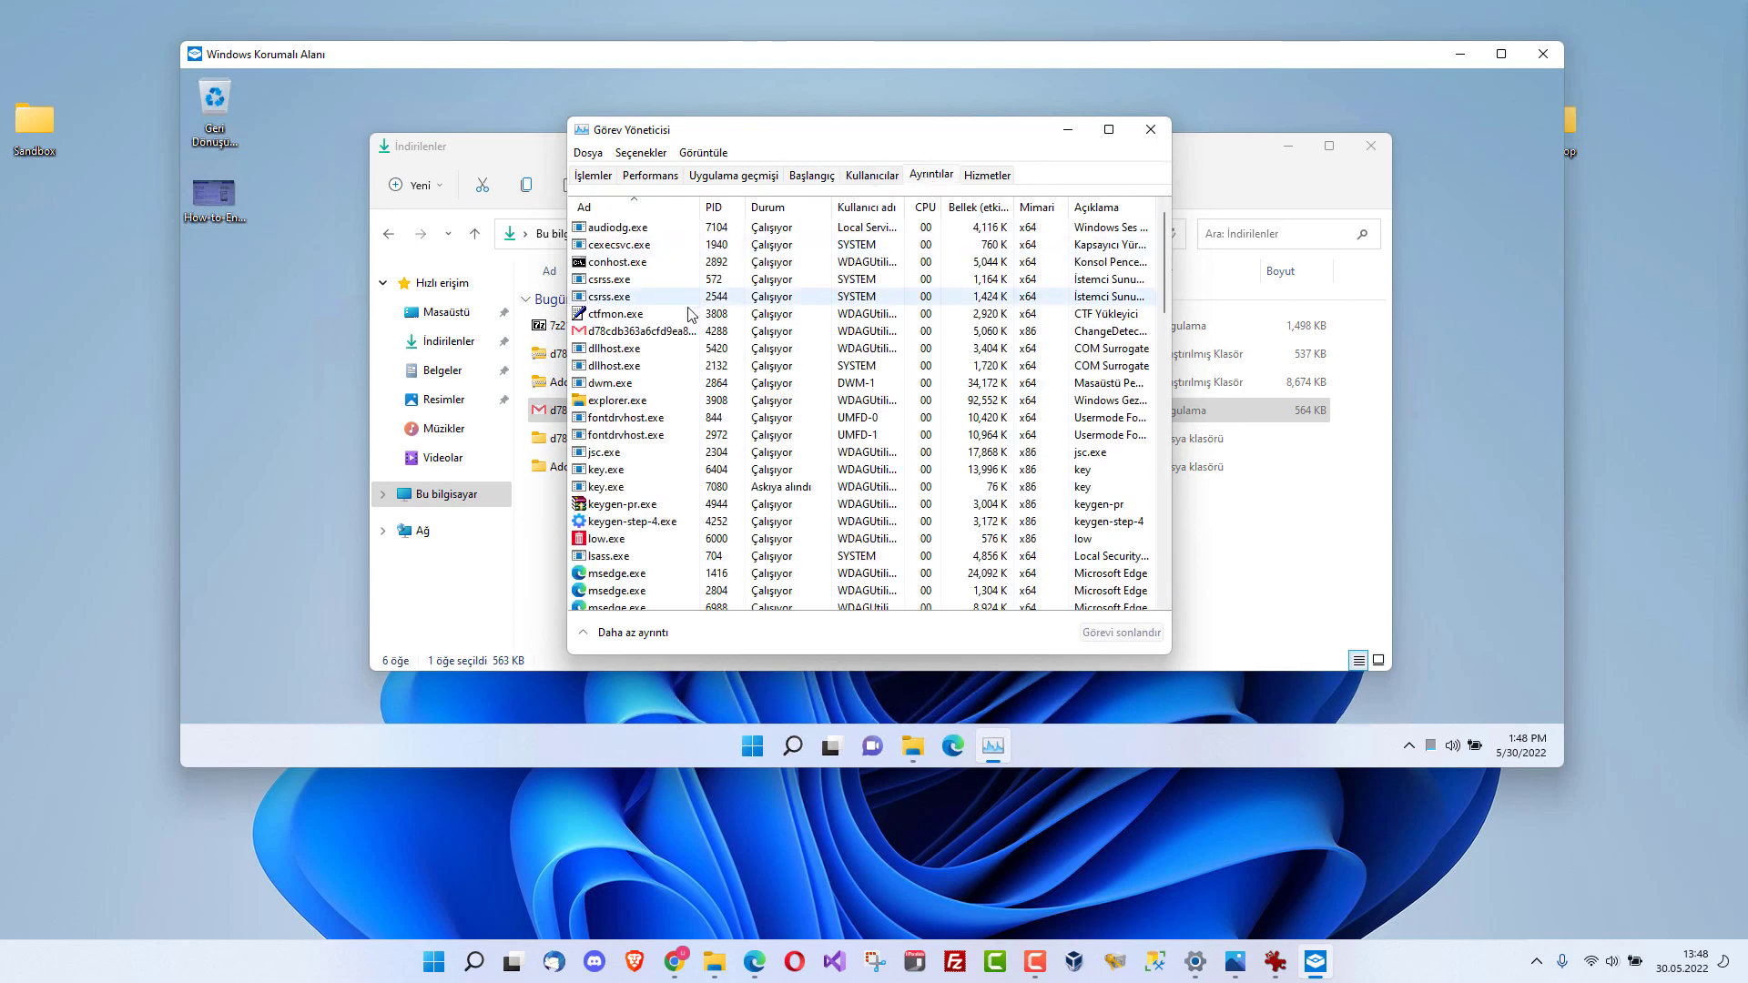
pyautogui.click(670, 333)
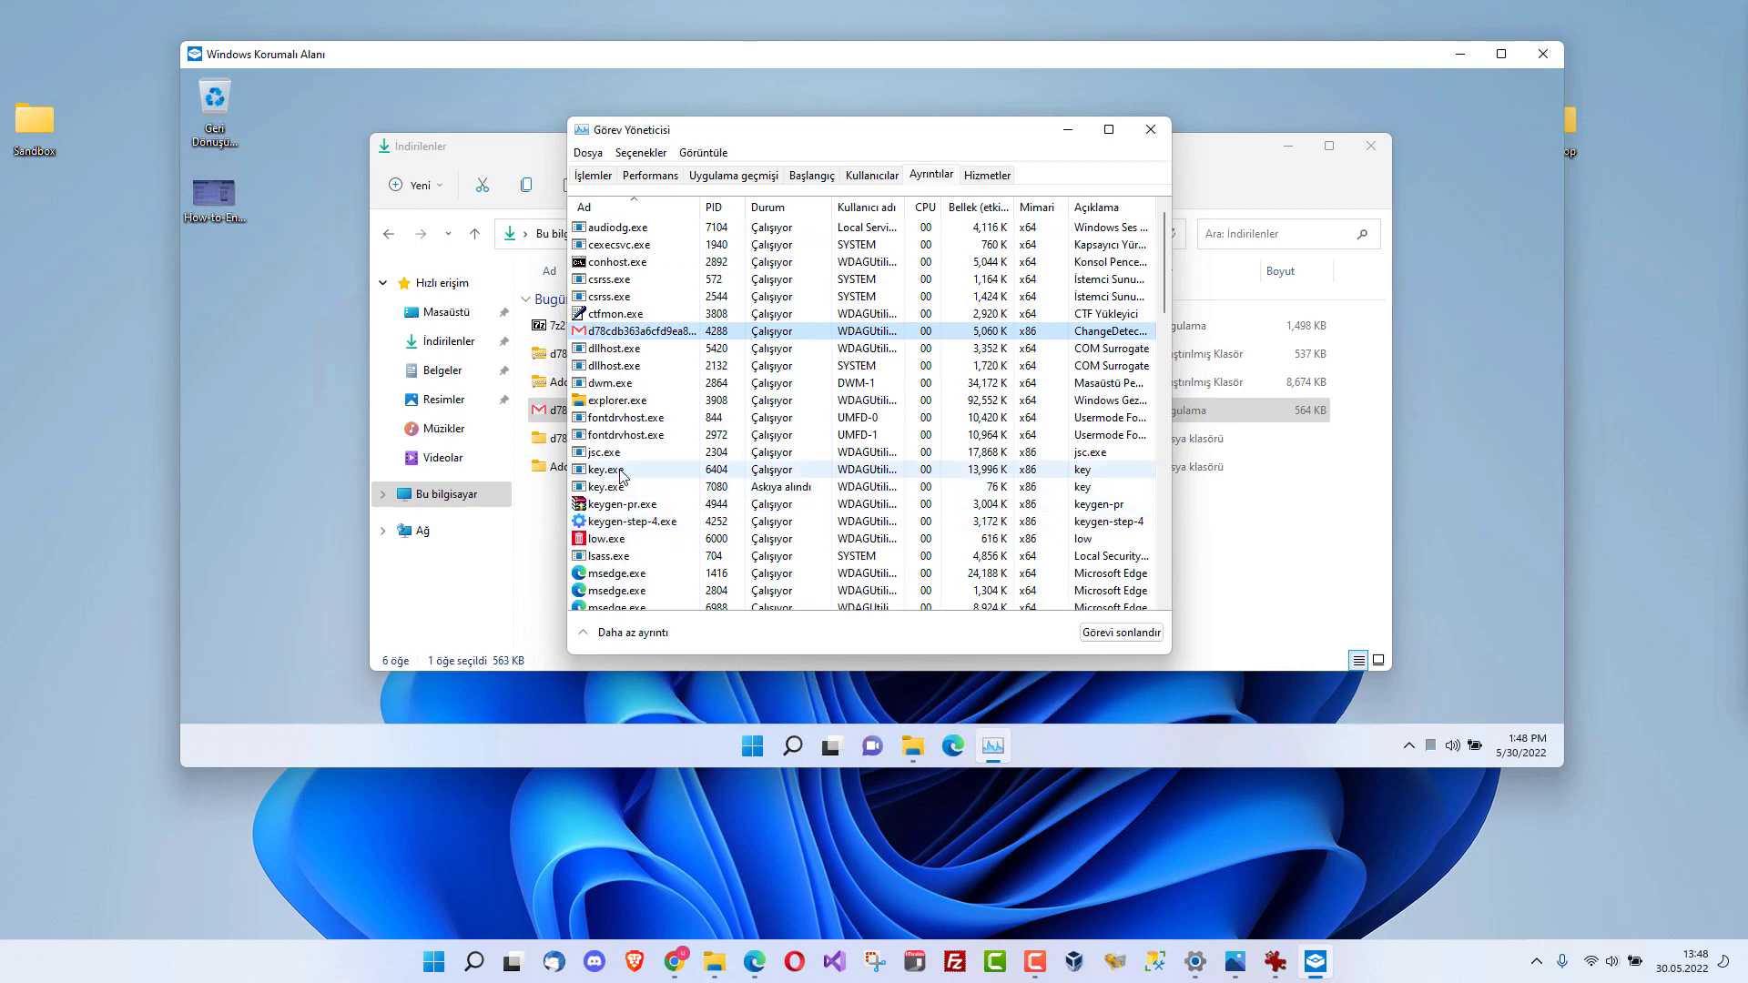
pyautogui.scroll(-2, 622, 473)
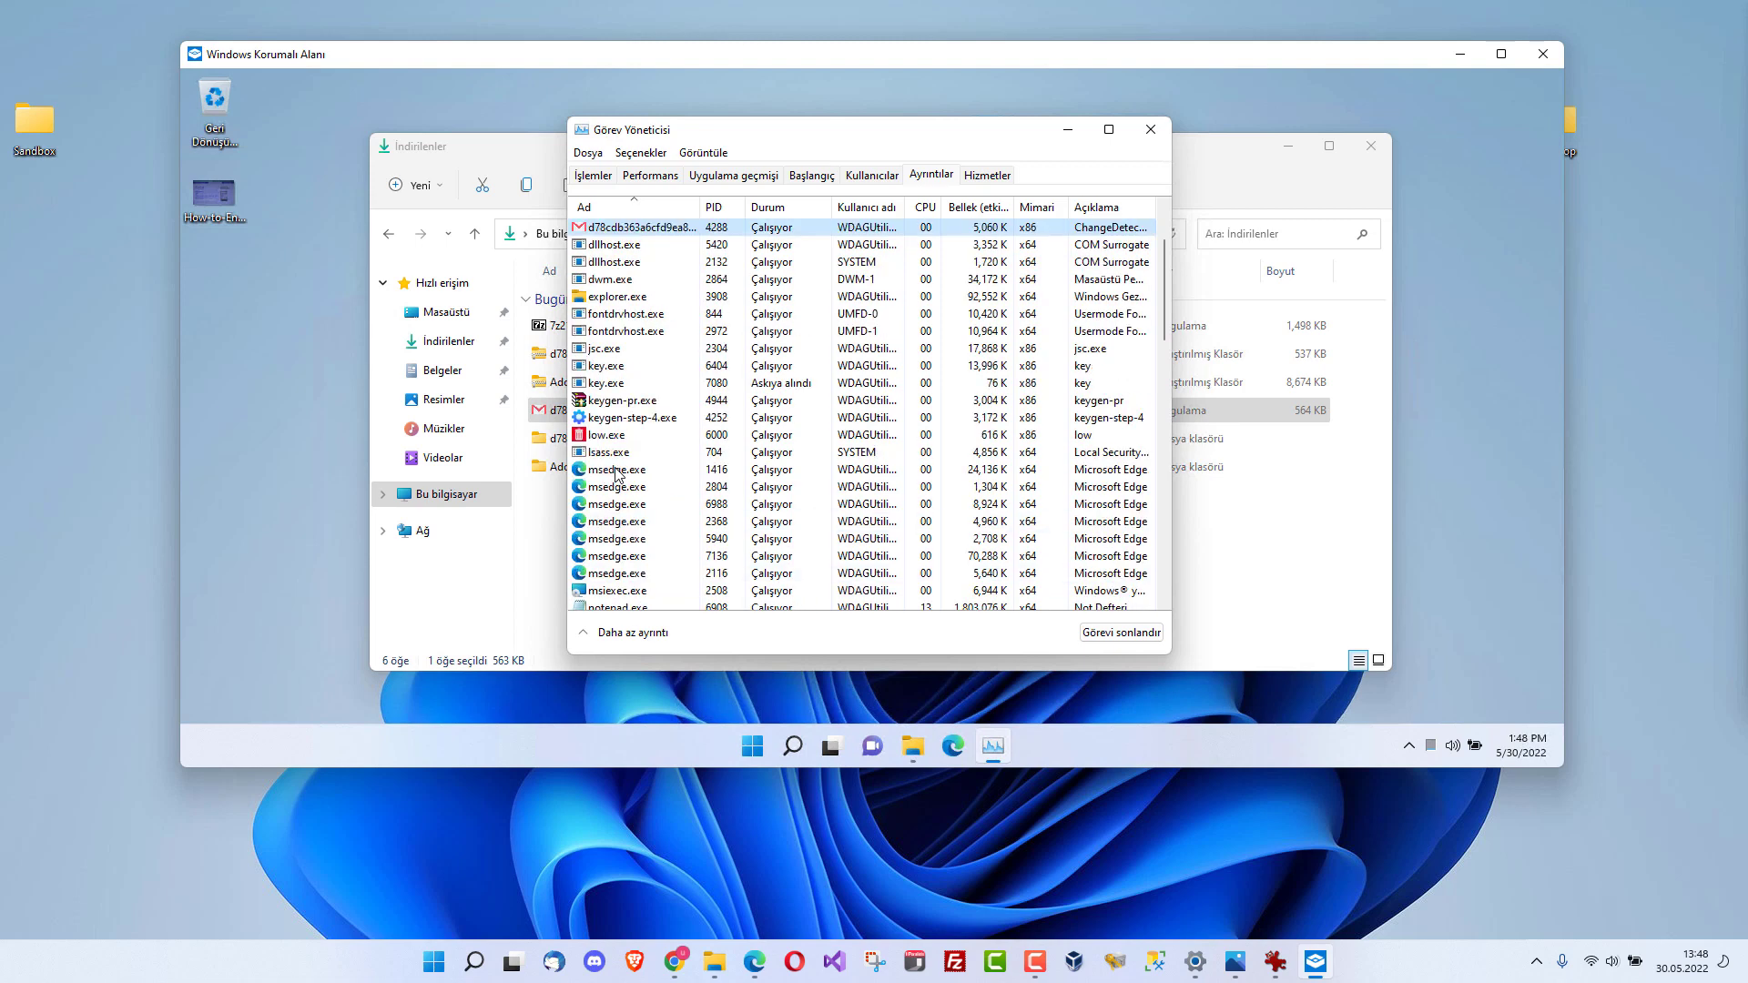
# Search the web for drweb in the sandbox's Edge browser, look over the results and close the browser.
pyautogui.click(951, 751)
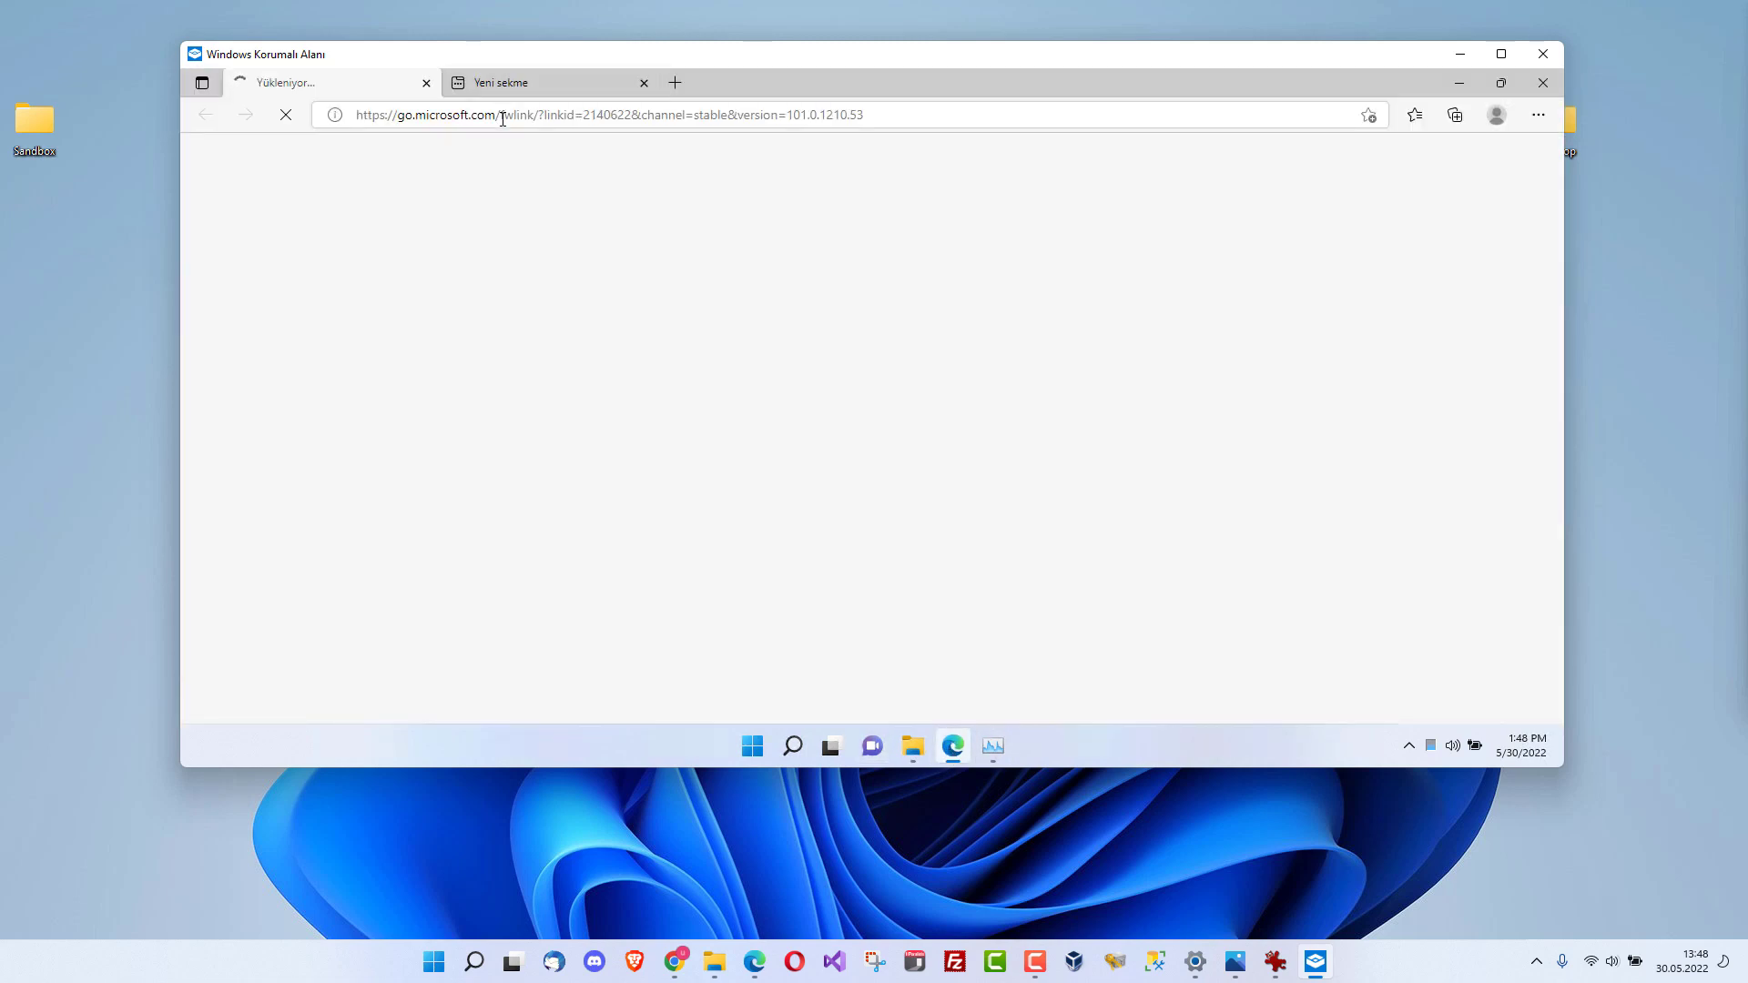
pyautogui.click(500, 117)
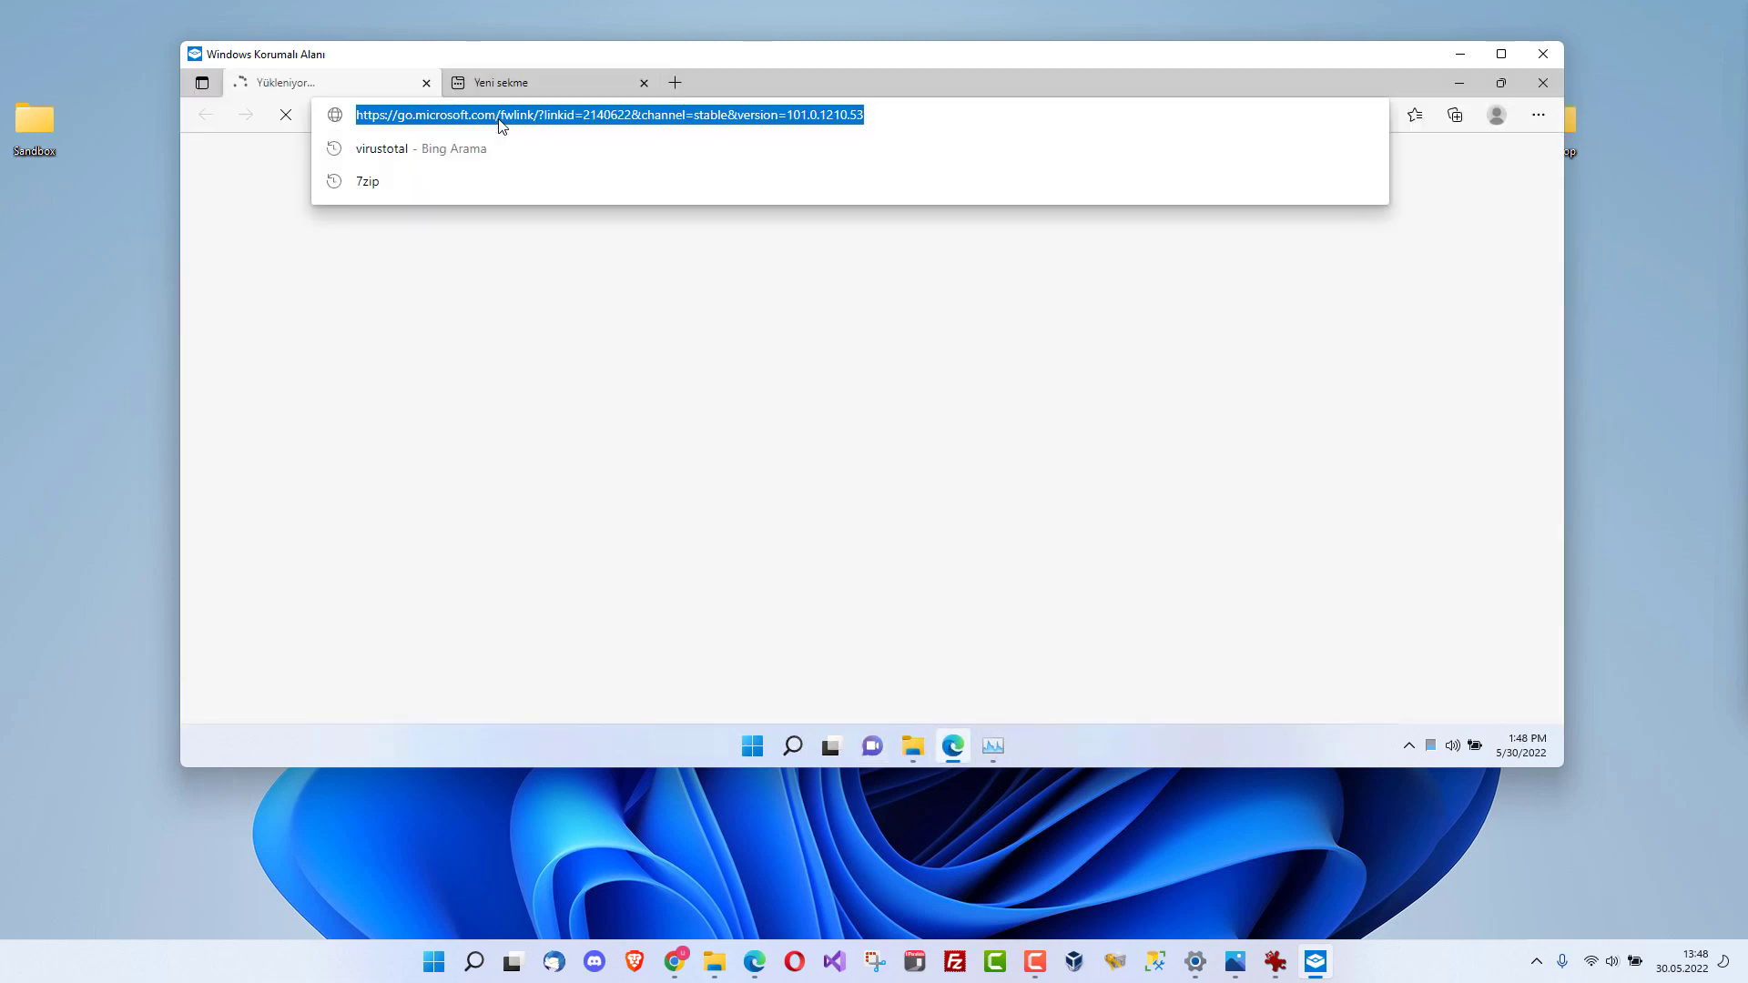
pyautogui.write('drwe')
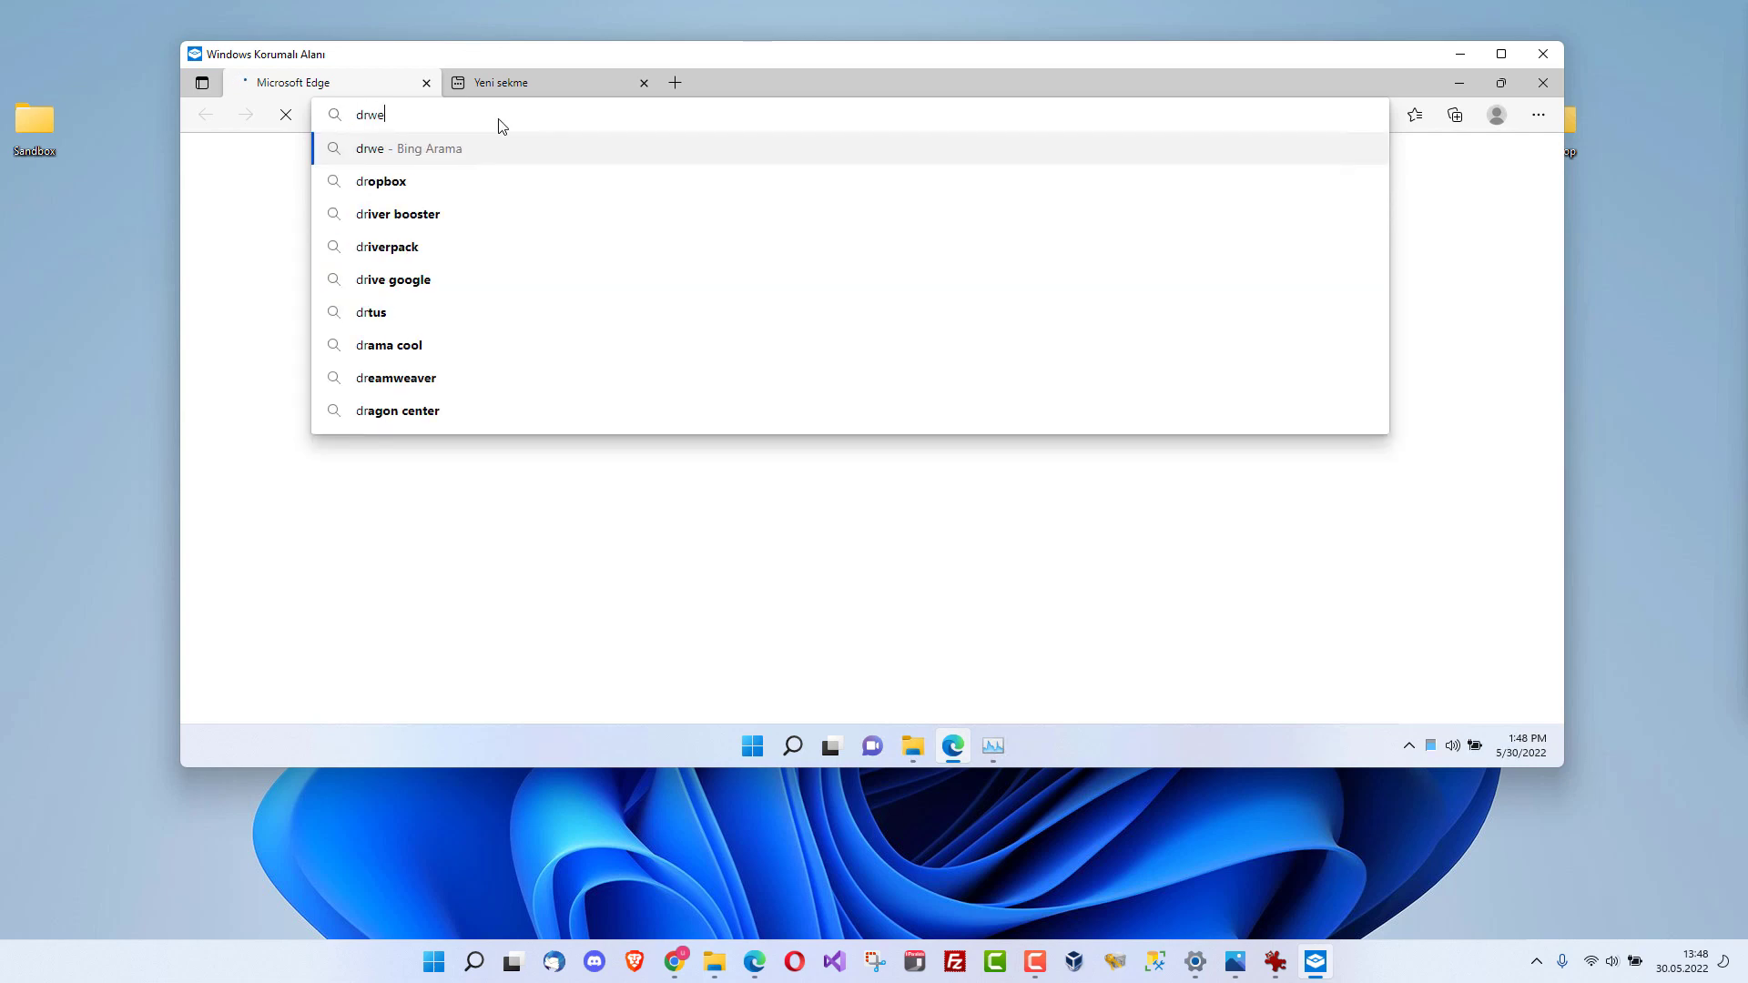
pyautogui.write('b')
pyautogui.press('Return')
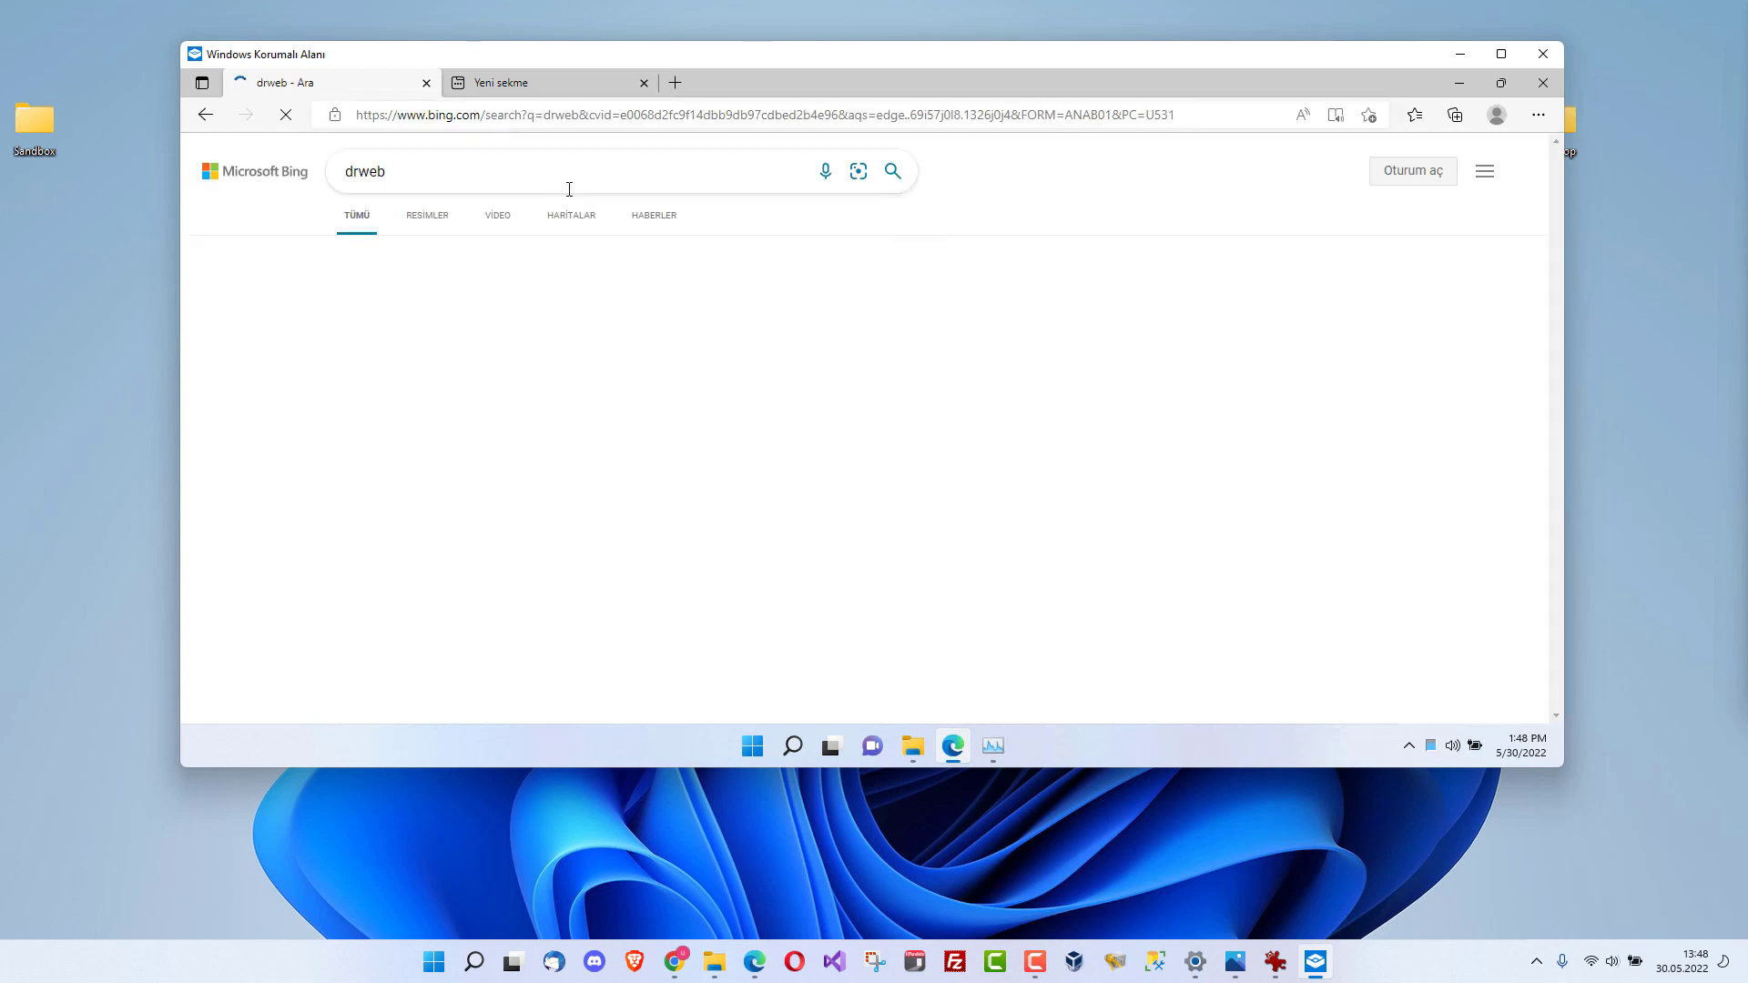
pyautogui.scroll(-3, 629, 541)
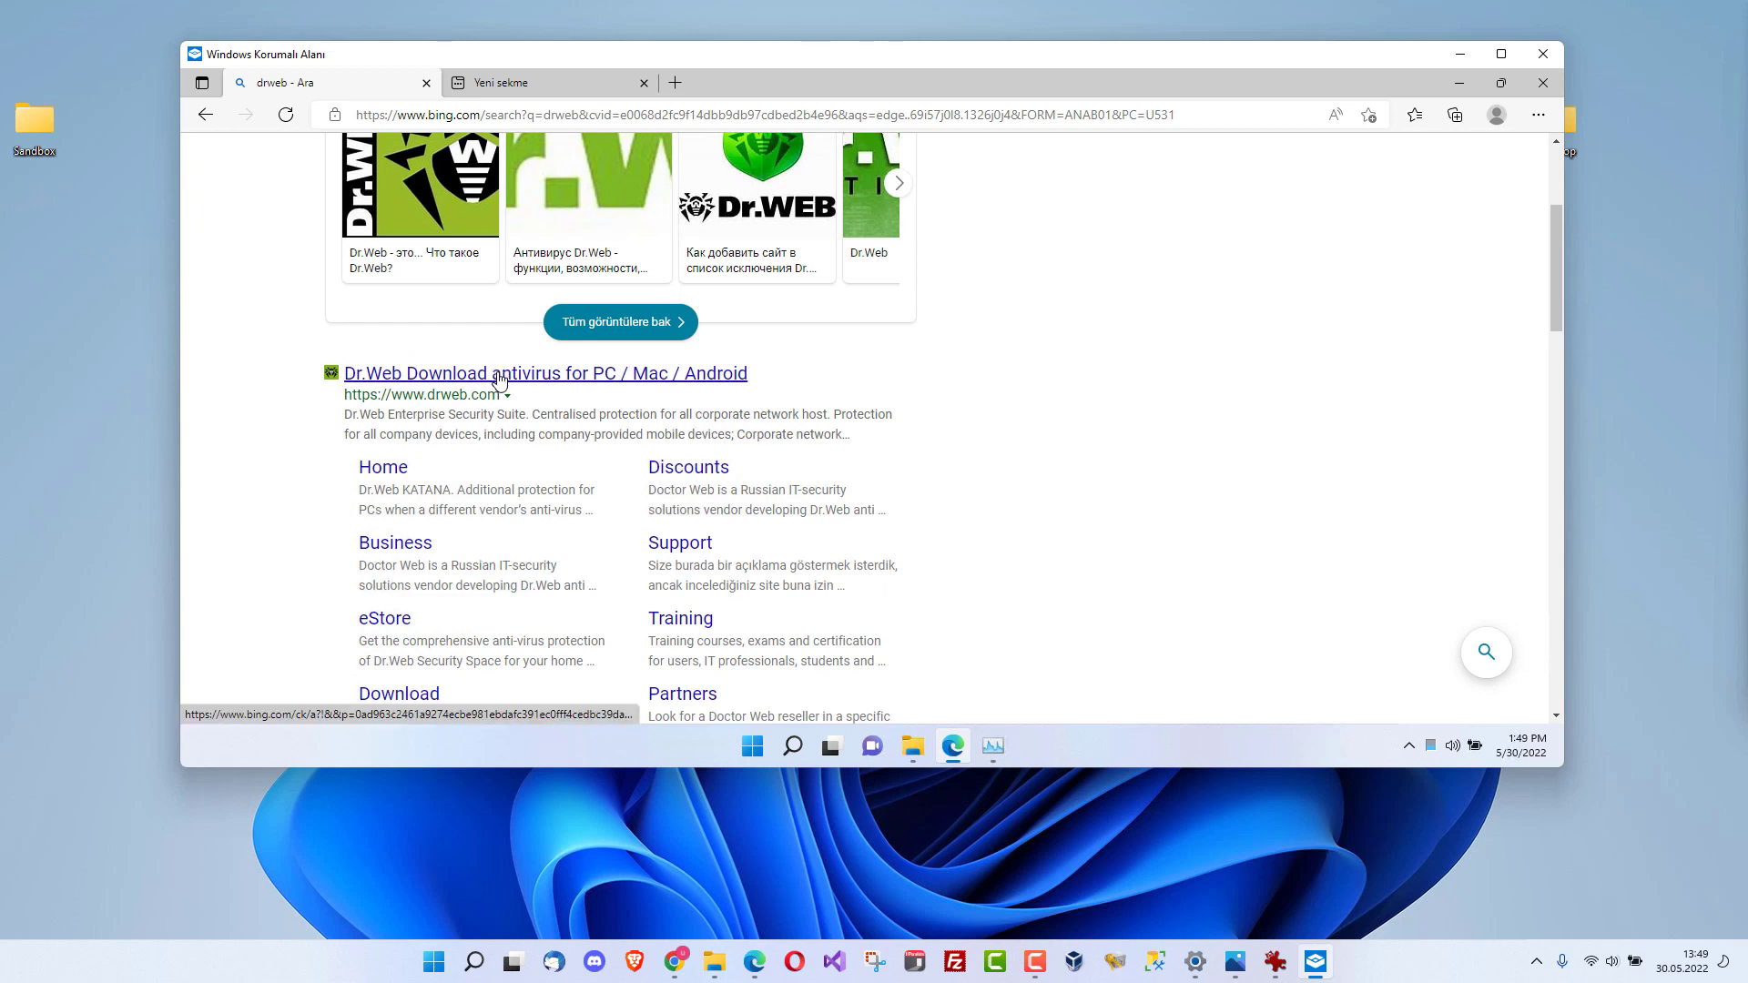
pyautogui.click(1546, 83)
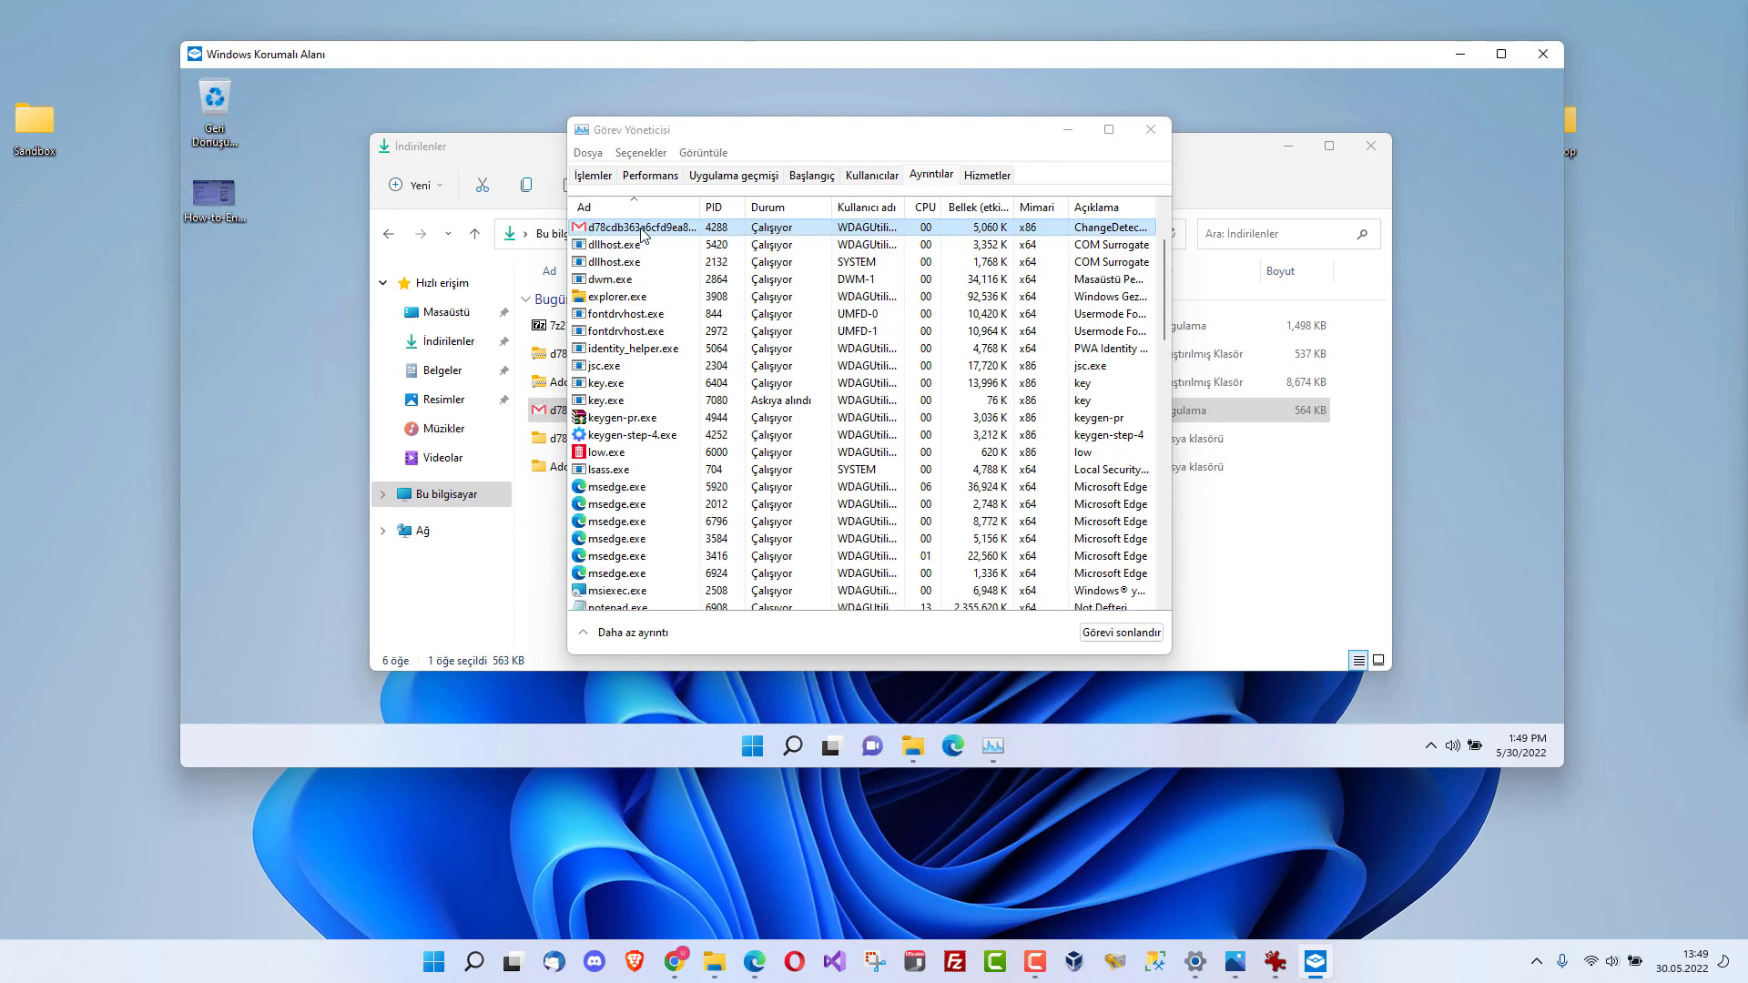
# Check low.exe and the remaining running processes in the detailed list, and close Task Manager.
pyautogui.click(685, 437)
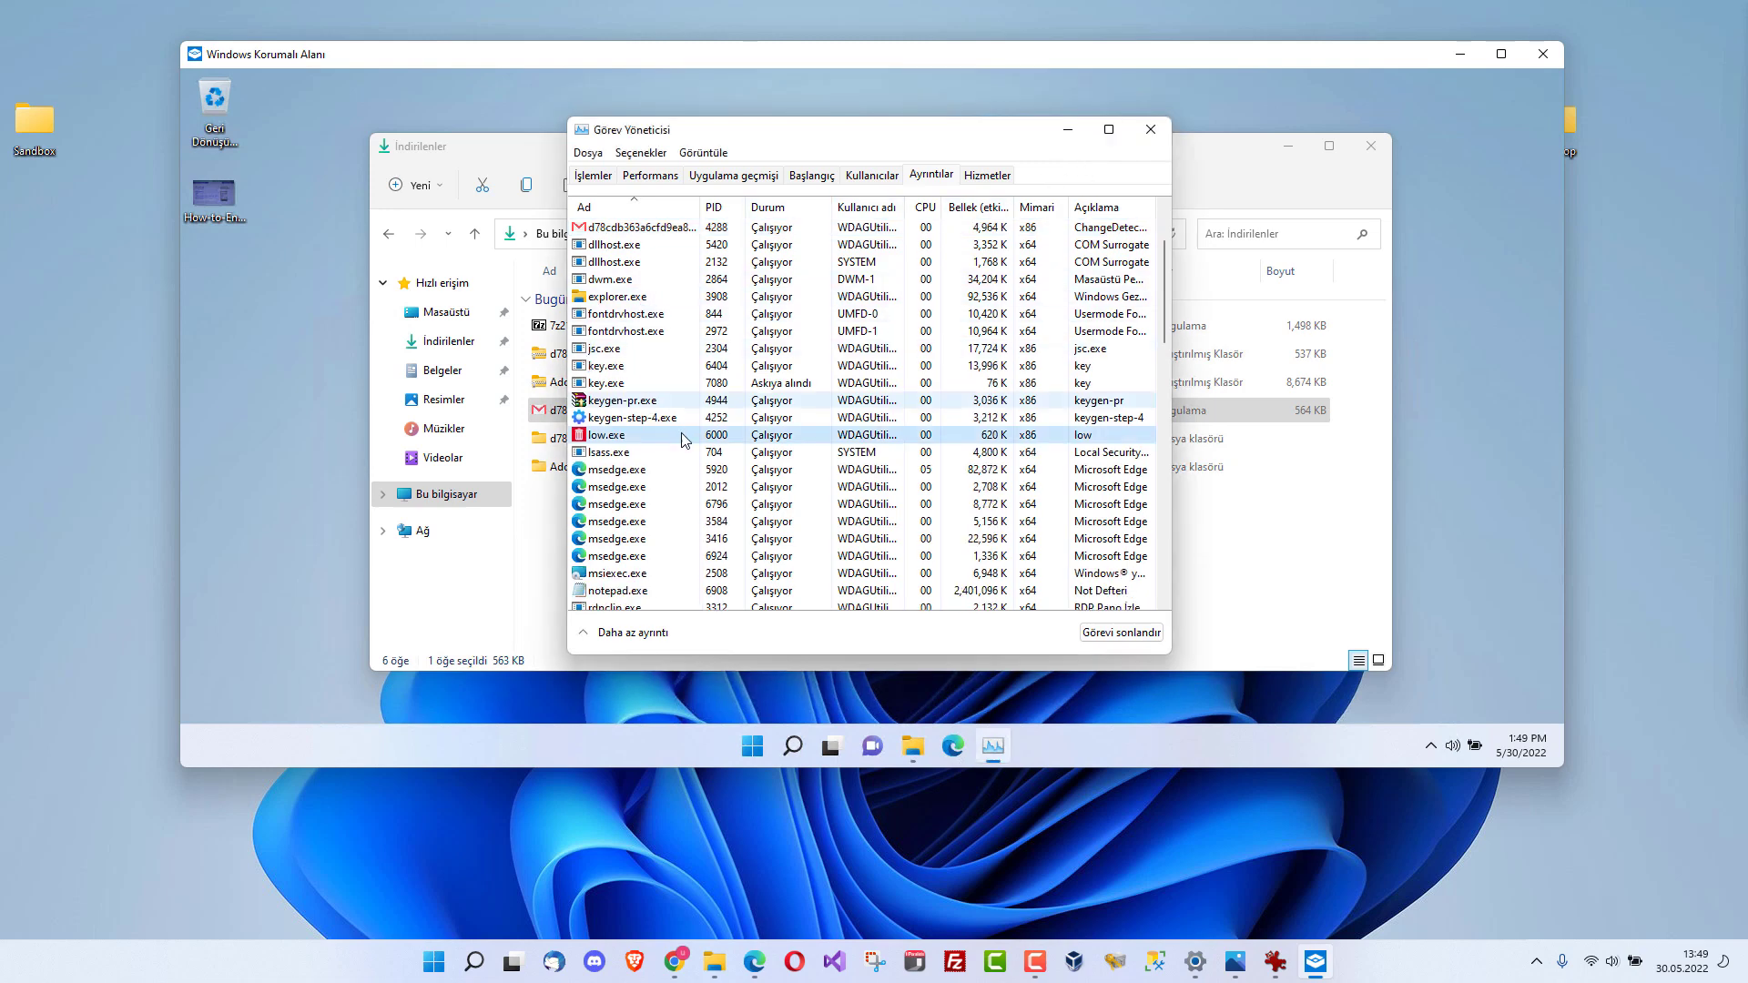
pyautogui.scroll(-10, 671, 487)
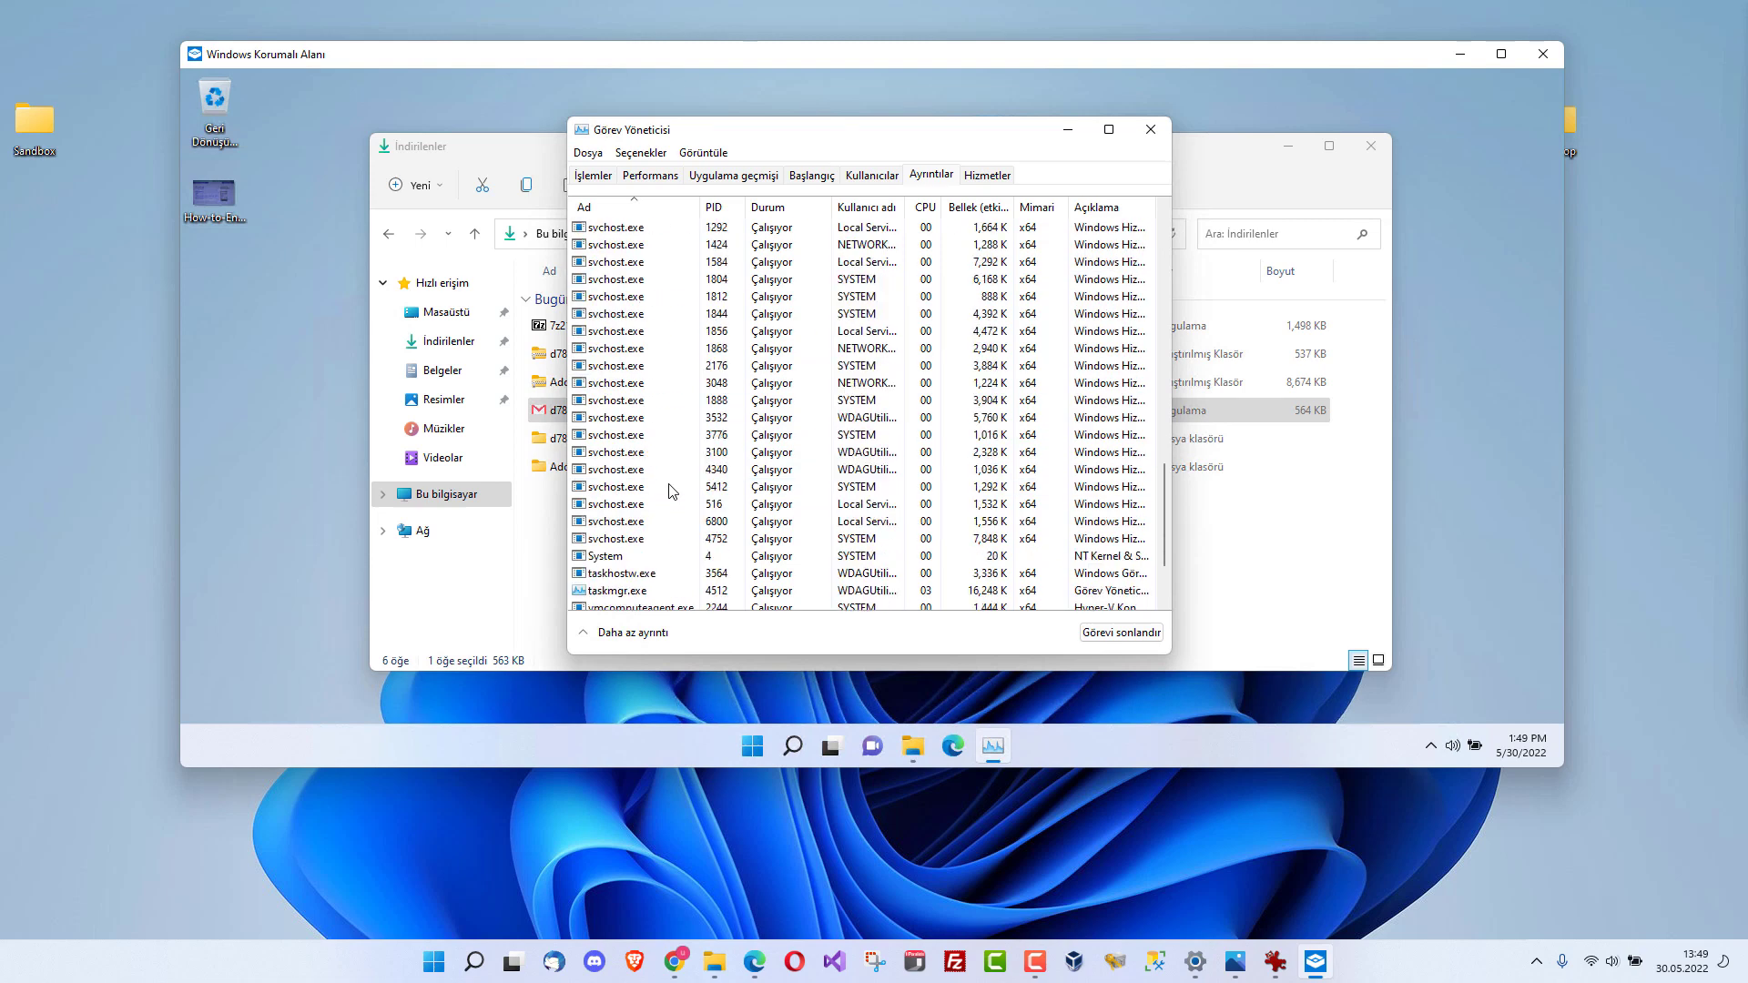
pyautogui.click(1151, 130)
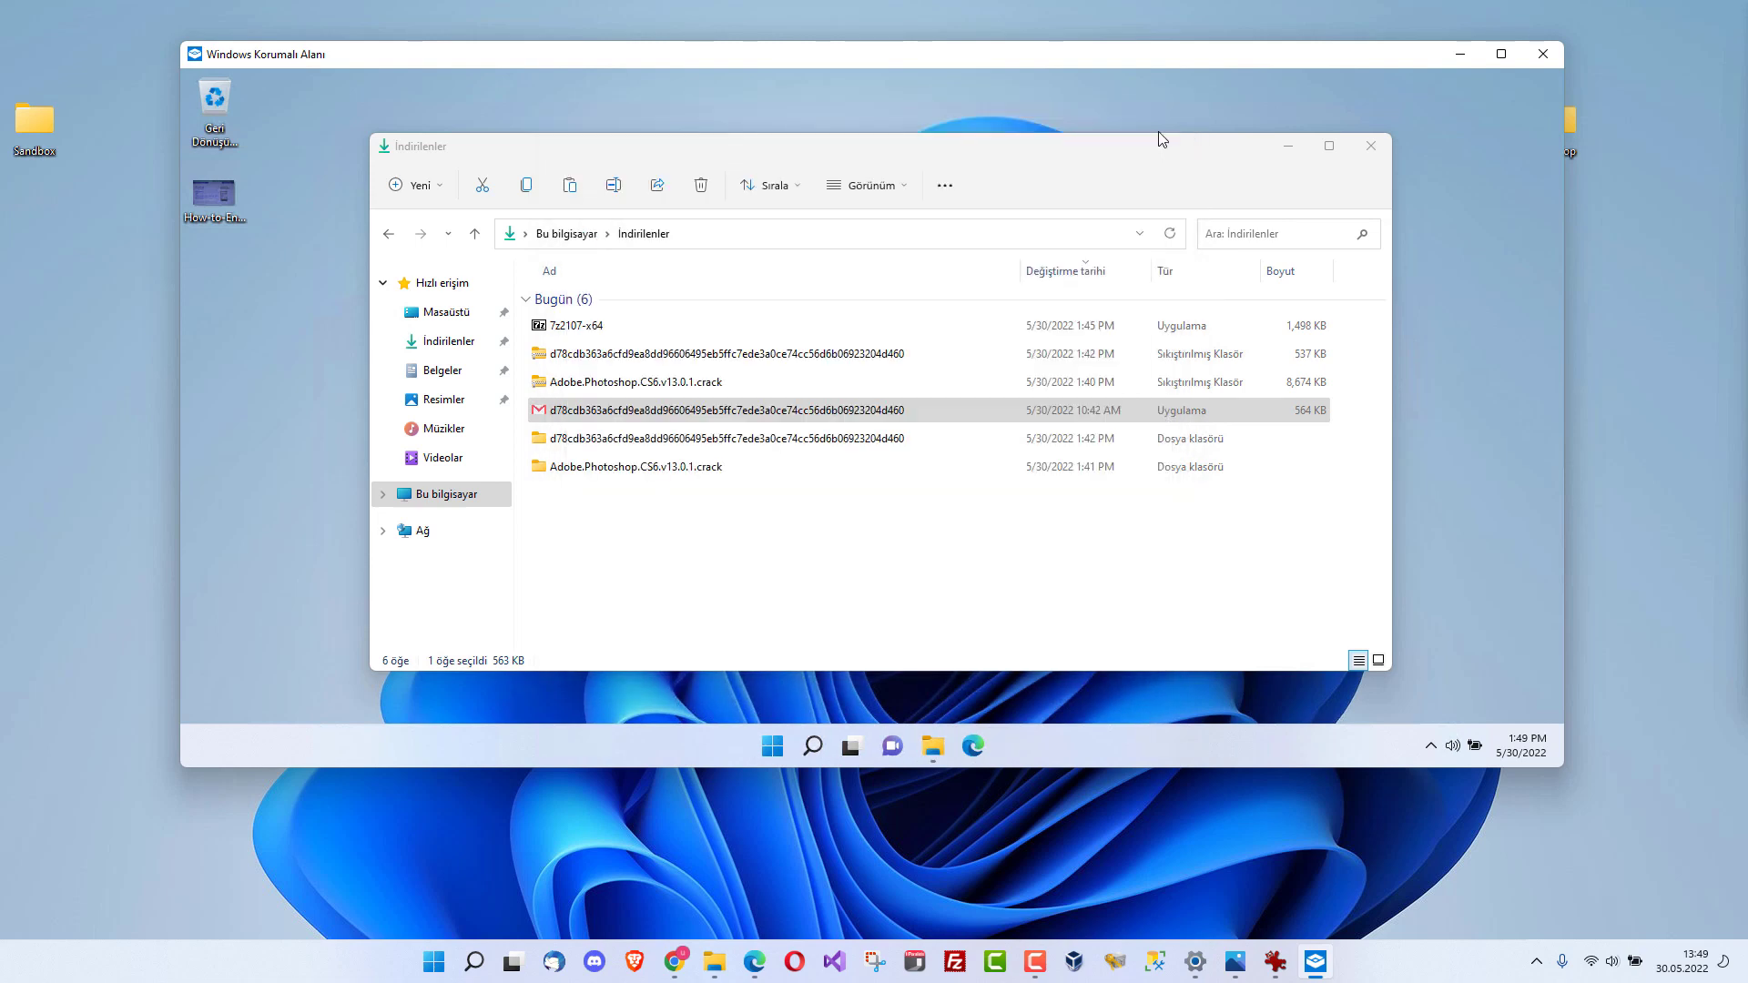
# Close Windows Sandbox and confirm permanently discarding all of its contents.
pyautogui.click(1543, 55)
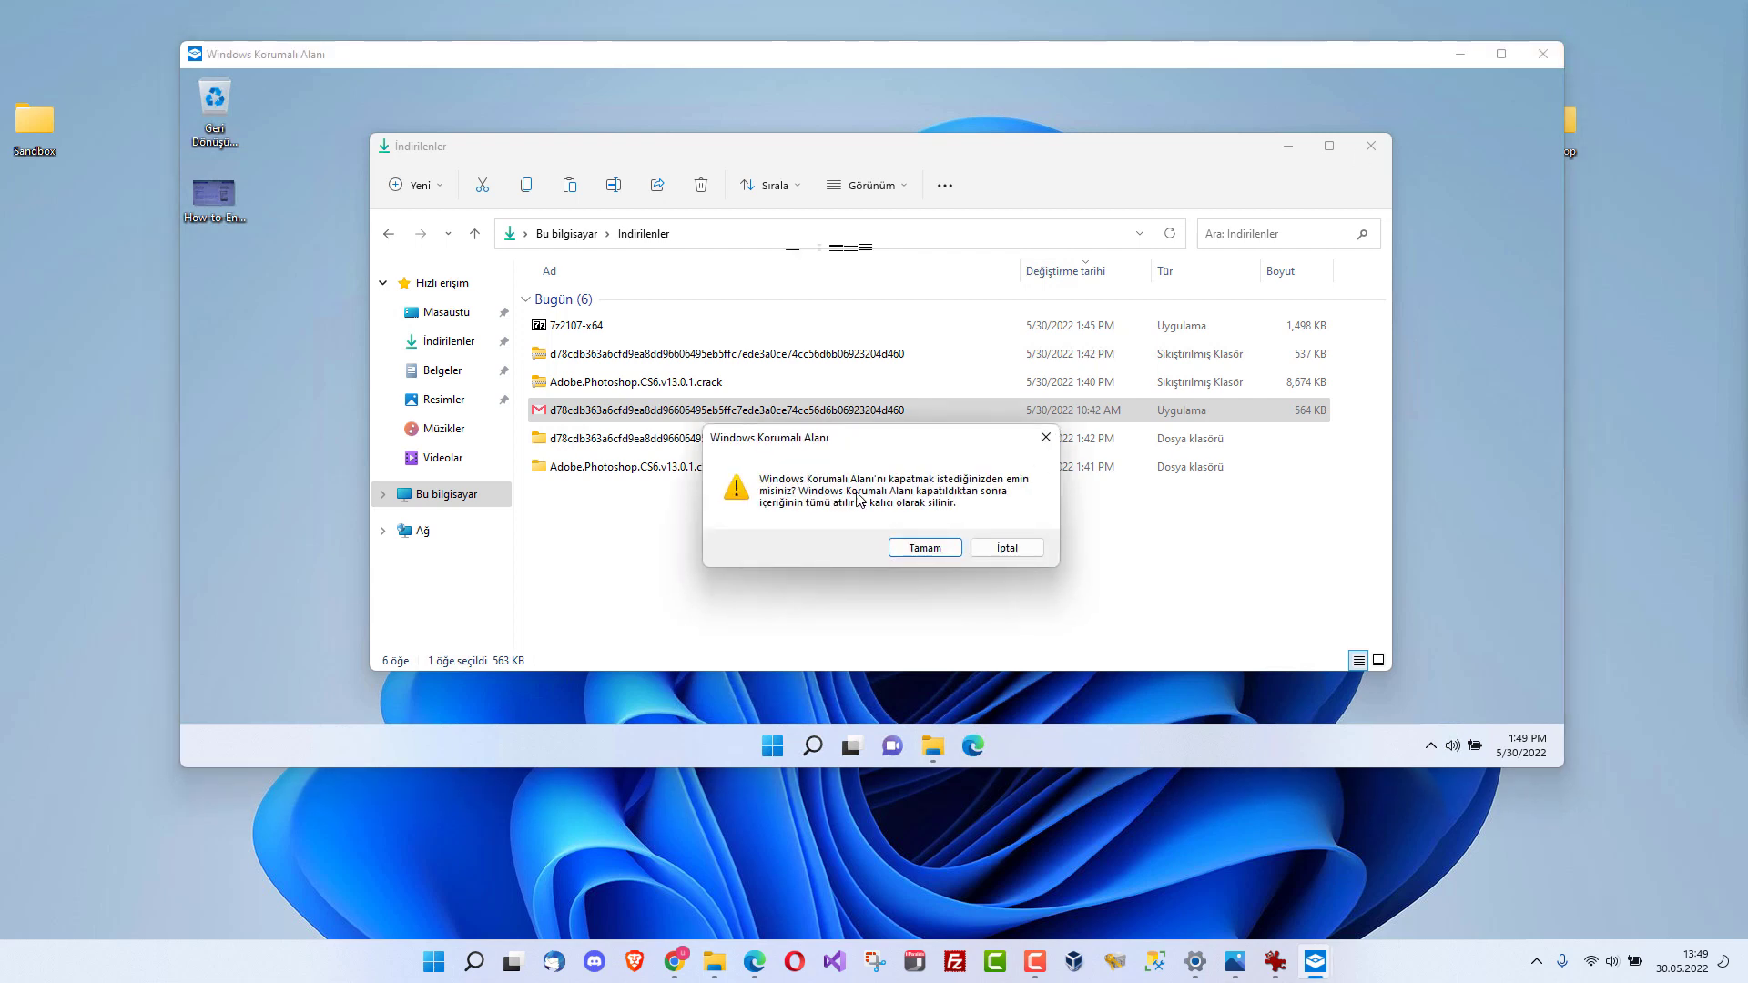
pyautogui.click(902, 550)
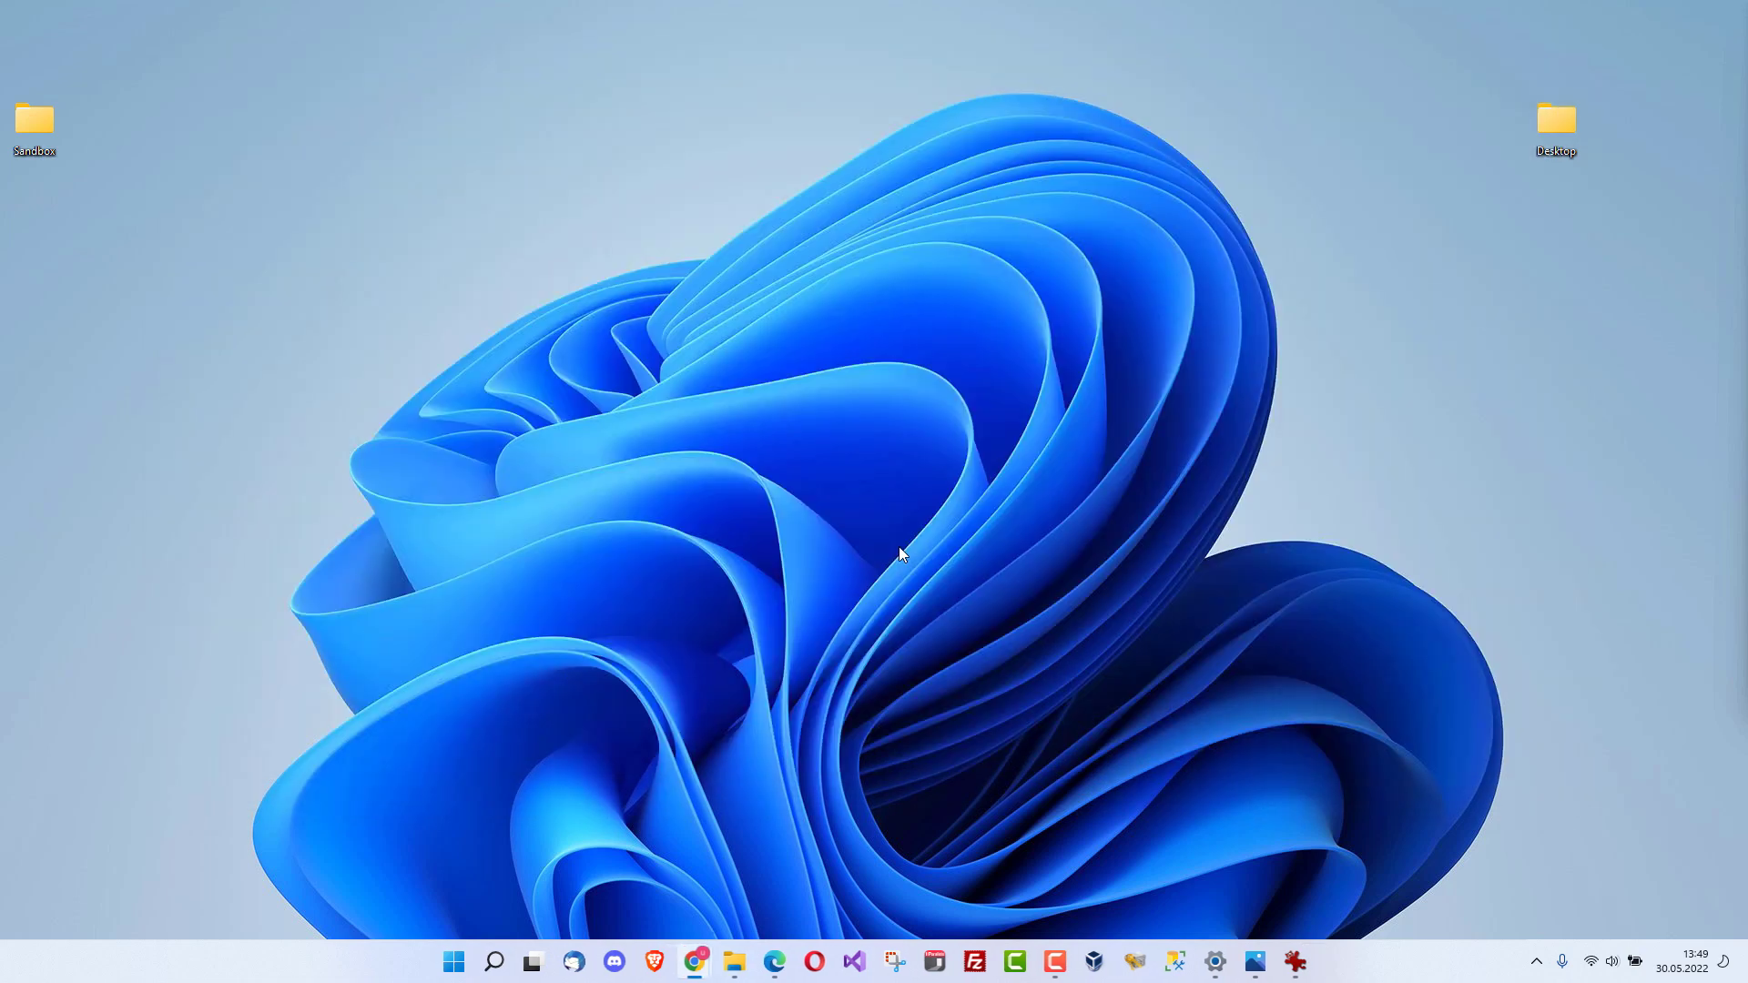
# Search the host for windows and launch a fresh Windows Sandbox session.
pyautogui.click(489, 969)
pyautogui.write('kou')
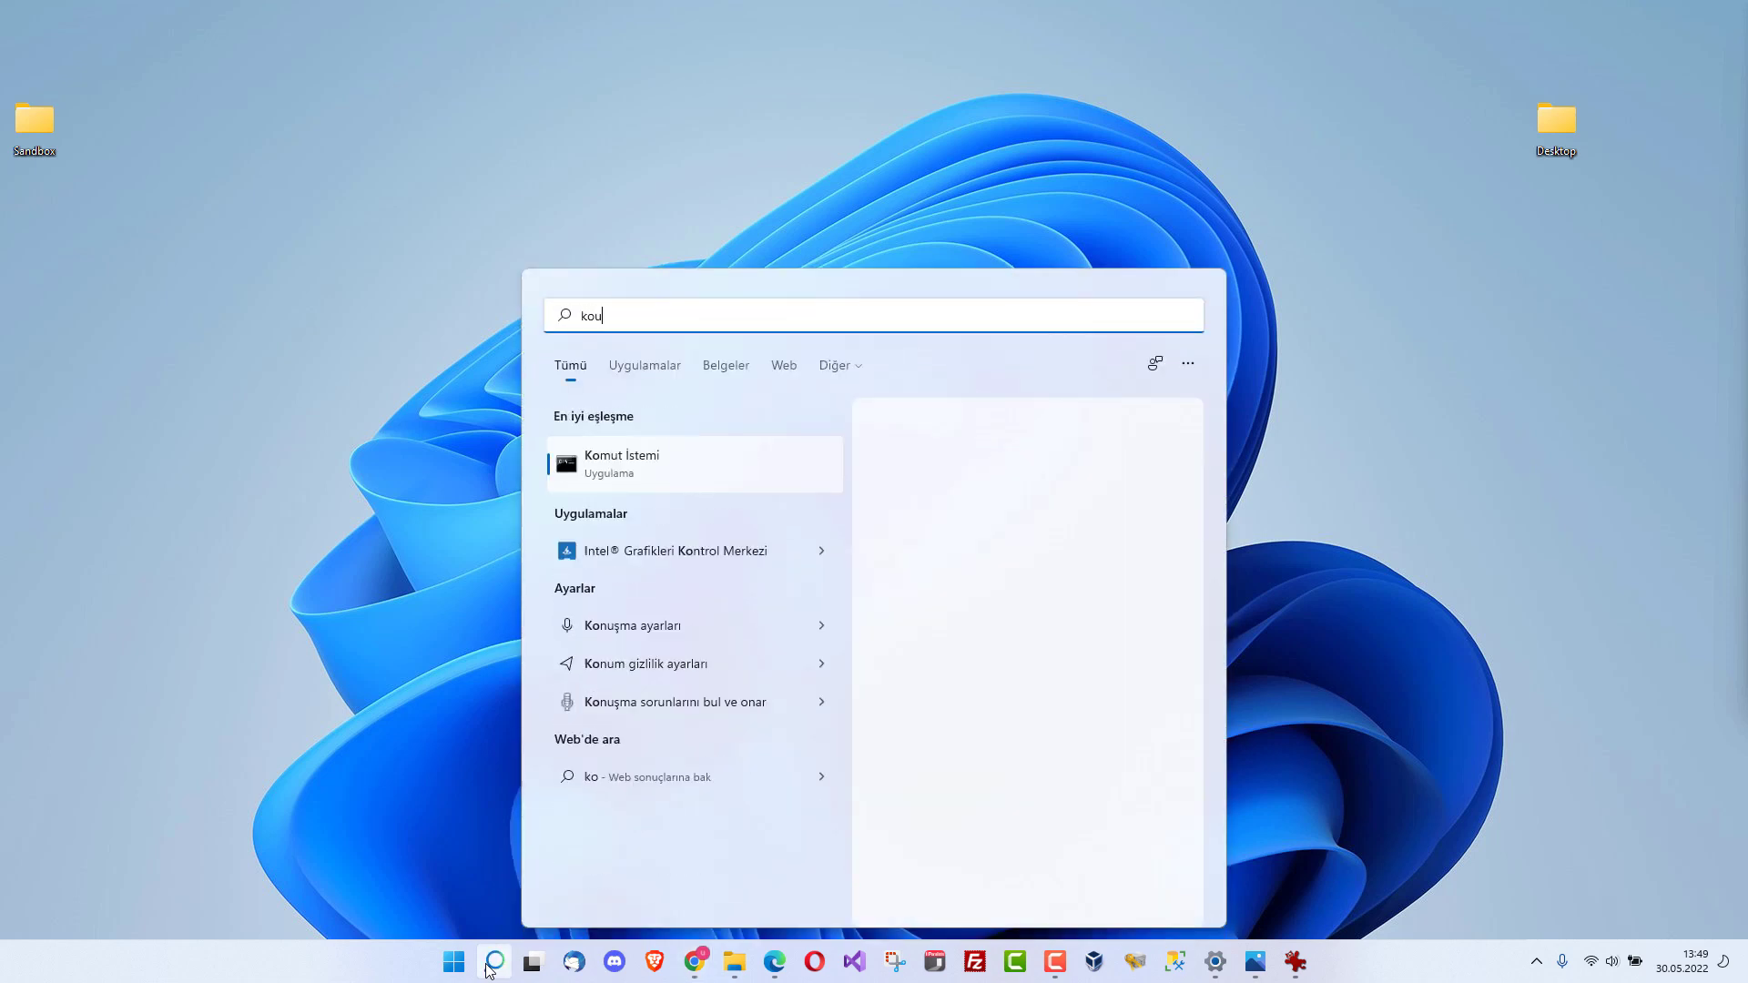
pyautogui.press('BackSpace')
pyautogui.press('BackSpace')
pyautogui.press('BackSpace')
pyautogui.write('w')
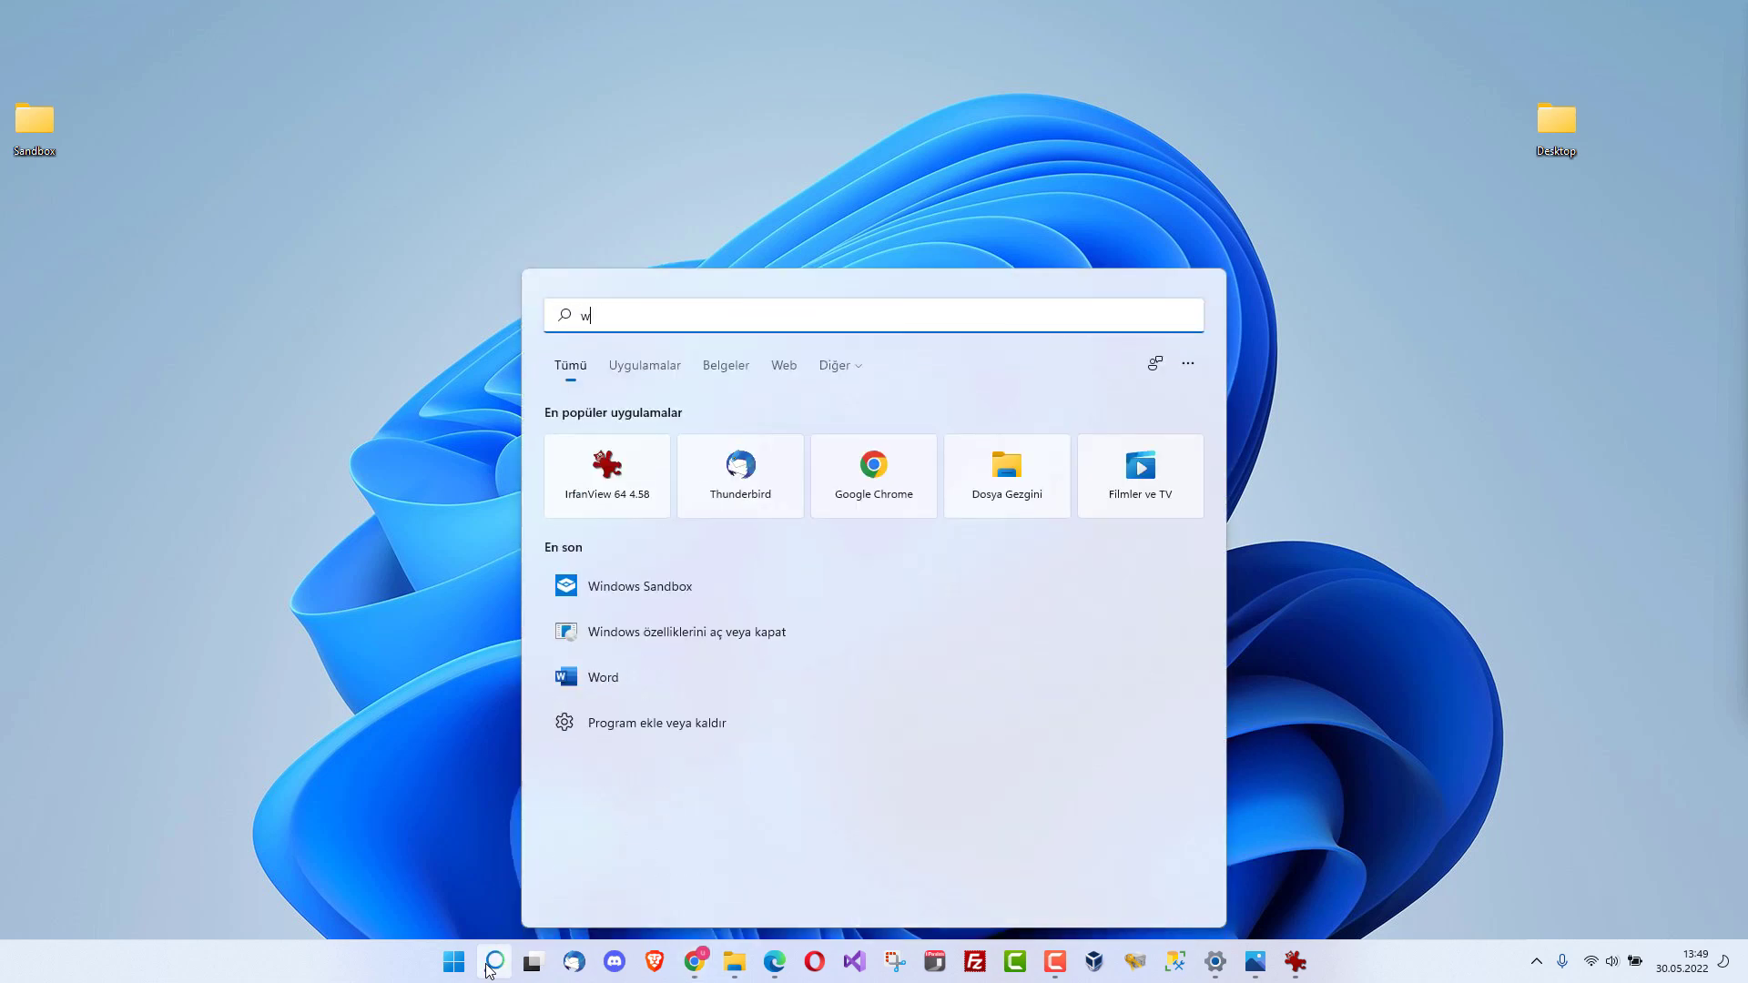
pyautogui.write('indows')
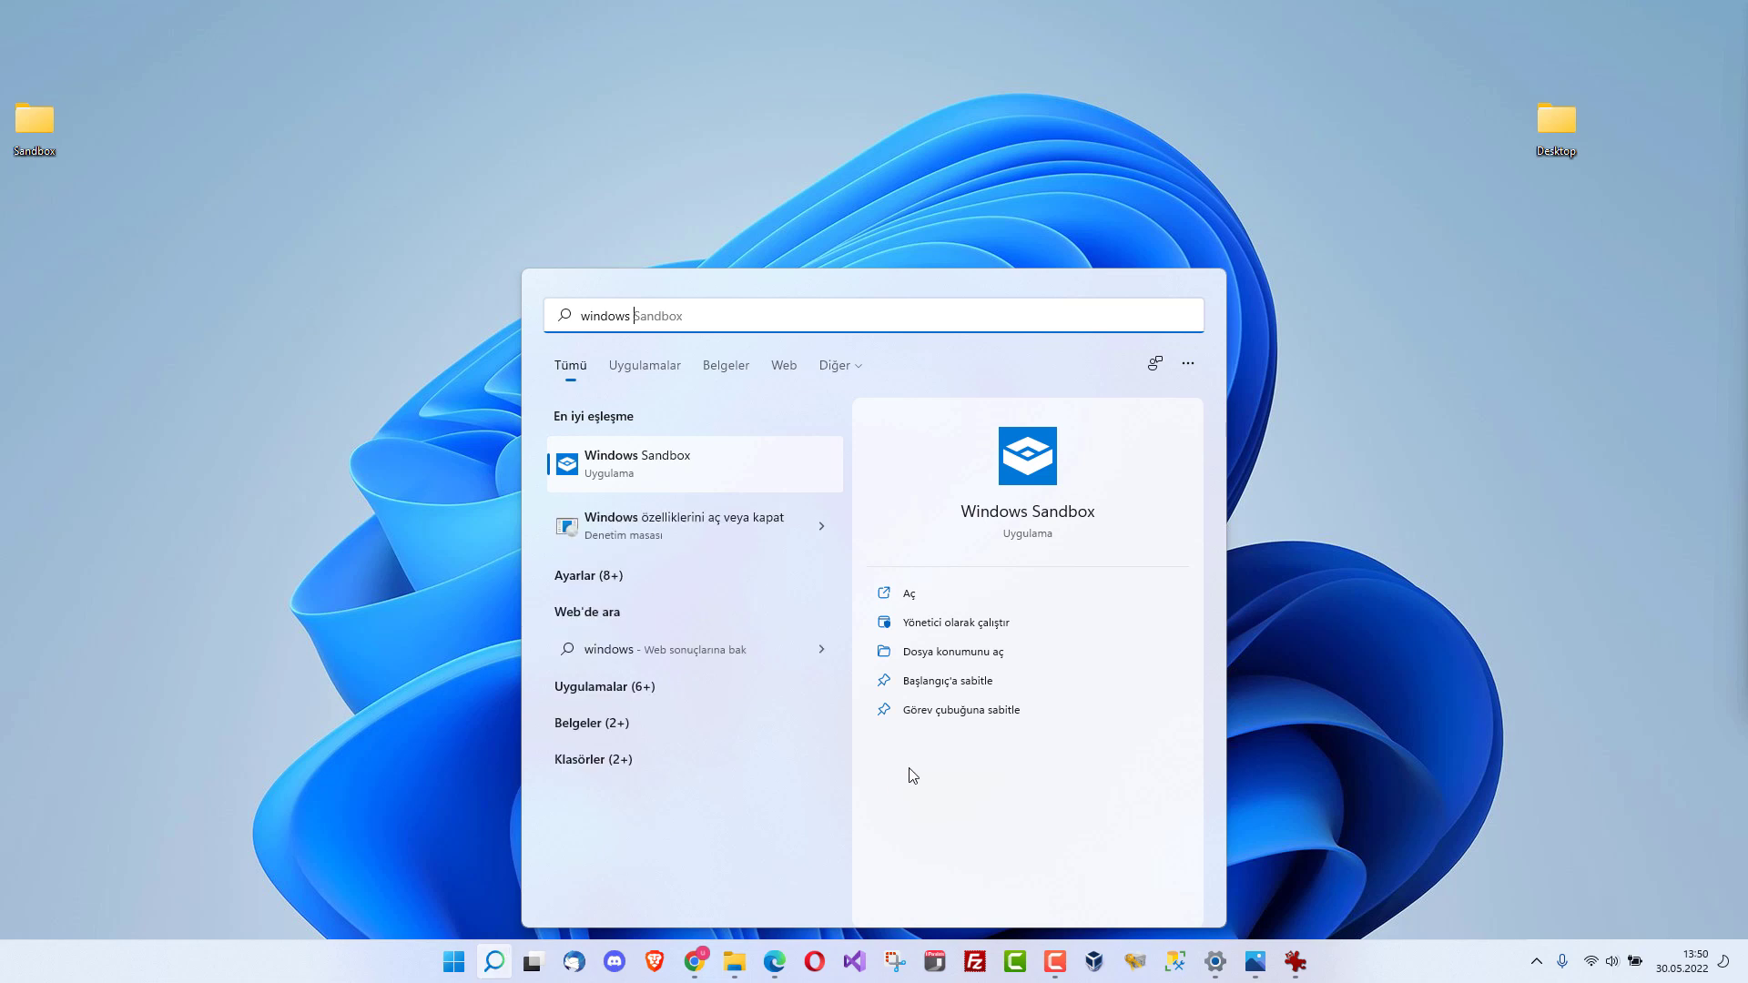
pyautogui.click(640, 476)
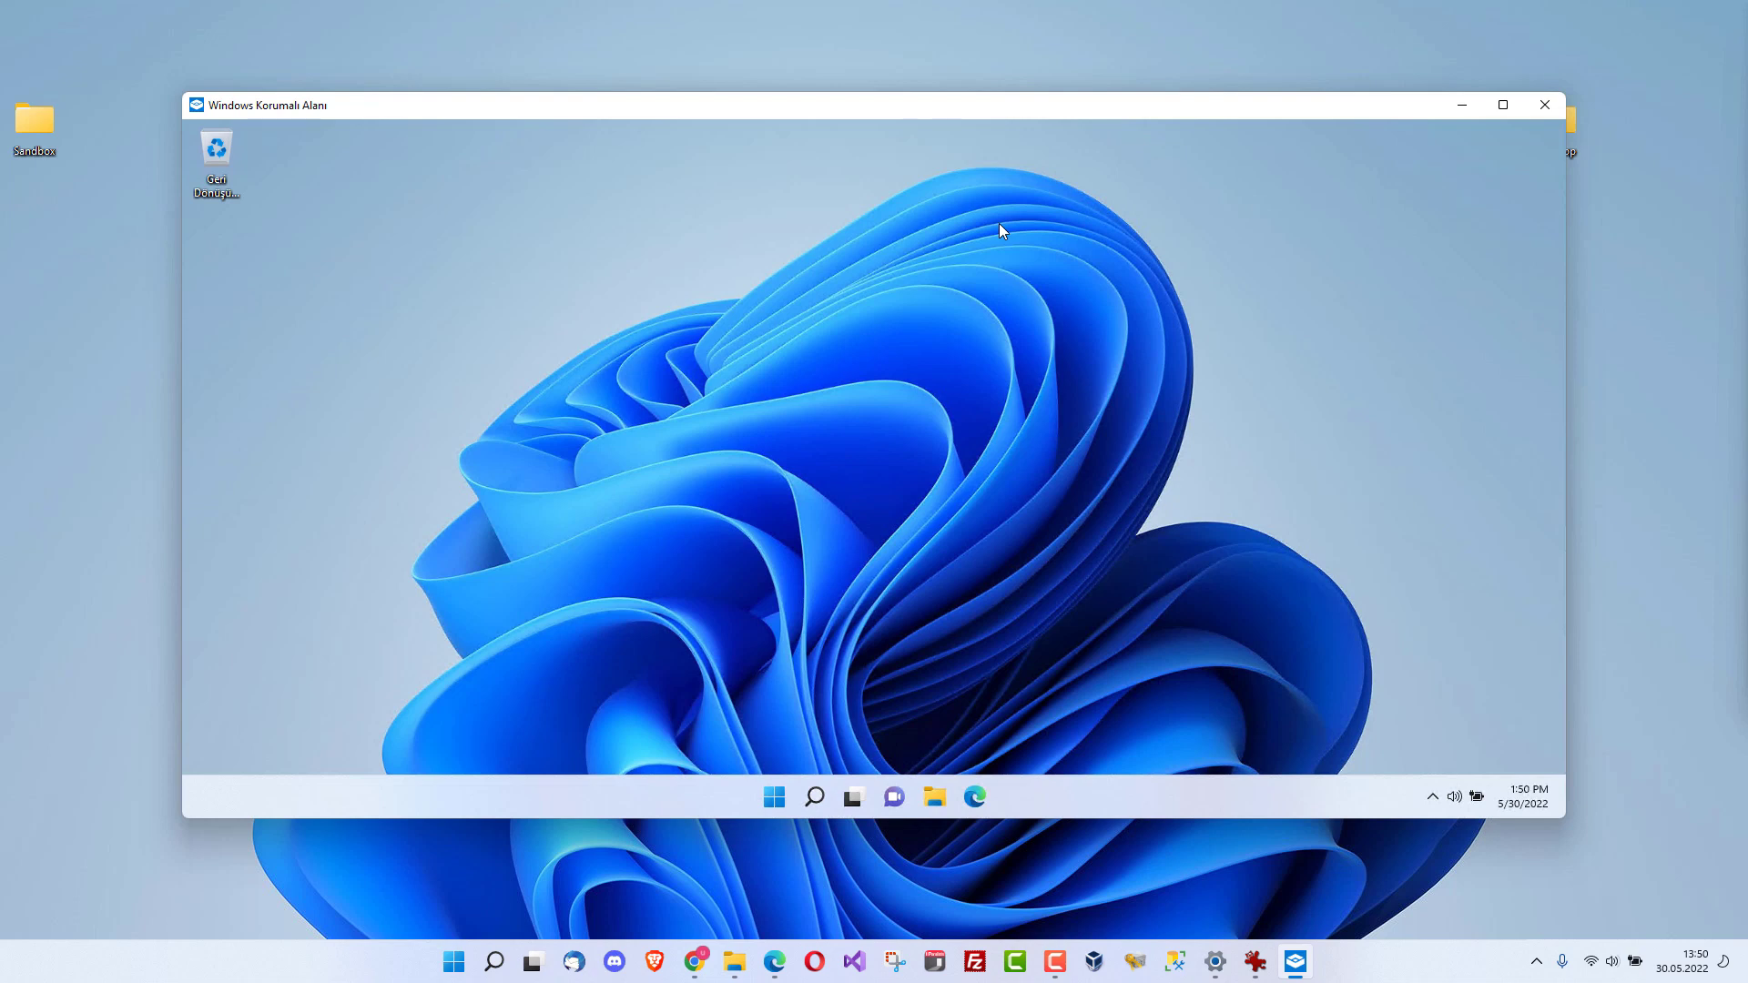
# Close the fresh, empty Windows Sandbox session and confirm the deletion of its contents.
pyautogui.click(1533, 112)
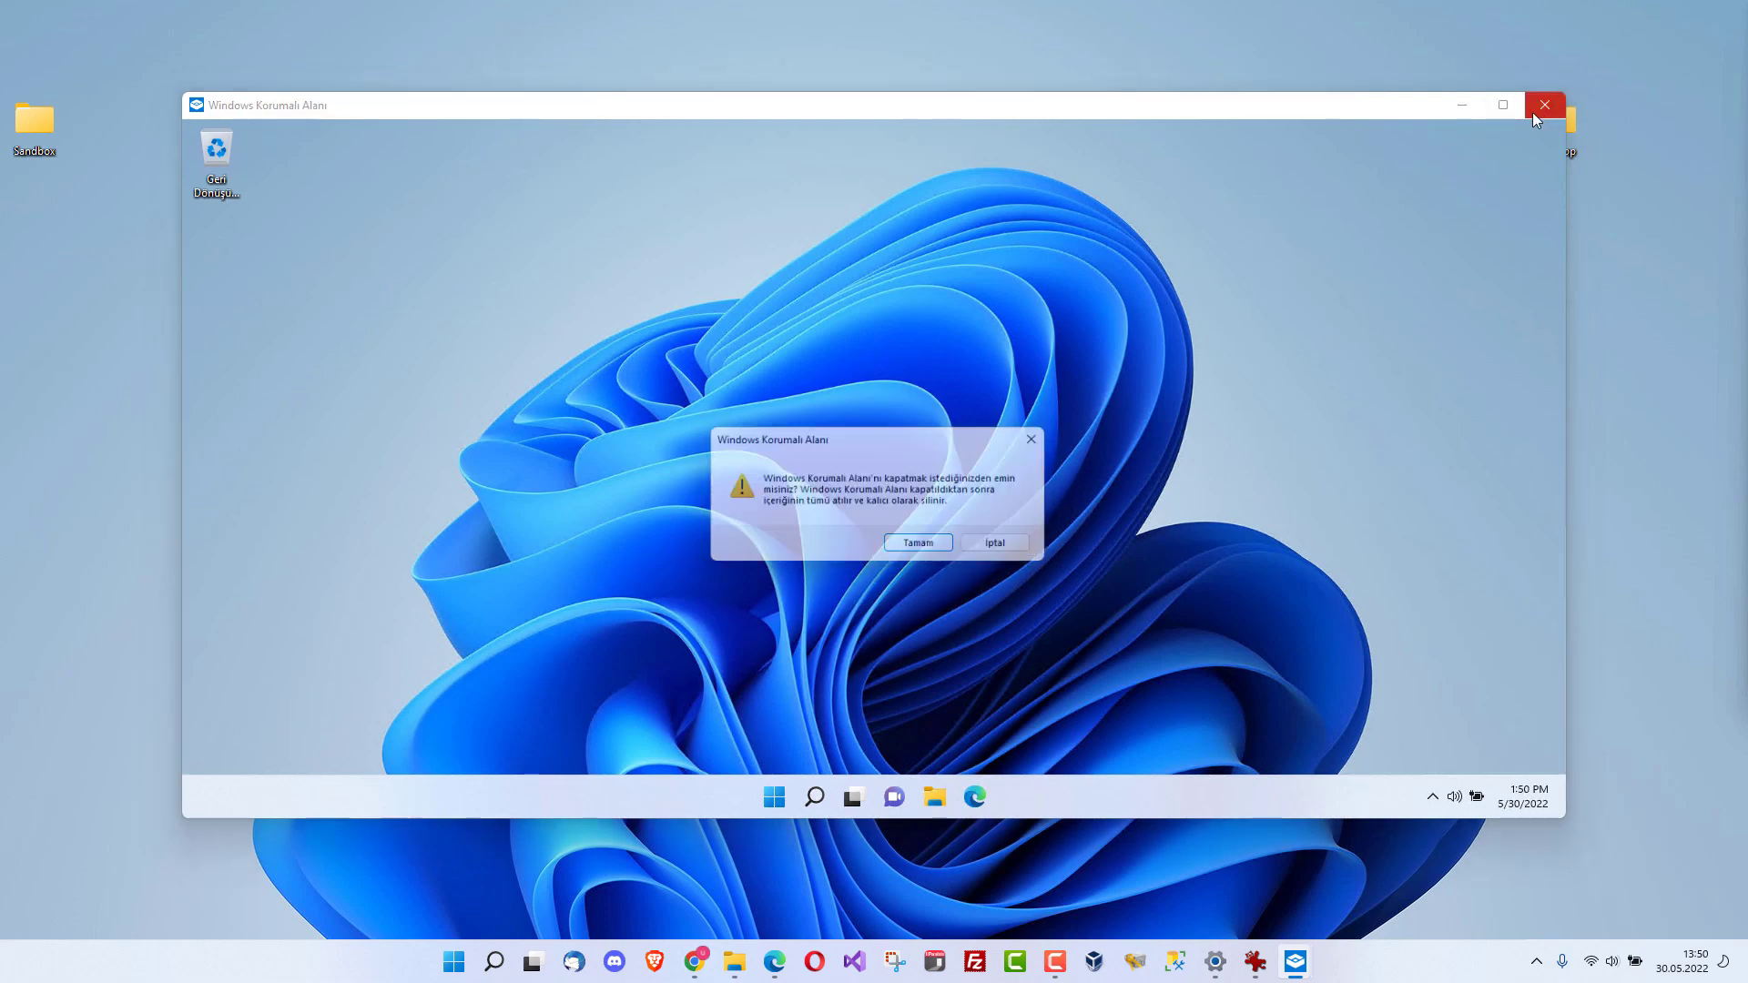
pyautogui.click(922, 550)
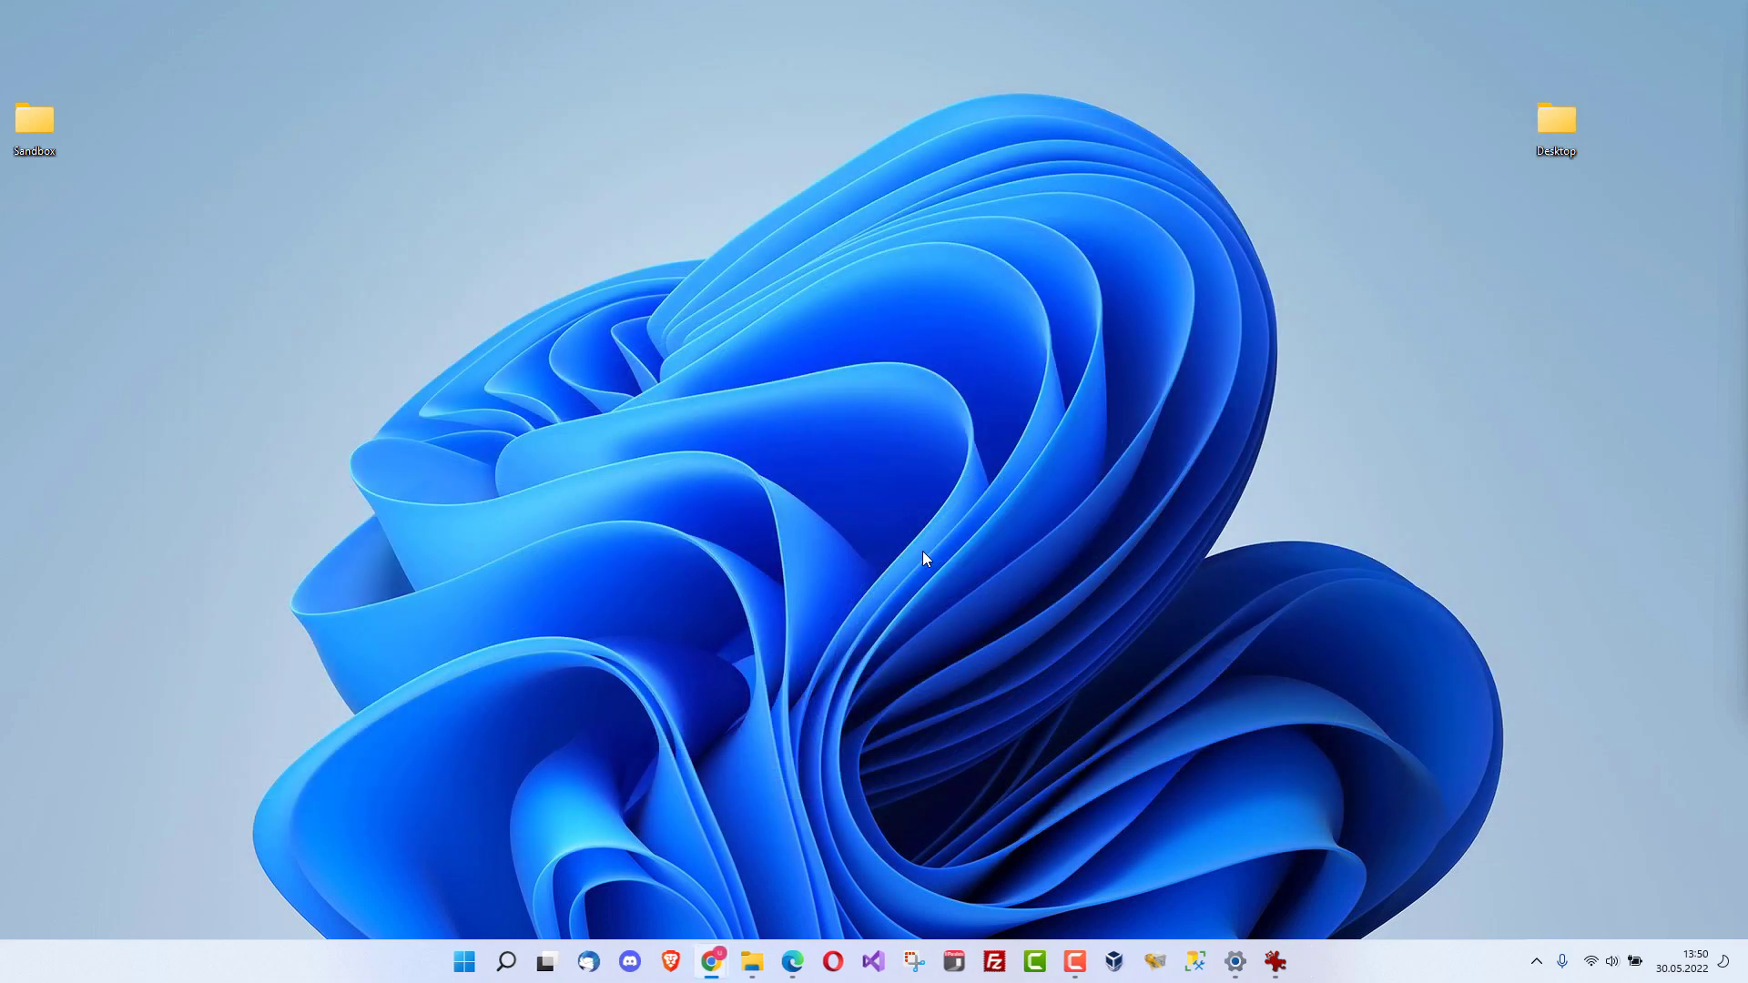